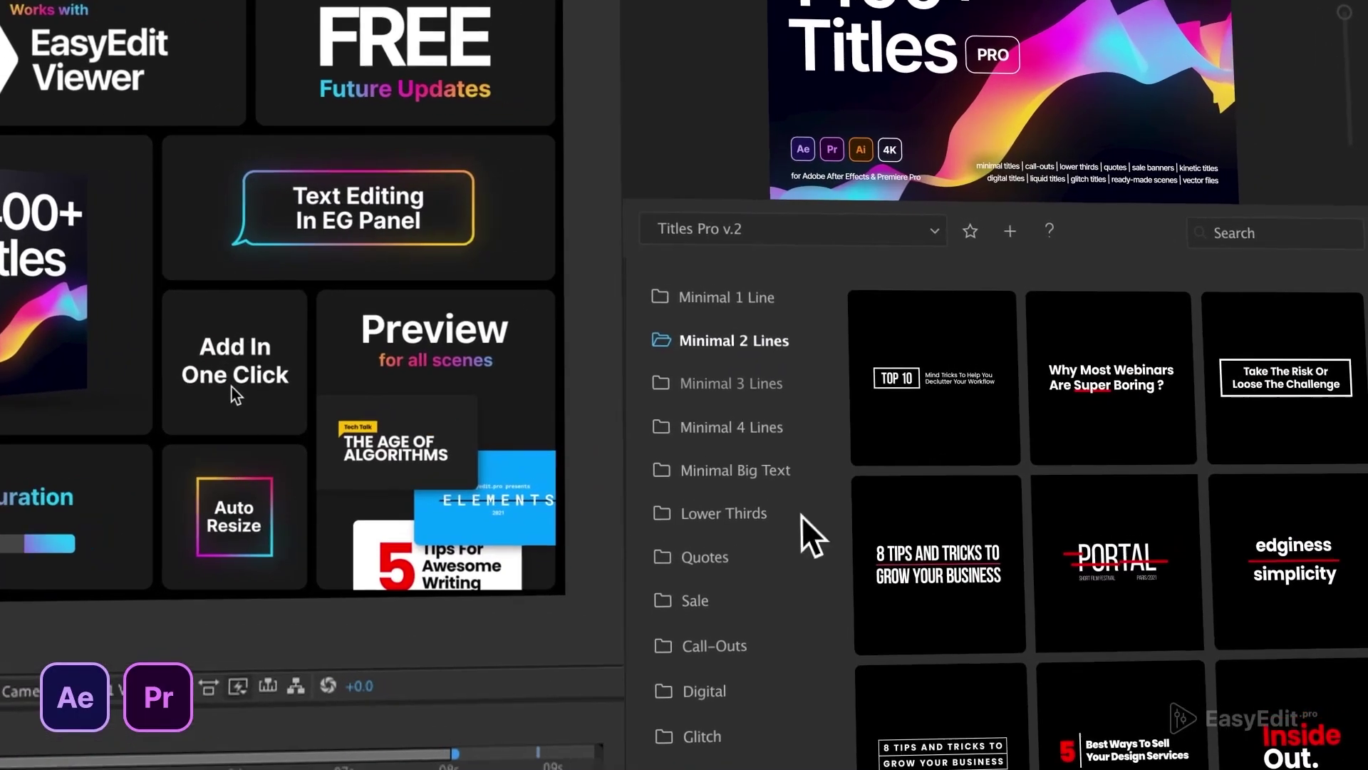
- Preview a Minimal 3 Lines title in the EasyEdit demo, then type 'Archit'
click(995, 314)
click(1280, 442)
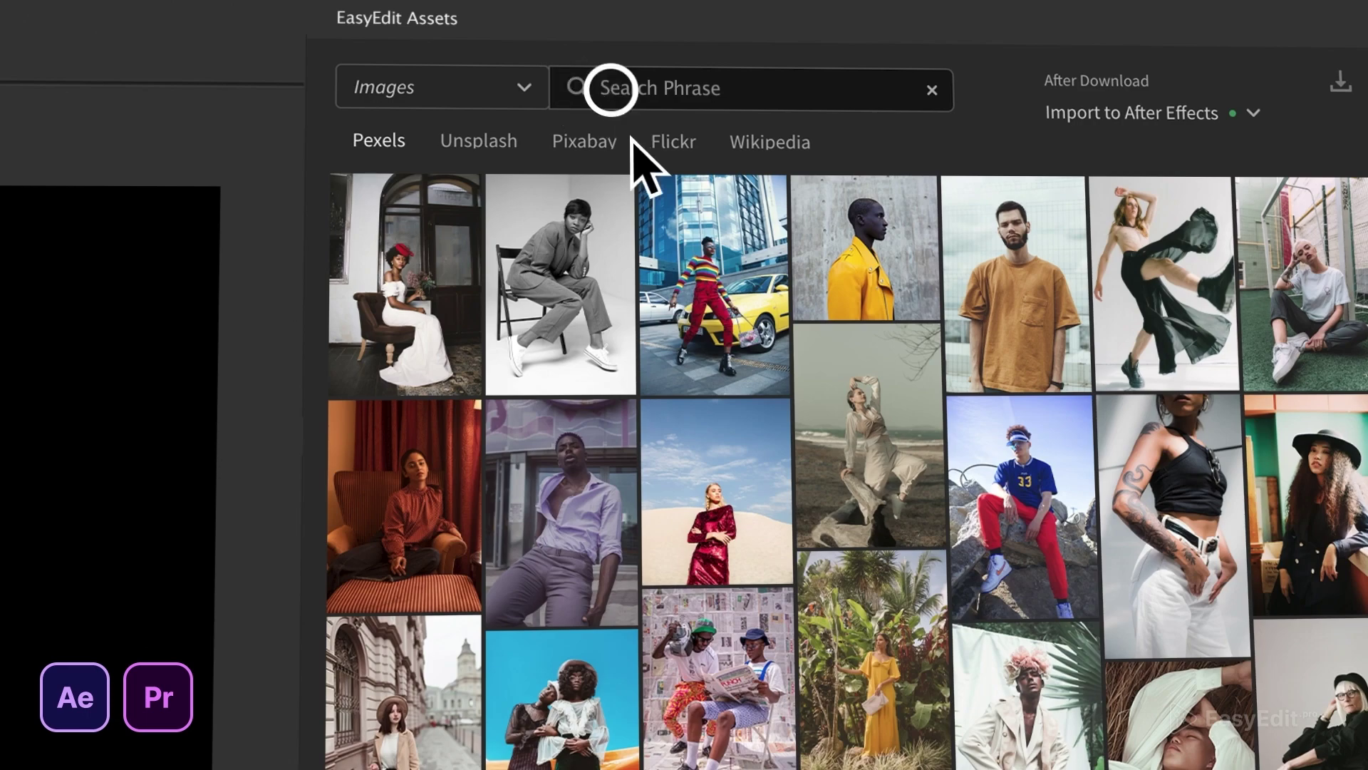
text(Archit)
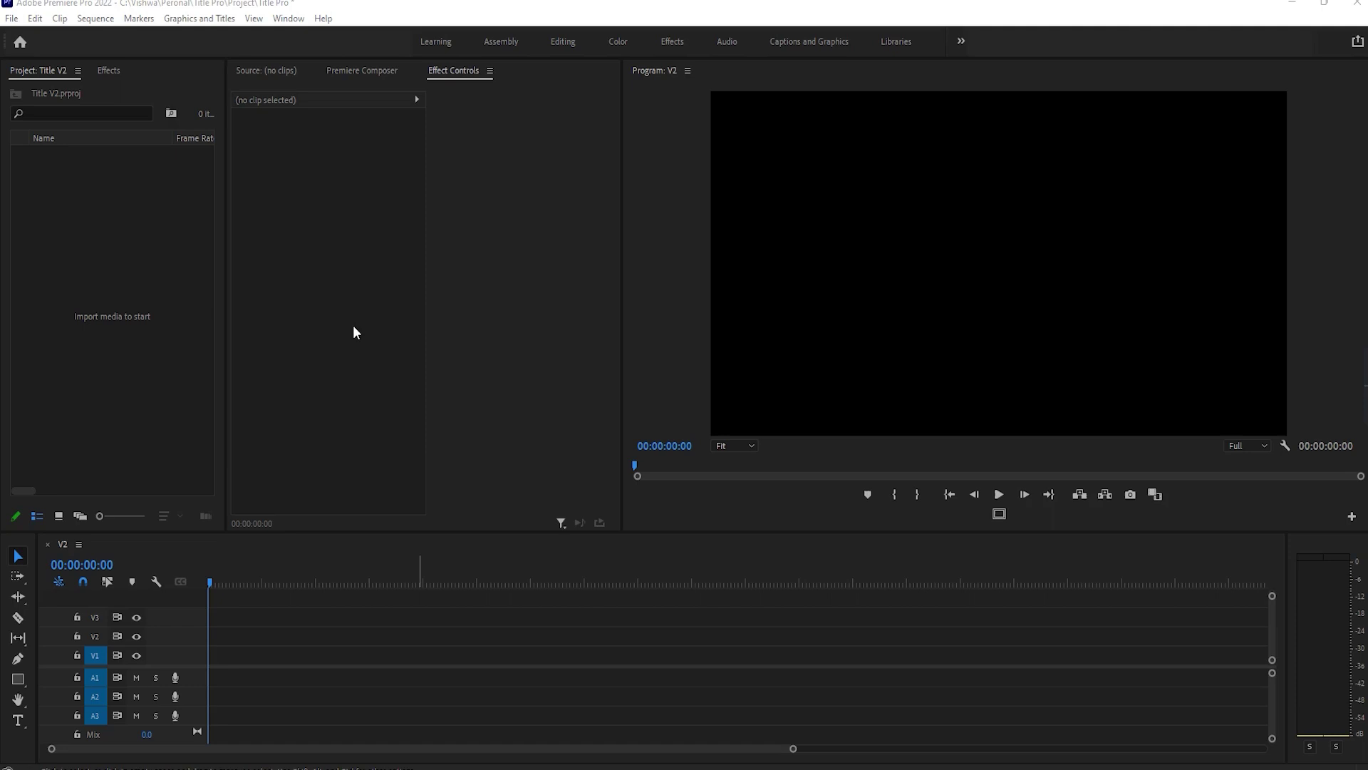
- Dock the EasyEdit Viewer extension on the right and enlarge the Program monitor and timeline
click(294, 244)
click(288, 18)
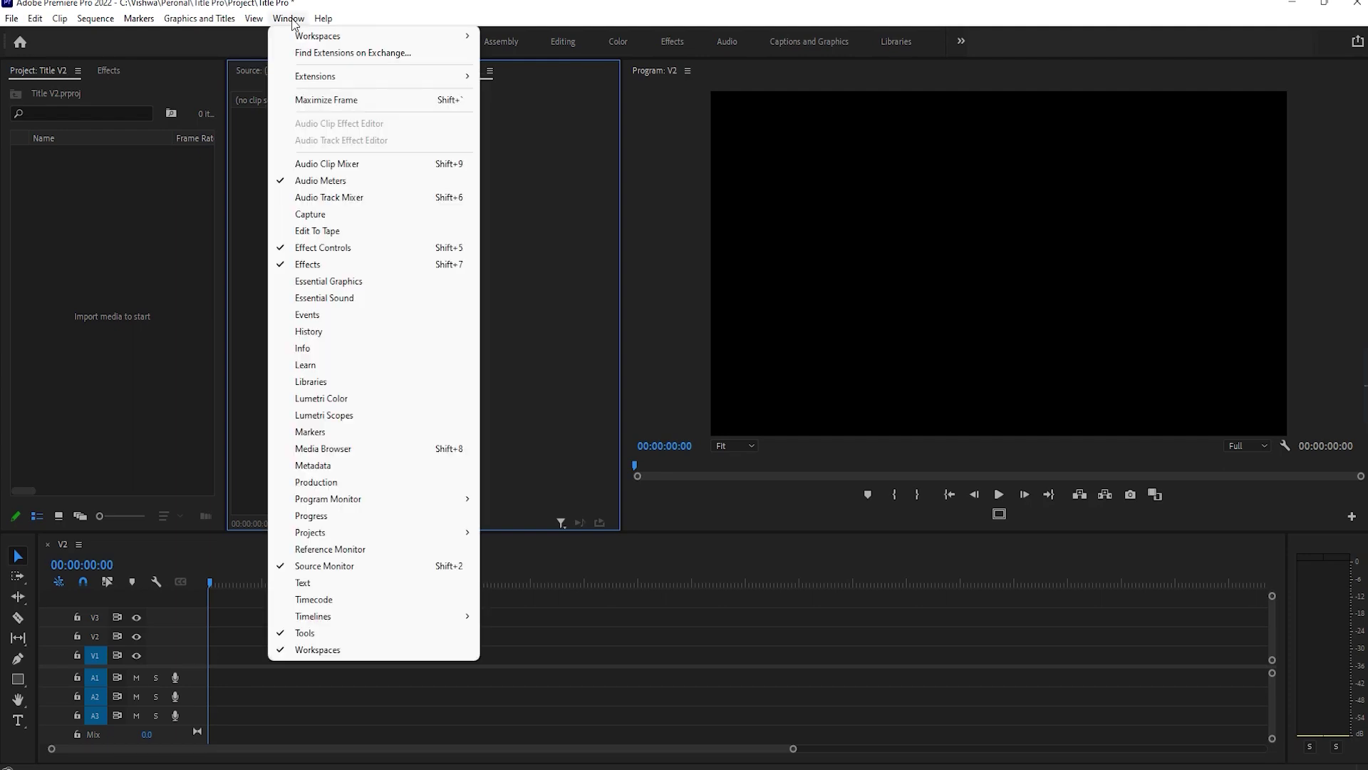
mouse_move(348, 86)
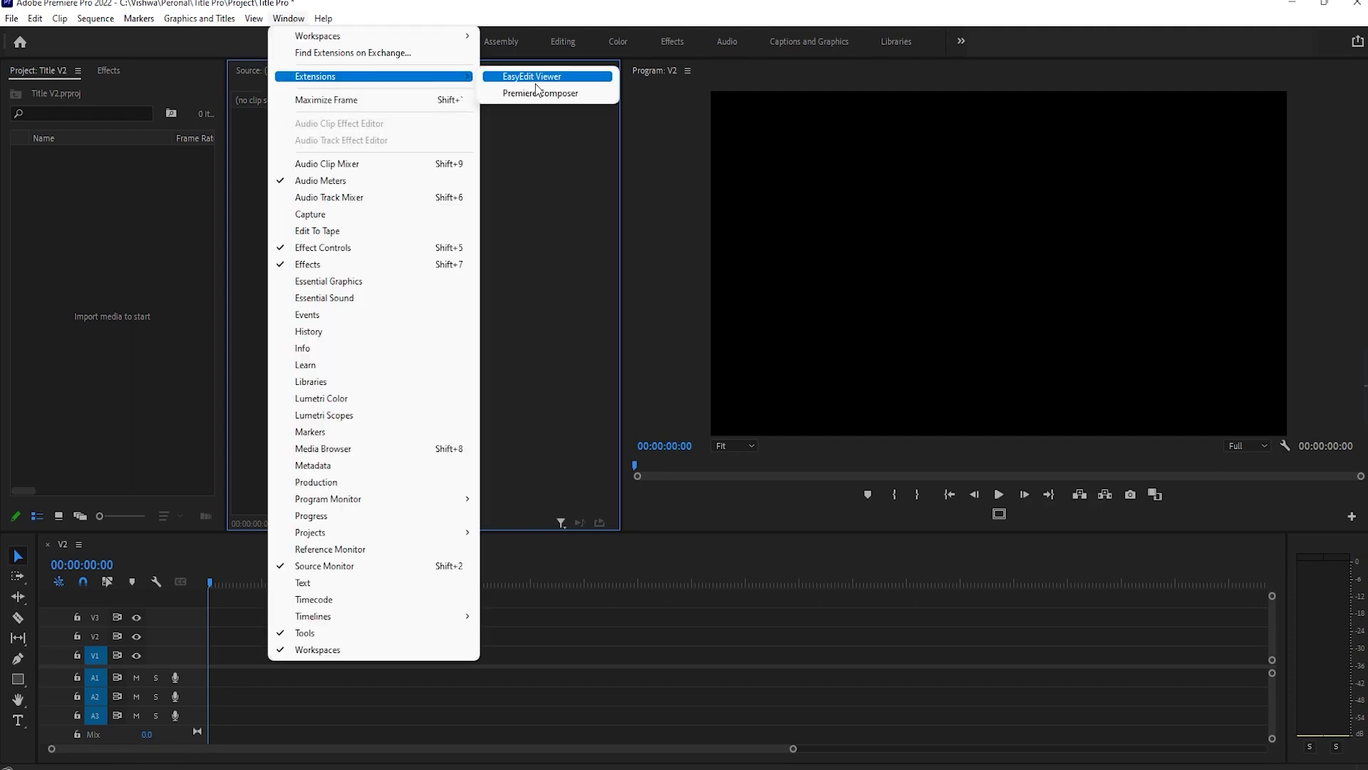
click(541, 81)
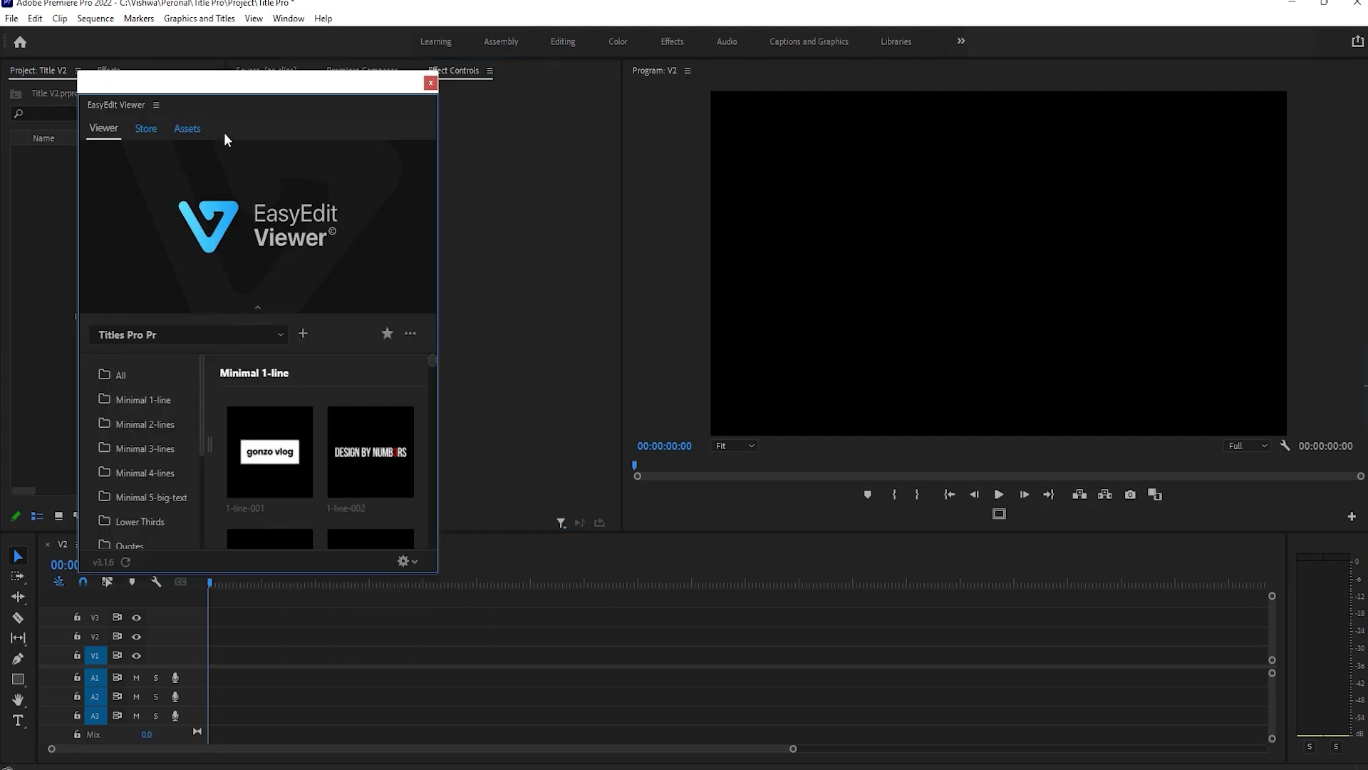
drag(205, 110, 1367, 235)
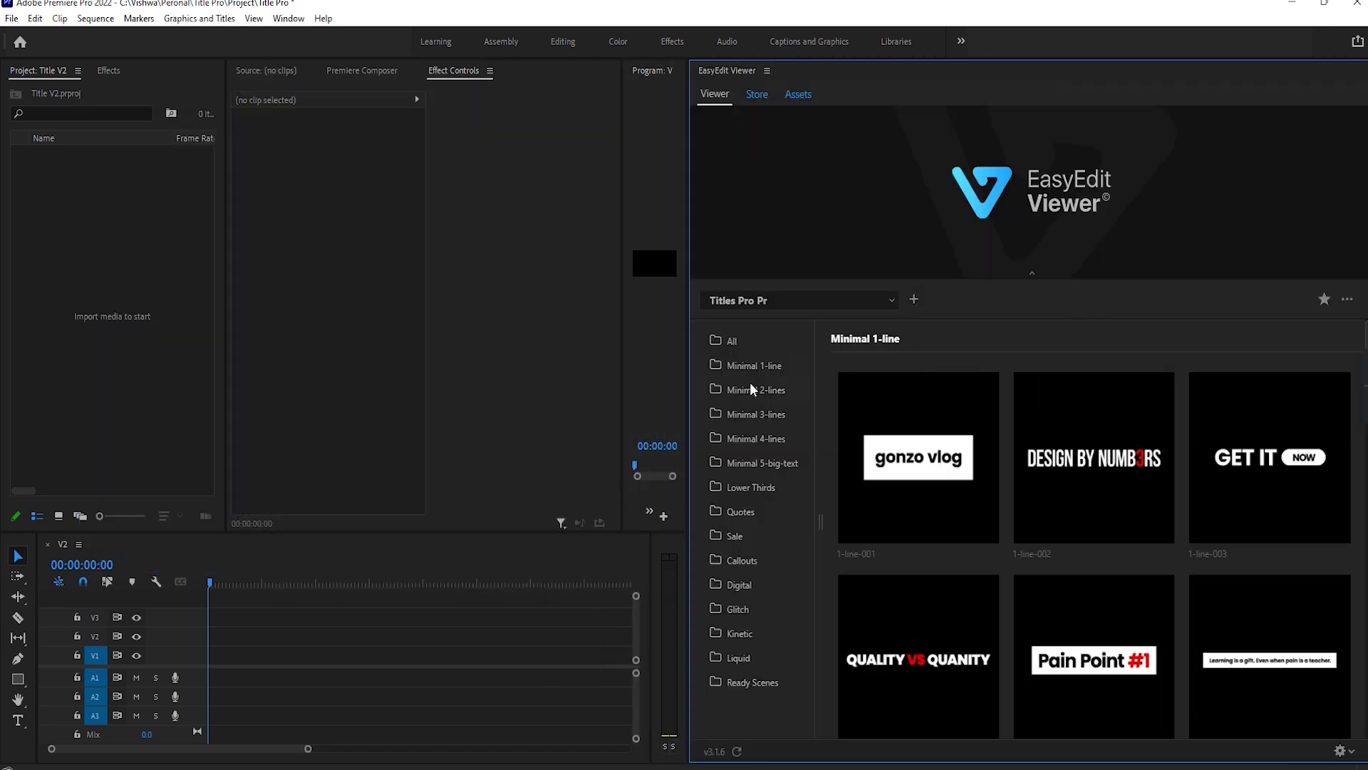
drag(692, 324, 1032, 324)
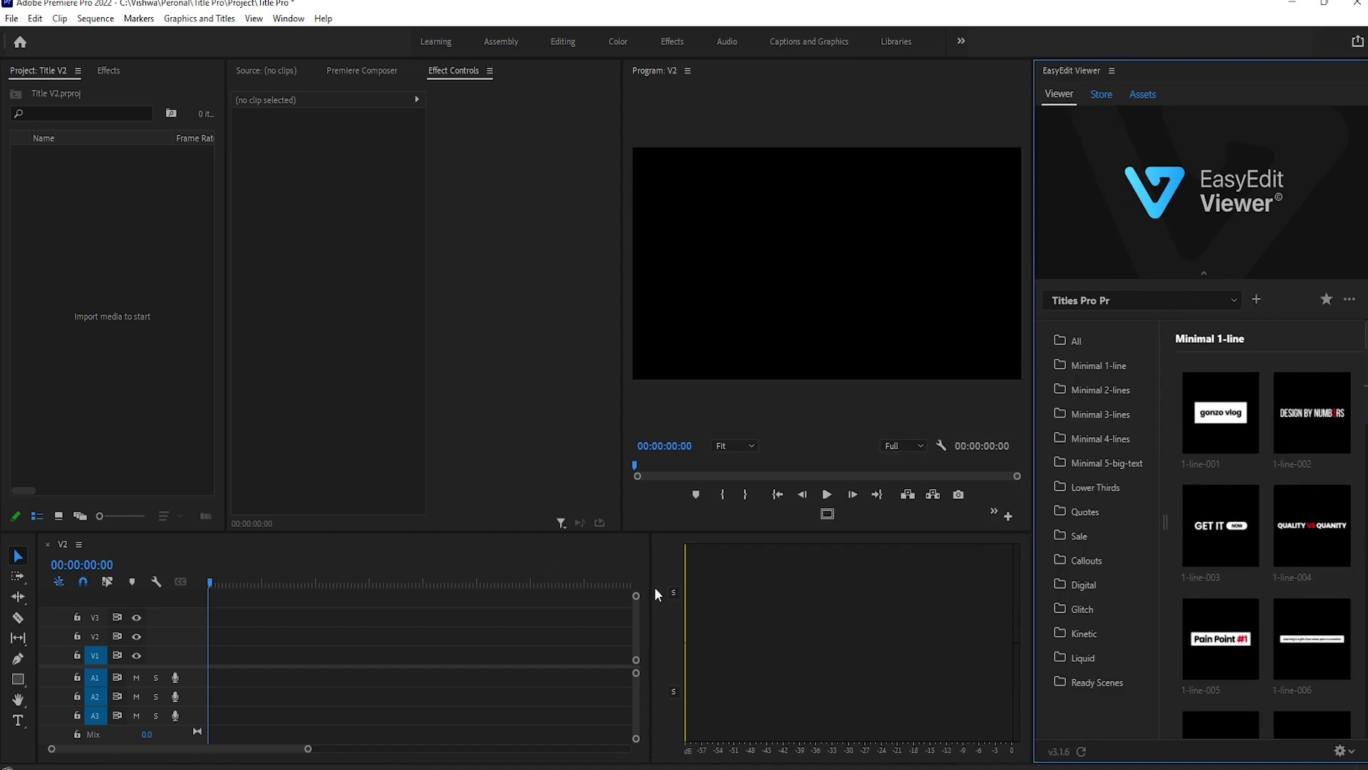
drag(653, 584, 958, 584)
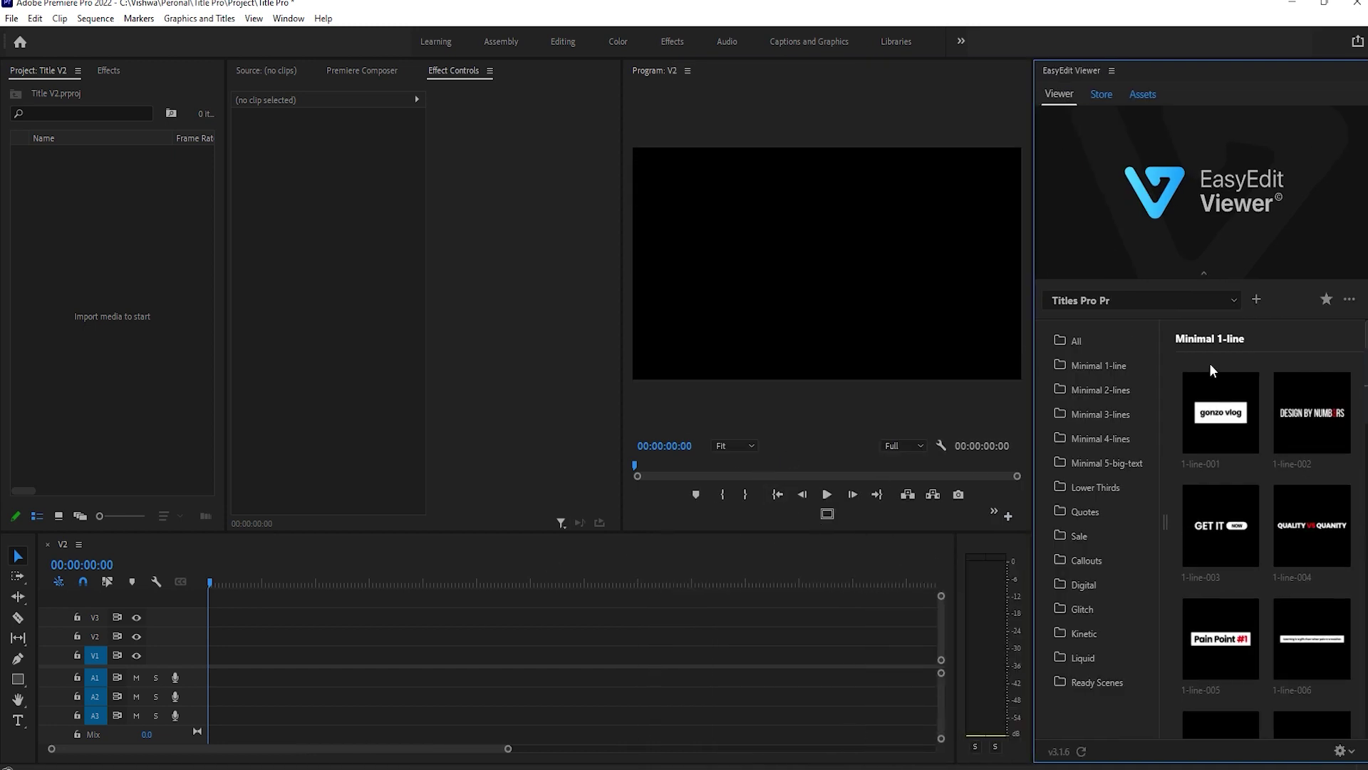
mouse_move(1240, 529)
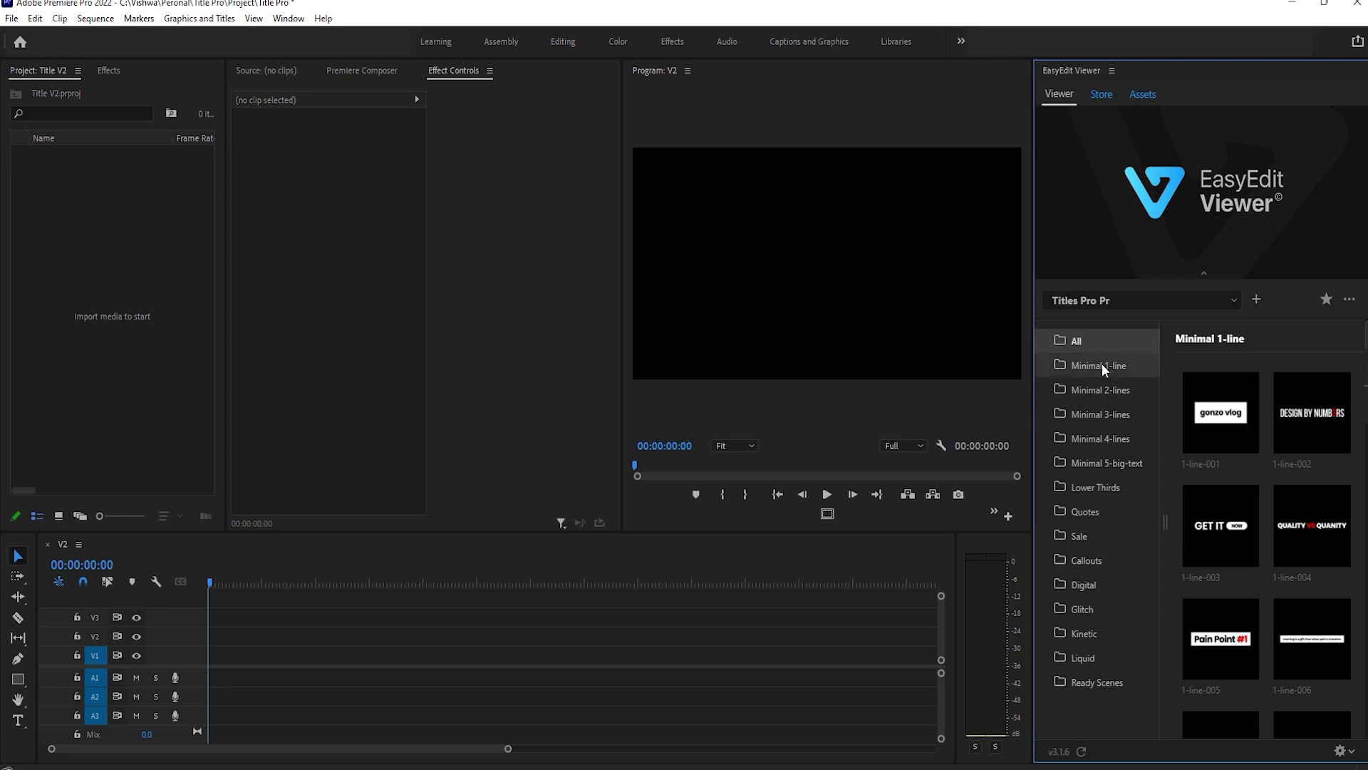
click(1108, 414)
click(1110, 442)
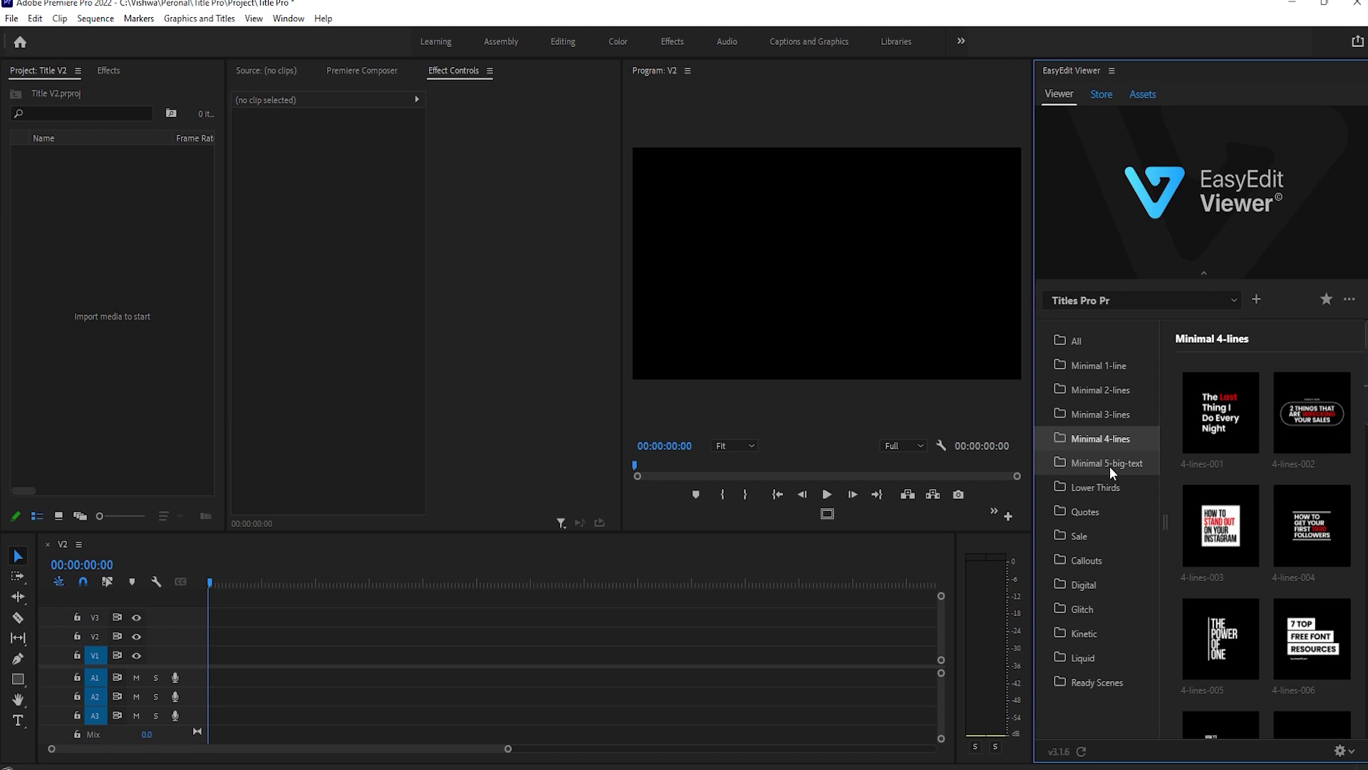
click(1110, 463)
click(1099, 487)
click(1092, 513)
click(1088, 560)
click(1089, 586)
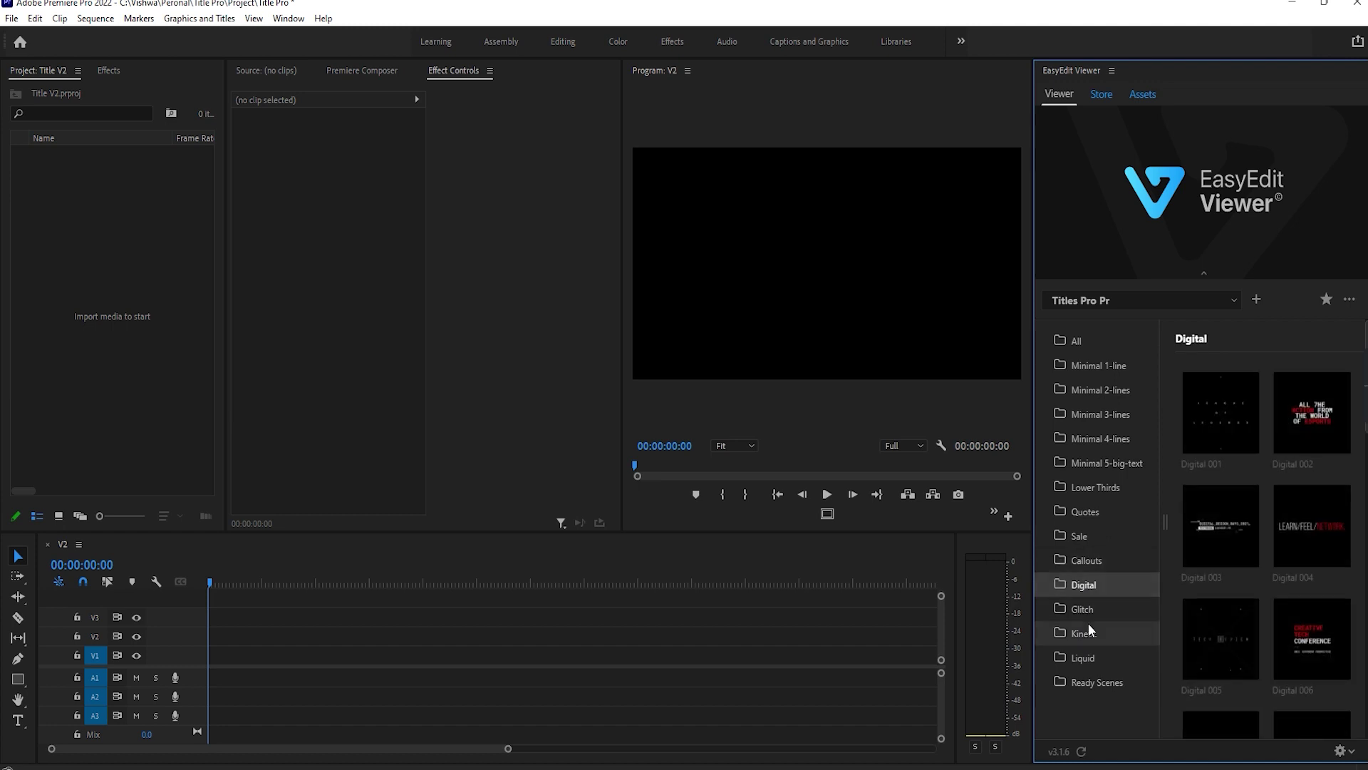
click(1092, 617)
click(1094, 657)
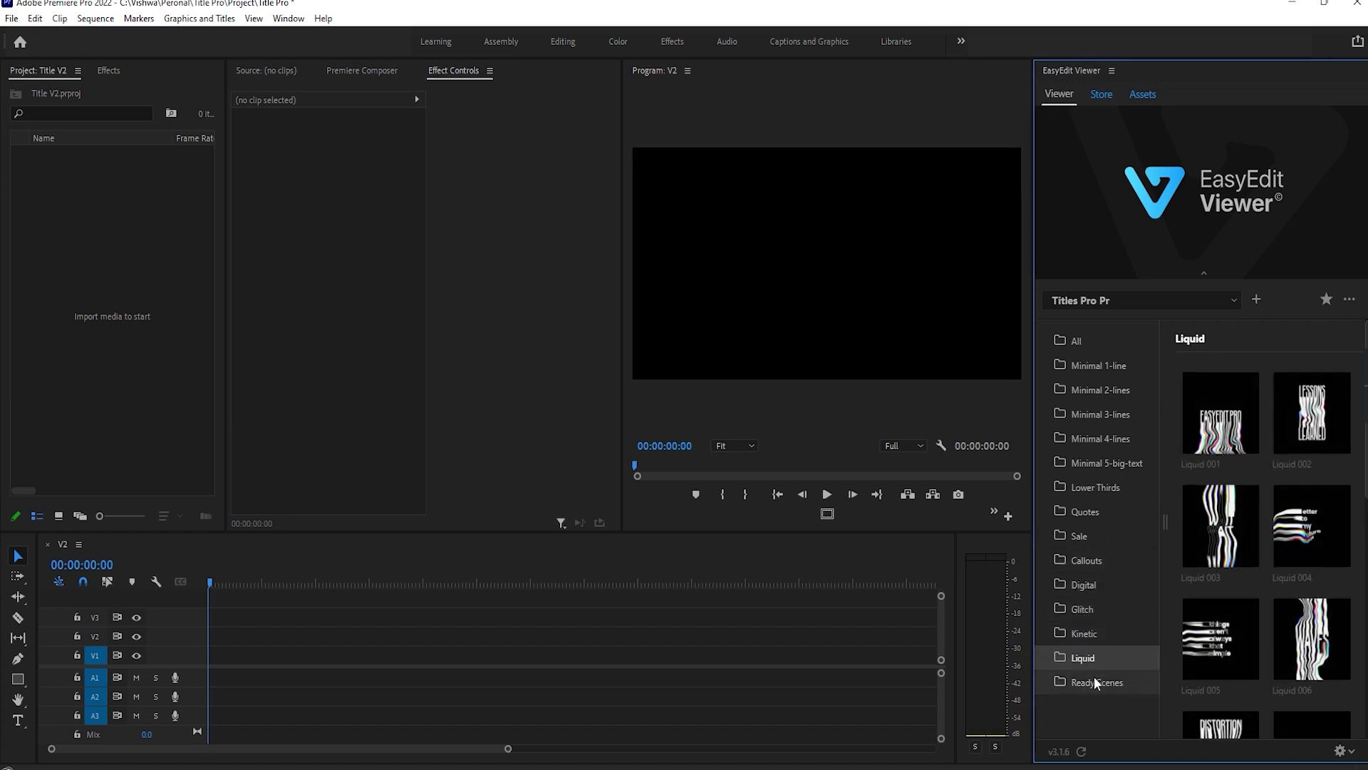
click(1096, 678)
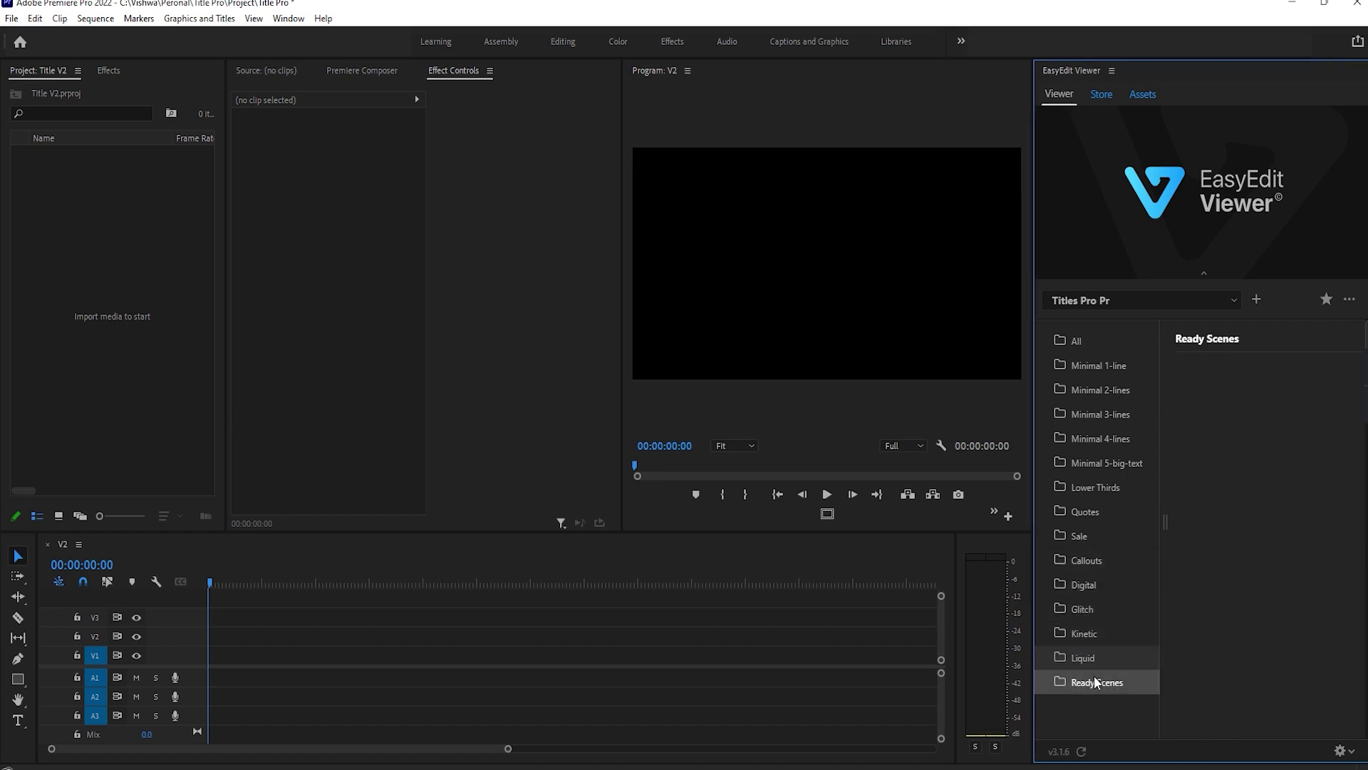
click(1100, 373)
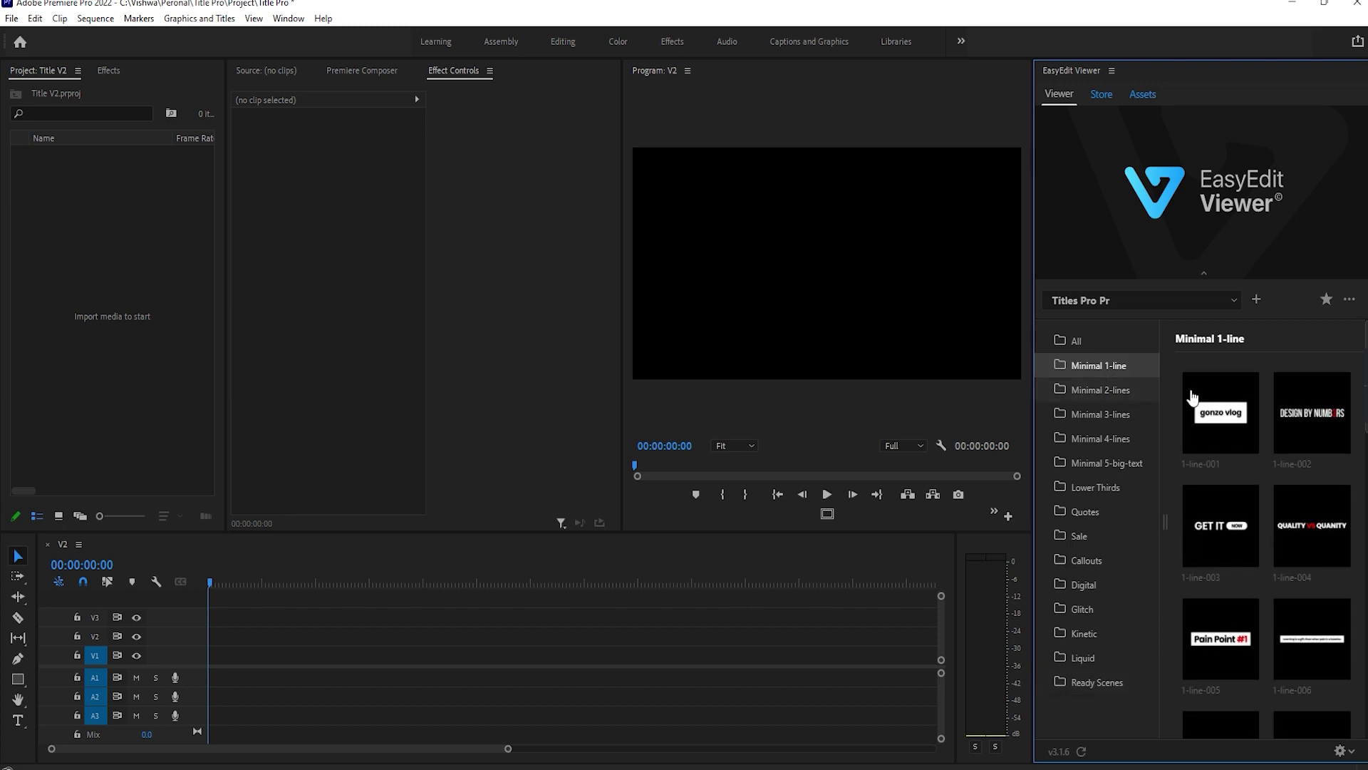
scroll(1283, 584, down, 3)
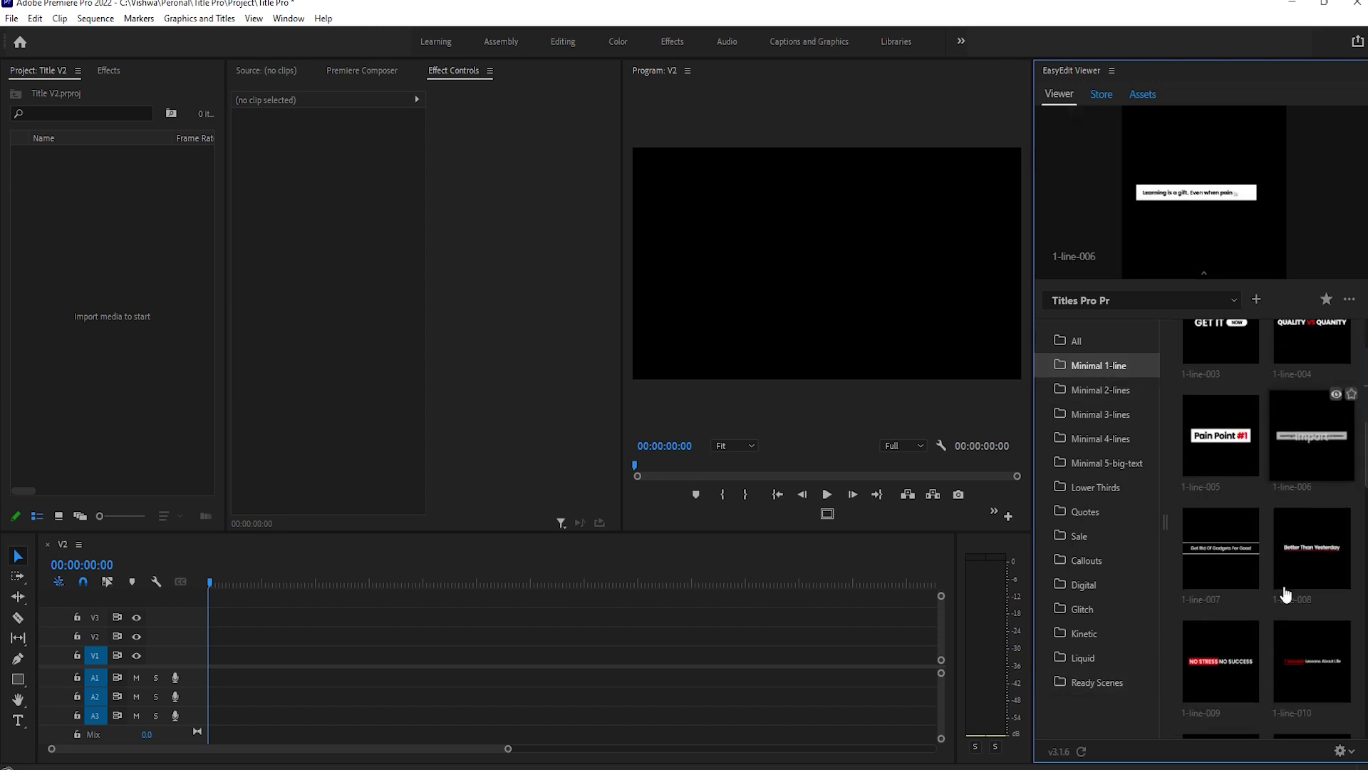
mouse_move(1303, 625)
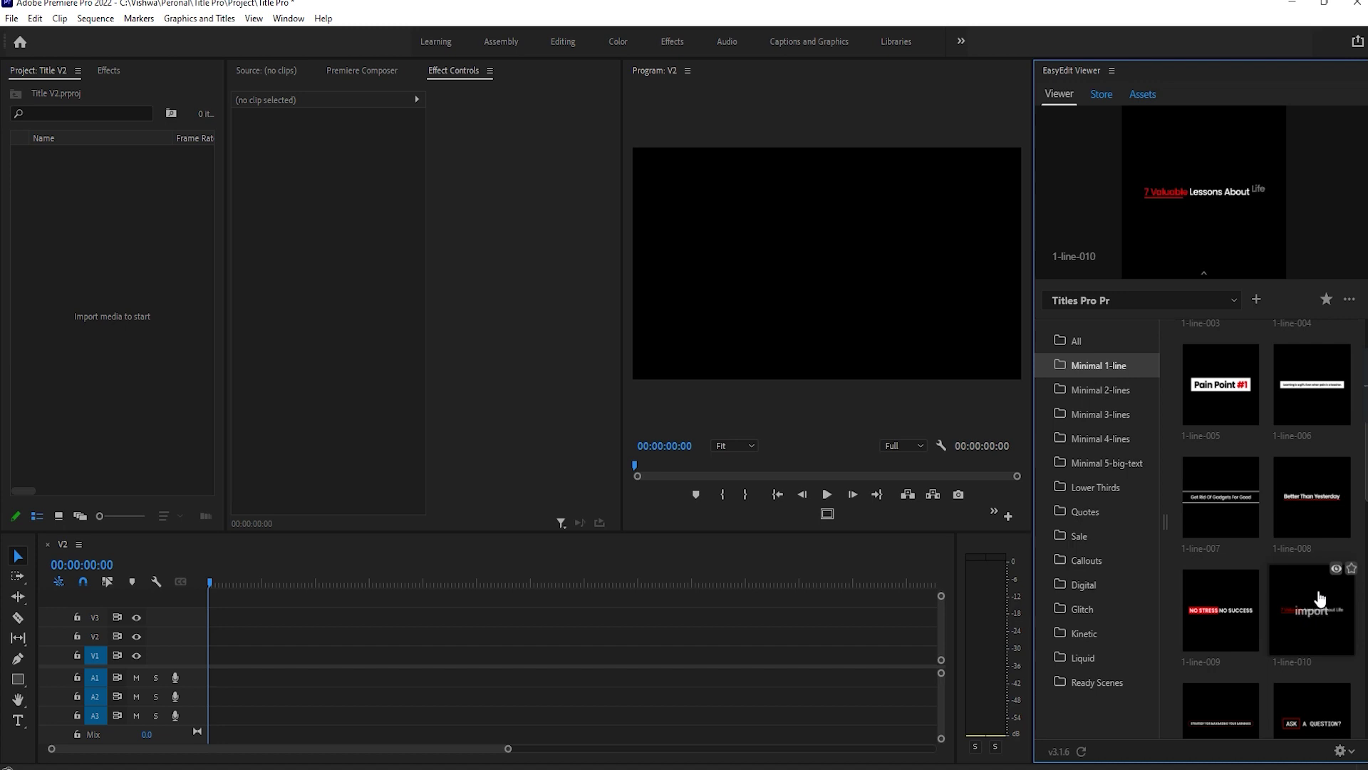
- Import the 1-line-010 title, zoom the timeline in, preview it, and select the clip
click(1318, 597)
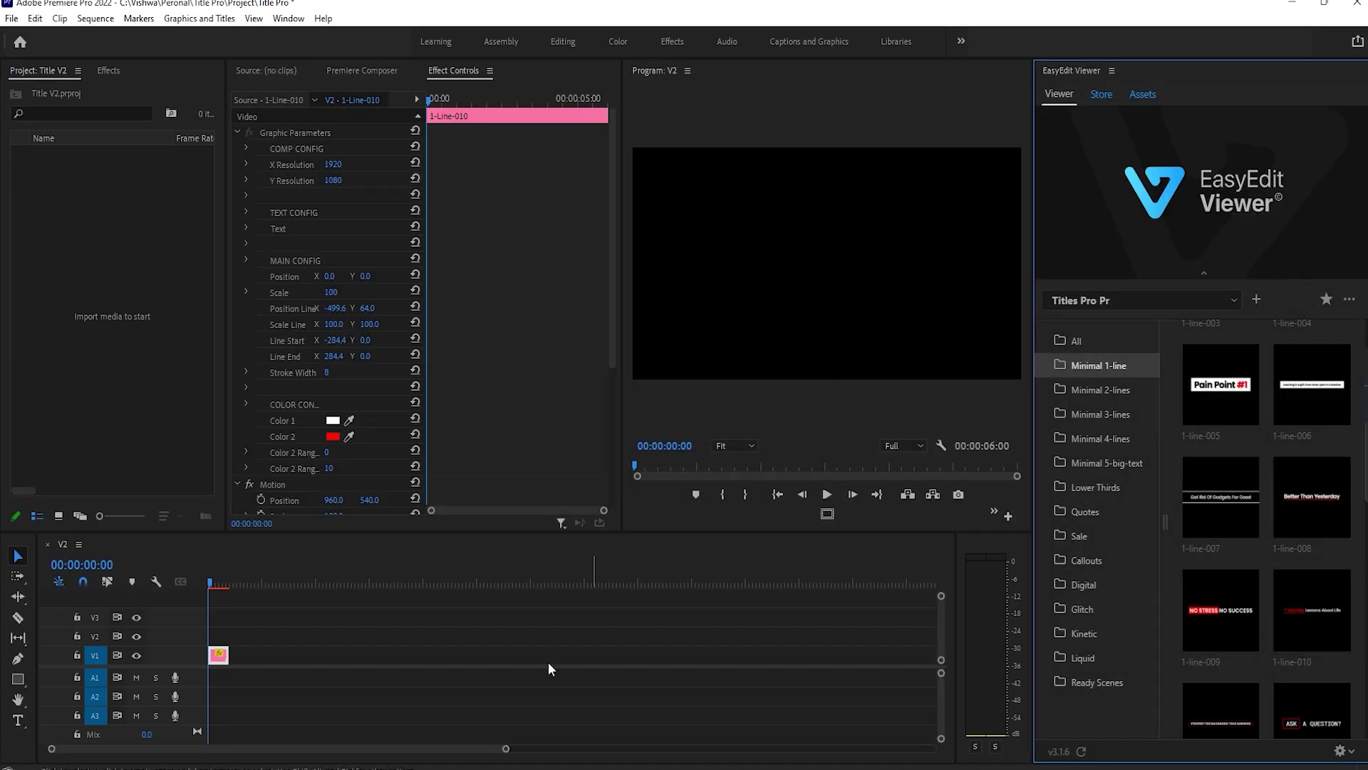
click(494, 630)
key(equal)
key(equal)
key(equal)
drag(214, 592, 260, 576)
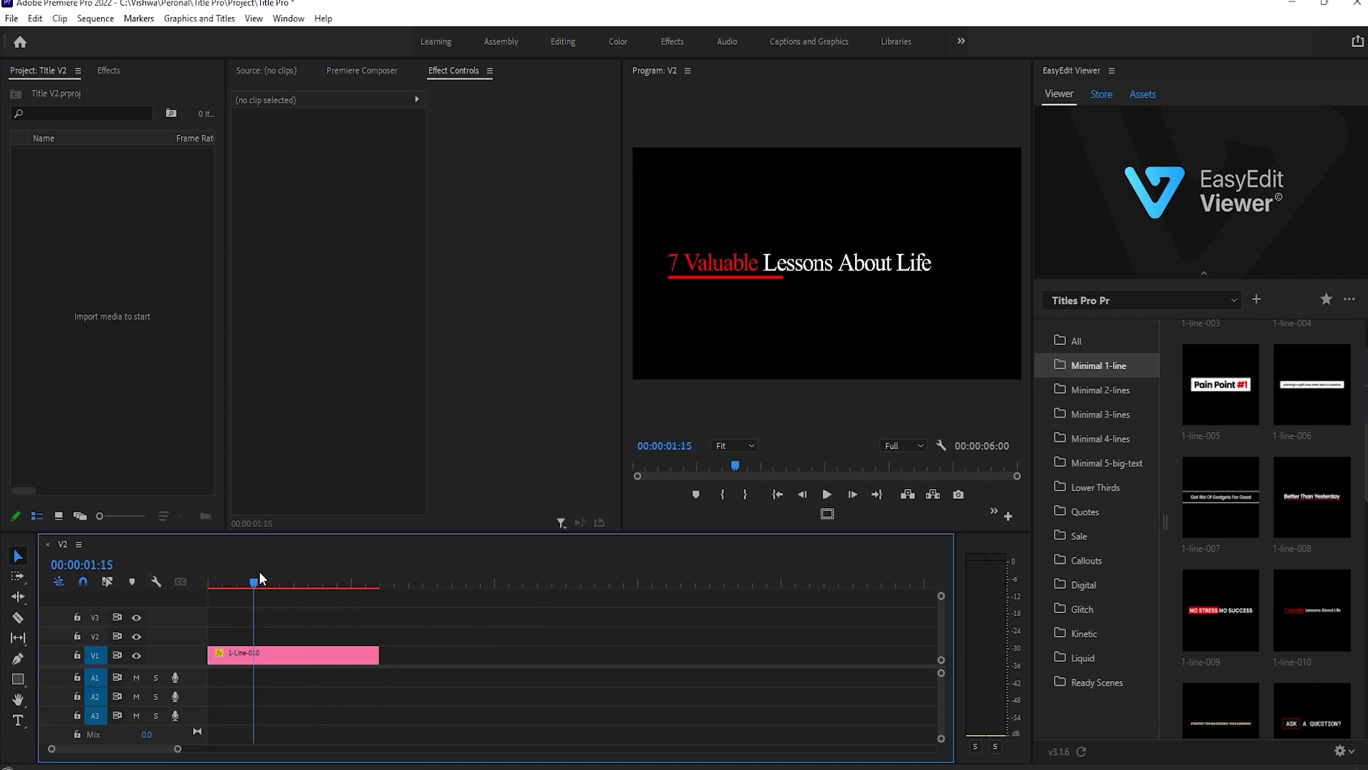
click(310, 655)
- Show the Essential Graphics panel and widen it and the Program monitor
click(296, 22)
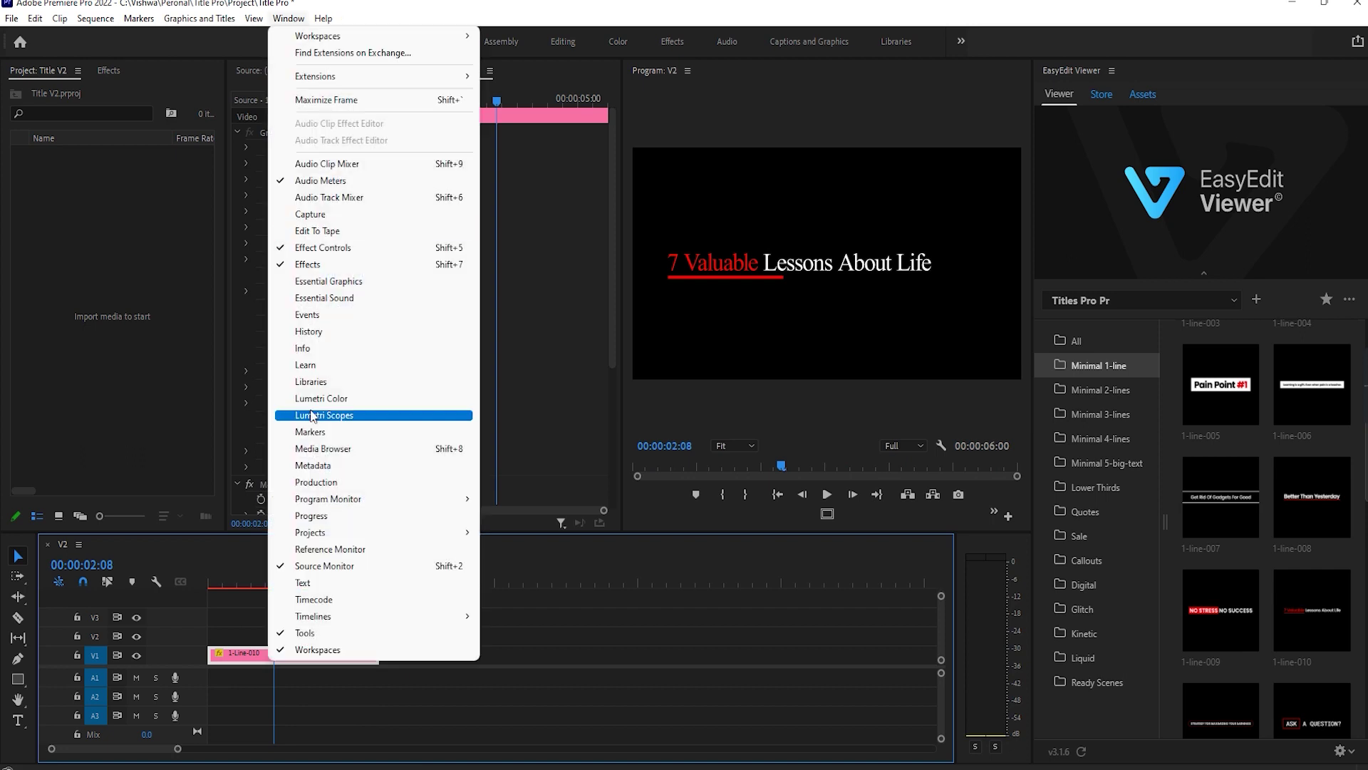
click(311, 282)
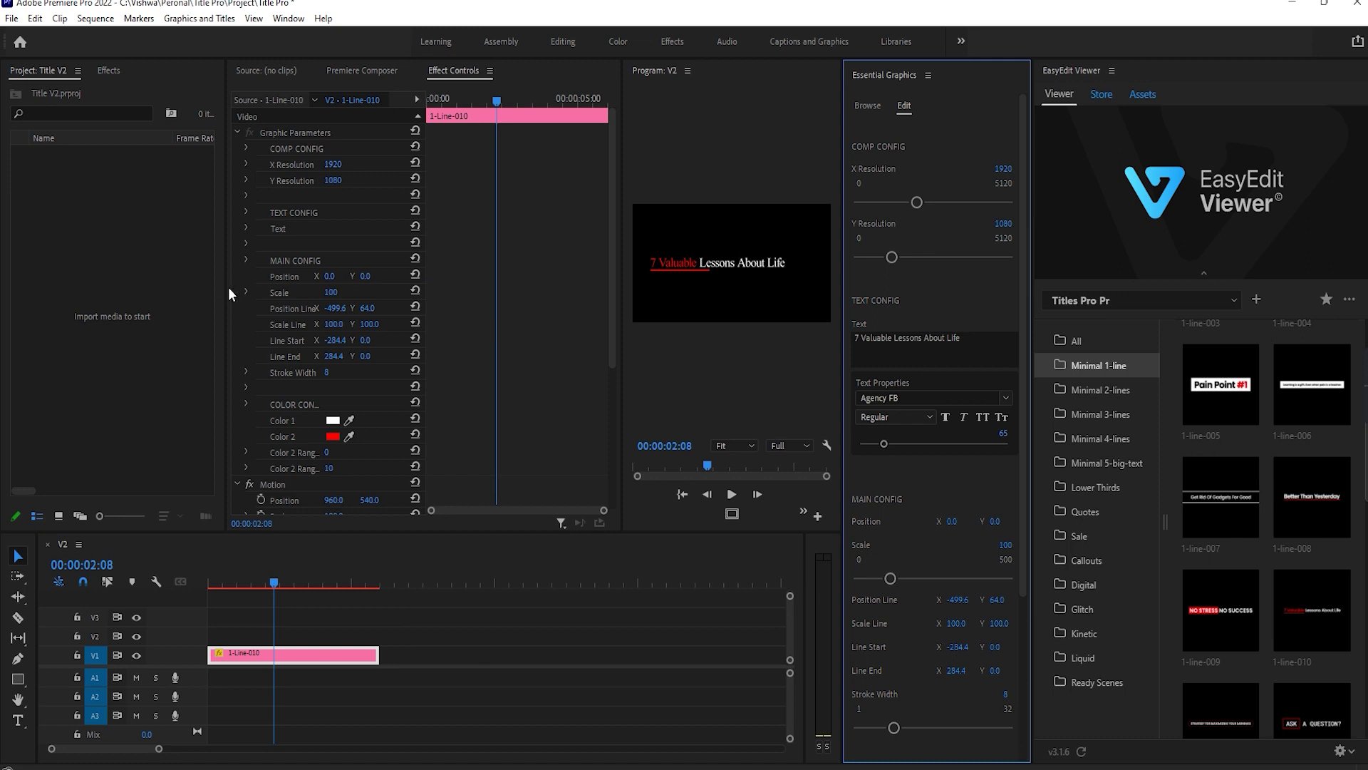
drag(226, 286, 171, 290)
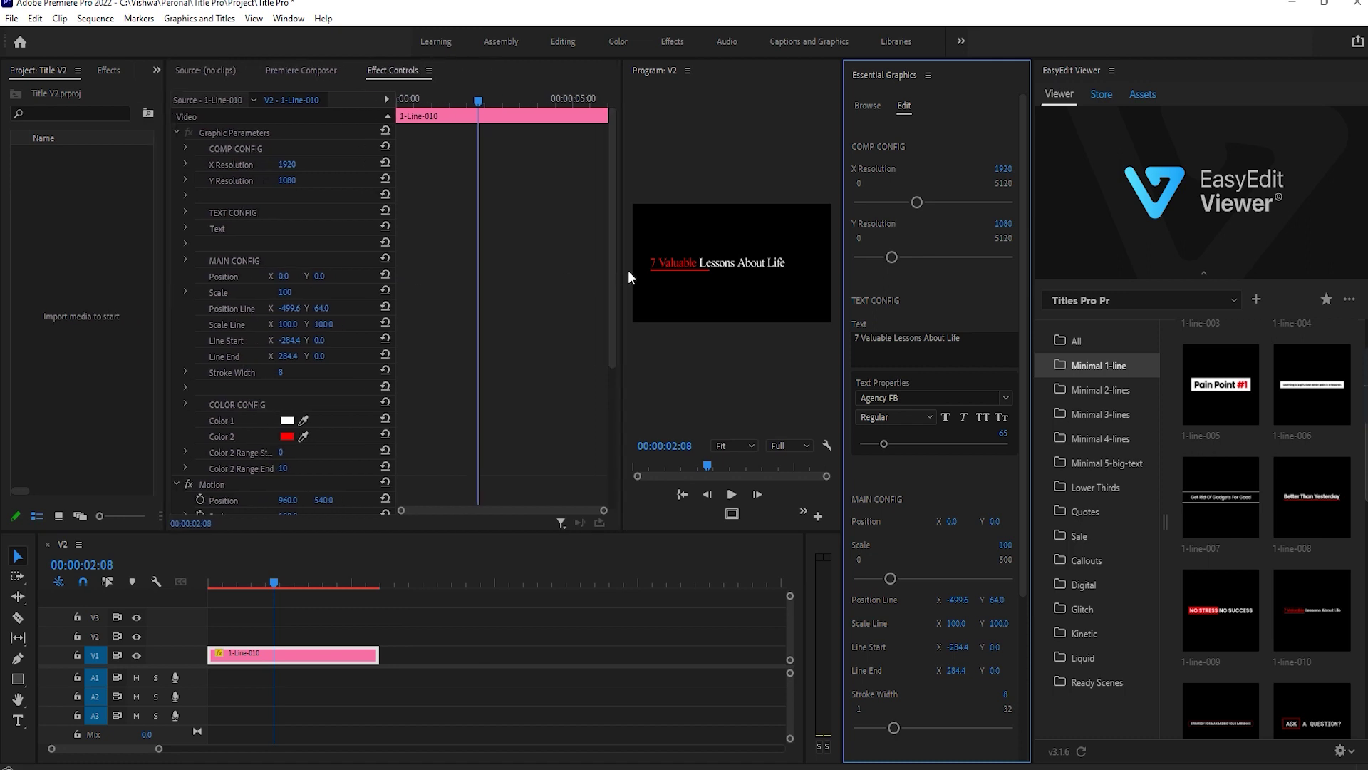
drag(624, 274, 391, 254)
- Play the title animation from the start, stopping on the fully revealed title
click(292, 608)
key(Home)
key(space)
key(Home)
key(space)
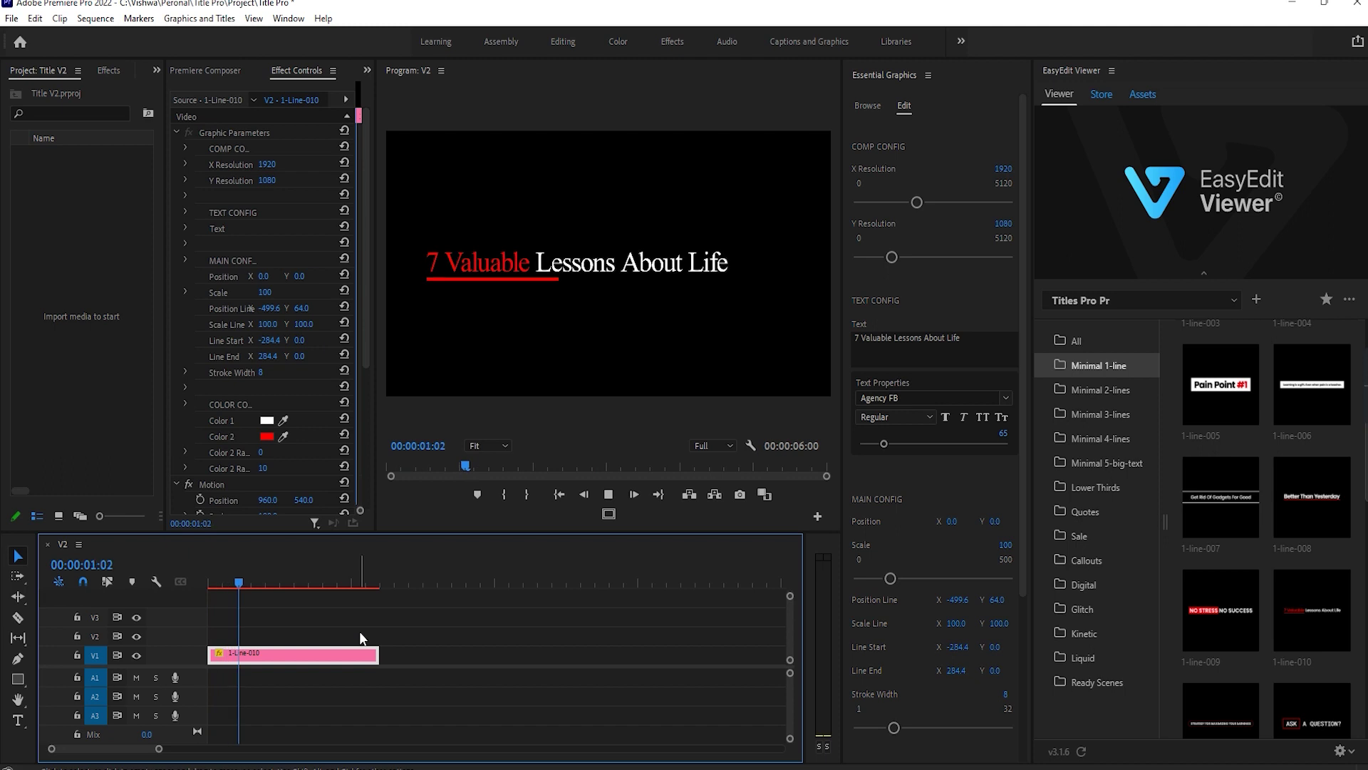
key(space)
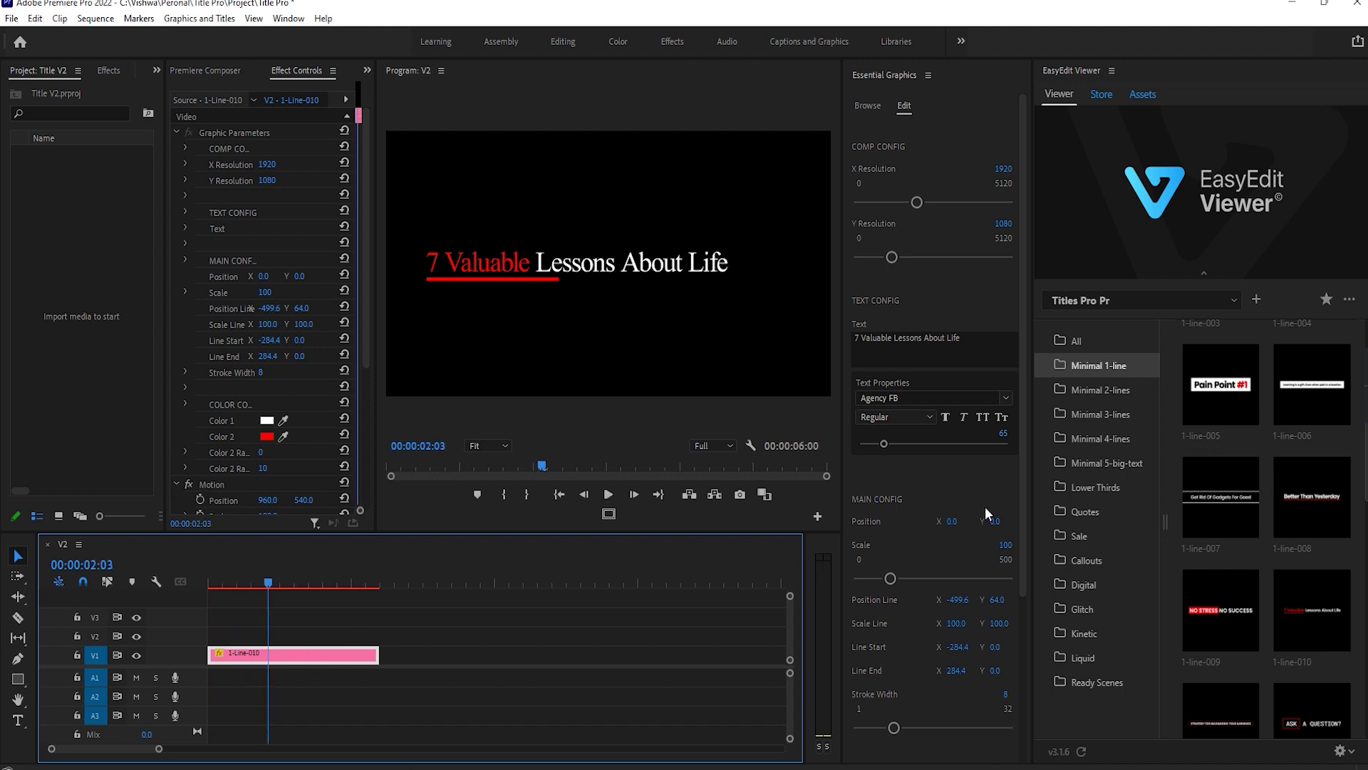
- Set the title's Scale to 105 and the underline Stroke Width to 9
drag(1026, 502, 1025, 683)
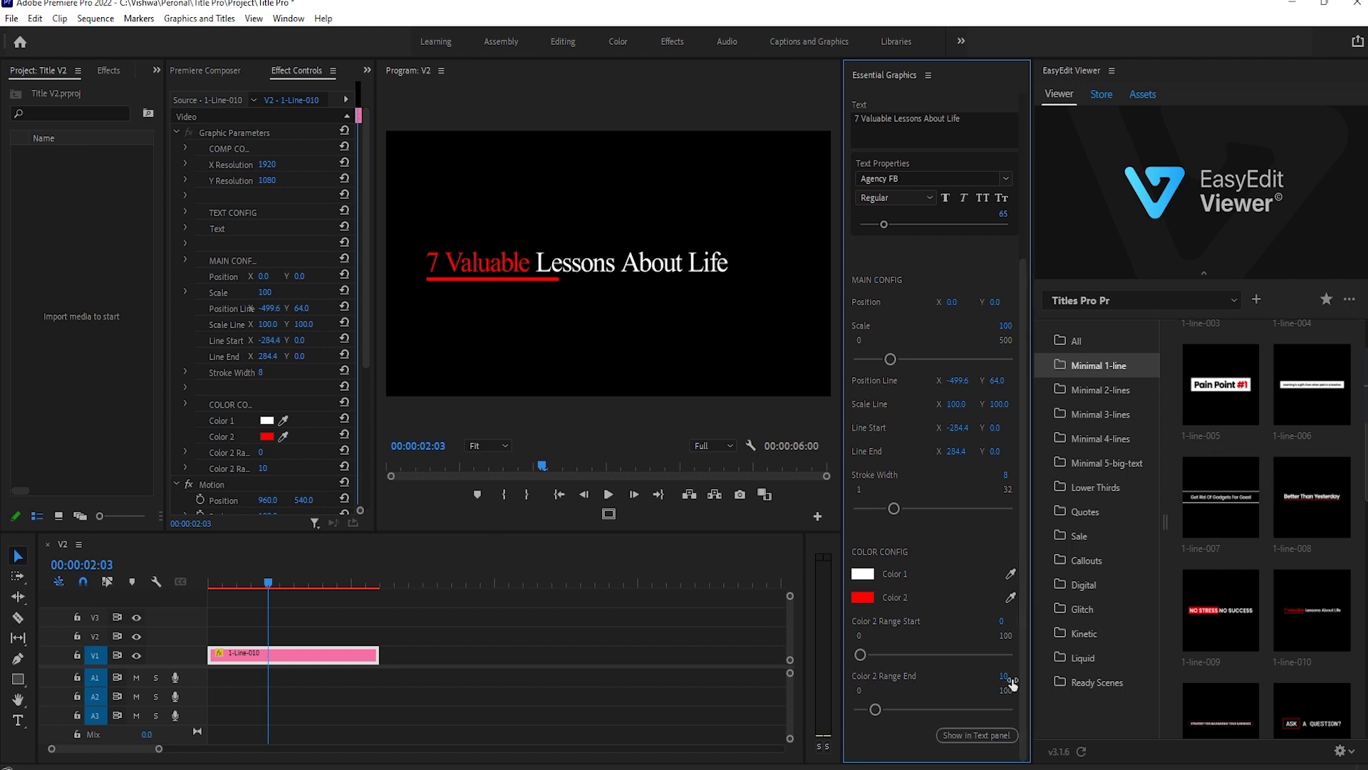
click(920, 122)
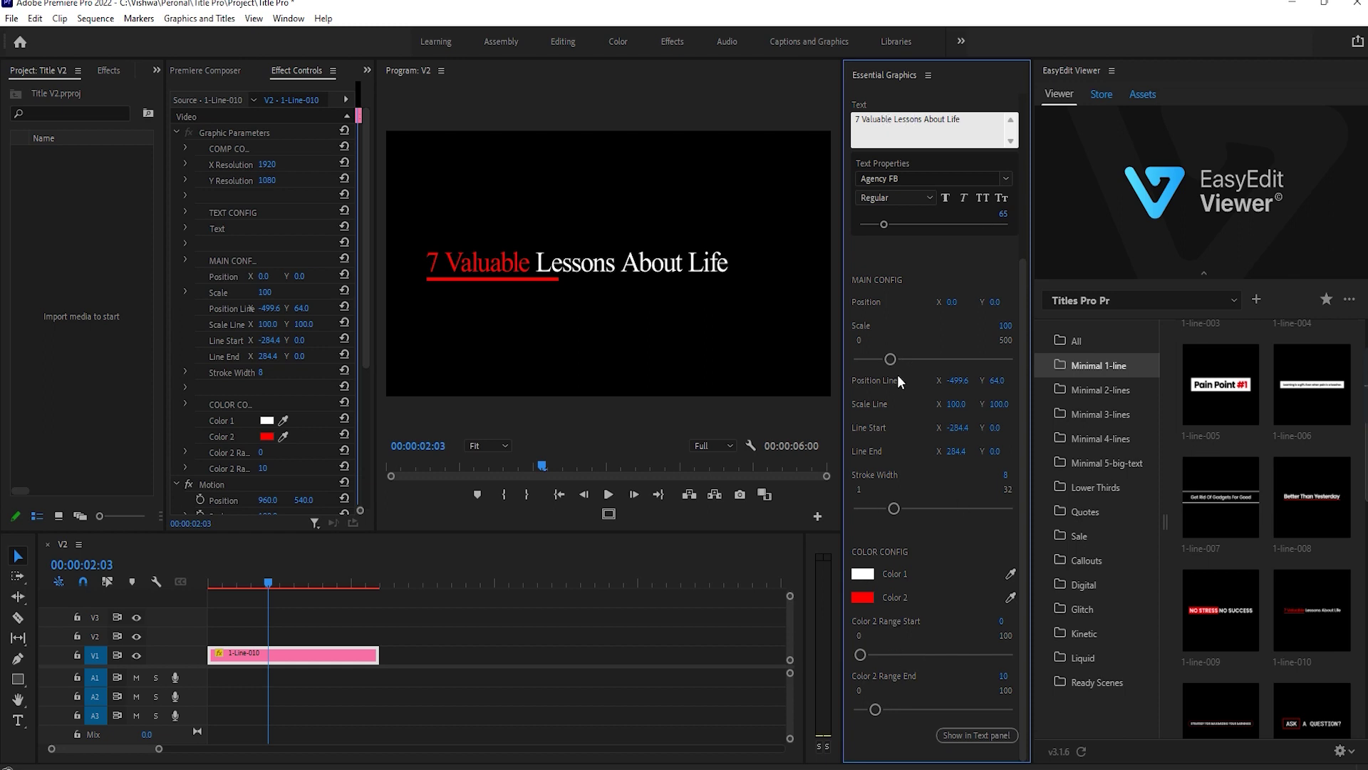
mouse_move(889, 361)
mouse_down()
mouse_move(912, 362)
mouse_move(889, 363)
mouse_up()
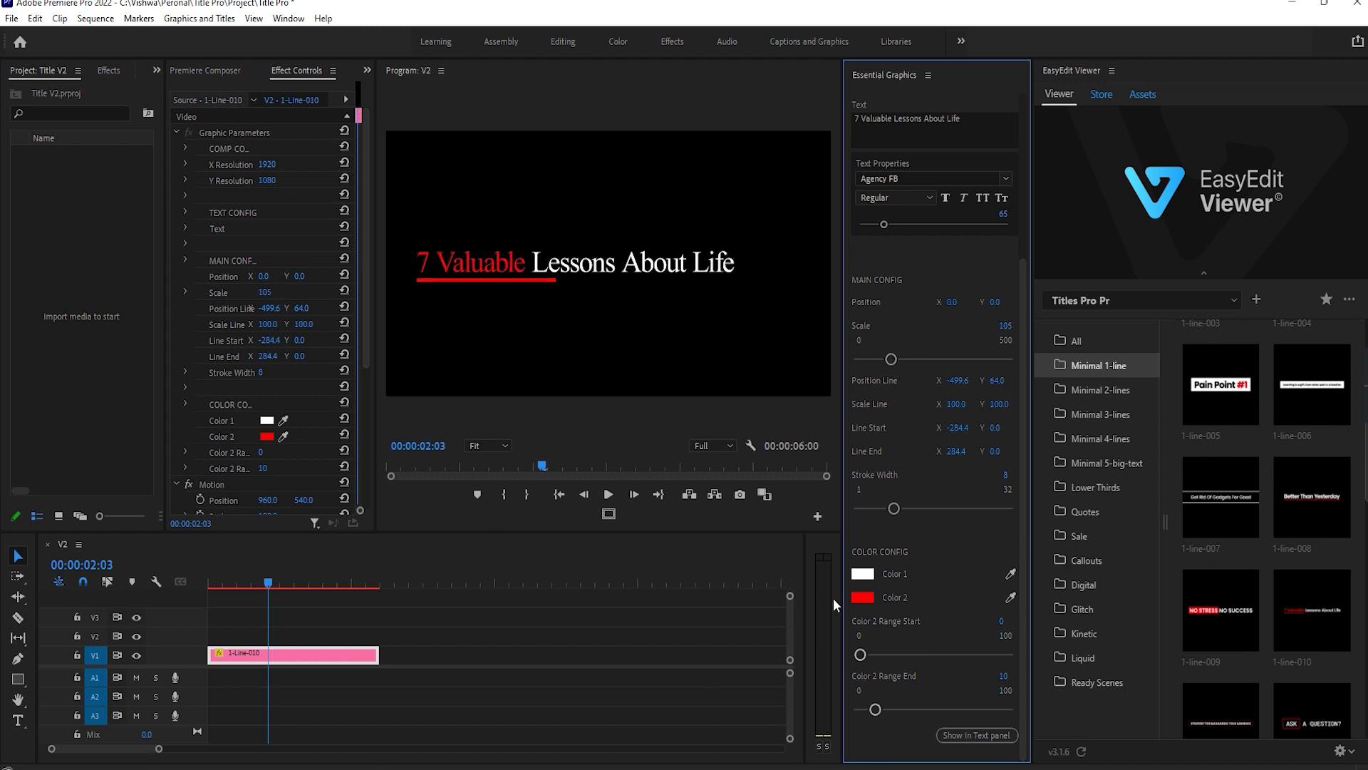
mouse_move(896, 507)
mouse_down()
mouse_move(1012, 512)
mouse_move(840, 505)
mouse_move(989, 506)
mouse_move(896, 497)
mouse_up()
- Try red for Color 1 and near-white for Color 2
click(862, 577)
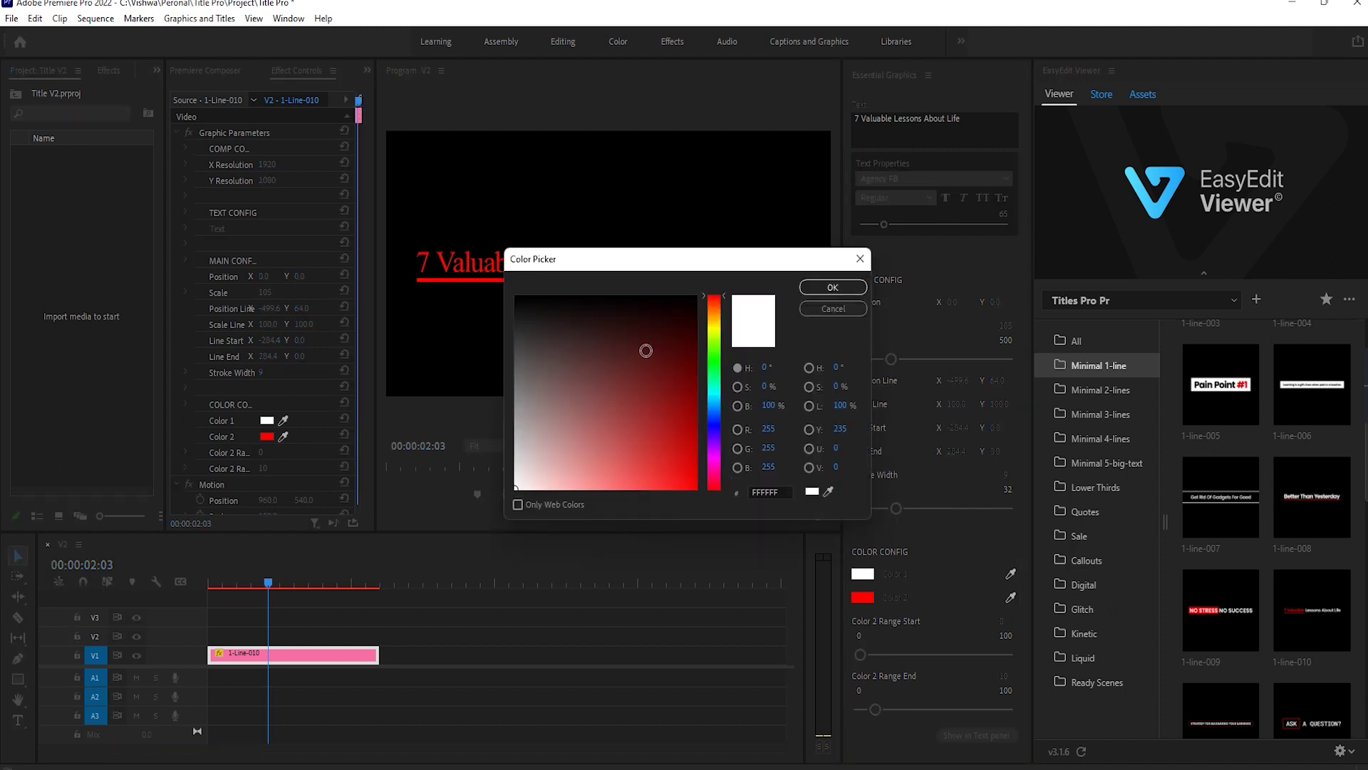
drag(646, 353, 683, 487)
click(853, 290)
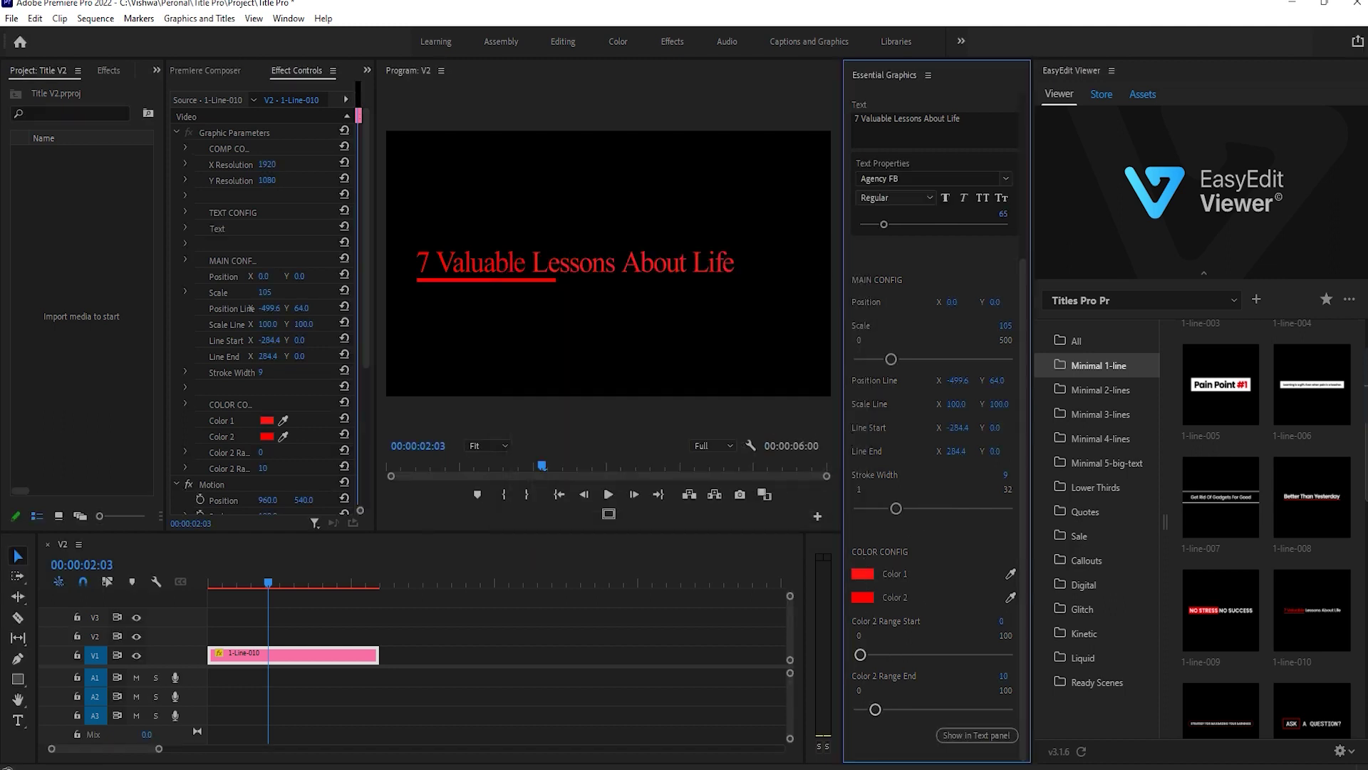
click(864, 600)
click(521, 489)
click(834, 288)
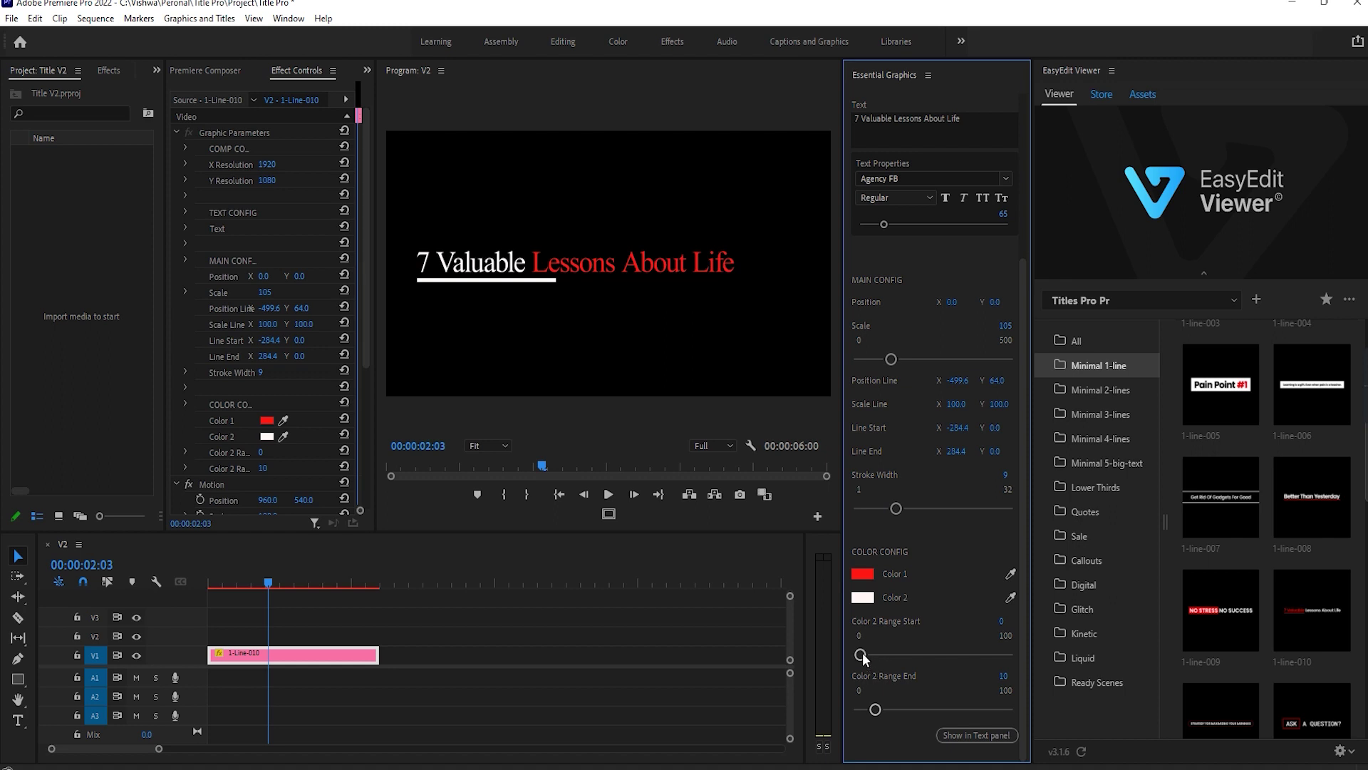
- Adjust the Color 2 Range Start and End sliders to move the second colour across the title
drag(862, 652, 905, 652)
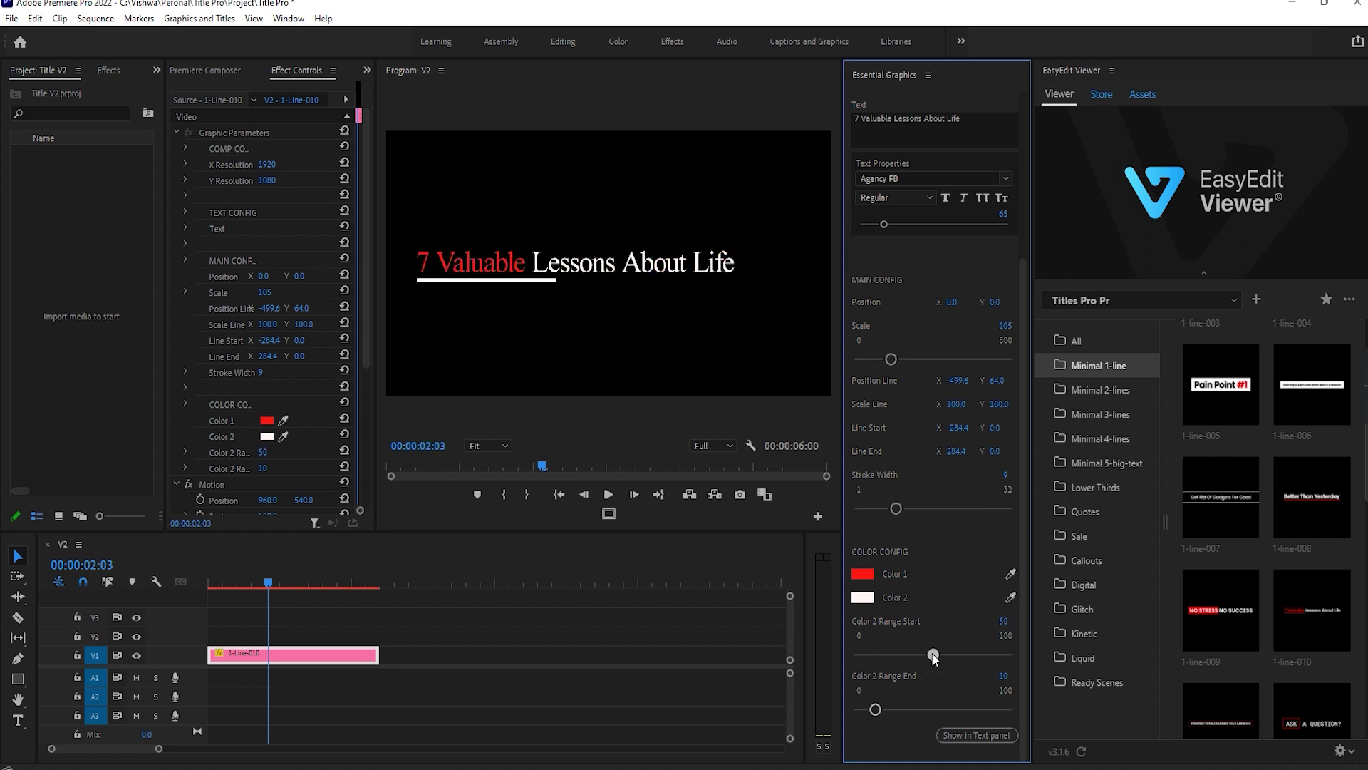
mouse_move(876, 709)
mouse_down()
mouse_move(930, 710)
mouse_move(888, 708)
mouse_up()
drag(940, 654, 884, 655)
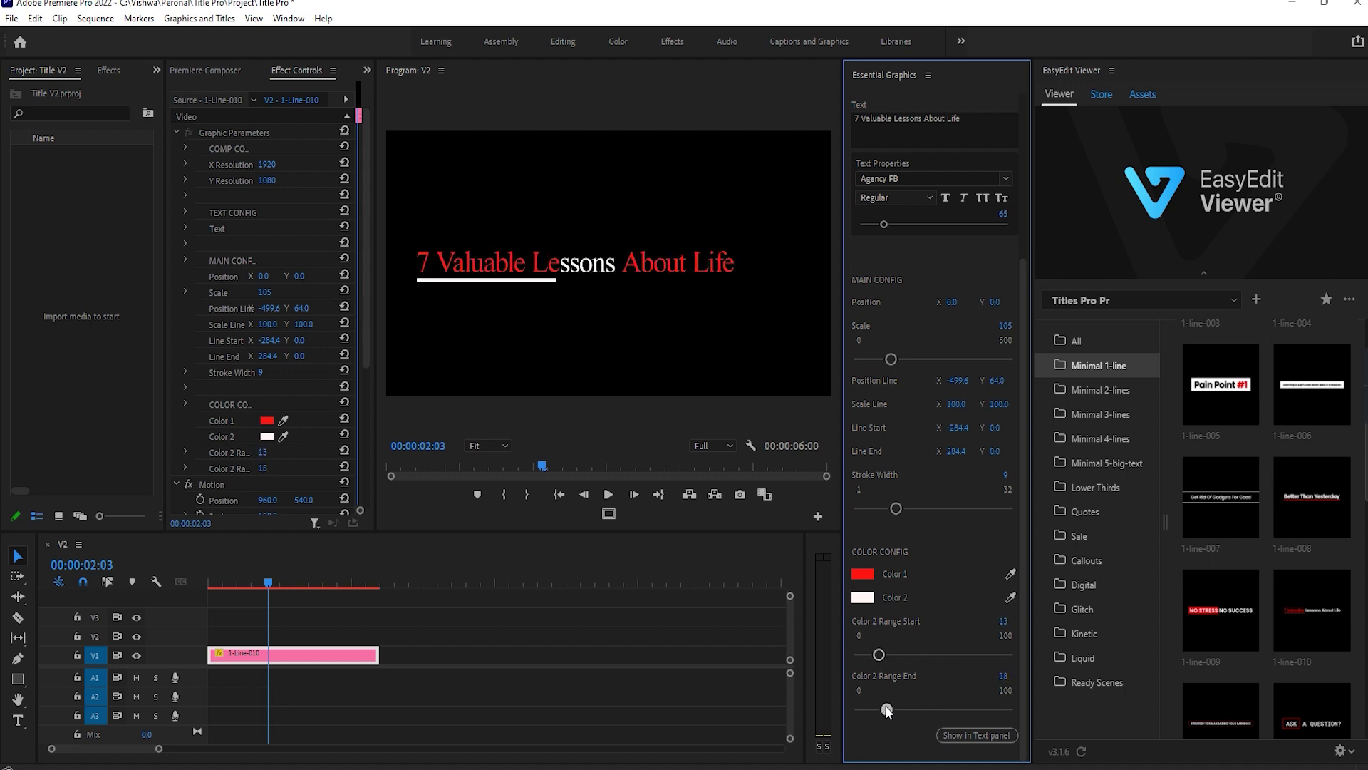
drag(890, 711, 888, 710)
mouse_move(879, 654)
mouse_down()
mouse_move(919, 656)
mouse_move(845, 656)
mouse_move(900, 655)
mouse_up()
- Make Color 1 white and Color 2 red, with Range Start 25 and End 19 so 'About' is red
click(862, 574)
drag(533, 428, 515, 489)
click(833, 287)
click(862, 597)
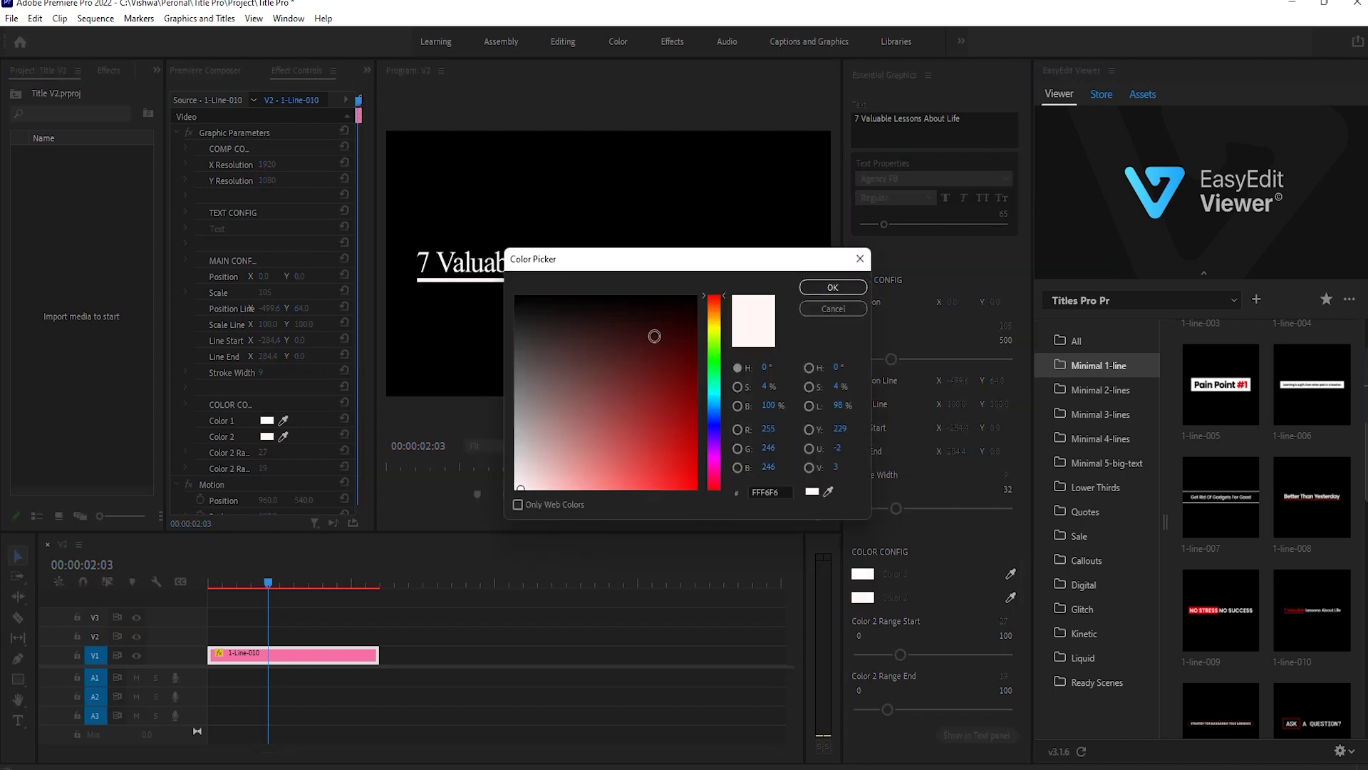
drag(652, 335, 705, 508)
click(836, 287)
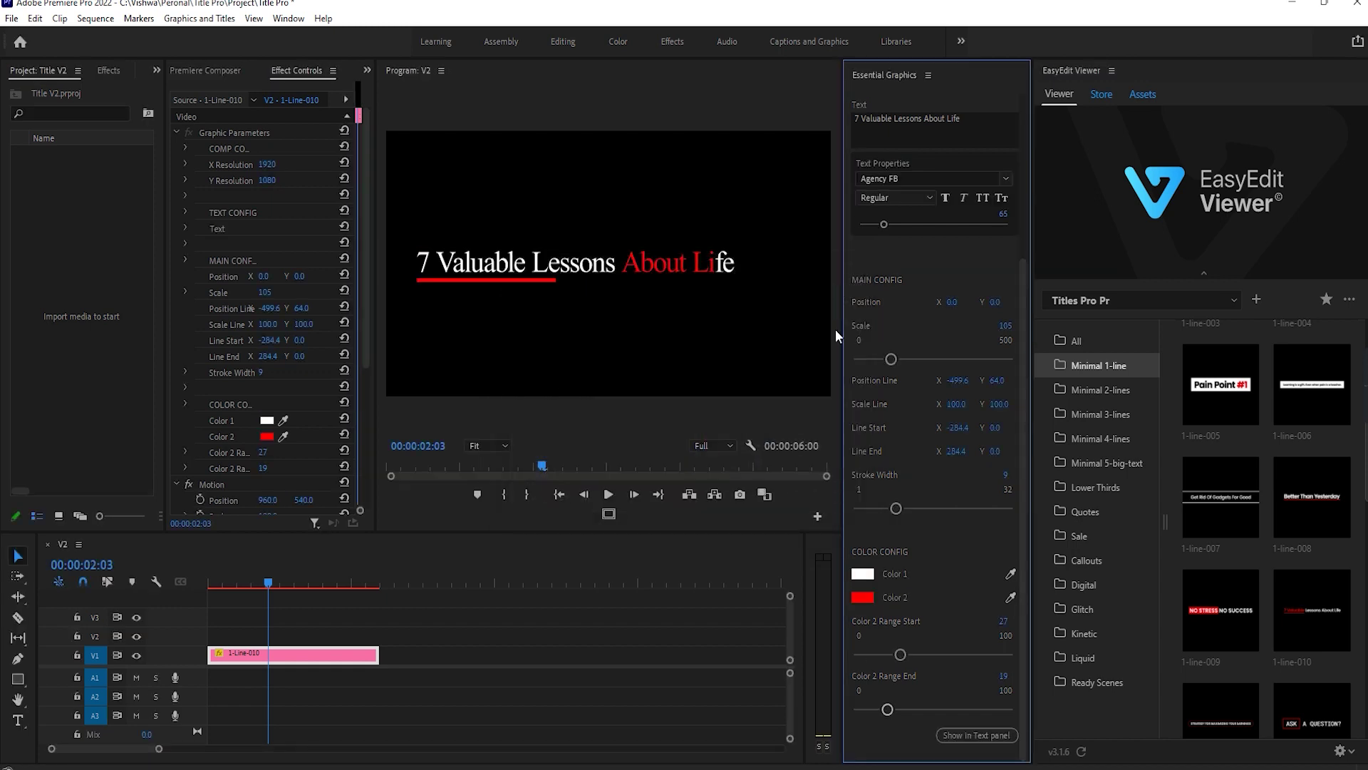
mouse_move(902, 654)
mouse_down()
mouse_move(842, 648)
mouse_move(913, 655)
mouse_move(896, 650)
mouse_up()
mouse_move(883, 708)
mouse_down()
mouse_move(840, 700)
mouse_move(915, 712)
mouse_move(888, 710)
mouse_up()
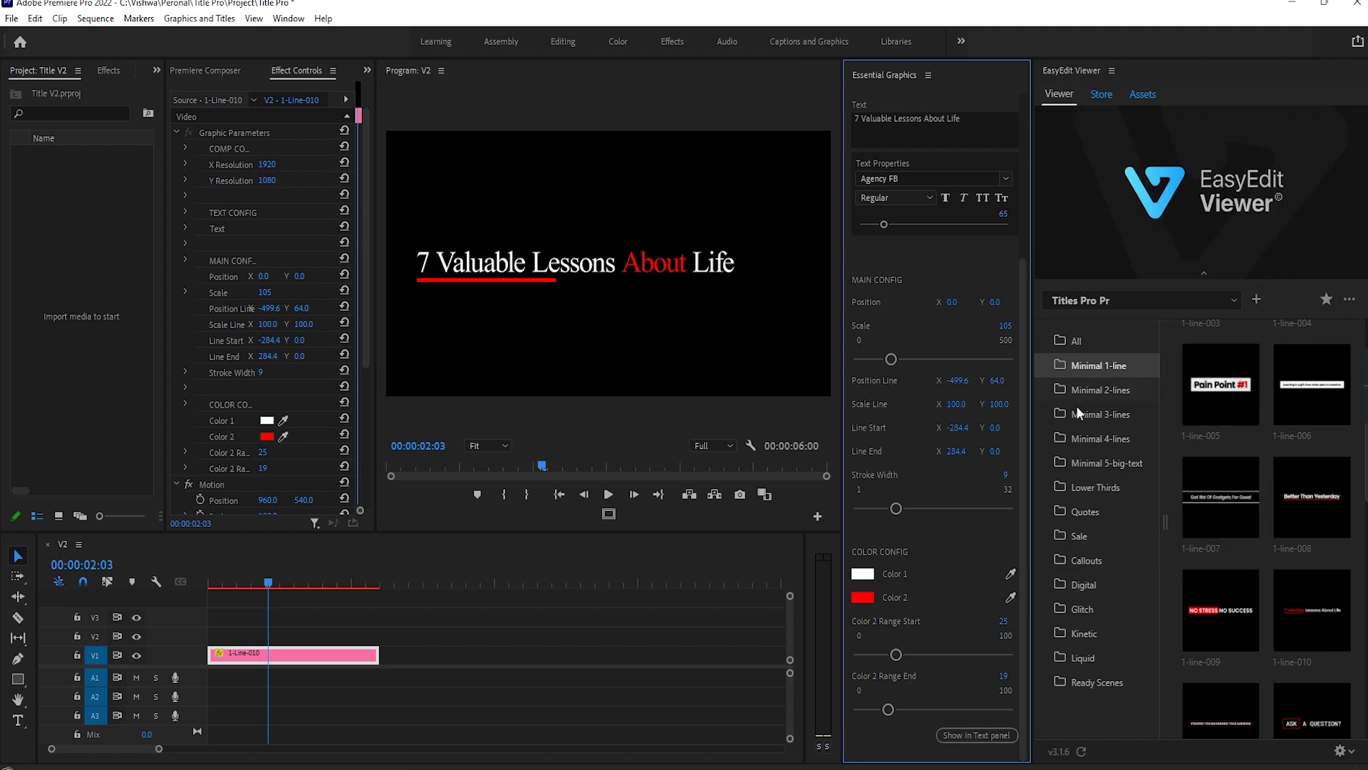
- Add the 1-line-009 title after the first clip and preview its animation
click(379, 592)
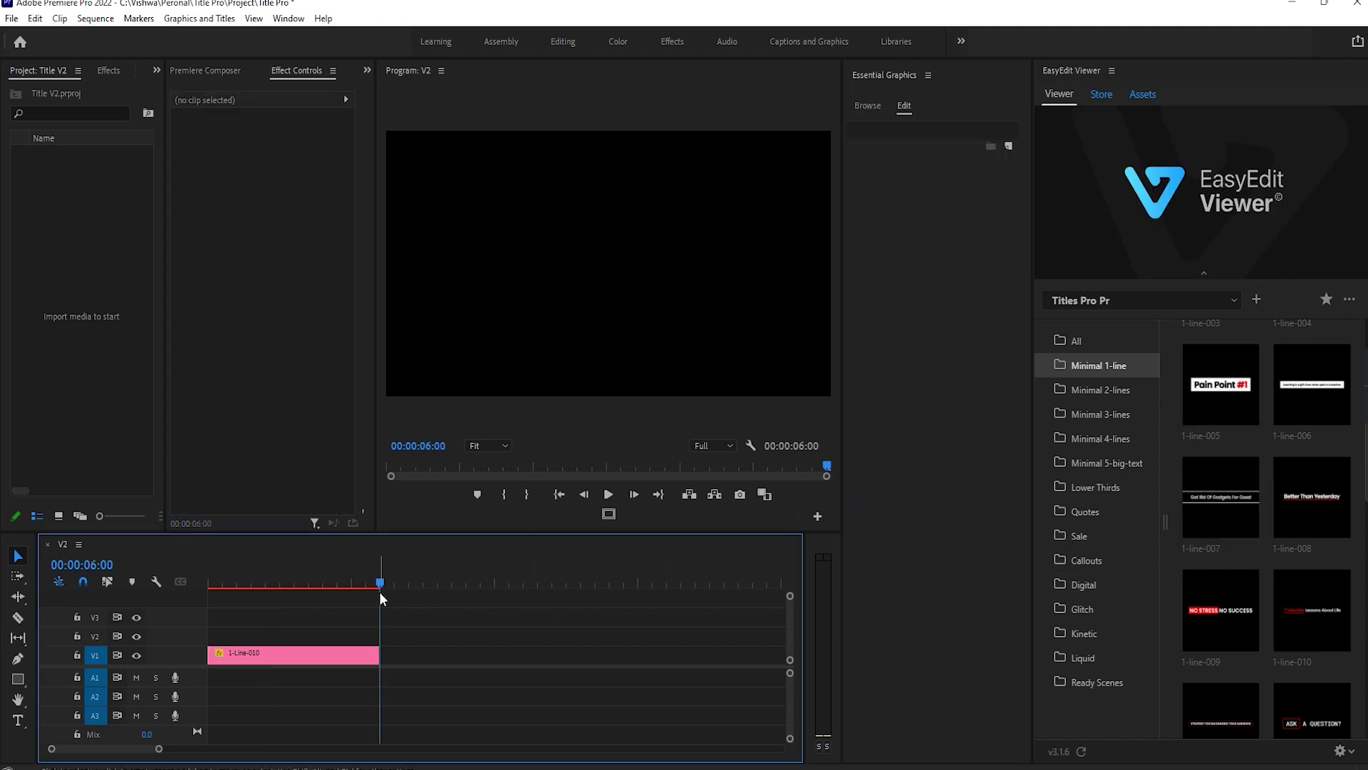
scroll(1254, 528, down, 2)
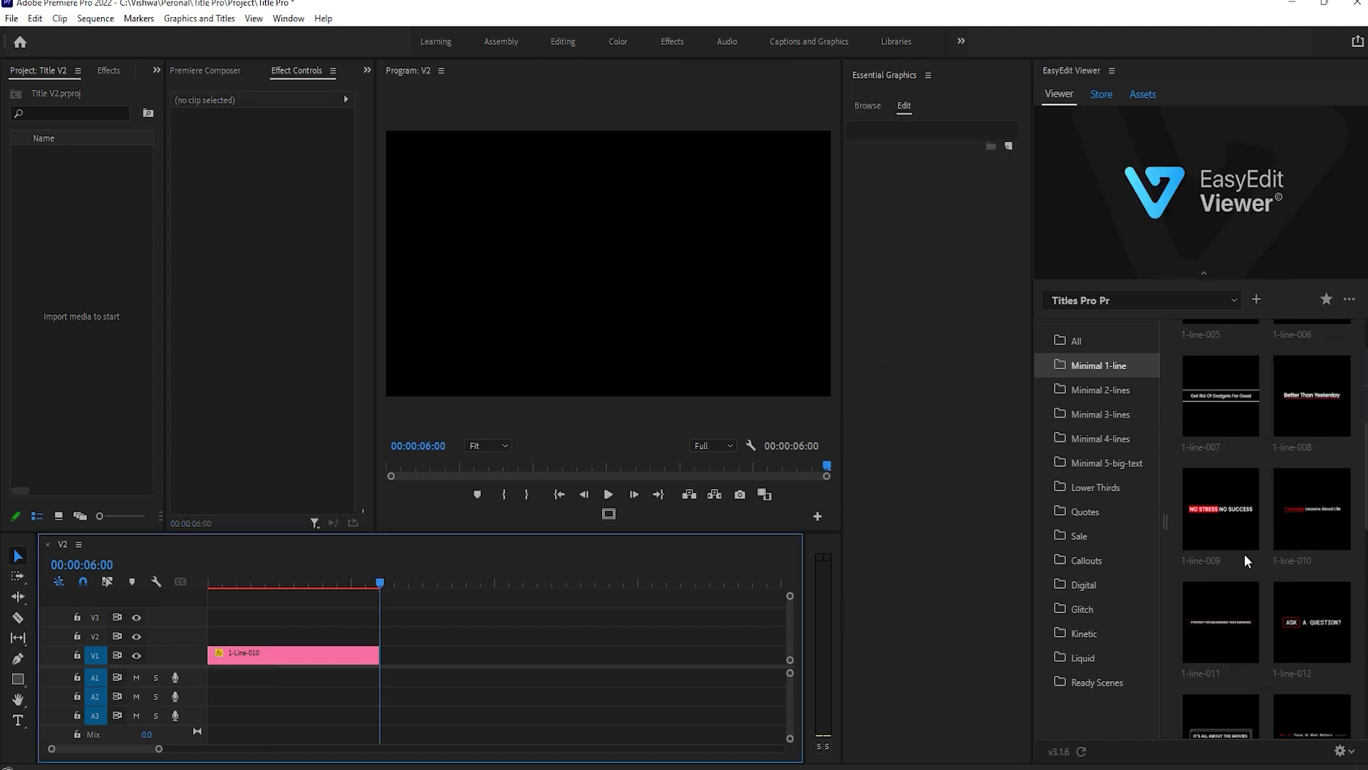
scroll(1246, 538, down, 2)
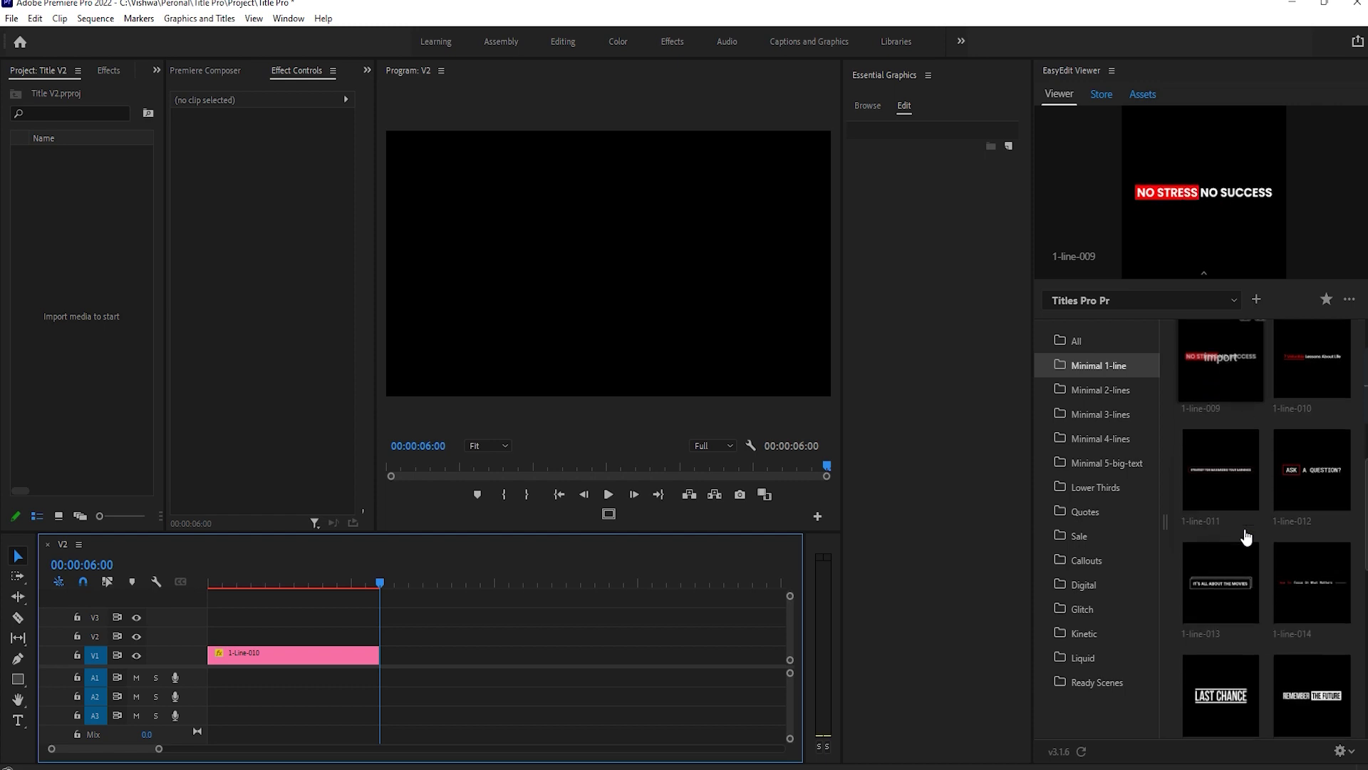
click(1244, 396)
drag(409, 582, 452, 660)
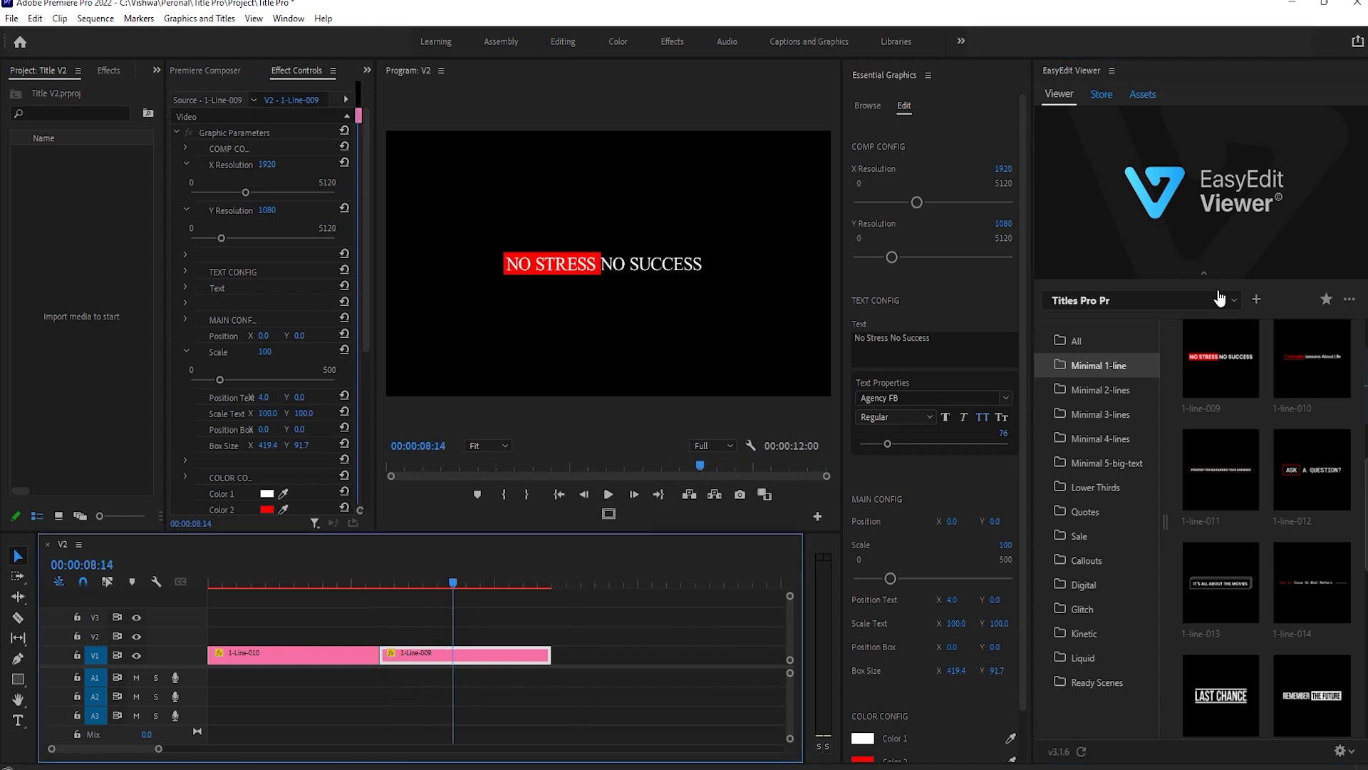
- Replace the title text with 'NO BP BE HAPPY'
click(916, 338)
key(ctrl+a)
text(N)
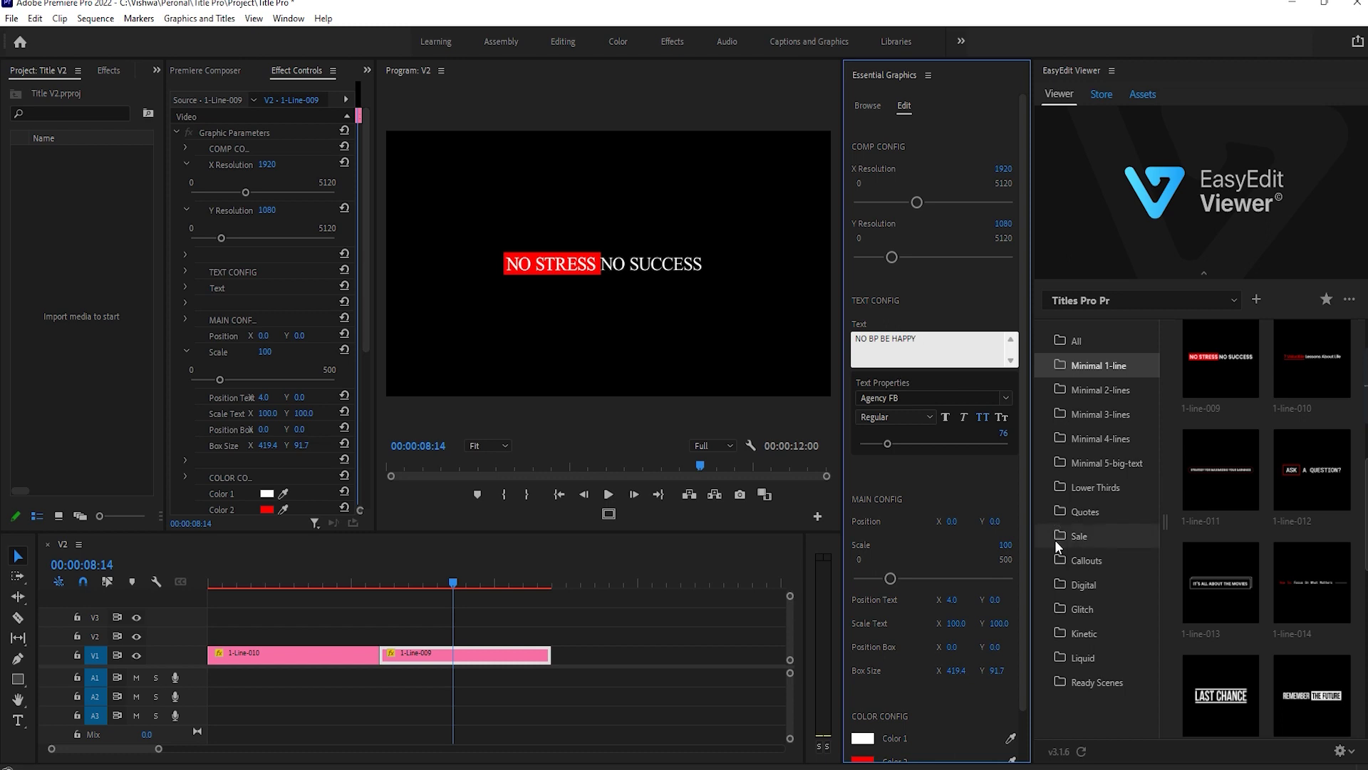
click(969, 479)
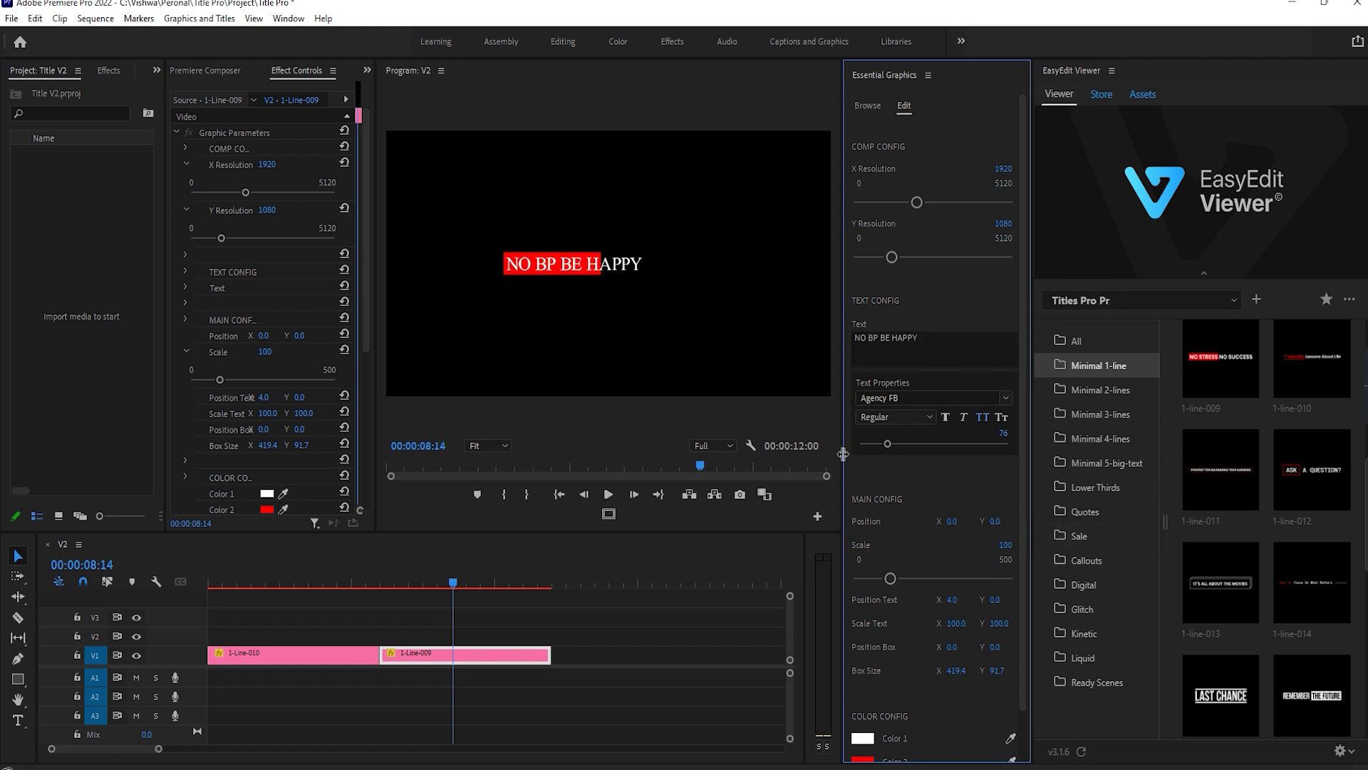
- Raise the title higher in the frame and shift its text right inside the box
scroll(901, 553, down, 3)
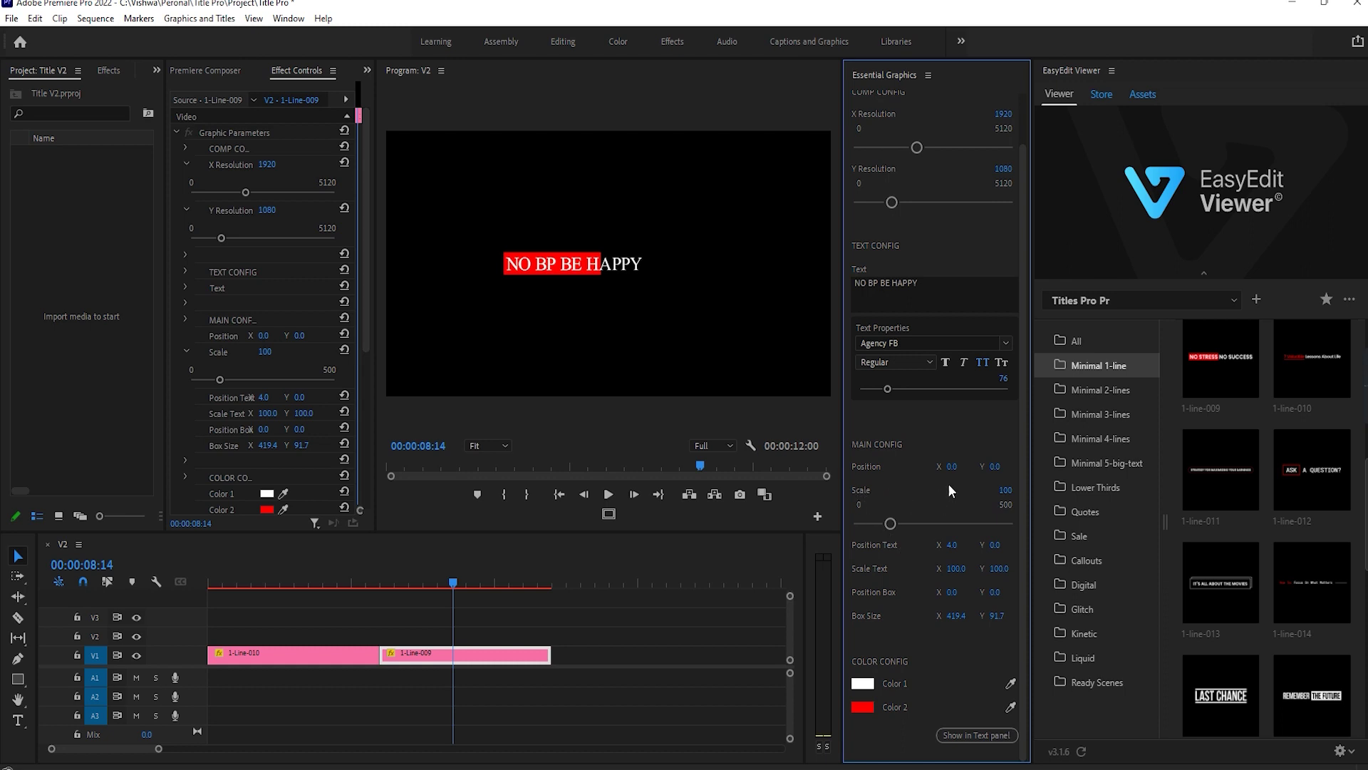
drag(953, 472, 979, 466)
drag(891, 203, 894, 202)
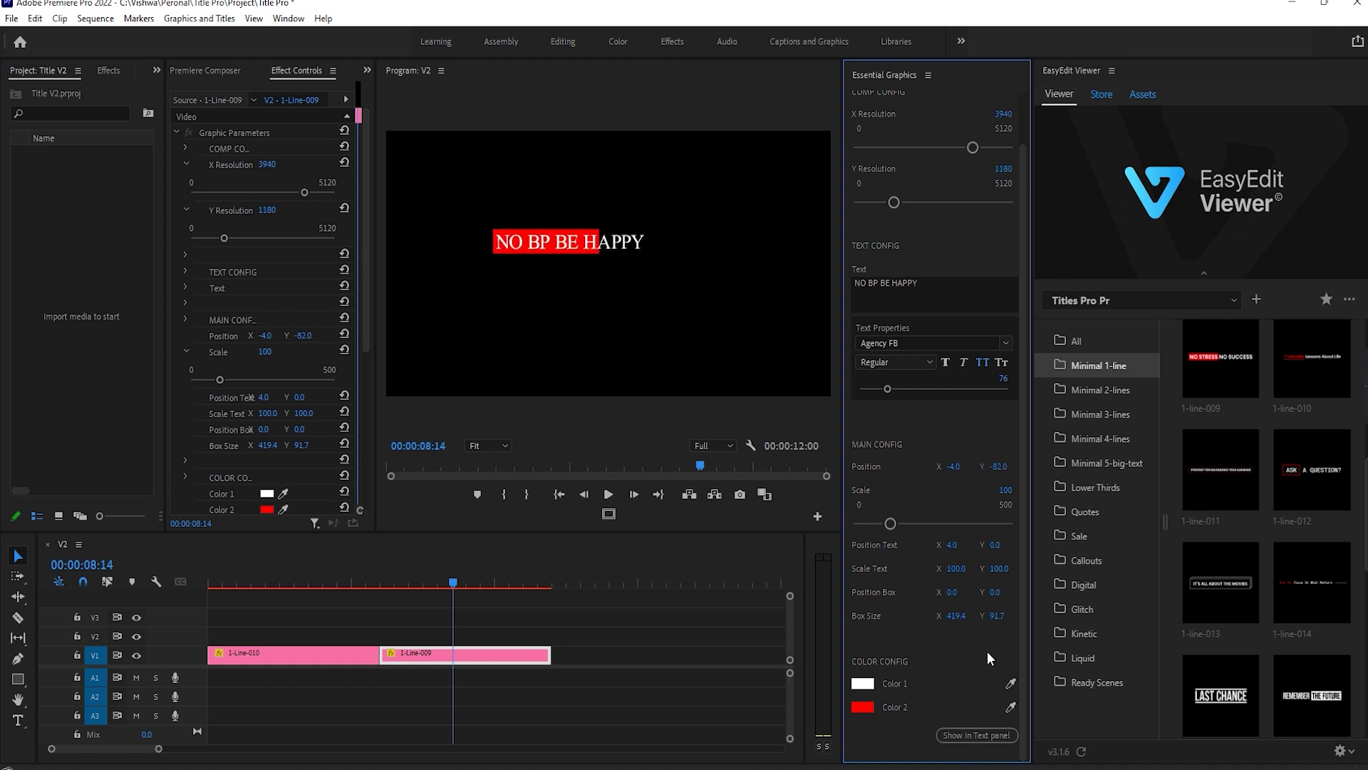
drag(953, 548, 1013, 545)
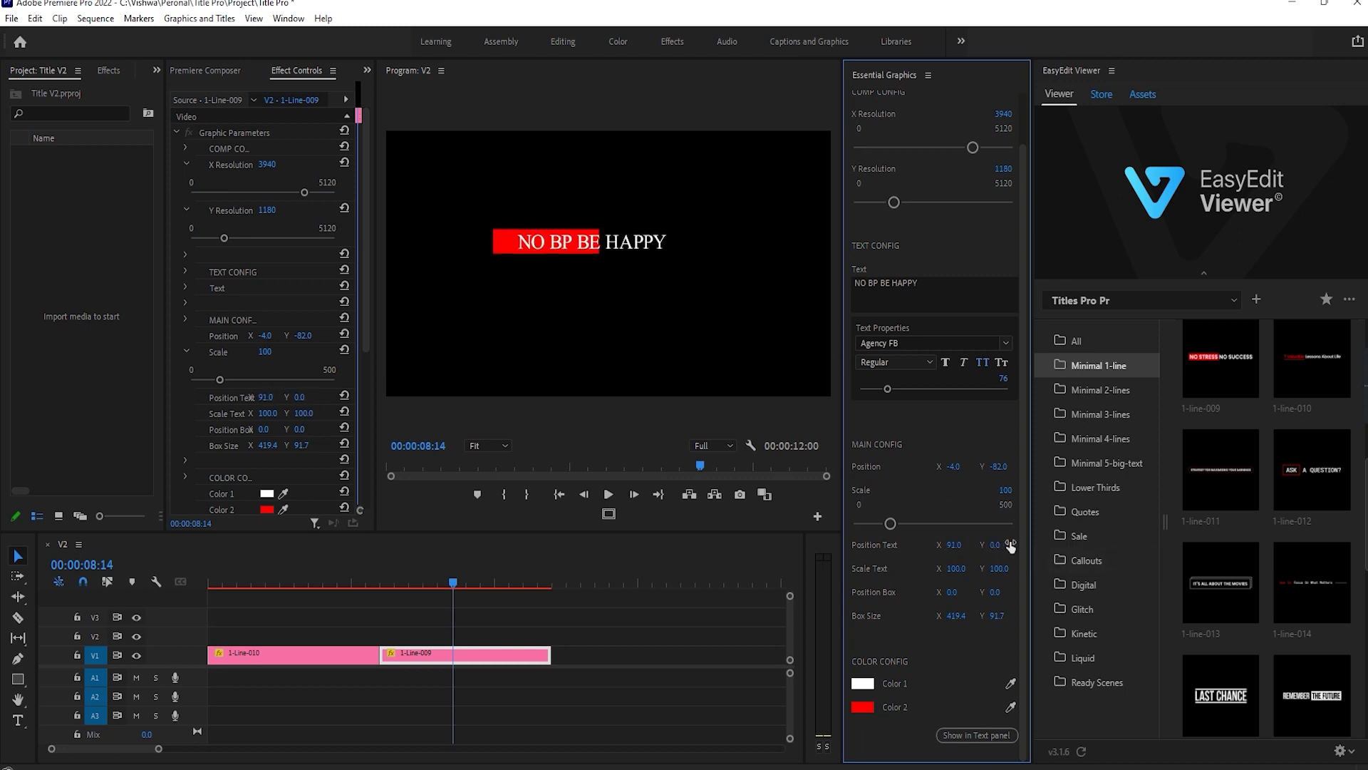
- Set Position Box X to 351 and Box Size to 253.4 × 67.7 so the box covers only HAPPY
drag(952, 592, 1263, 592)
drag(956, 615, 873, 615)
drag(998, 615, 890, 591)
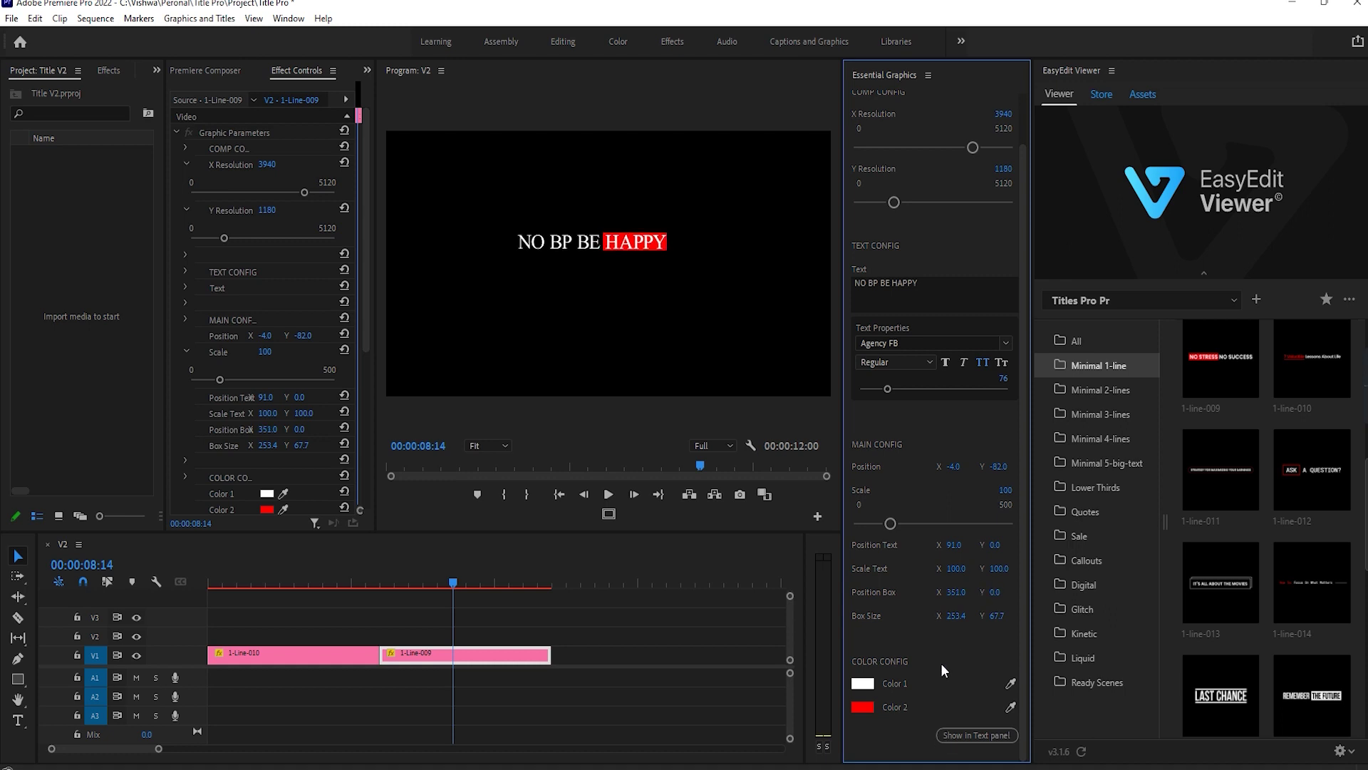
- Set Color 1 to dark teal 095D78 for the title letters
click(863, 683)
click(708, 397)
mouse_move(708, 398)
mouse_down()
mouse_move(713, 360)
mouse_move(712, 399)
mouse_up()
click(684, 371)
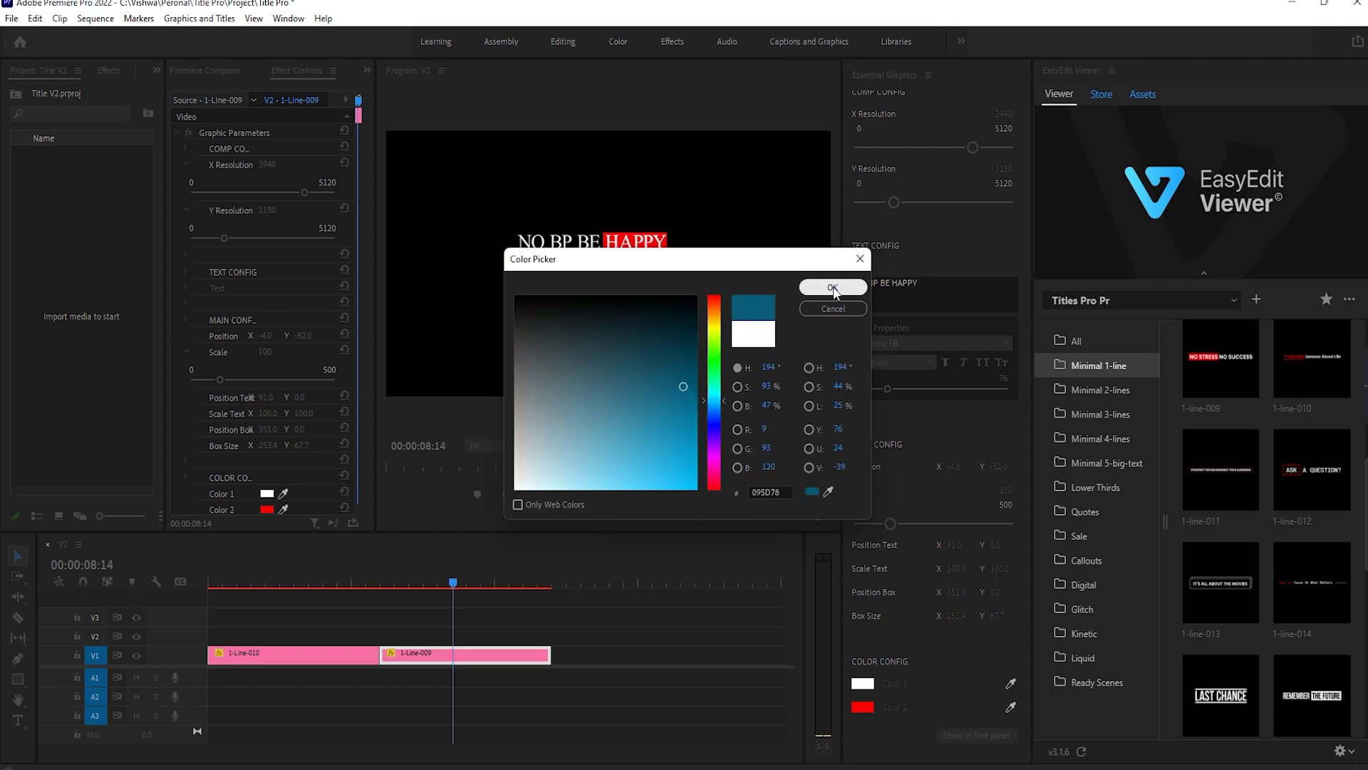
click(832, 287)
- Set Color 2 to white FFFFFF for the box behind HAPPY
click(865, 707)
mouse_move(720, 374)
mouse_down()
mouse_move(717, 438)
mouse_move(717, 400)
mouse_up()
click(565, 457)
drag(564, 457, 514, 487)
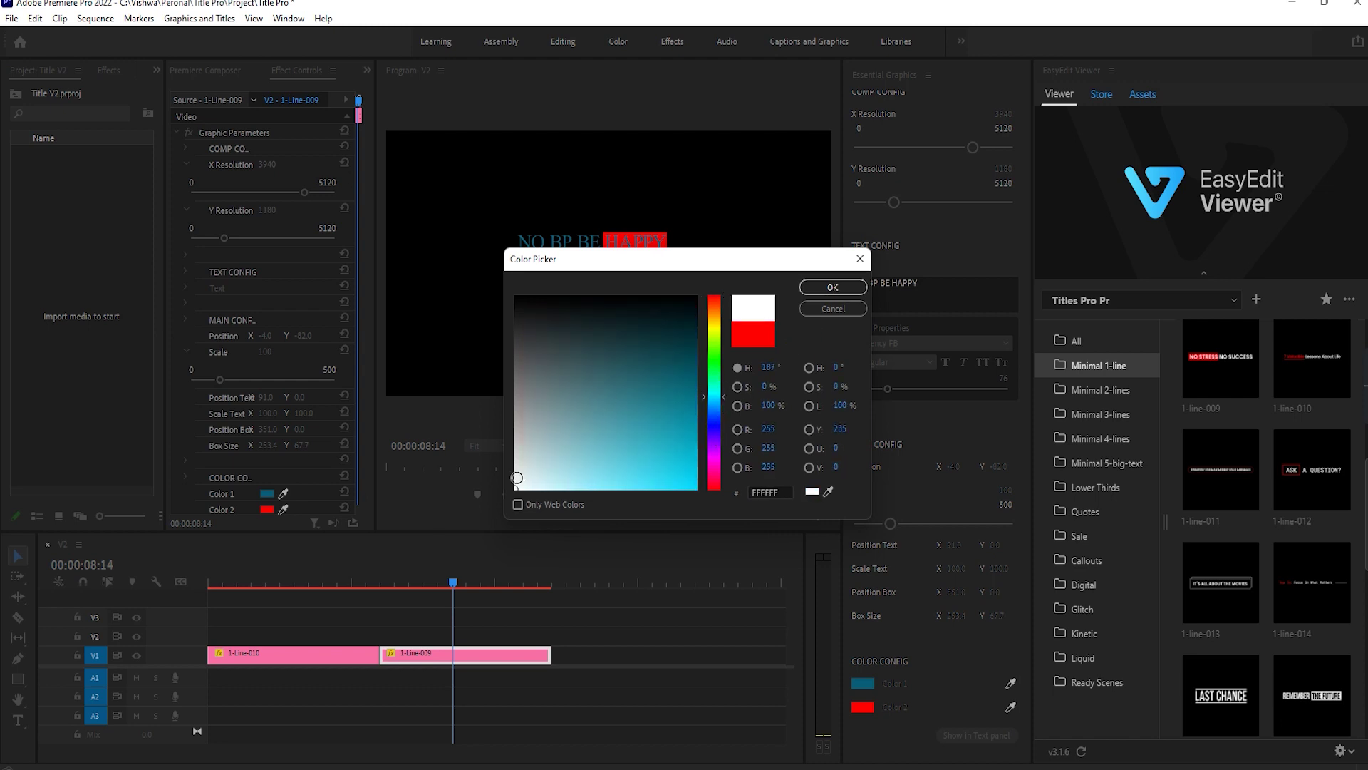
click(821, 289)
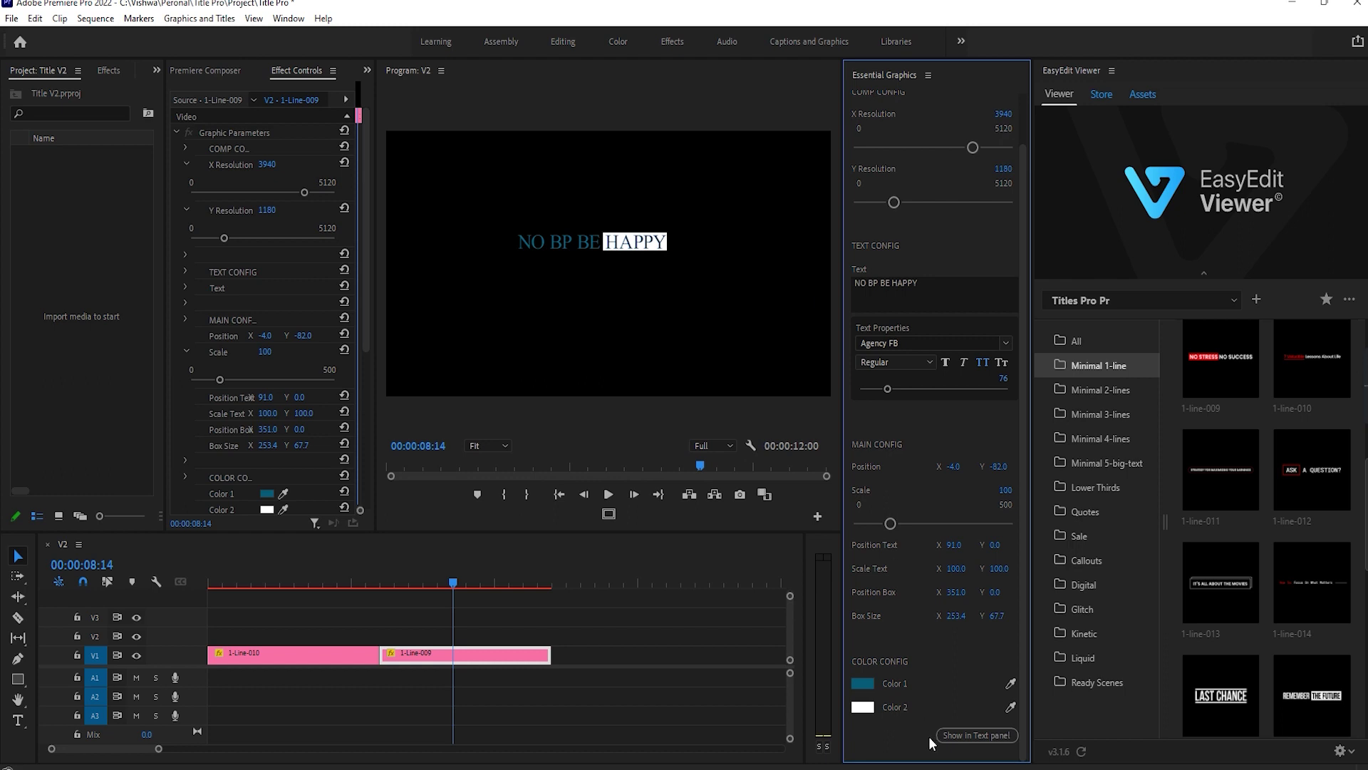
- Browse the Minimal 2-lines templates and move the playhead to 00:00:12:00, the second title's end
click(1097, 391)
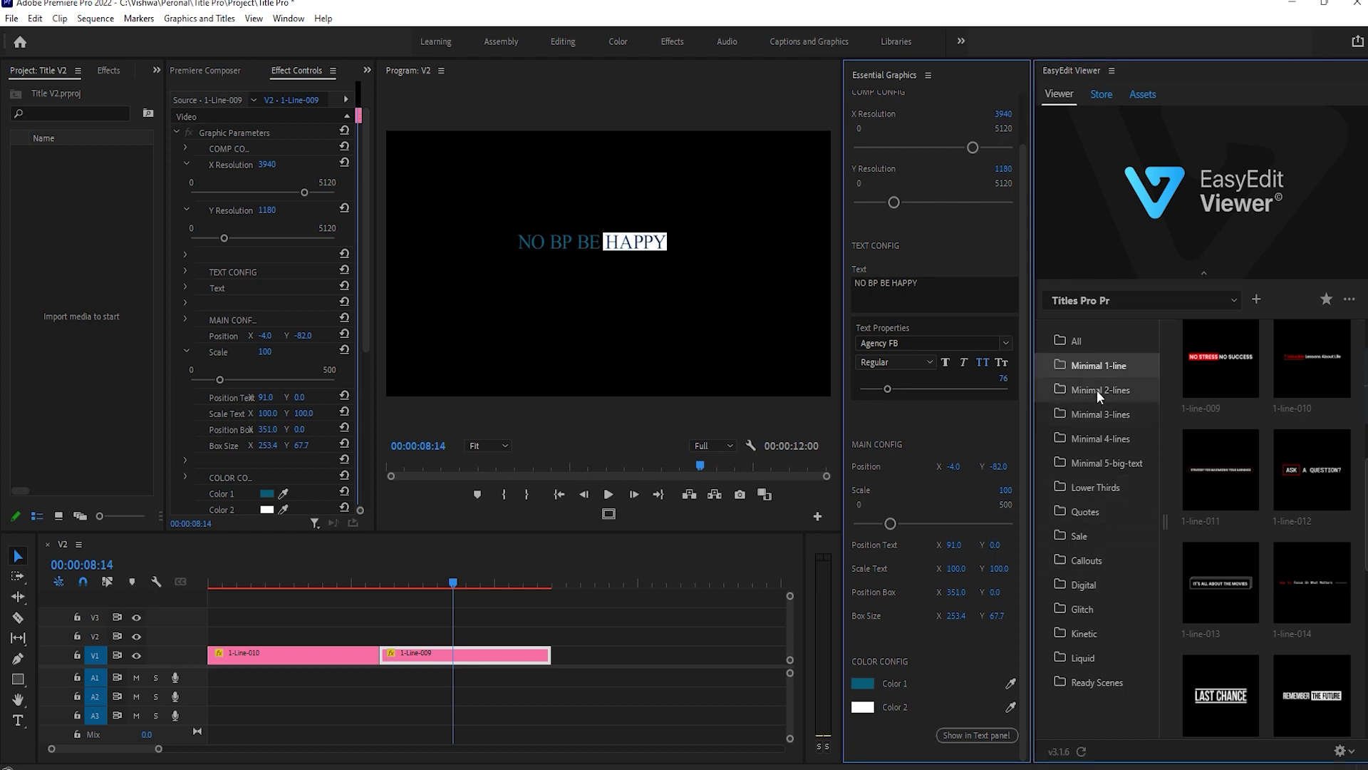
mouse_move(1221, 422)
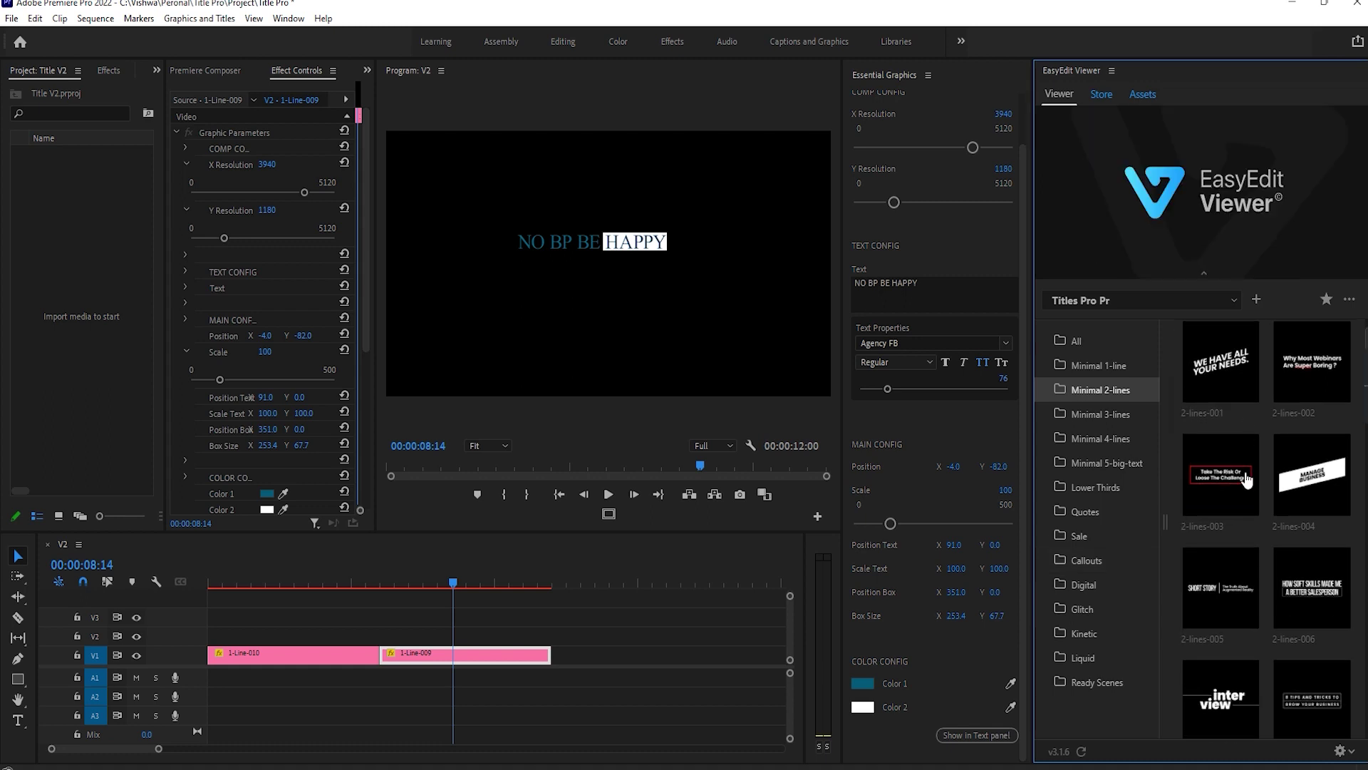
scroll(1276, 485, down, 2)
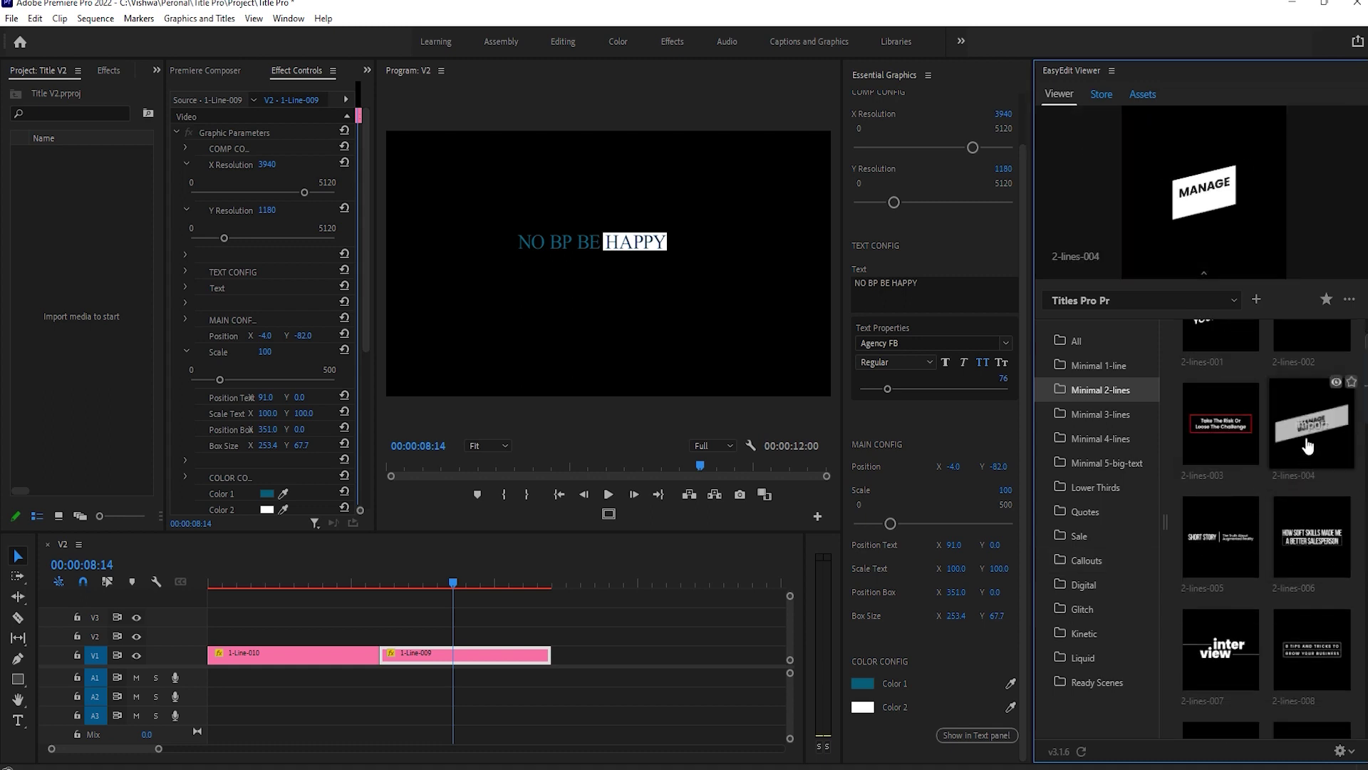
scroll(1304, 528, down, 2)
scroll(1270, 630, down, 3)
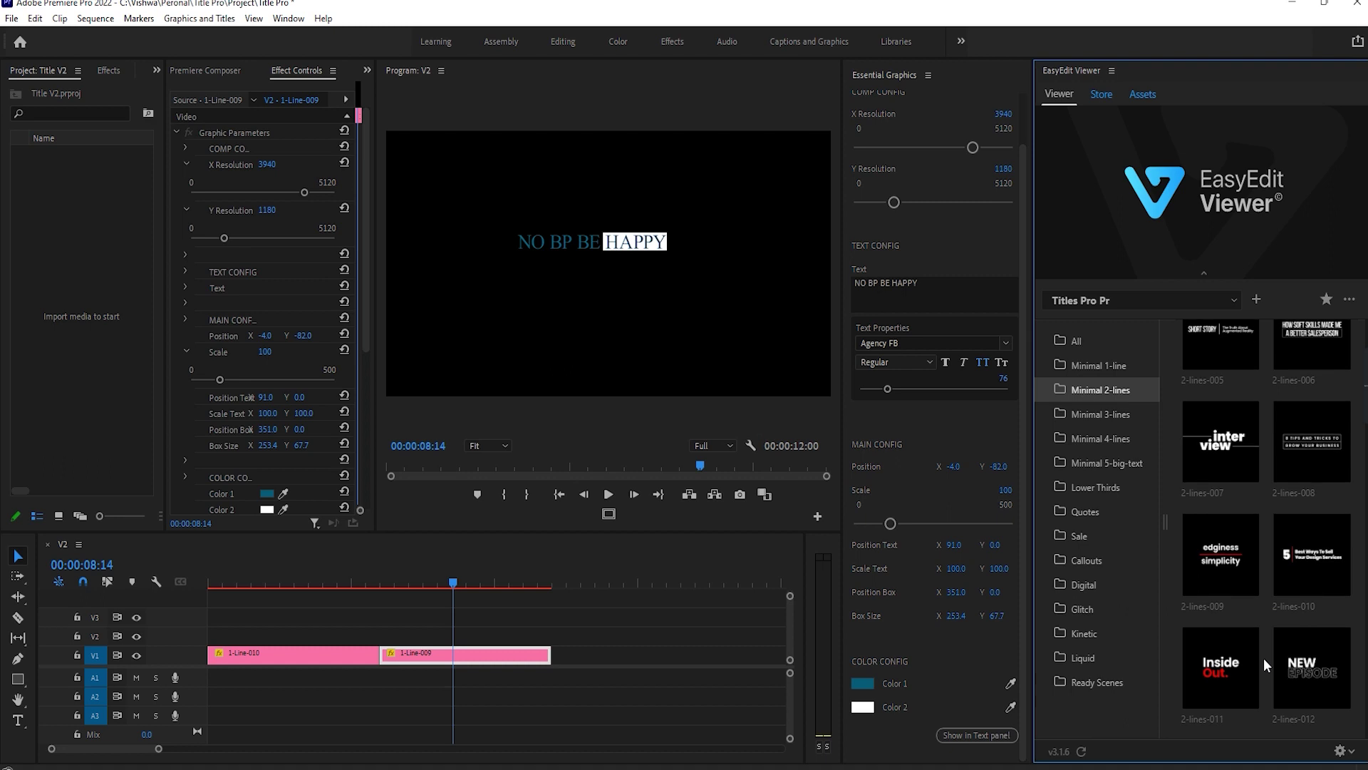
click(536, 580)
drag(539, 574, 552, 582)
scroll(1270, 593, down, 5)
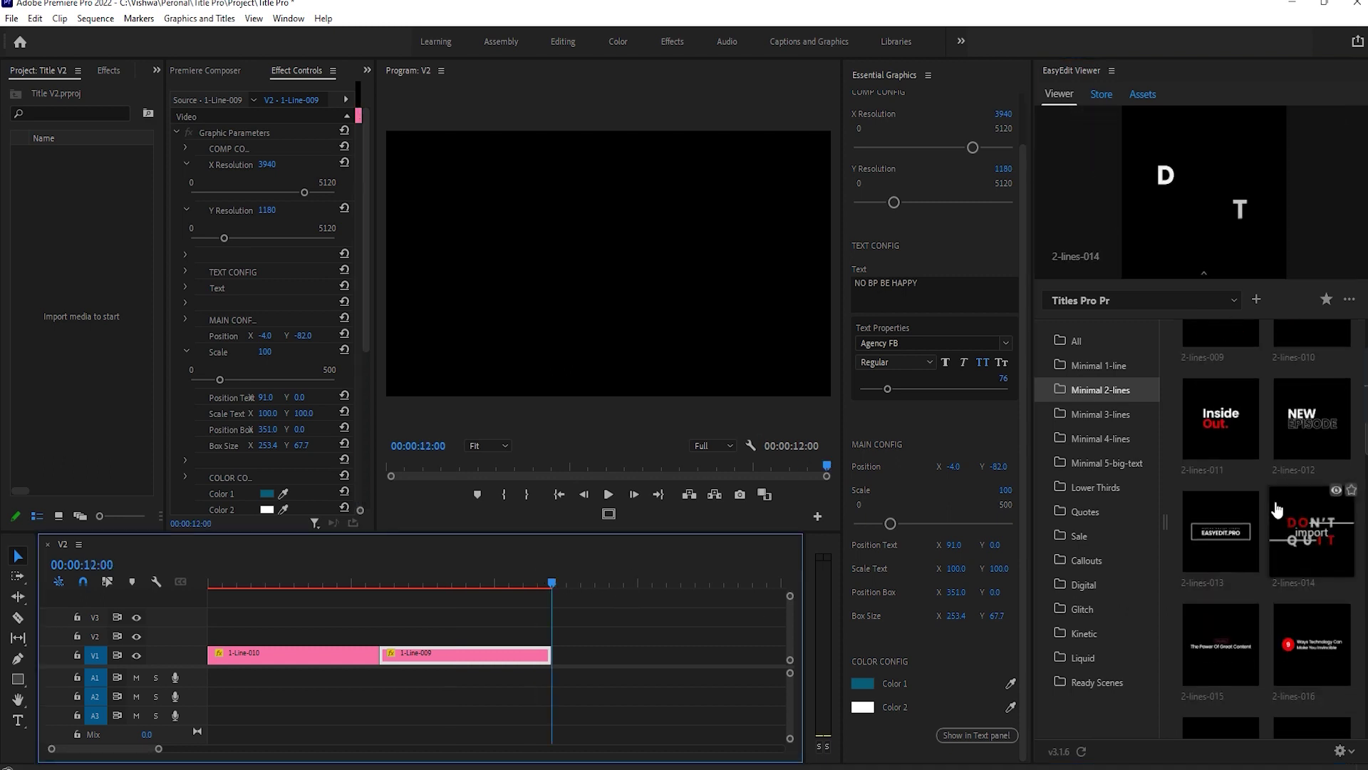
- Browse the Minimal 3-lines and 5-big-text templates, ending on the Lower Thirds list
click(1101, 414)
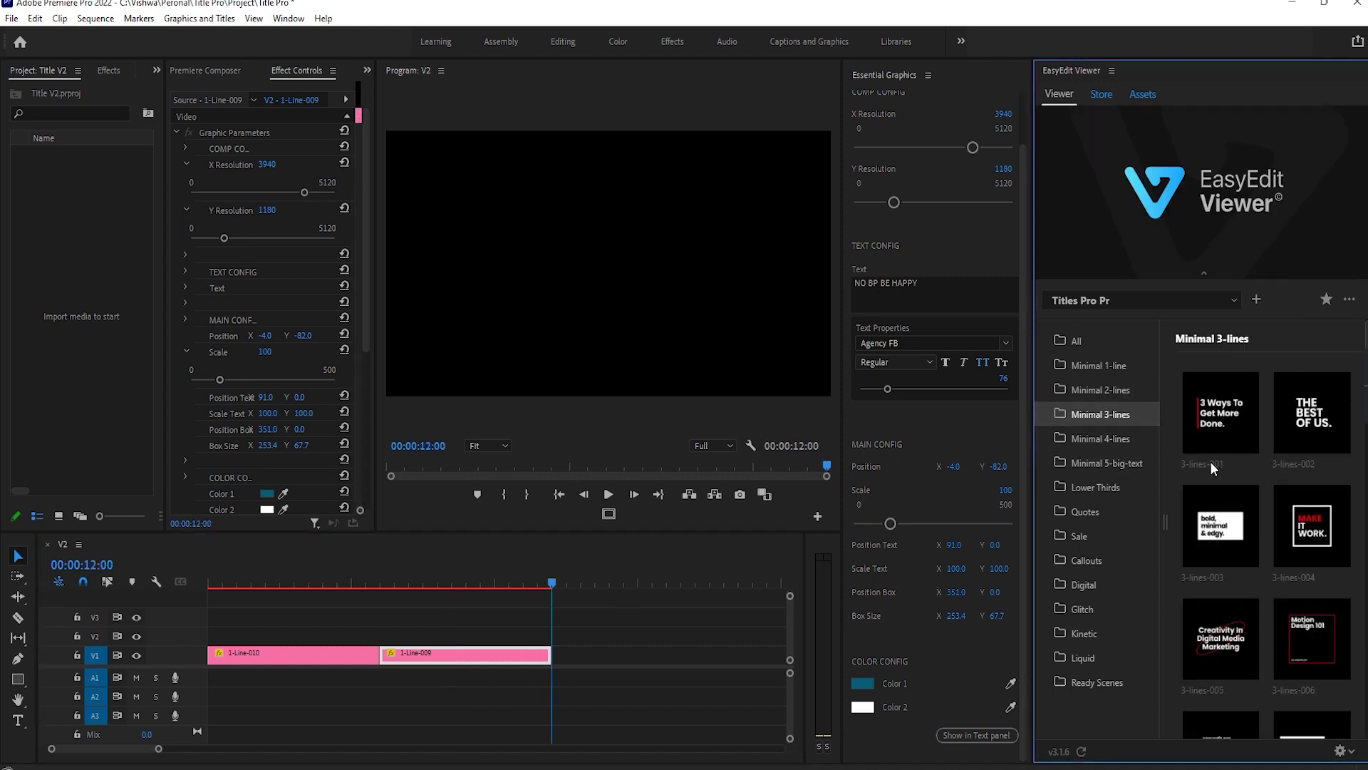
scroll(1243, 563, down, 3)
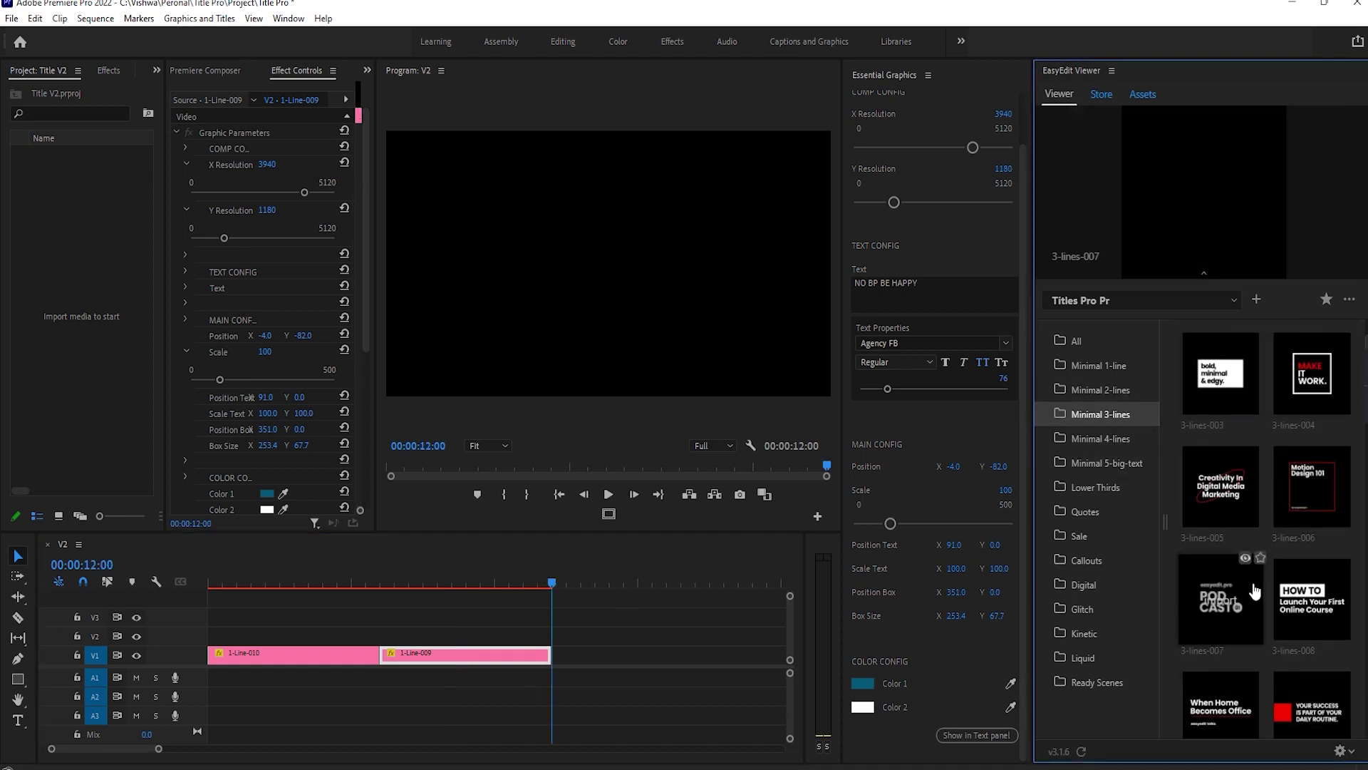
click(1105, 465)
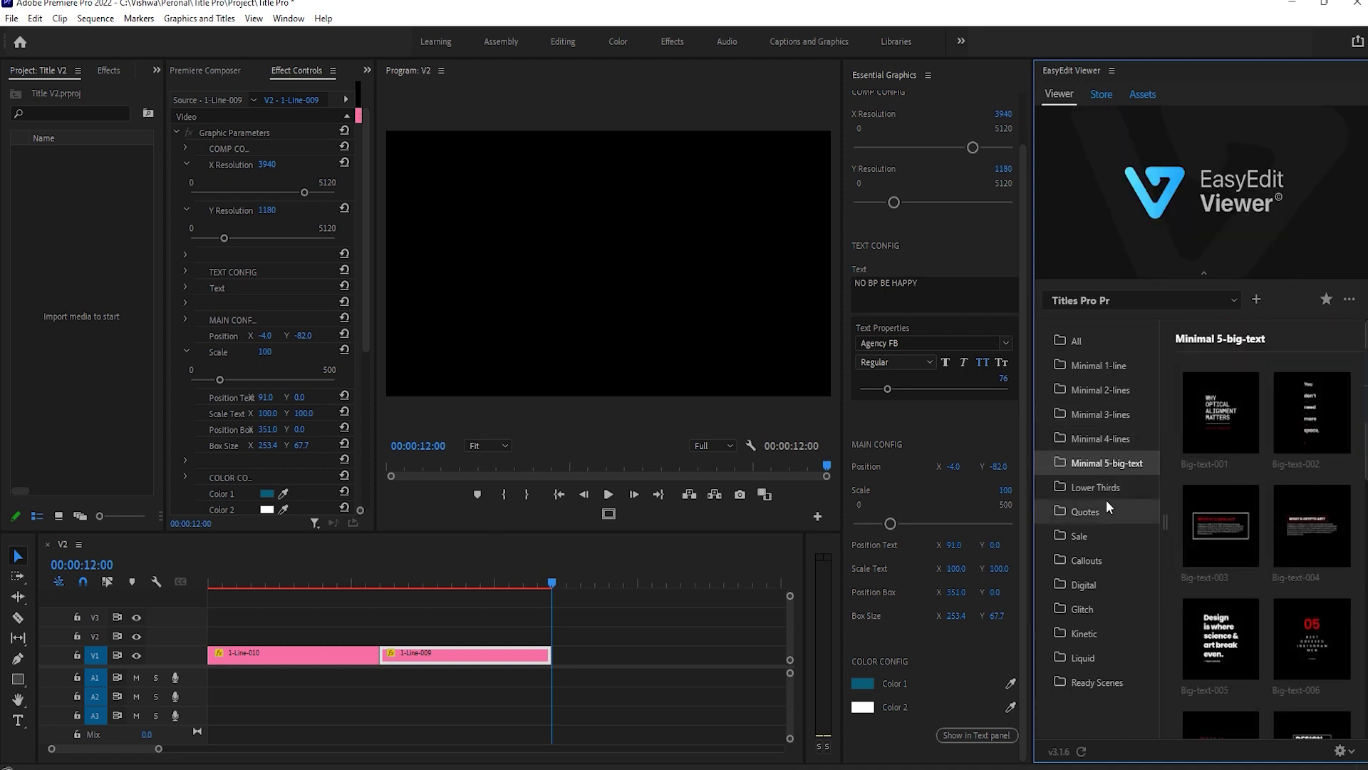
click(1112, 489)
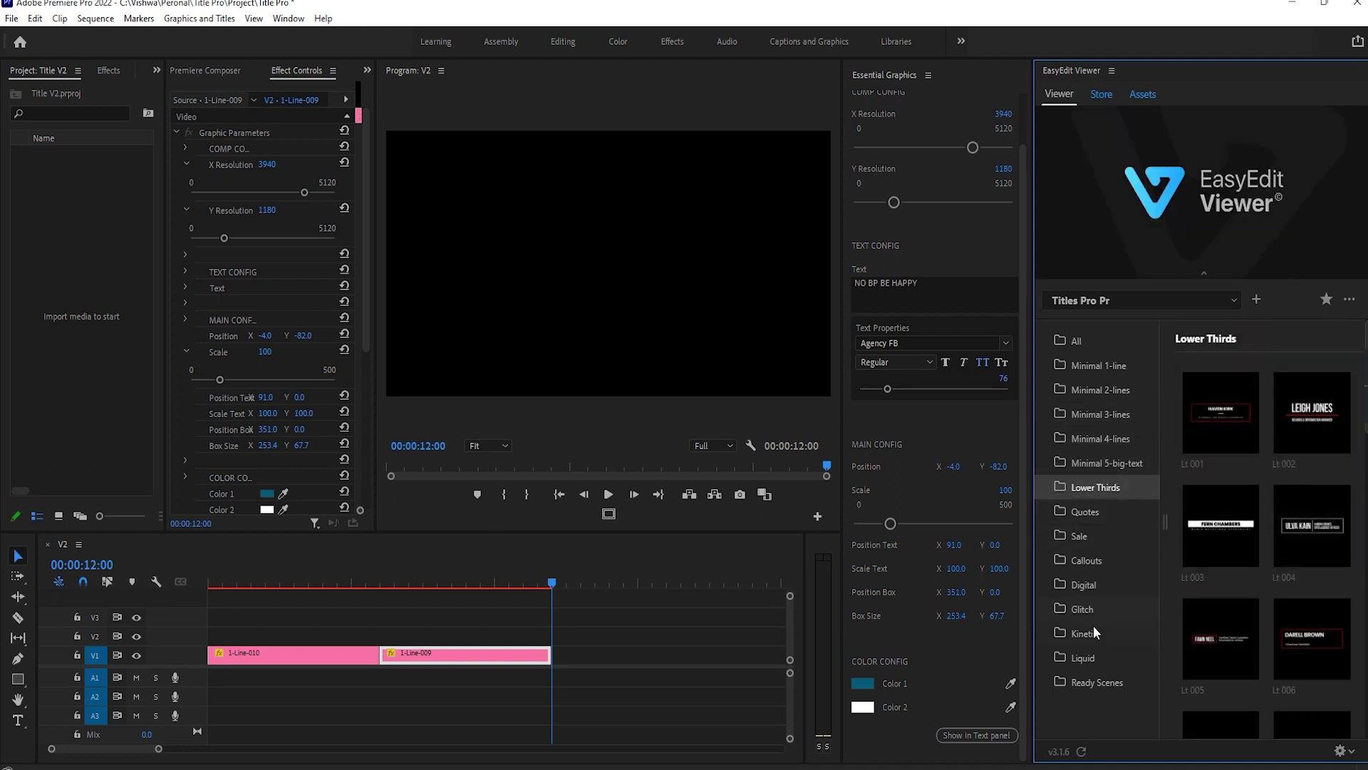
scroll(1340, 471, down, 1)
scroll(1332, 499, down, 3)
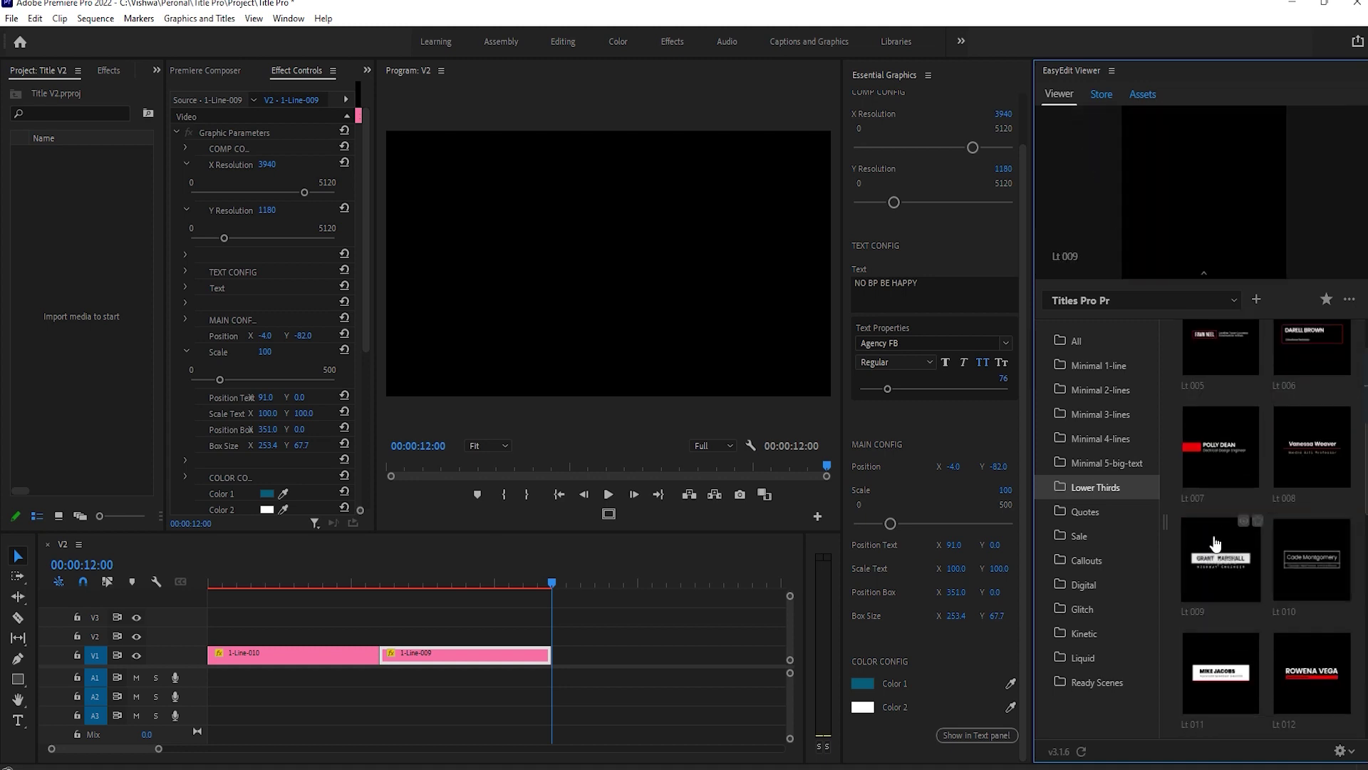
- Import the Lt 007 lower third after 1-Line-009 and scrub through it
click(1253, 448)
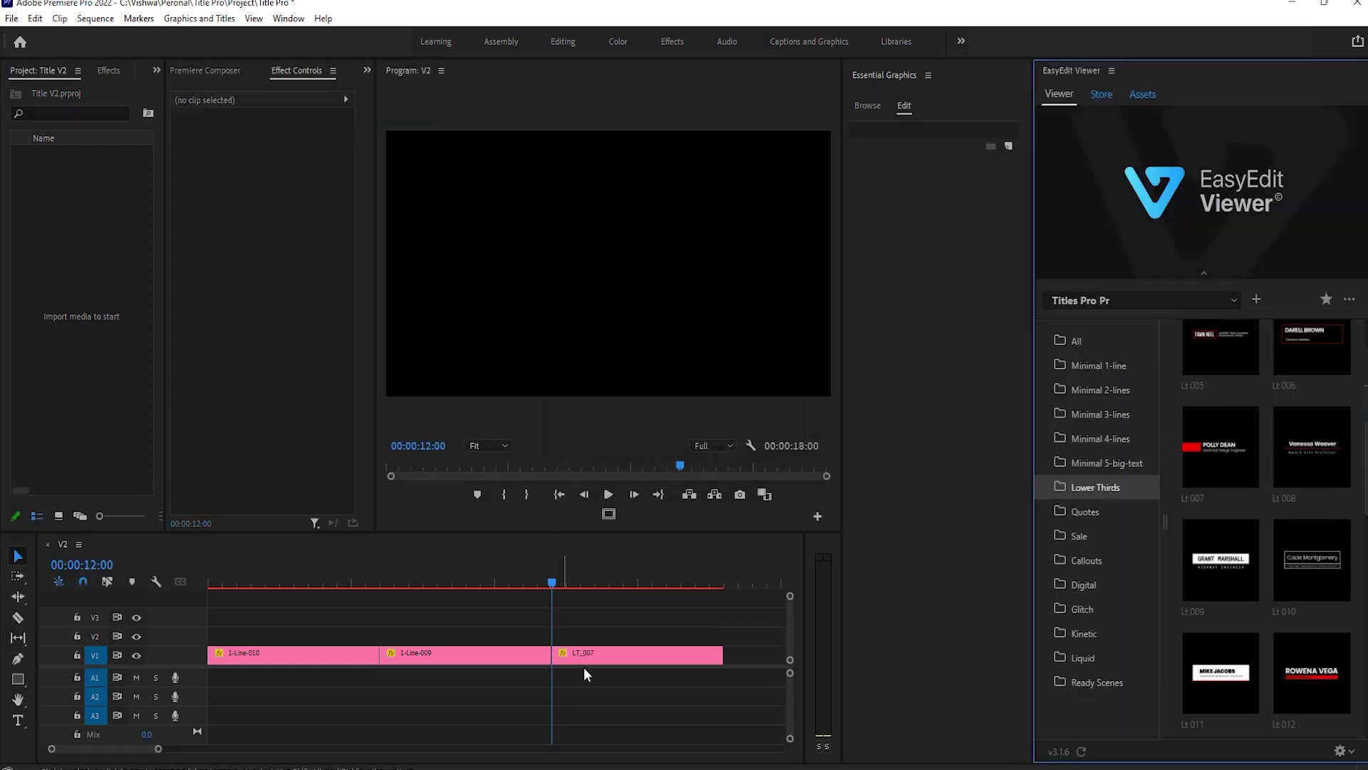
click(560, 583)
drag(575, 579, 614, 583)
- Change the headline to 'EASY EDIT VIEWERS' and the subtitle to 'TITELS PRO V2'
click(895, 341)
triple_click(894, 340)
text(TECHO WORLD)
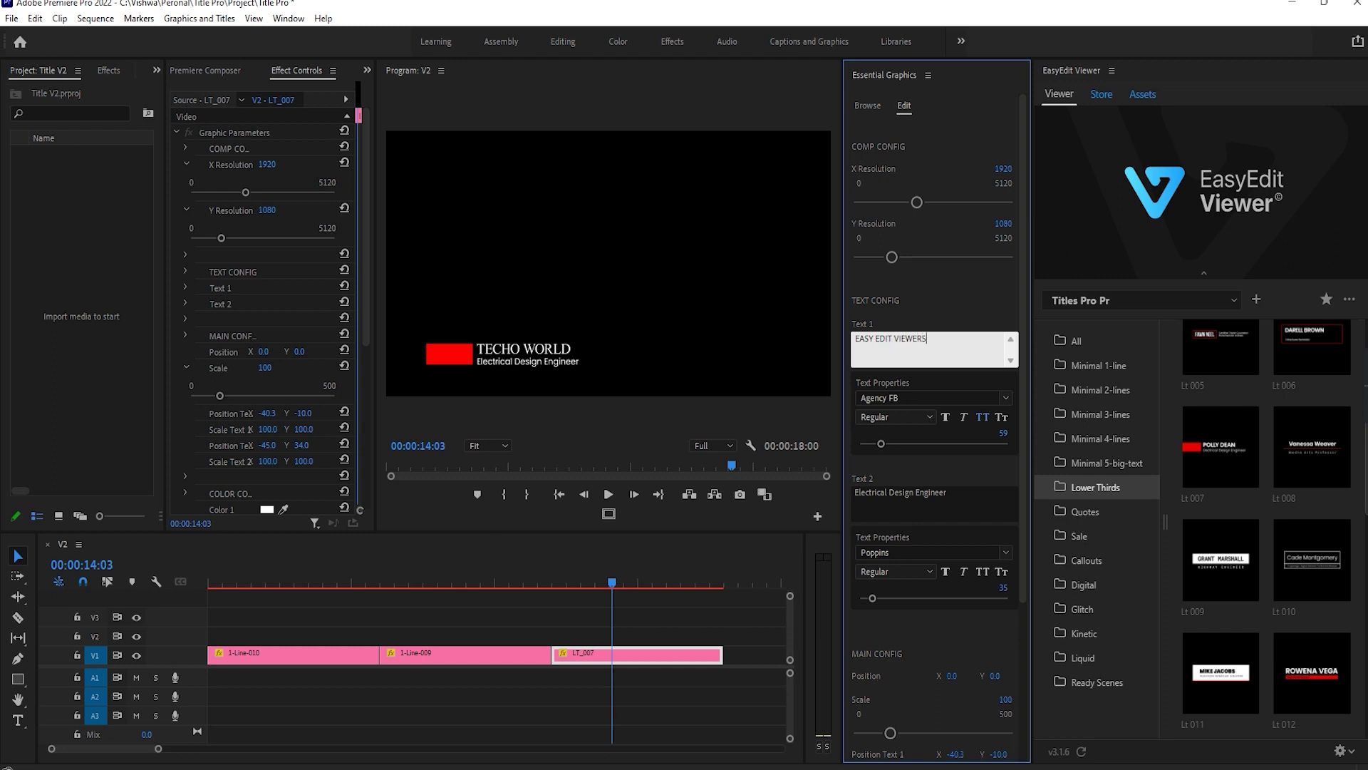
triple_click(871, 504)
text(TITELS PRO V2)
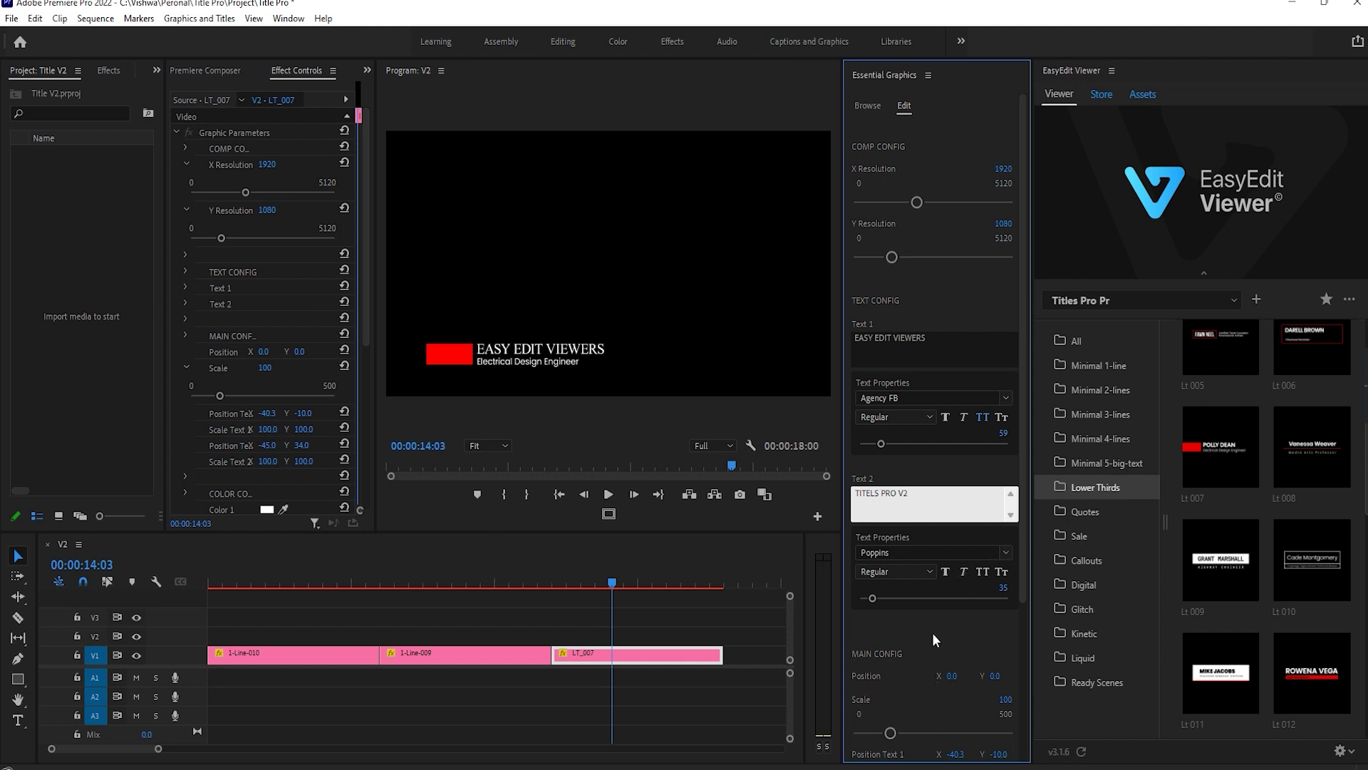
click(932, 632)
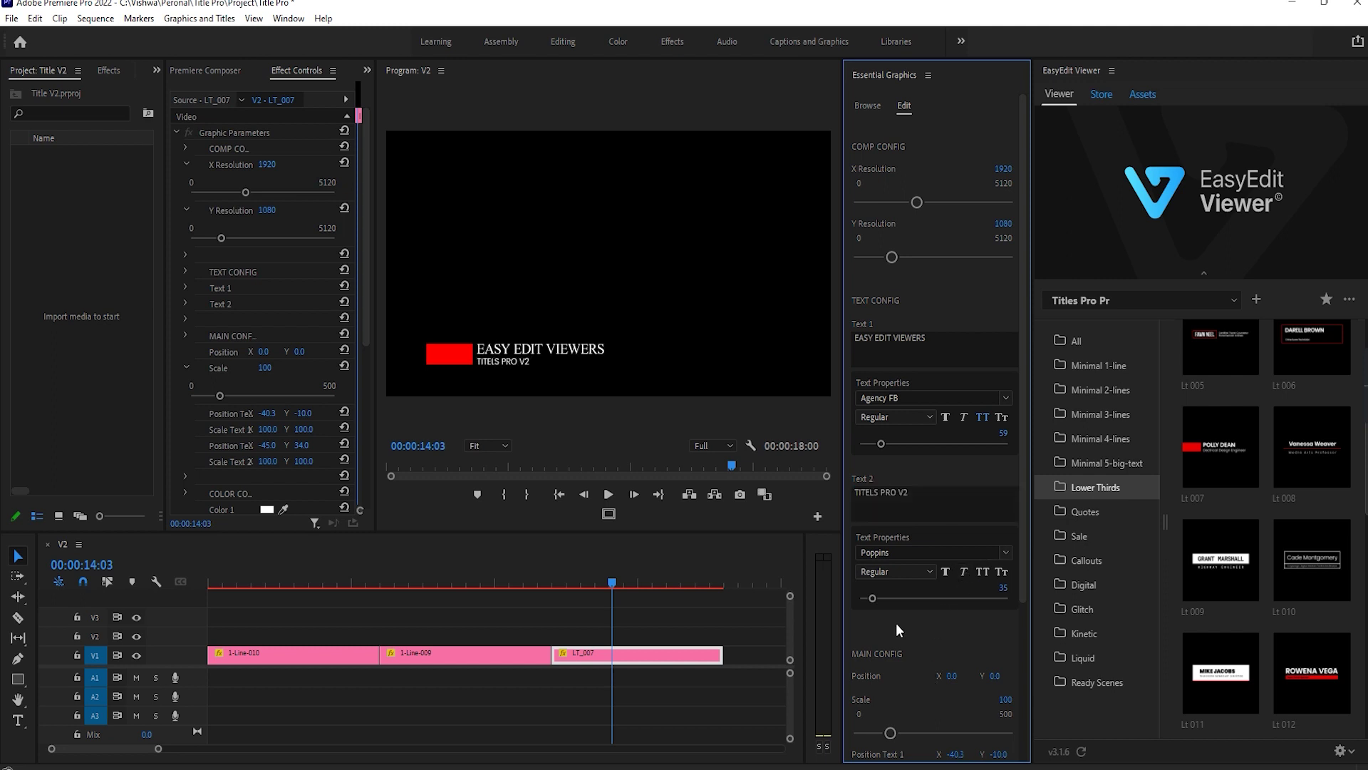
scroll(934, 499, down, 3)
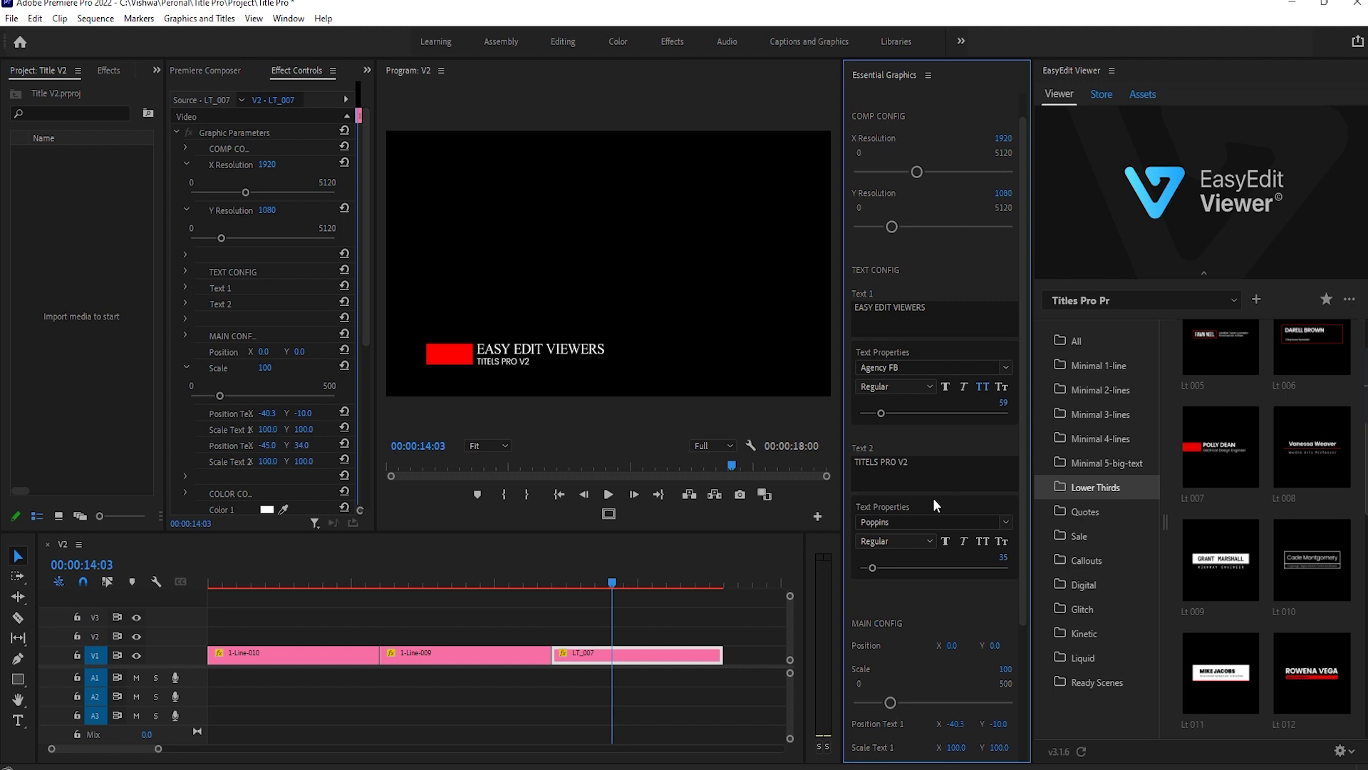
- Scale the LT_007 title to 130 and shift Text 1 to -40.3/-6.0 and Text 2 X to -46.0
scroll(930, 496, down, 1)
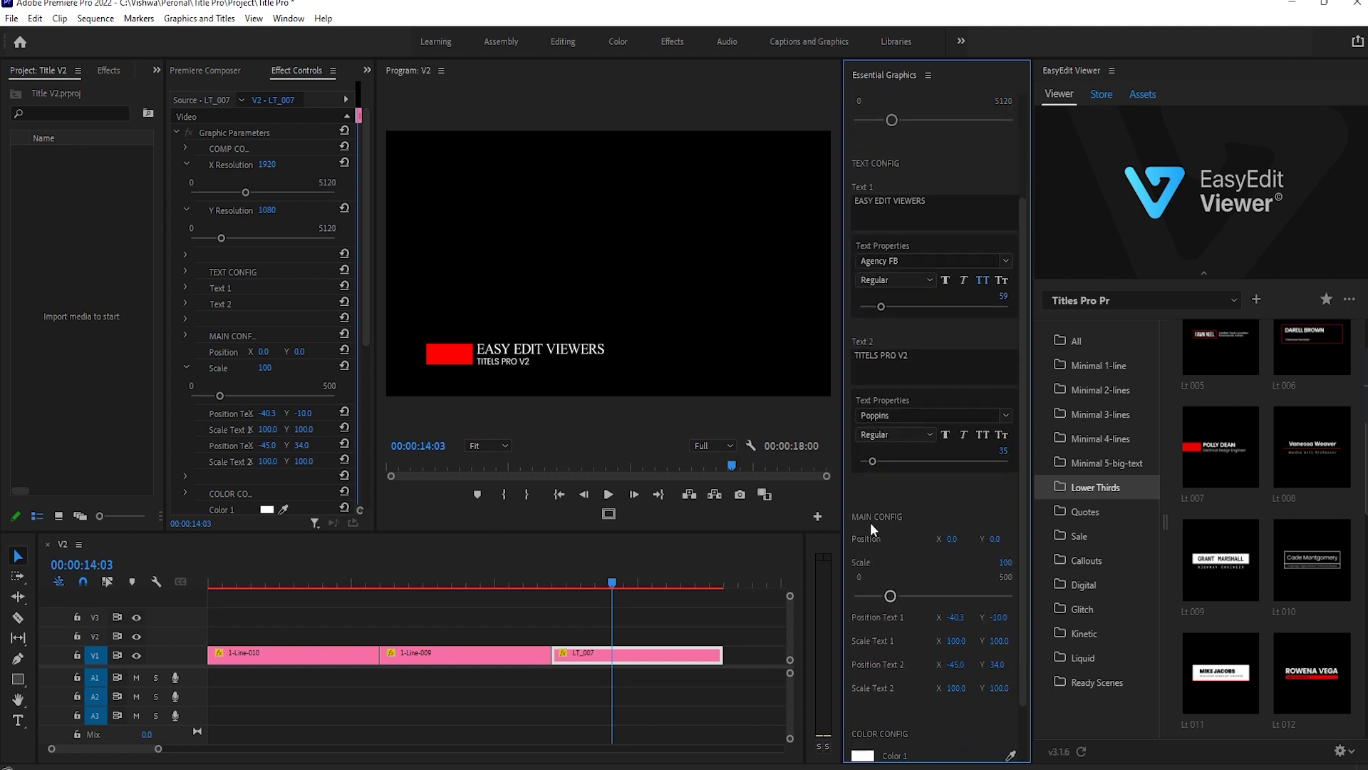
drag(891, 596, 947, 618)
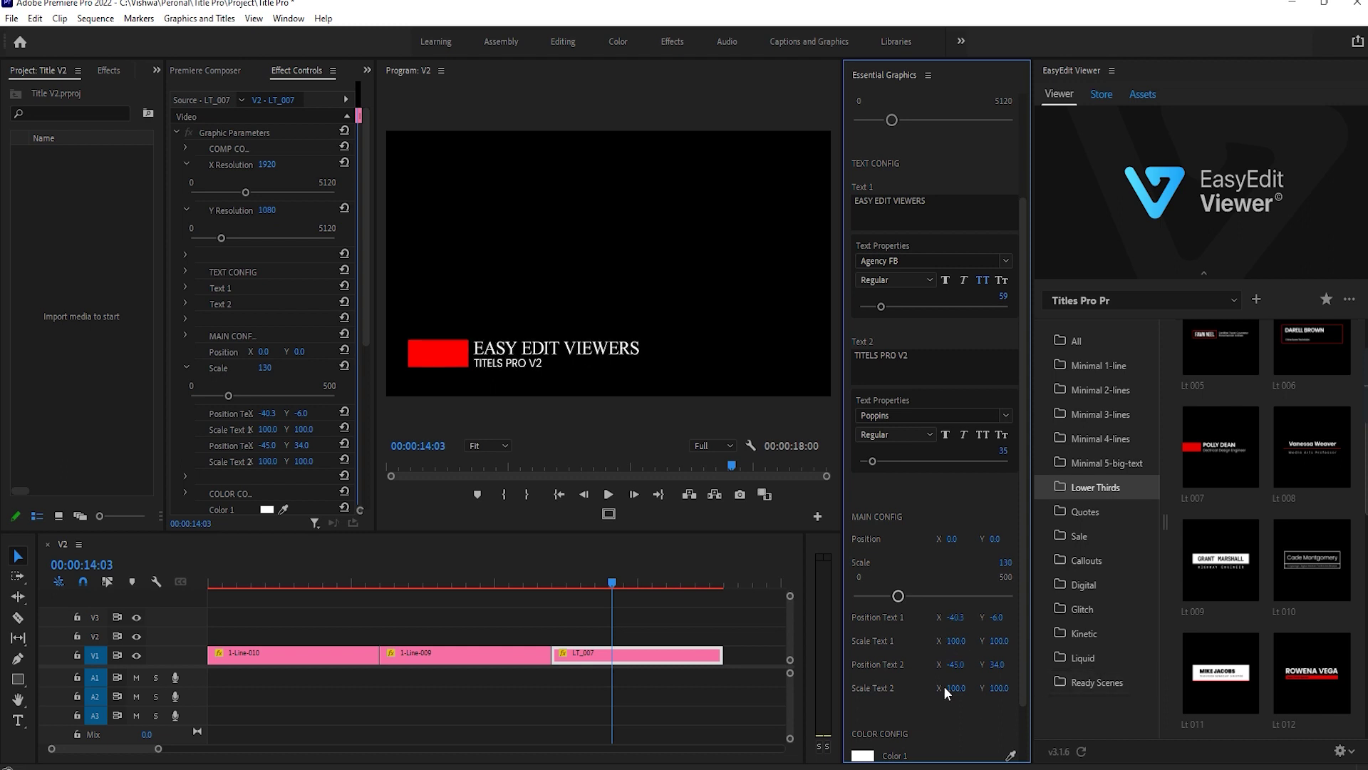
mouse_move(954, 669)
mouse_down()
mouse_move(855, 668)
mouse_move(956, 662)
mouse_up()
scroll(954, 715, down, 1)
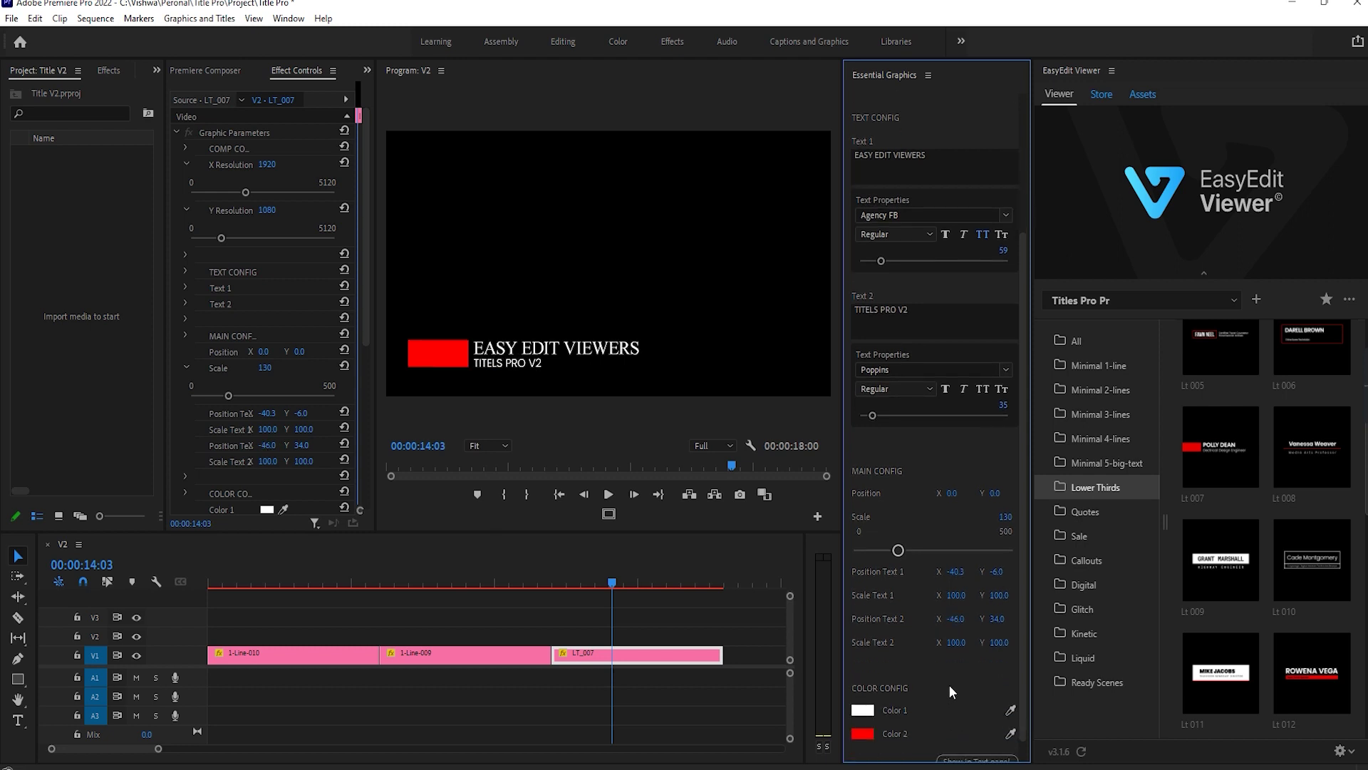
- Set LT_007's Color 1 to red and Color 2 to white
scroll(950, 691, down, 1)
click(869, 687)
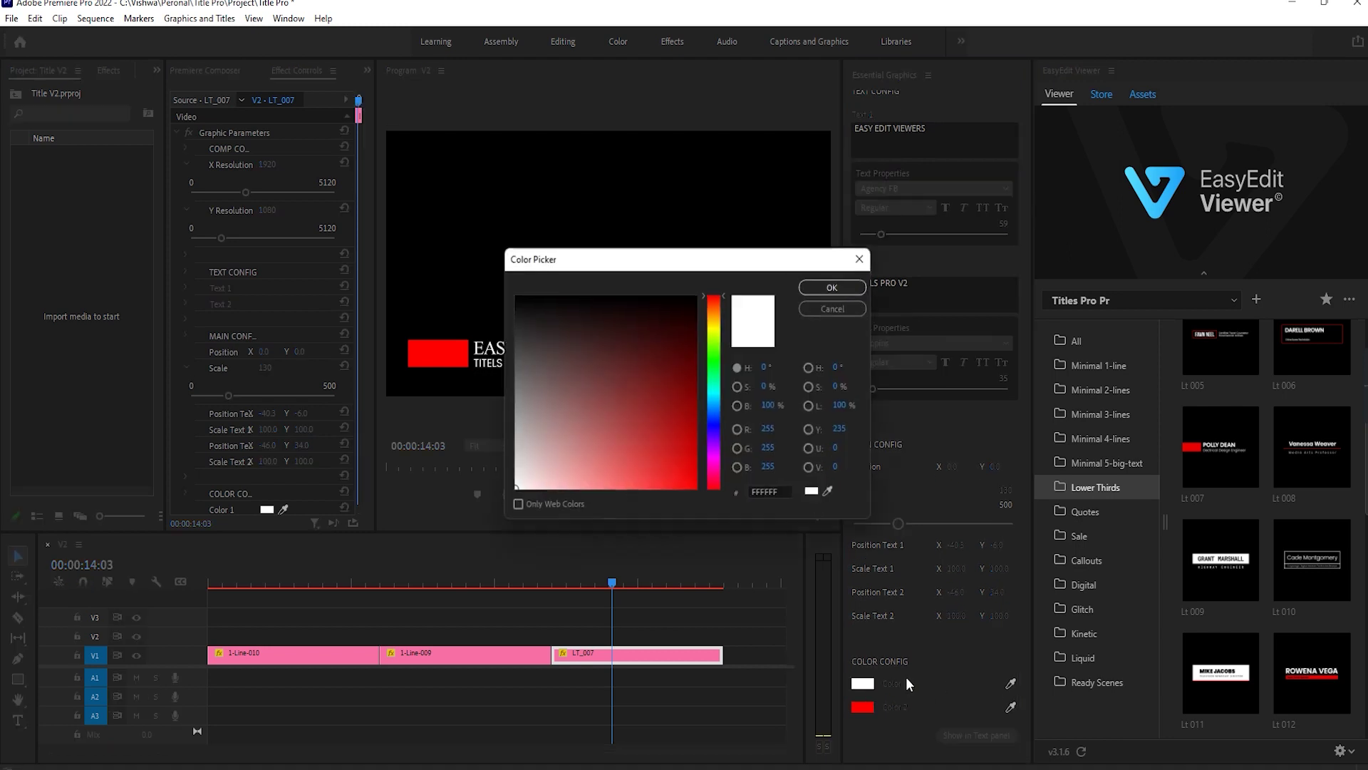
drag(657, 395, 681, 489)
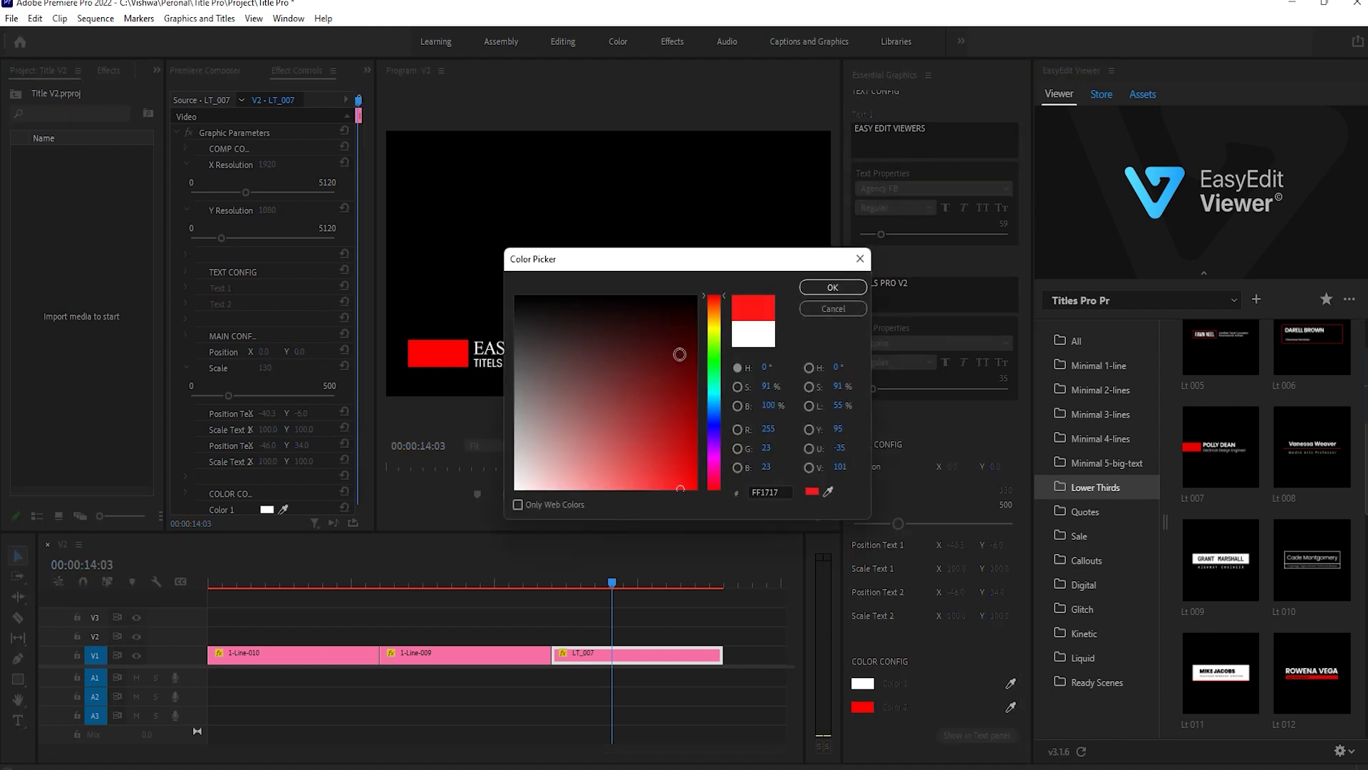
drag(656, 365, 488, 493)
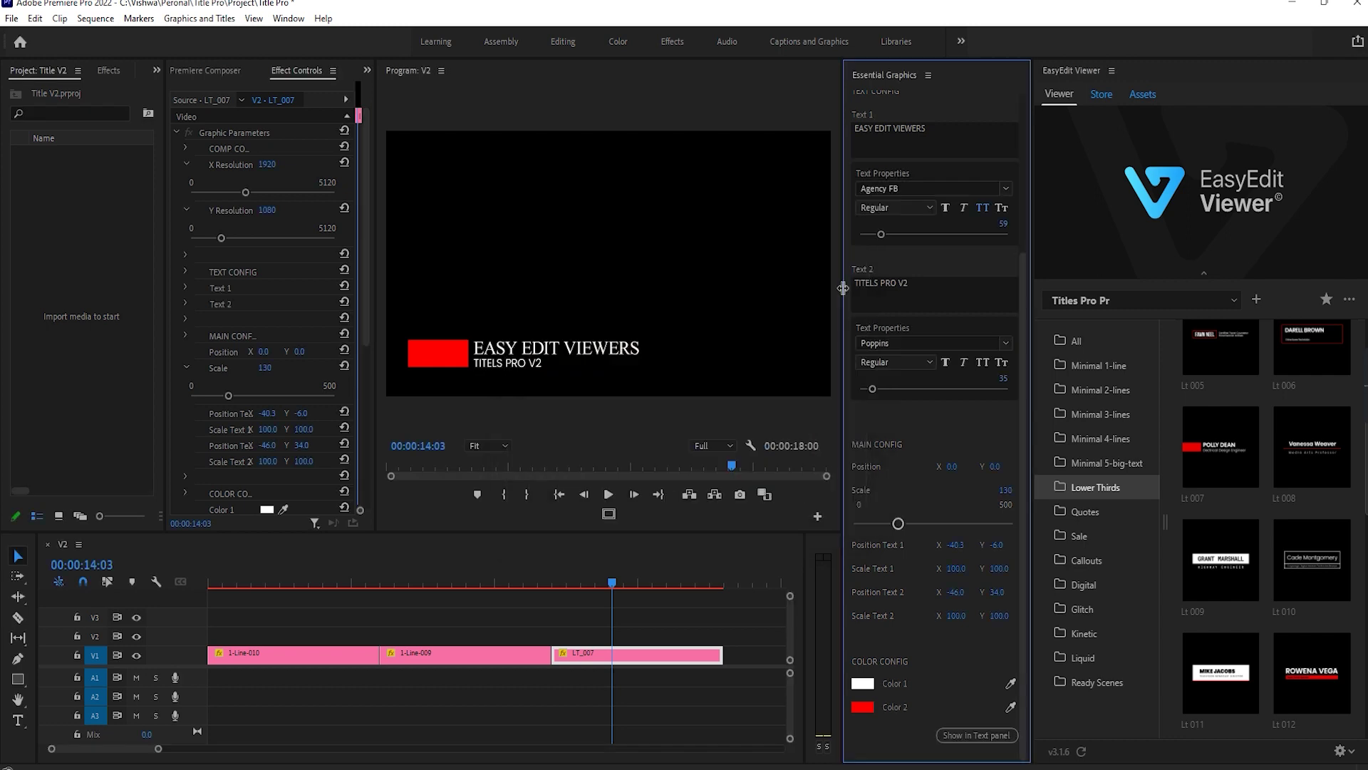
click(881, 688)
click(827, 286)
click(860, 704)
click(516, 488)
click(829, 284)
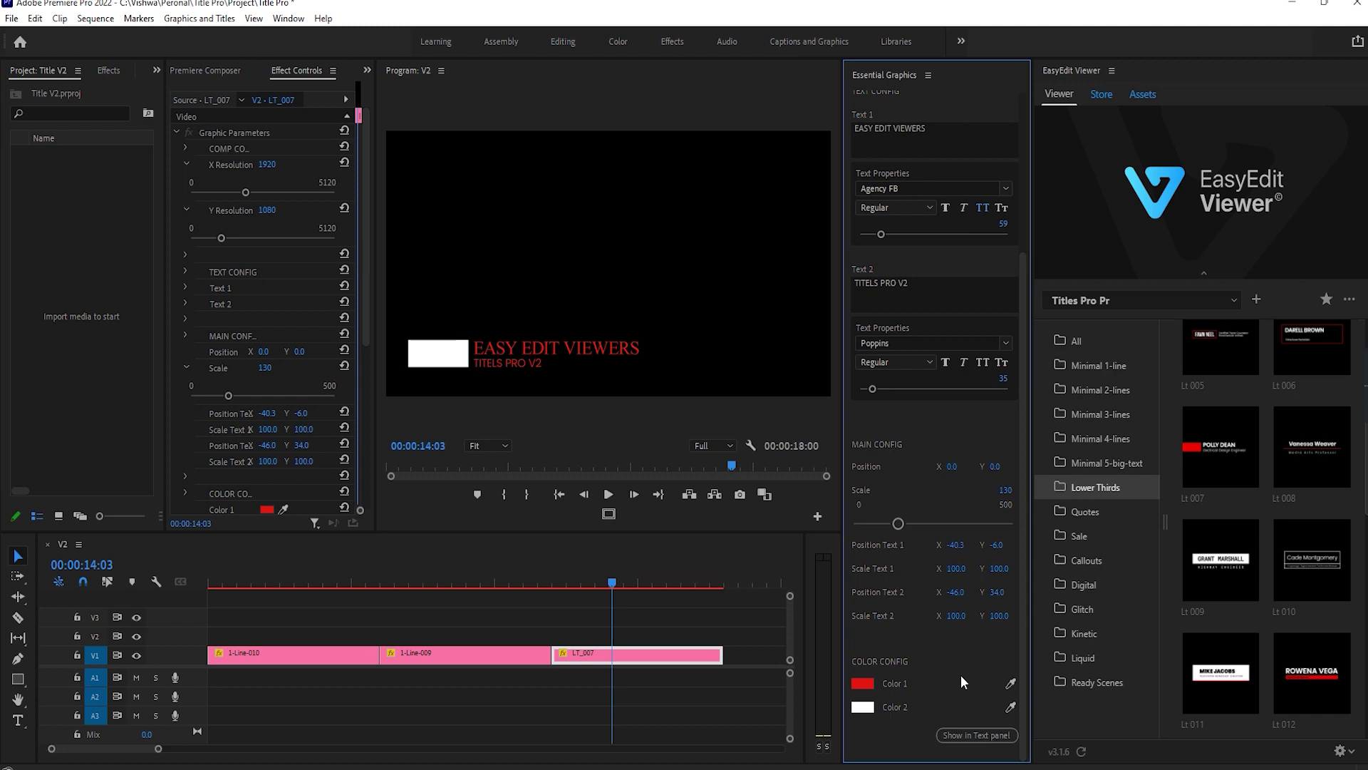
- Scale Text 2 up to 101 and play back the lower third to check it
mouse_move(952, 622)
mouse_down()
mouse_move(1002, 622)
mouse_move(957, 621)
mouse_up()
scroll(901, 448, up, 5)
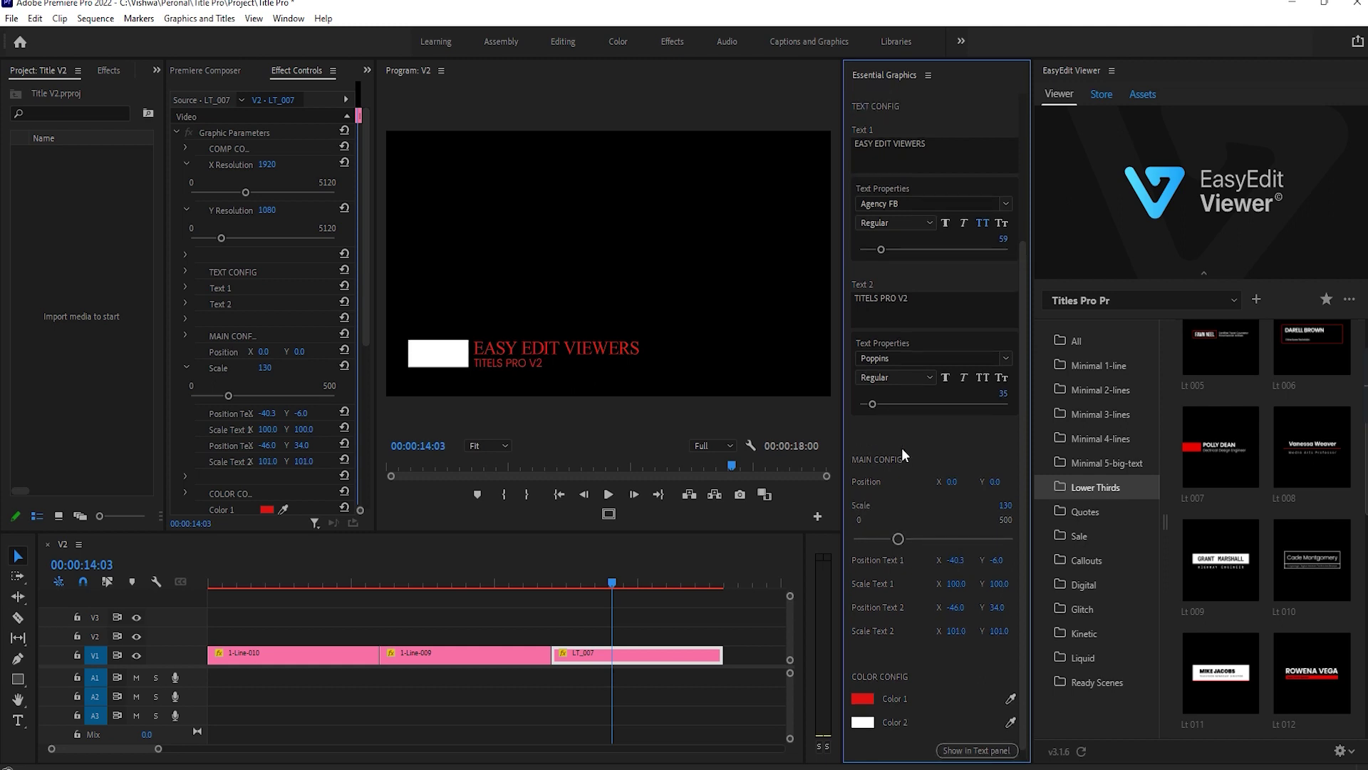
scroll(980, 218, up, 4)
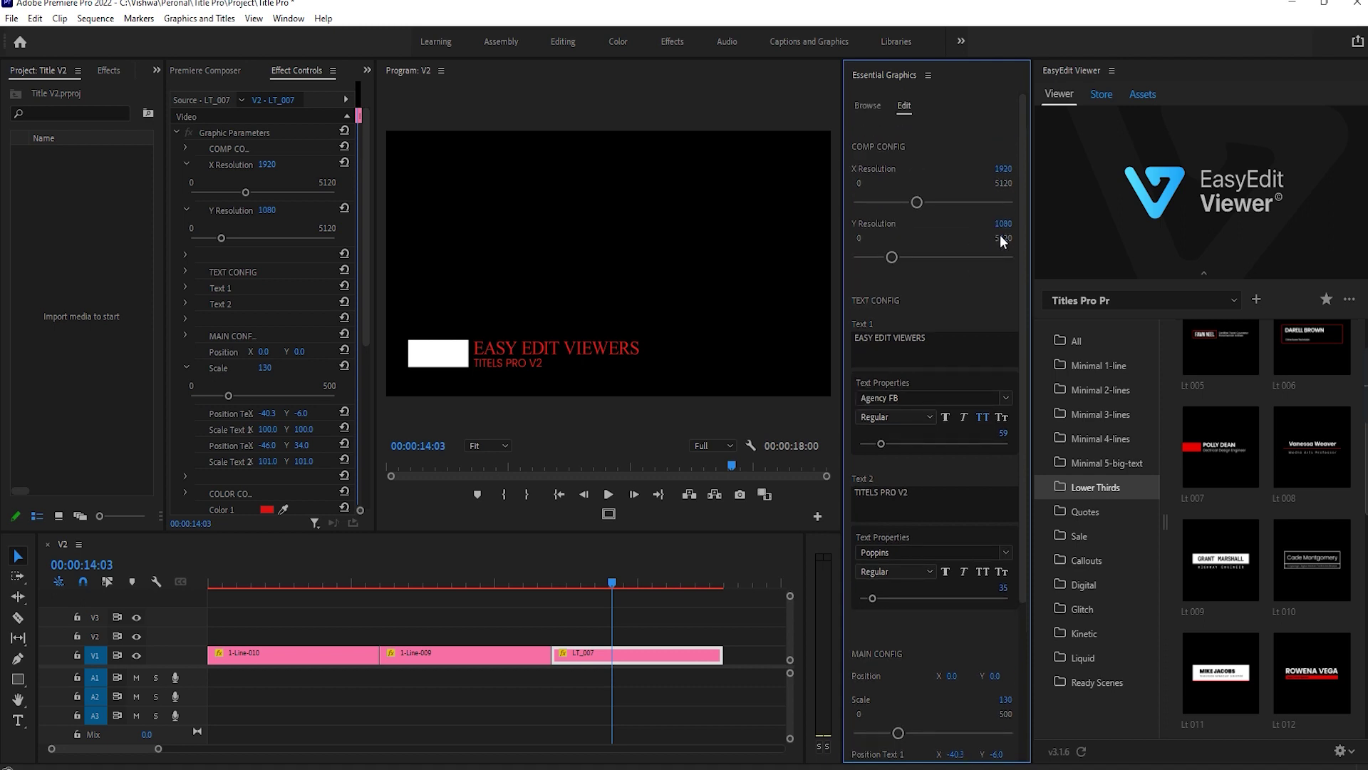
click(423, 365)
drag(625, 595, 562, 587)
key(j)
key(l)
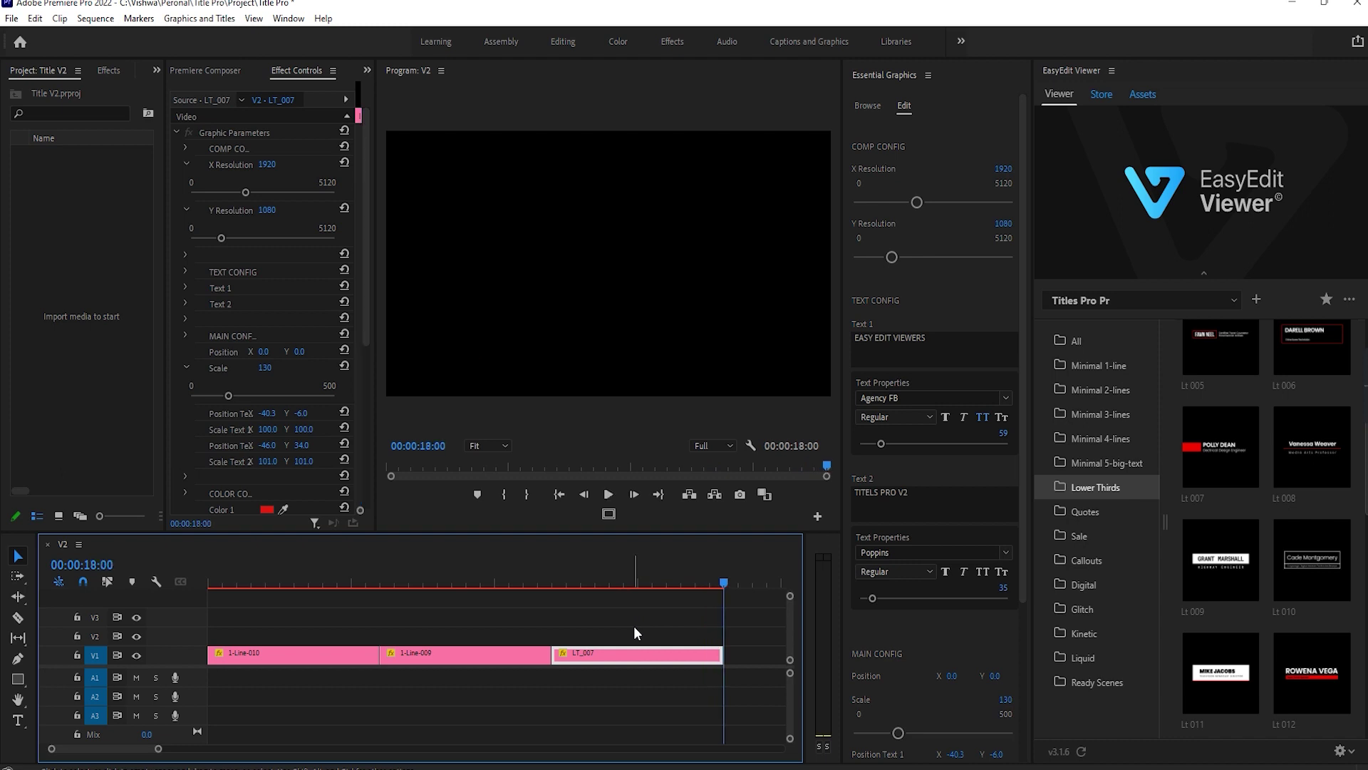
- Import Quotes 012 from EasyEdit's Quotes folder so it follows LT_007
mouse_move(1220, 566)
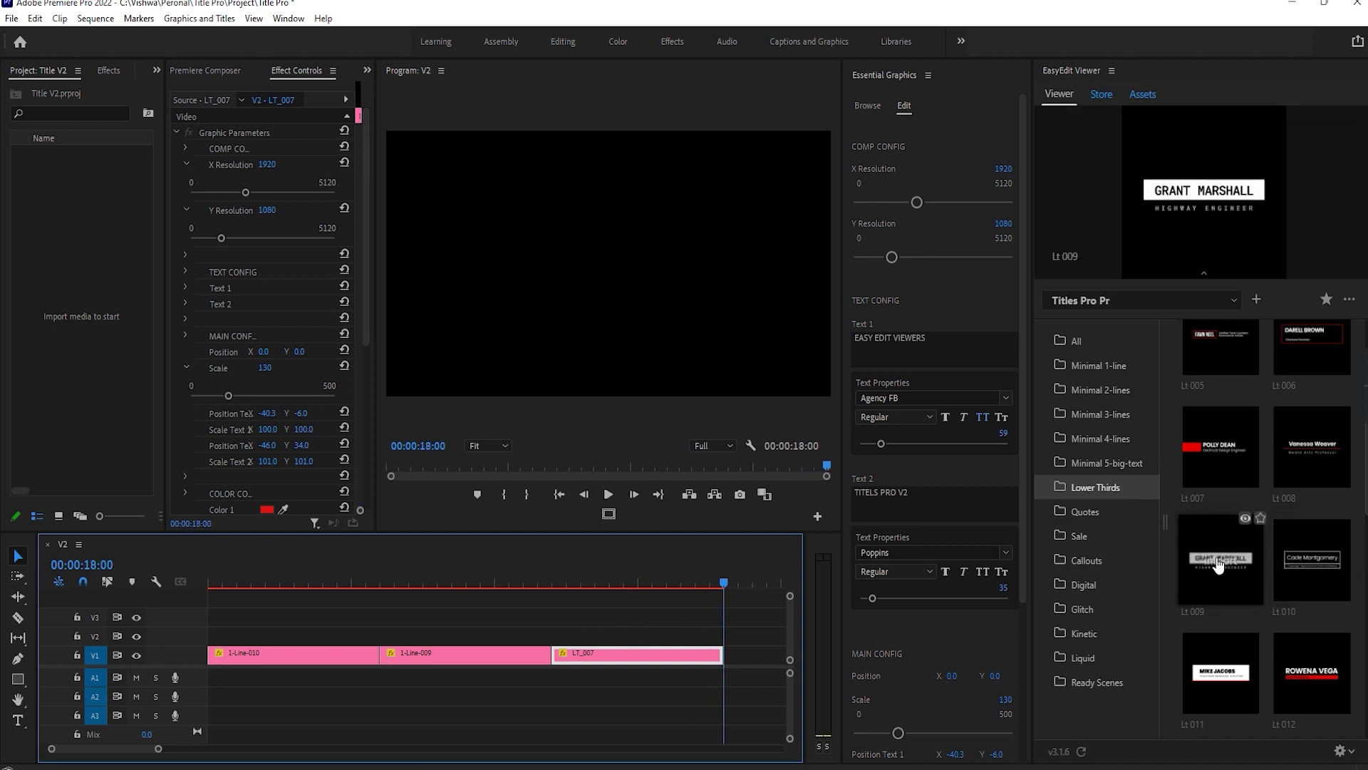
click(1114, 509)
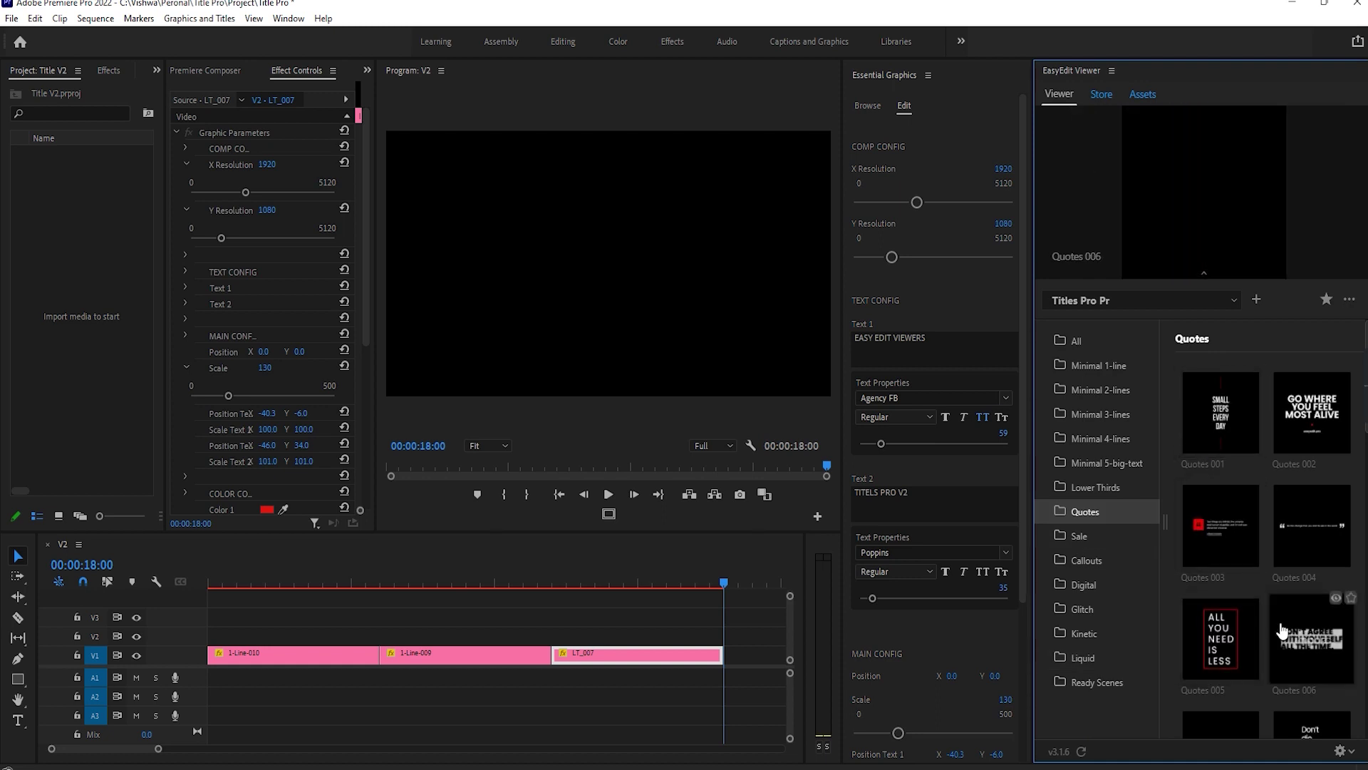
scroll(1211, 627, down, 3)
mouse_move(1217, 576)
scroll(1217, 575, down, 3)
mouse_move(1317, 573)
scroll(1317, 574, down, 3)
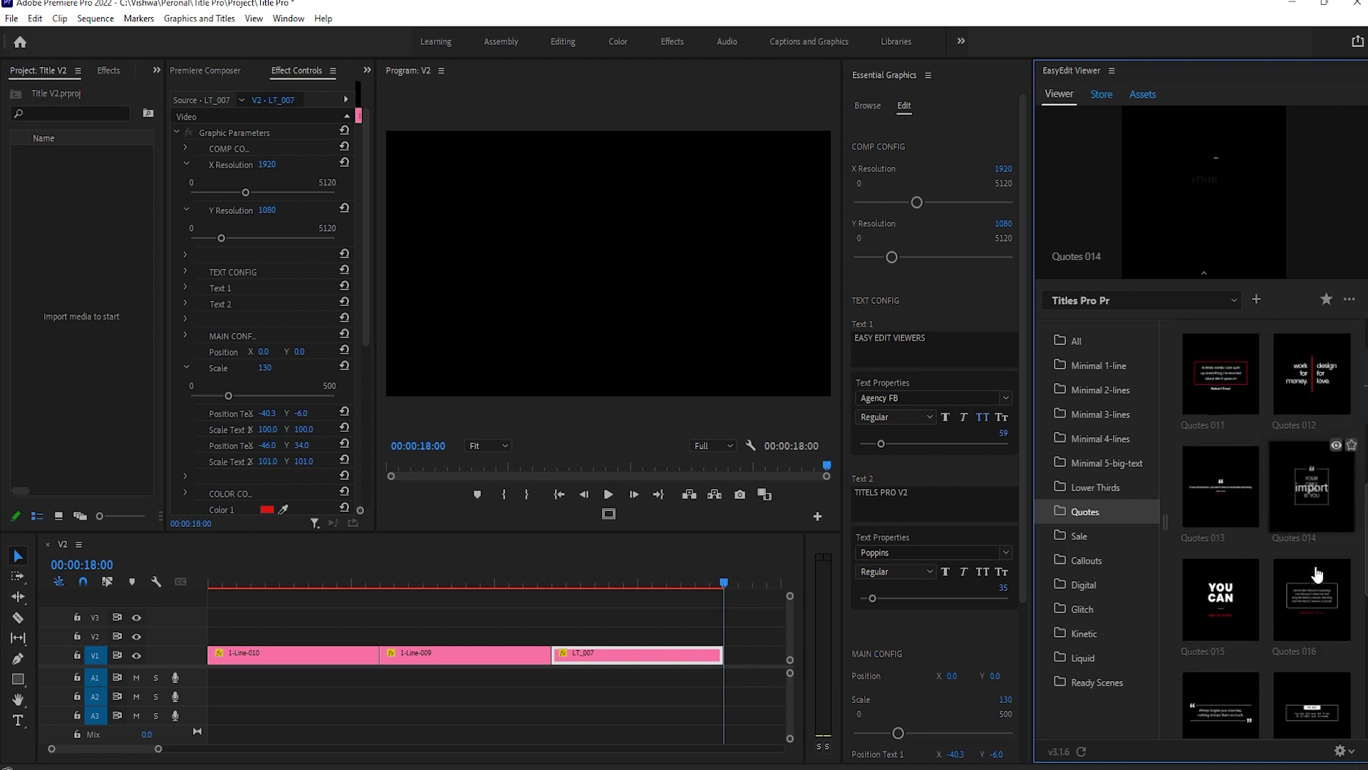
click(1296, 378)
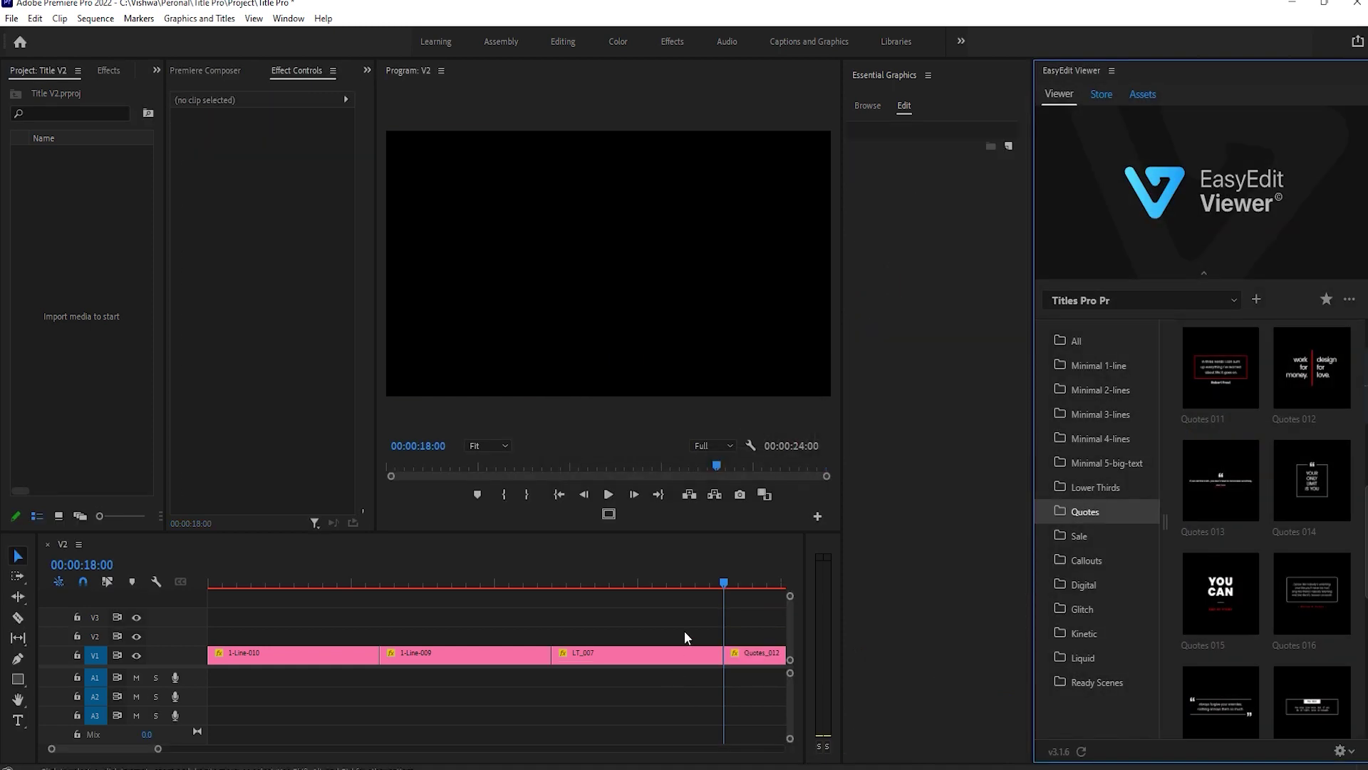
- Preview the Quotes_012 clip and park the playhead where the quote is fully visible
drag(727, 578, 713, 583)
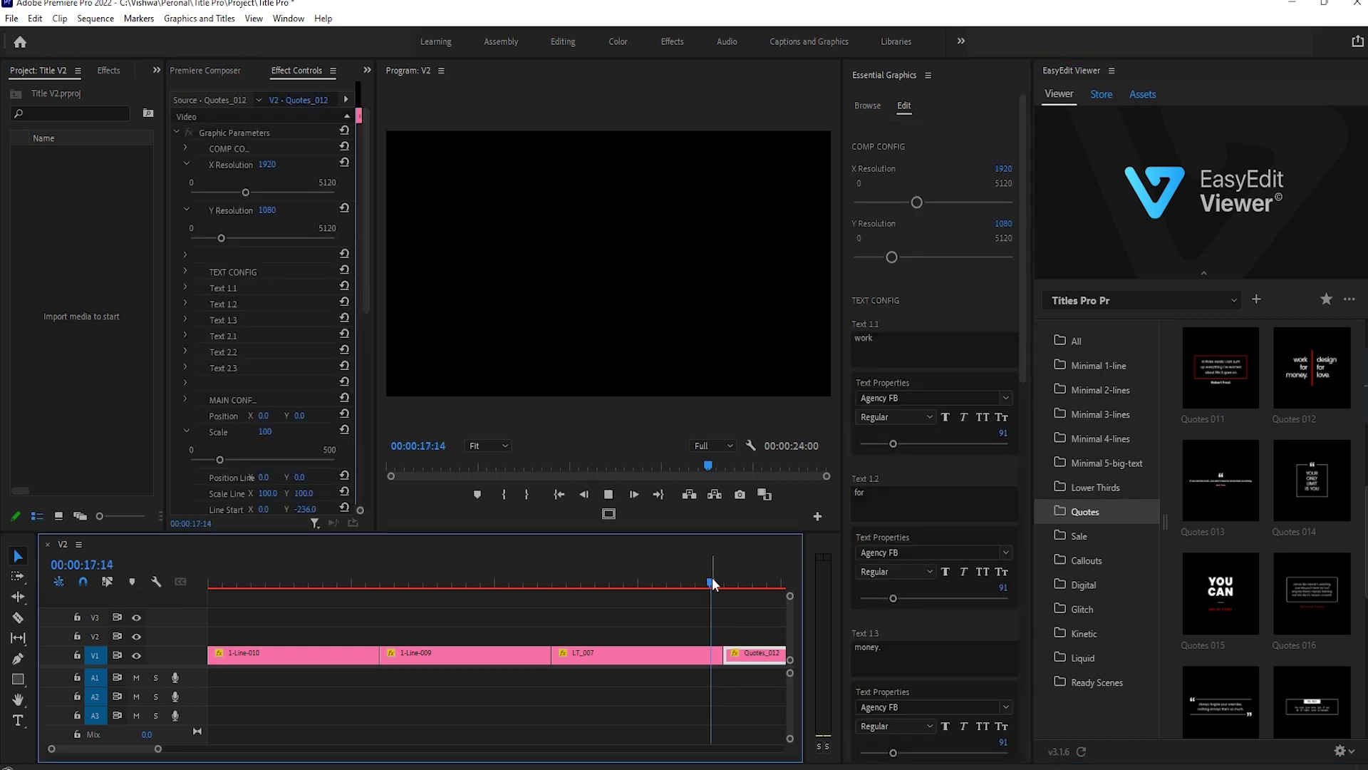
key(space)
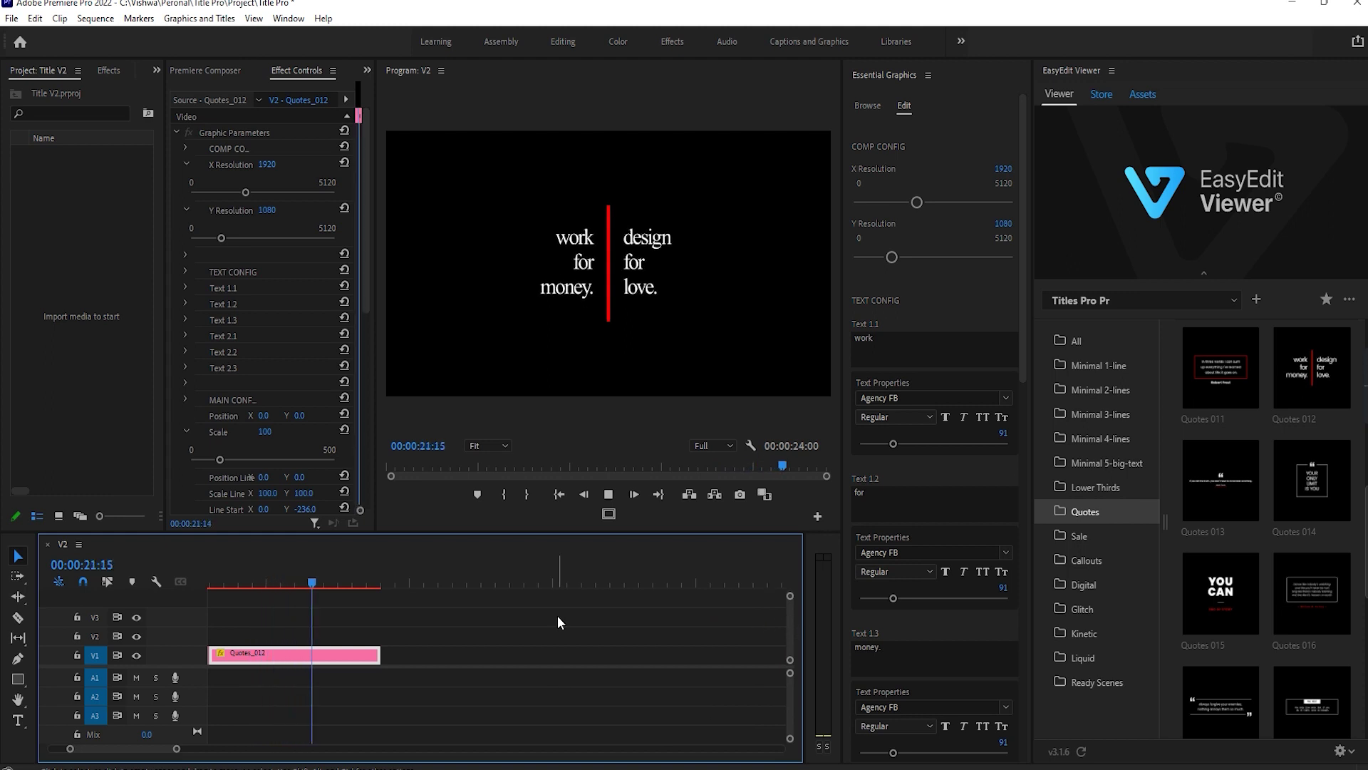
key(space)
key(shift+Right)
key(shift+Right)
key(shift+Right)
drag(1026, 360, 927, 745)
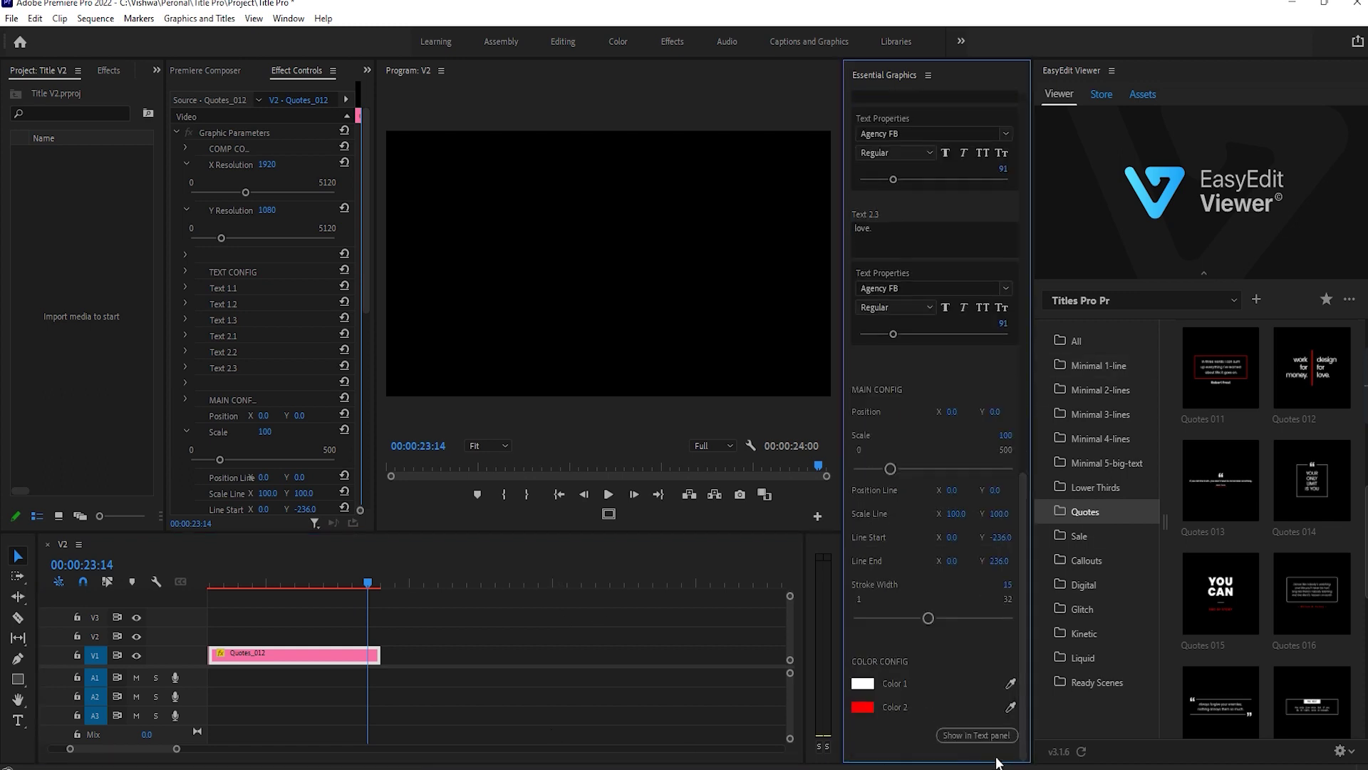
drag(286, 588, 256, 583)
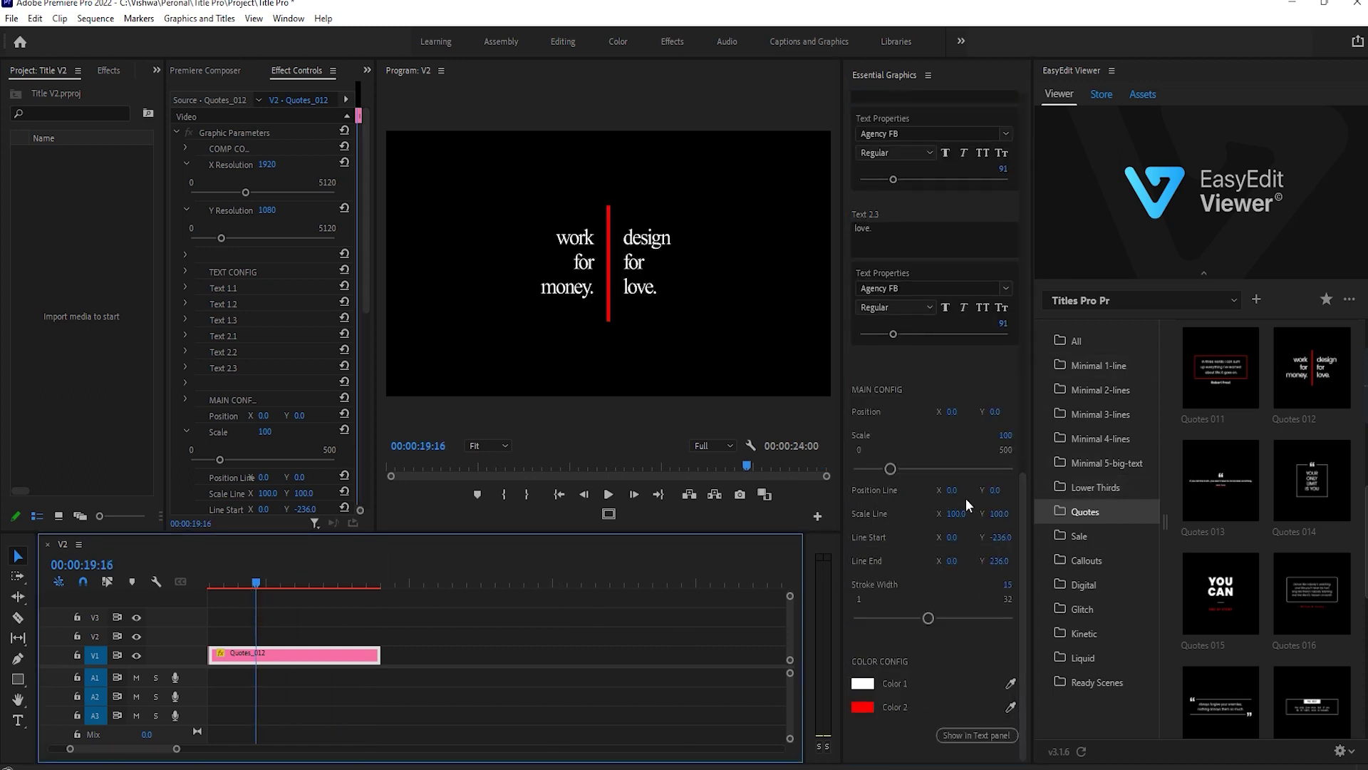
- Adjust the divider line's position, scale and start/end points, and thicken its stroke to 21
mouse_move(952, 489)
mouse_down()
mouse_move(880, 490)
mouse_move(1036, 489)
mouse_move(962, 489)
mouse_up()
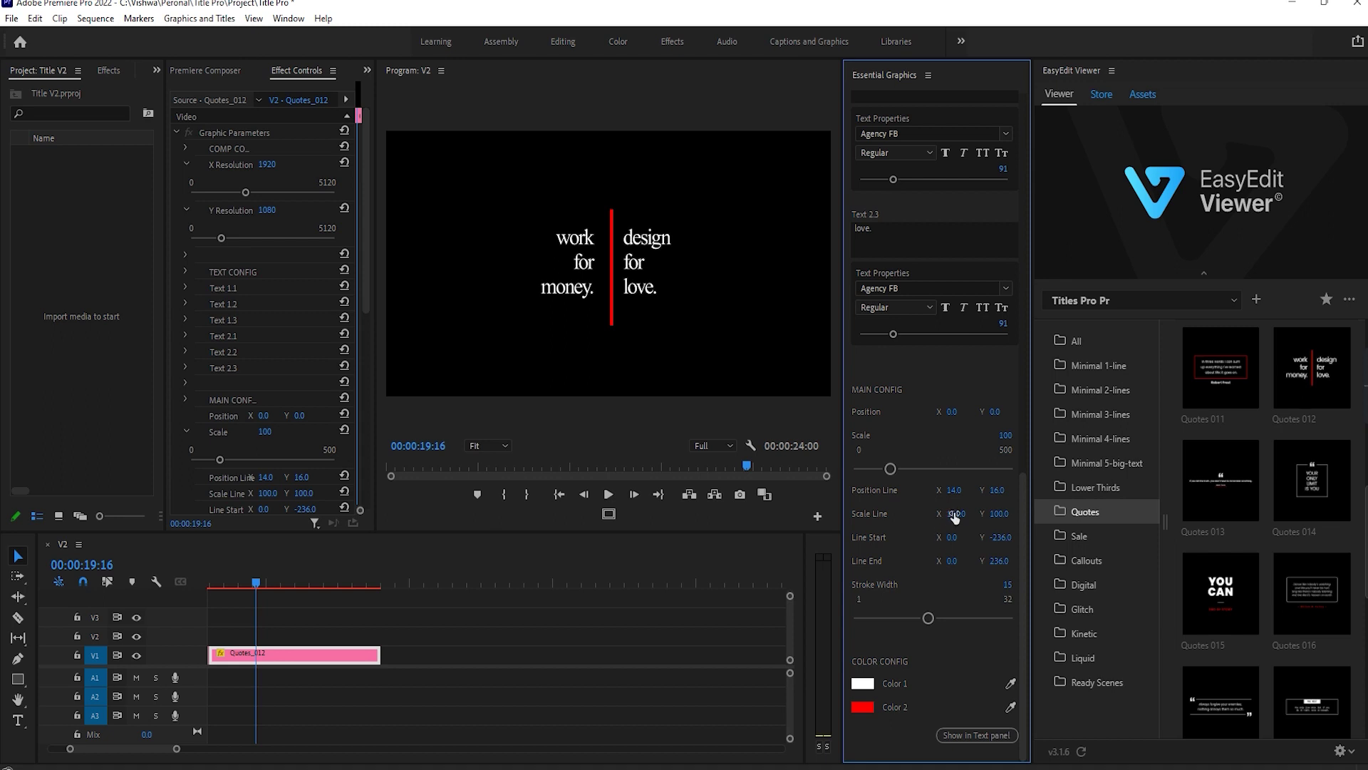
drag(955, 513, 941, 513)
mouse_move(952, 537)
mouse_down()
mouse_move(428, 538)
mouse_move(957, 537)
mouse_up()
drag(999, 560, 966, 560)
mouse_move(967, 617)
mouse_down()
mouse_move(1036, 615)
mouse_move(870, 616)
mouse_move(956, 612)
mouse_up()
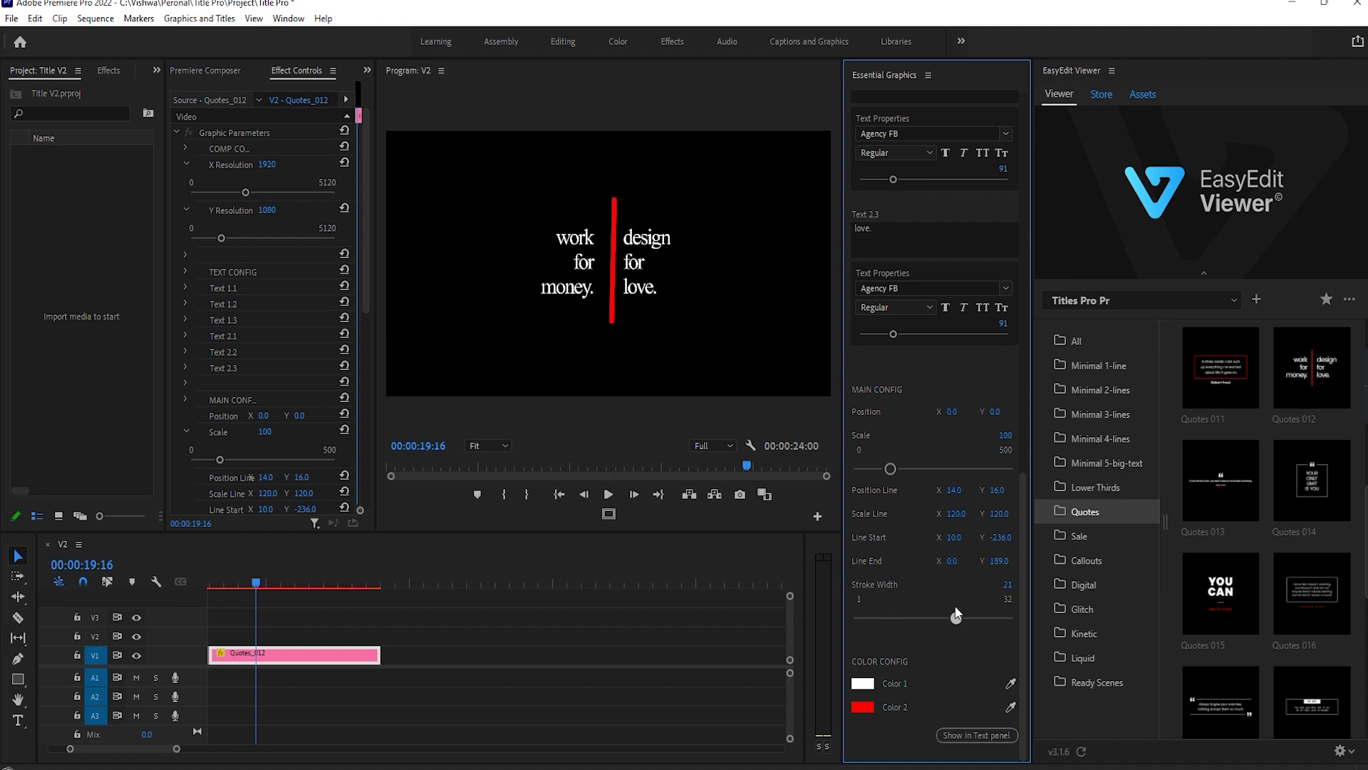
- Set Color 2 to white, then set Color 1 to hex FFFFFF for white text
click(862, 684)
drag(712, 411, 712, 307)
click(632, 444)
click(712, 467)
click(666, 431)
click(832, 287)
click(862, 706)
click(833, 287)
click(862, 683)
triple_click(770, 492)
text(FFFFFF)
click(833, 287)
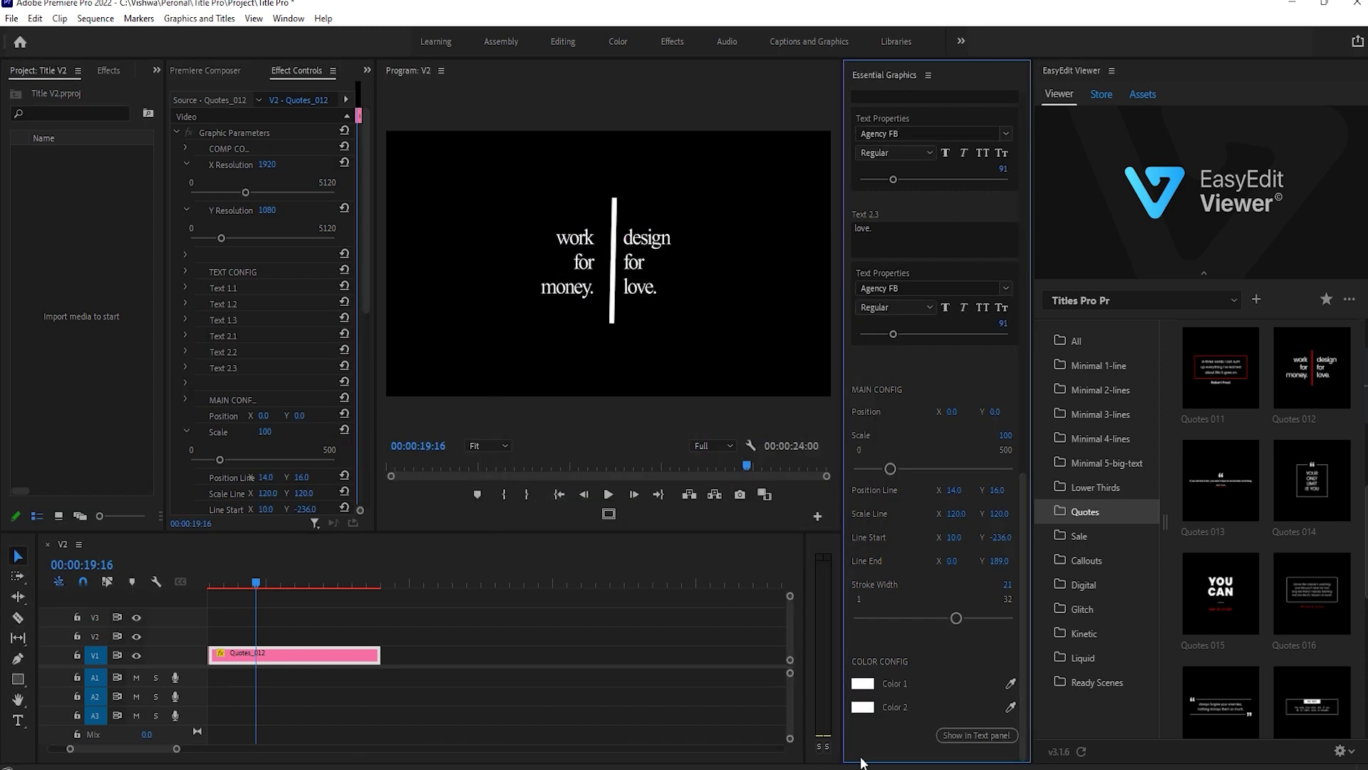
- Make the divider line pink (DC5C80) through Color 2
click(862, 706)
click(620, 463)
click(712, 476)
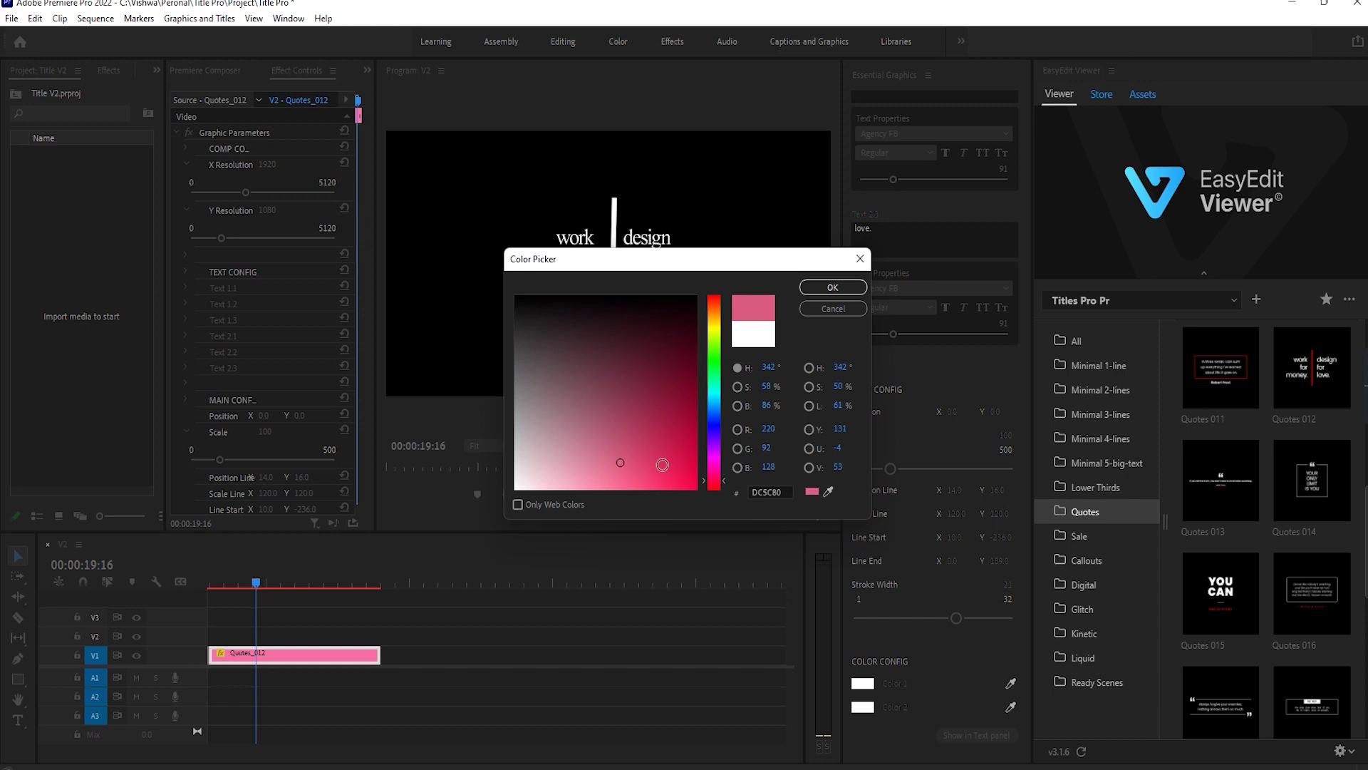
click(674, 474)
click(825, 292)
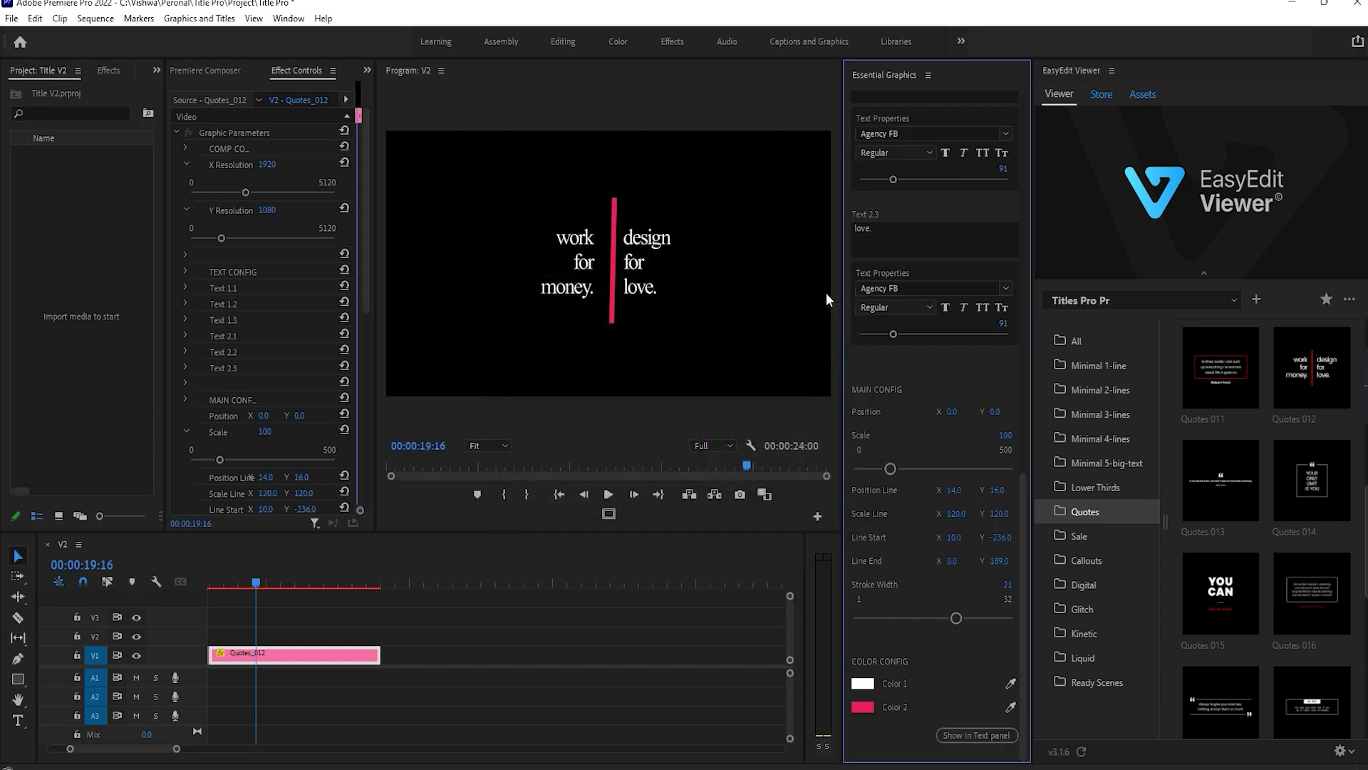
- Insert Sale 007 from the Sale folder at the end of the sequence
click(1096, 538)
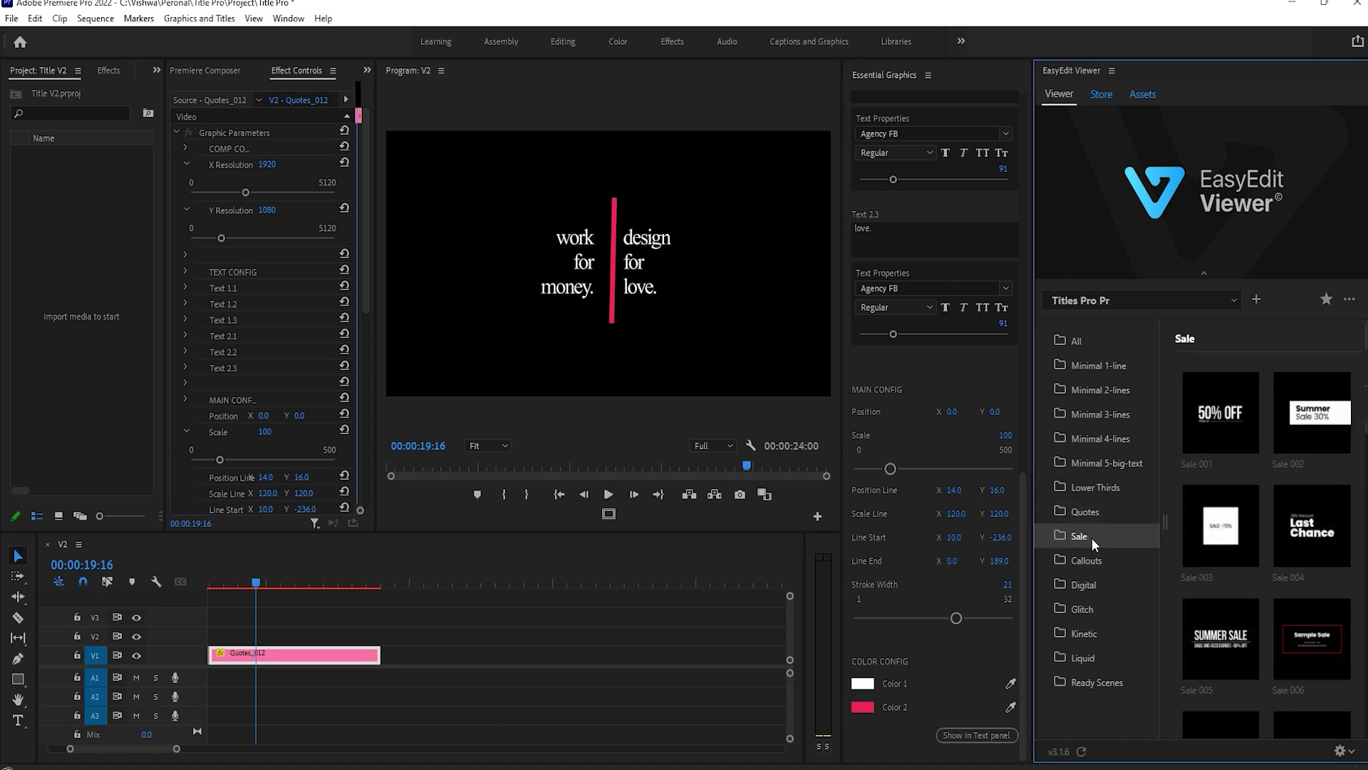
mouse_move(1246, 540)
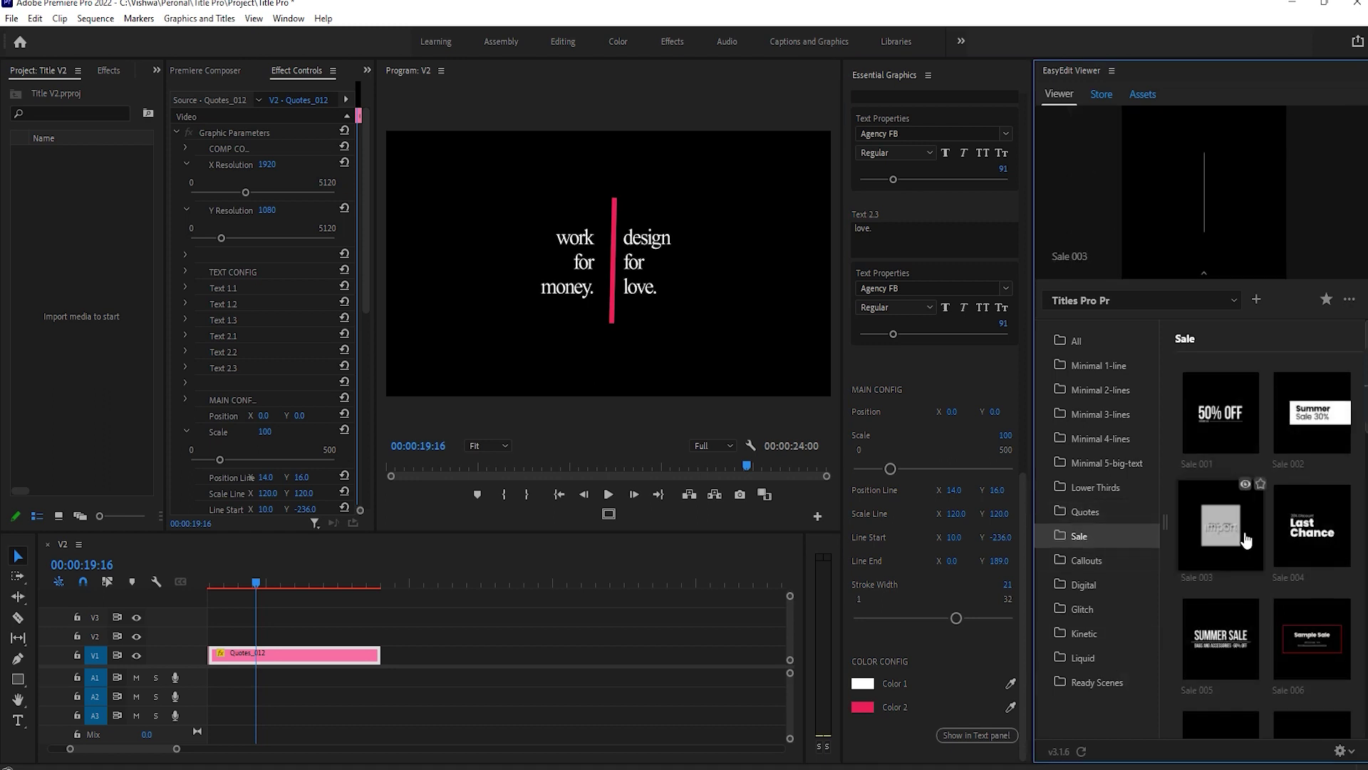
click(472, 618)
key(End)
mouse_move(1249, 450)
scroll(1250, 450, down, 4)
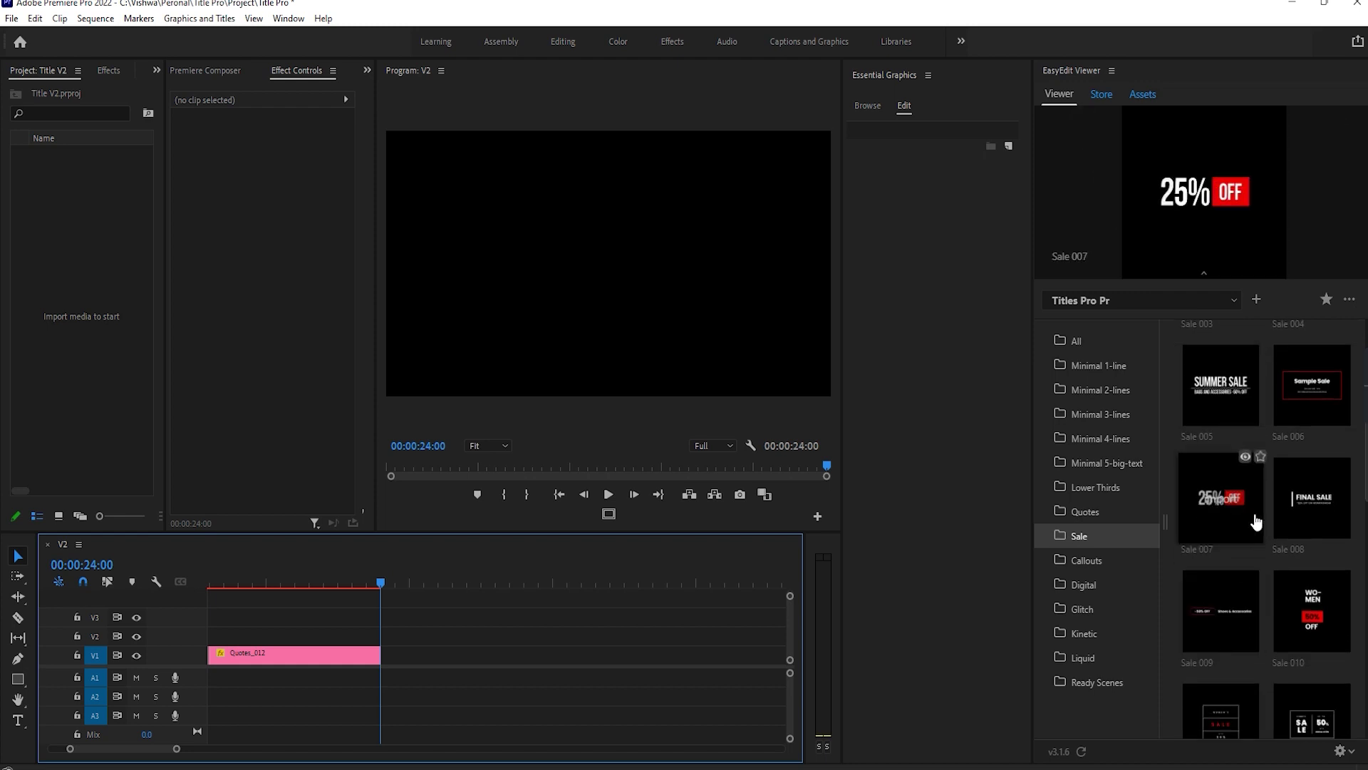
click(1256, 522)
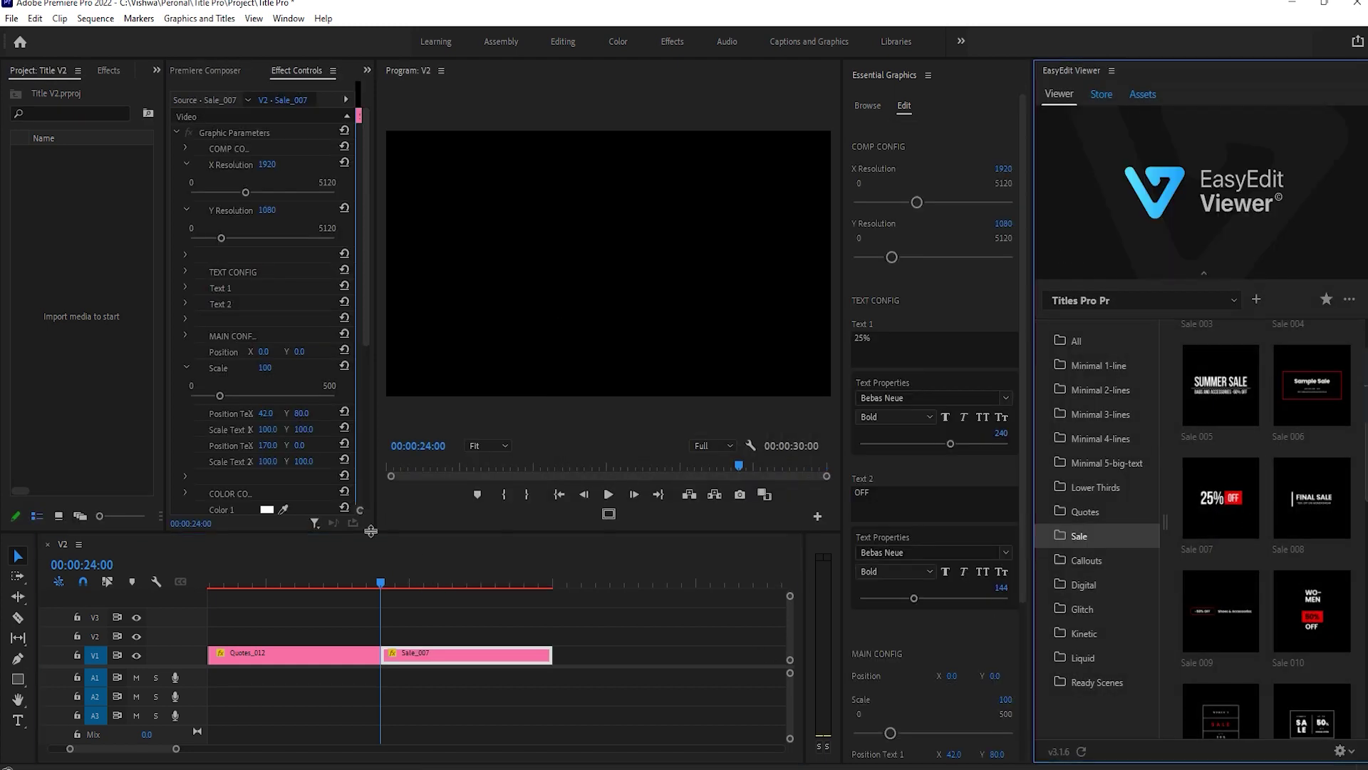
- Play the Sale 007 title and stop on its 25% OFF frame
mouse_move(390, 574)
mouse_down()
mouse_move(553, 575)
mouse_move(374, 578)
mouse_up()
key(space)
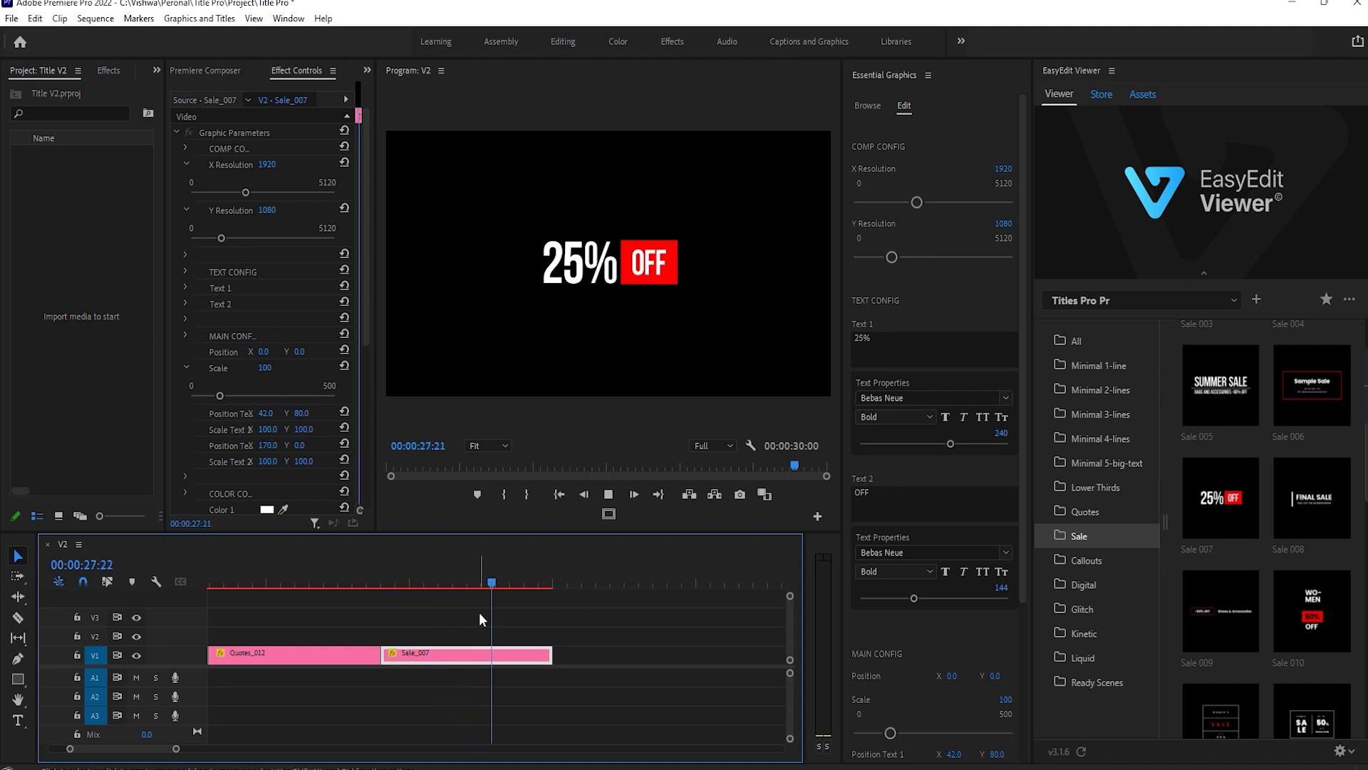
drag(495, 583, 442, 586)
- Change the sale title's Text 1 to 50%
click(866, 341)
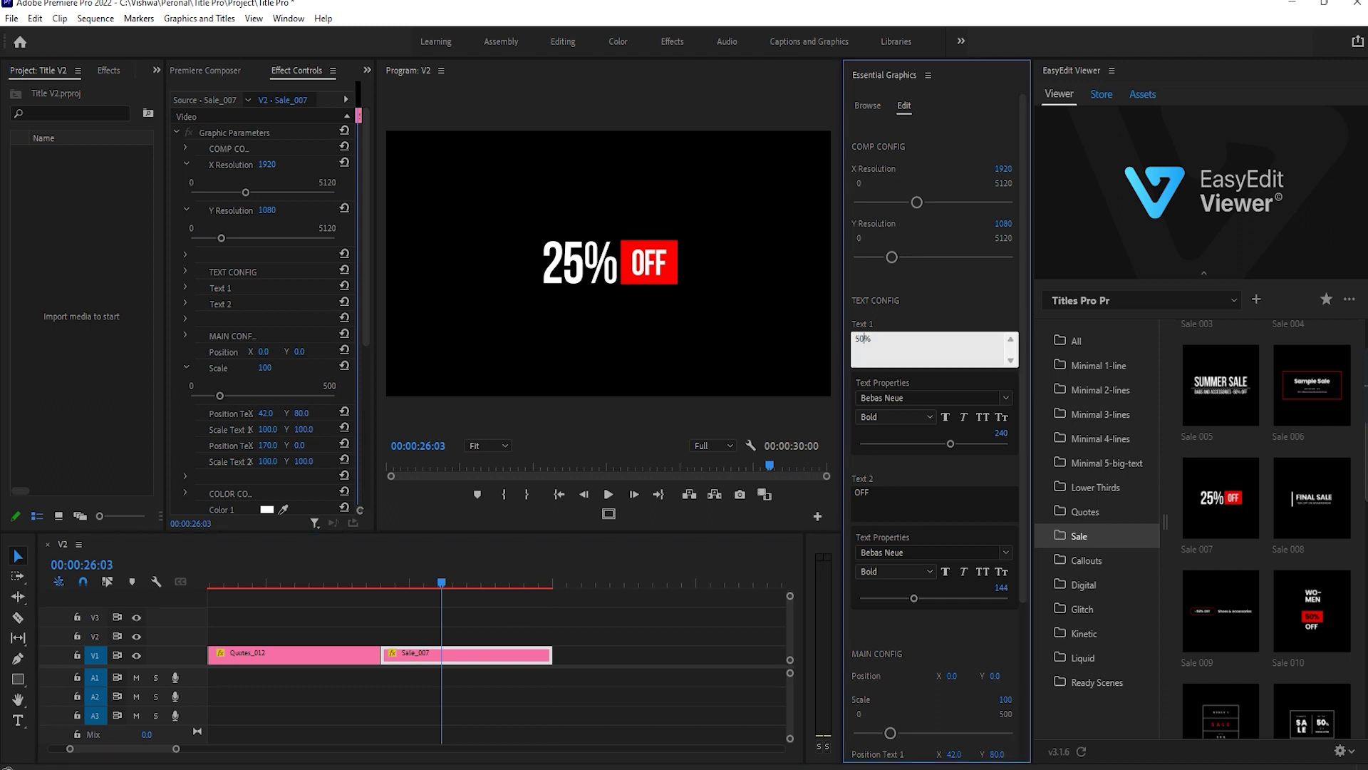
click(928, 478)
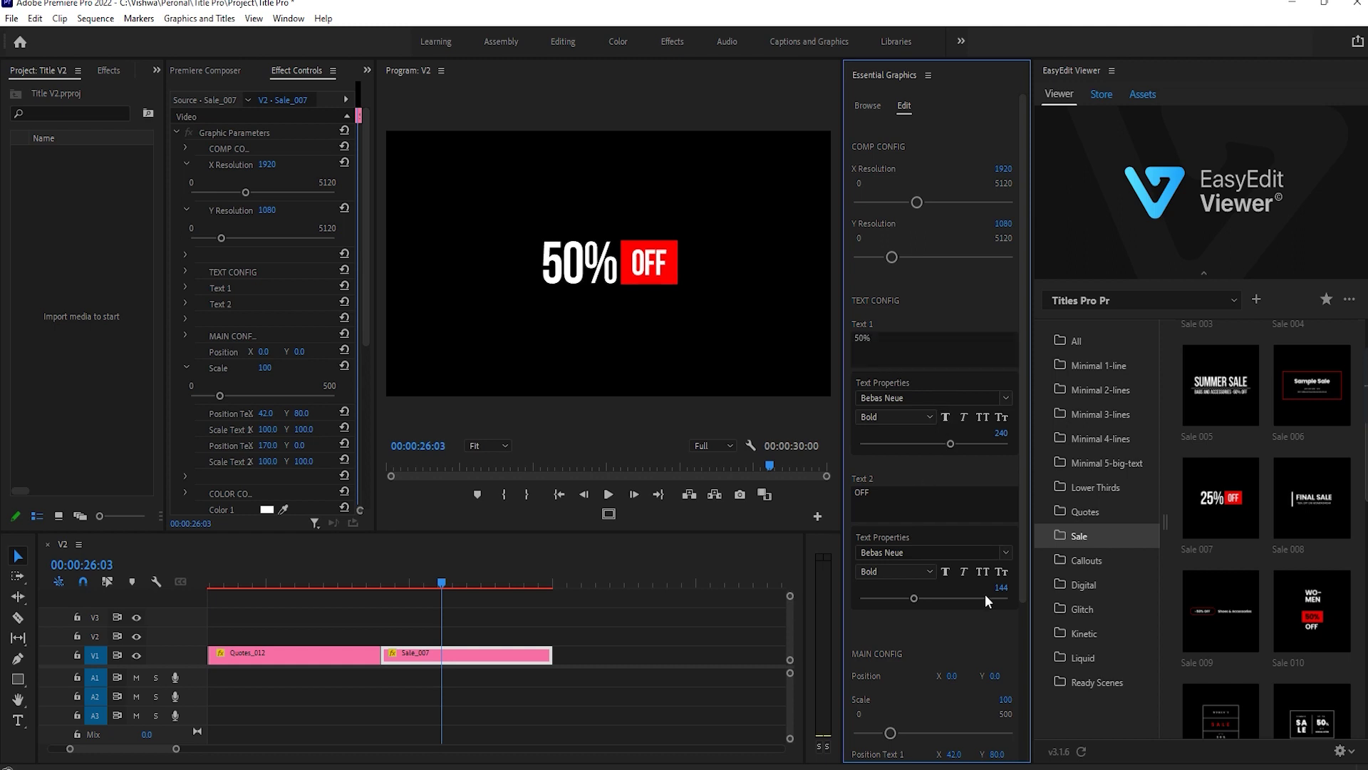
click(894, 493)
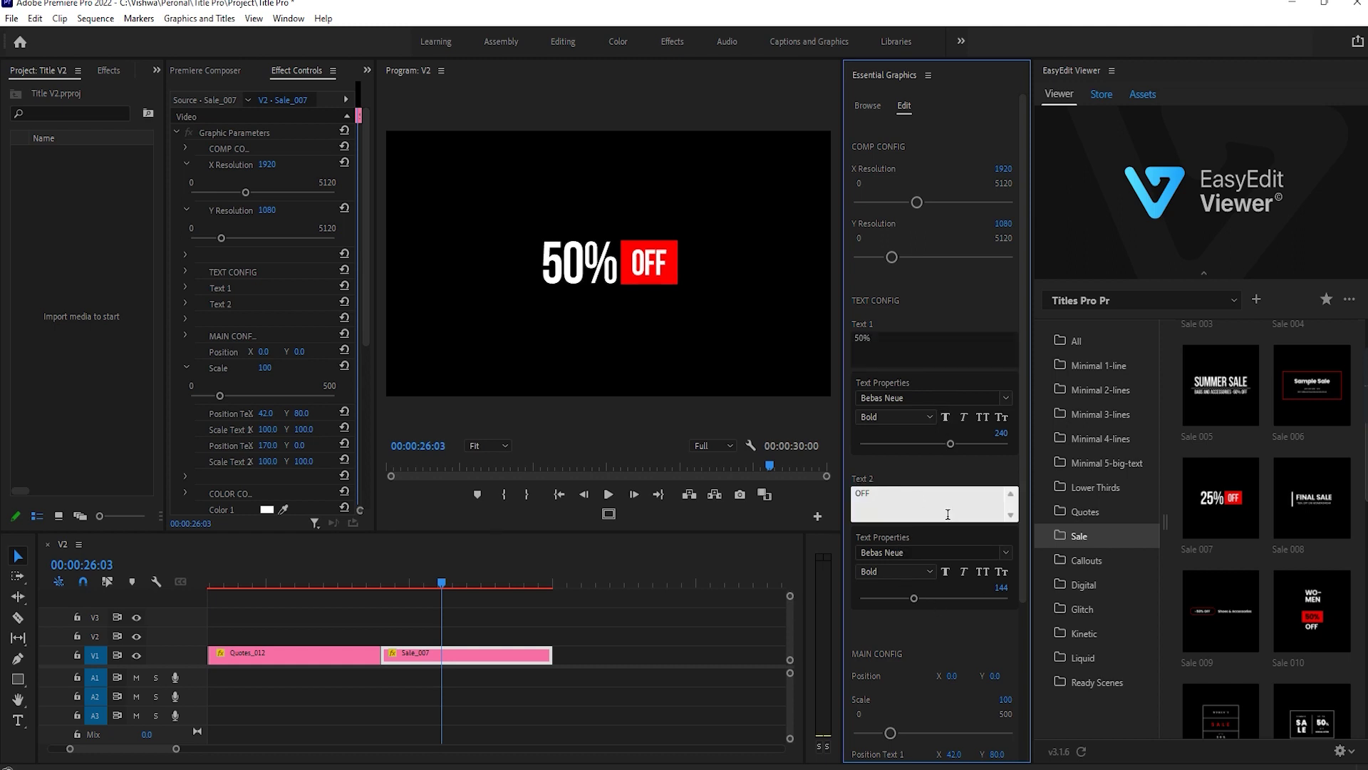
- Scale the whole title to 172 and Scale Text 1 to 101, undoing the last tweak
scroll(940, 547, down, 3)
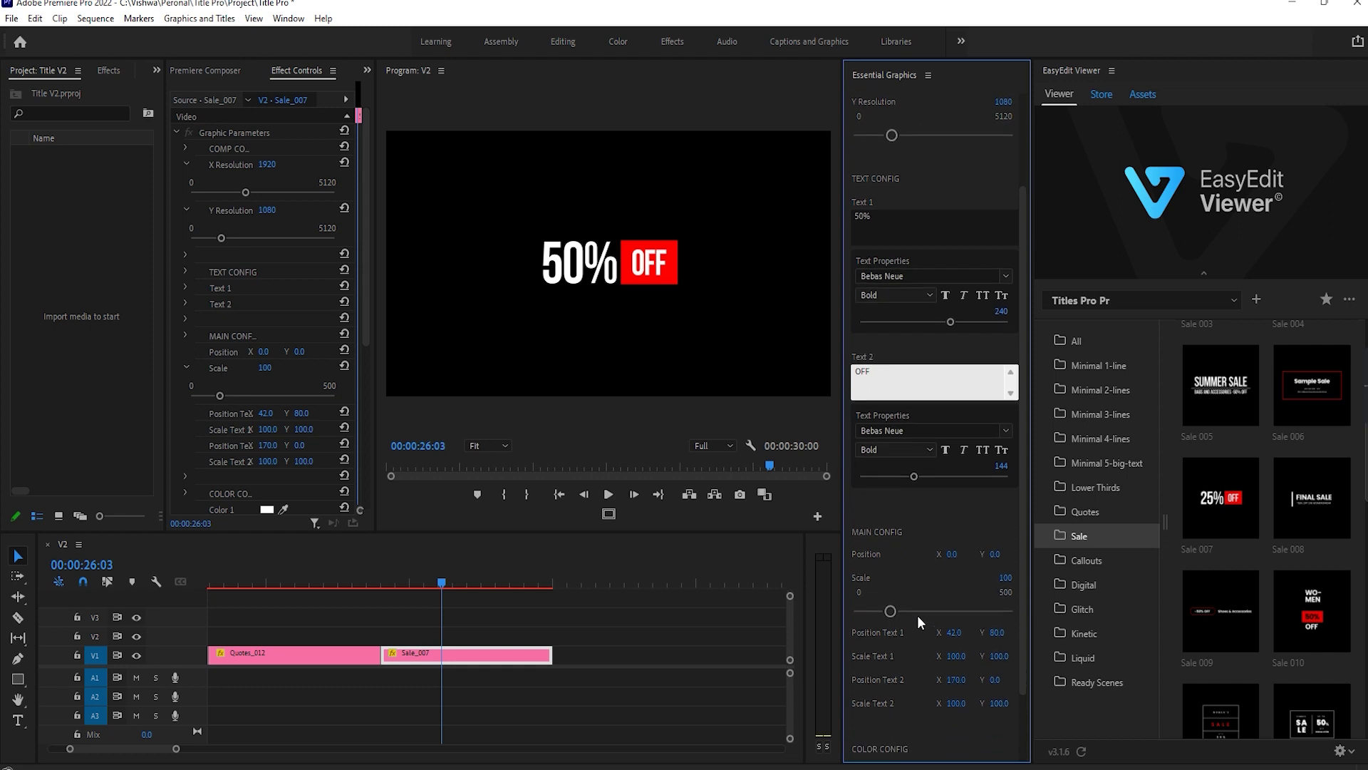
mouse_move(892, 616)
mouse_down()
mouse_move(952, 618)
mouse_move(908, 614)
mouse_up()
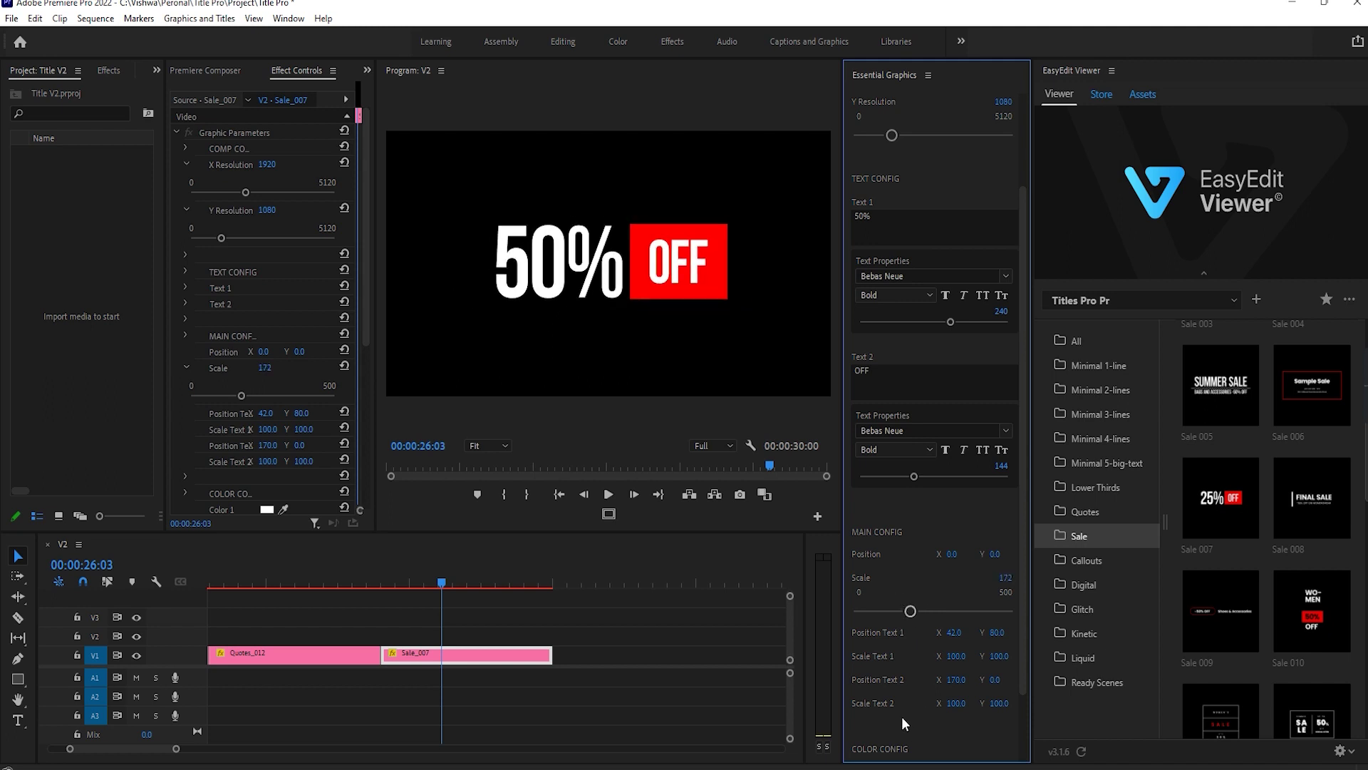
scroll(916, 727, down, 2)
drag(958, 574, 952, 615)
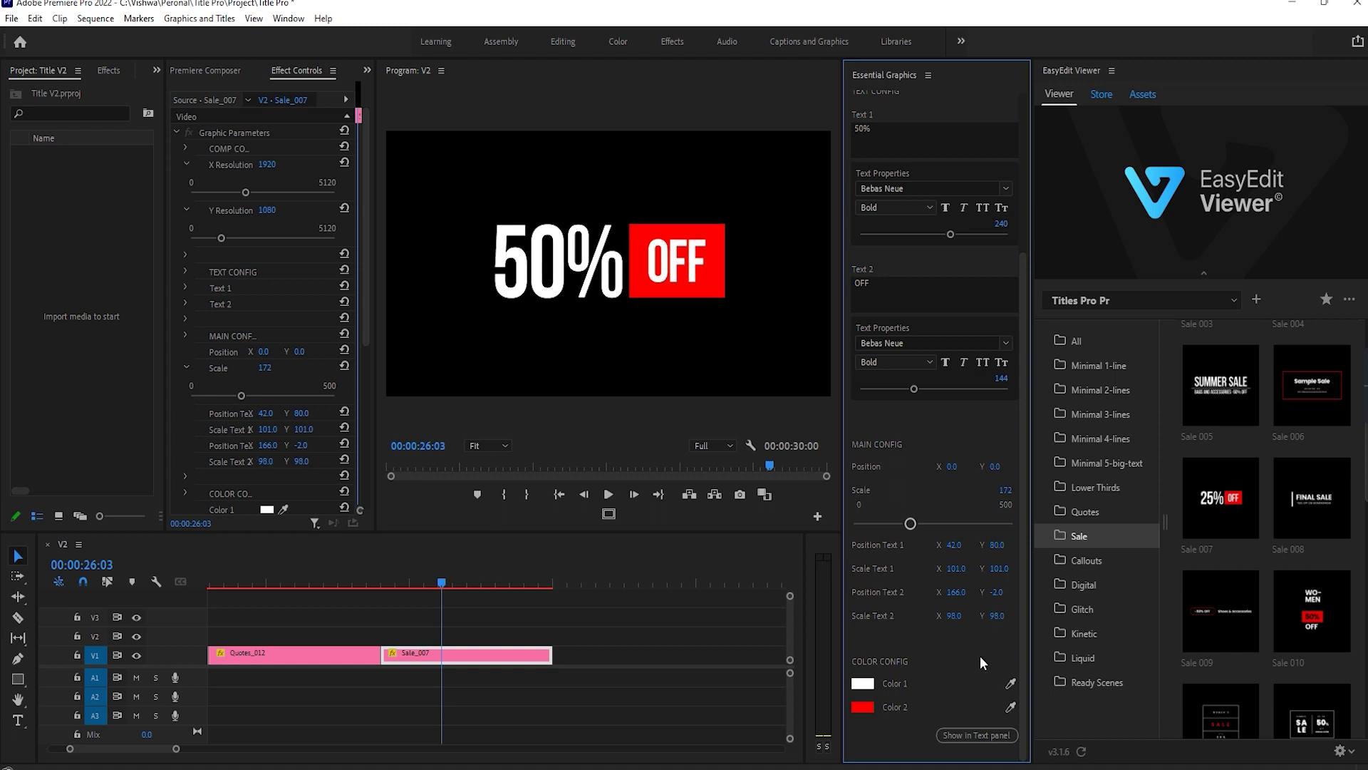
key(ctrl+z)
key(ctrl+z)
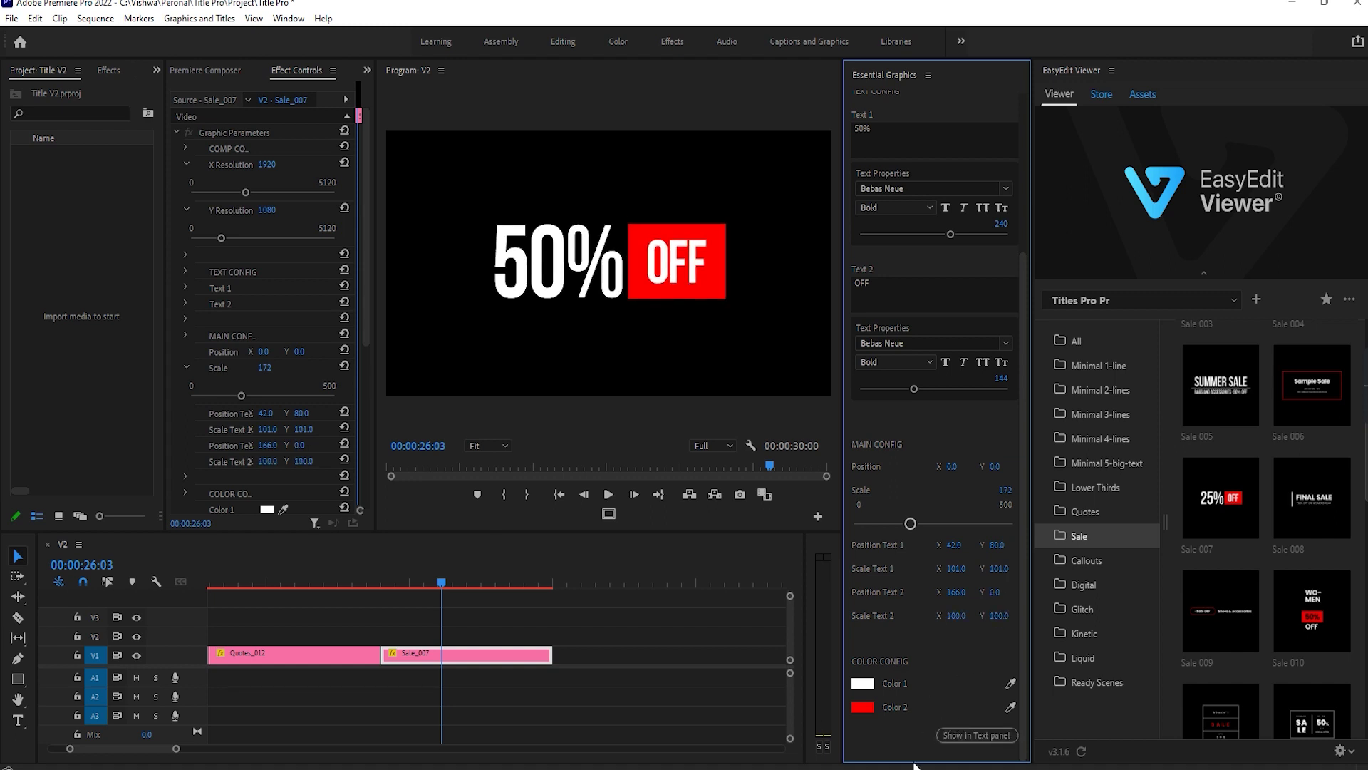
click(511, 613)
- Drag Callout 010 from the Callouts folder onto the timeline after Sale_007
key(Down)
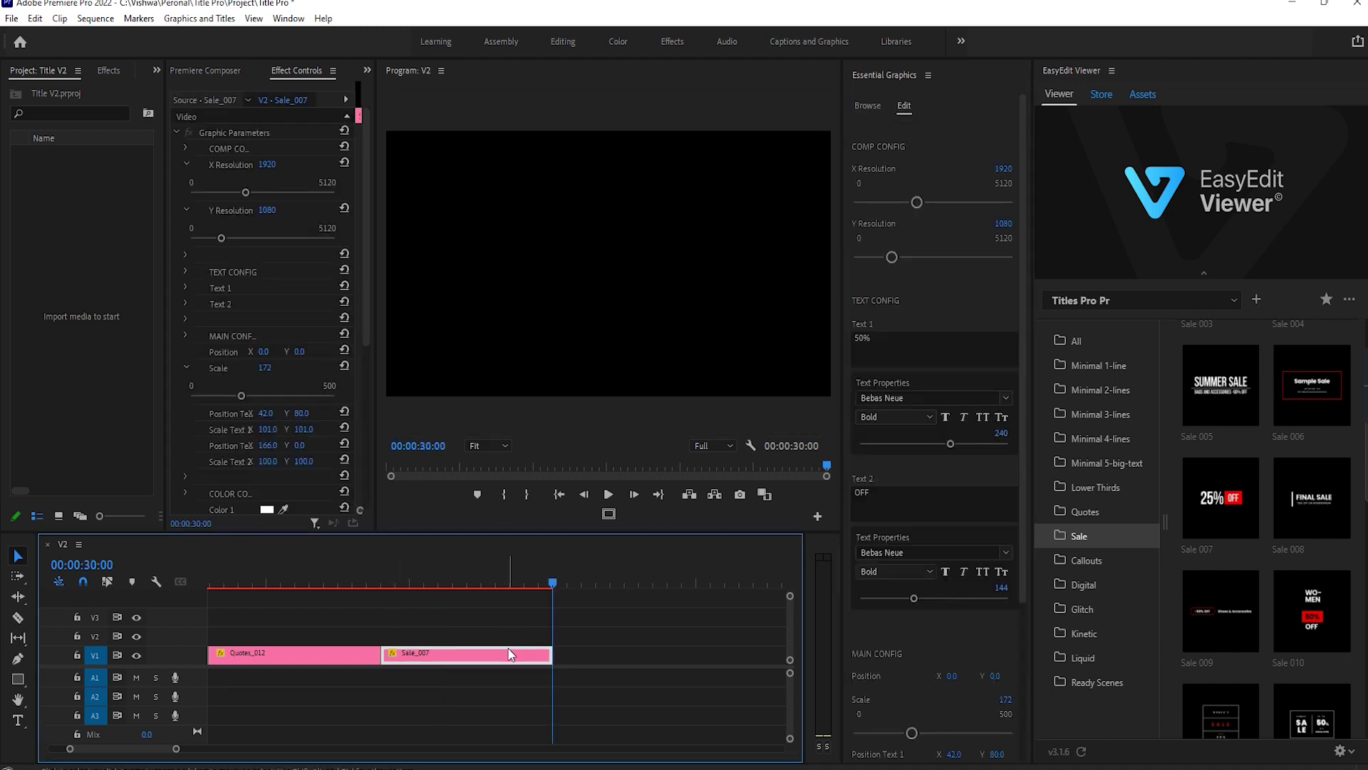
click(1095, 563)
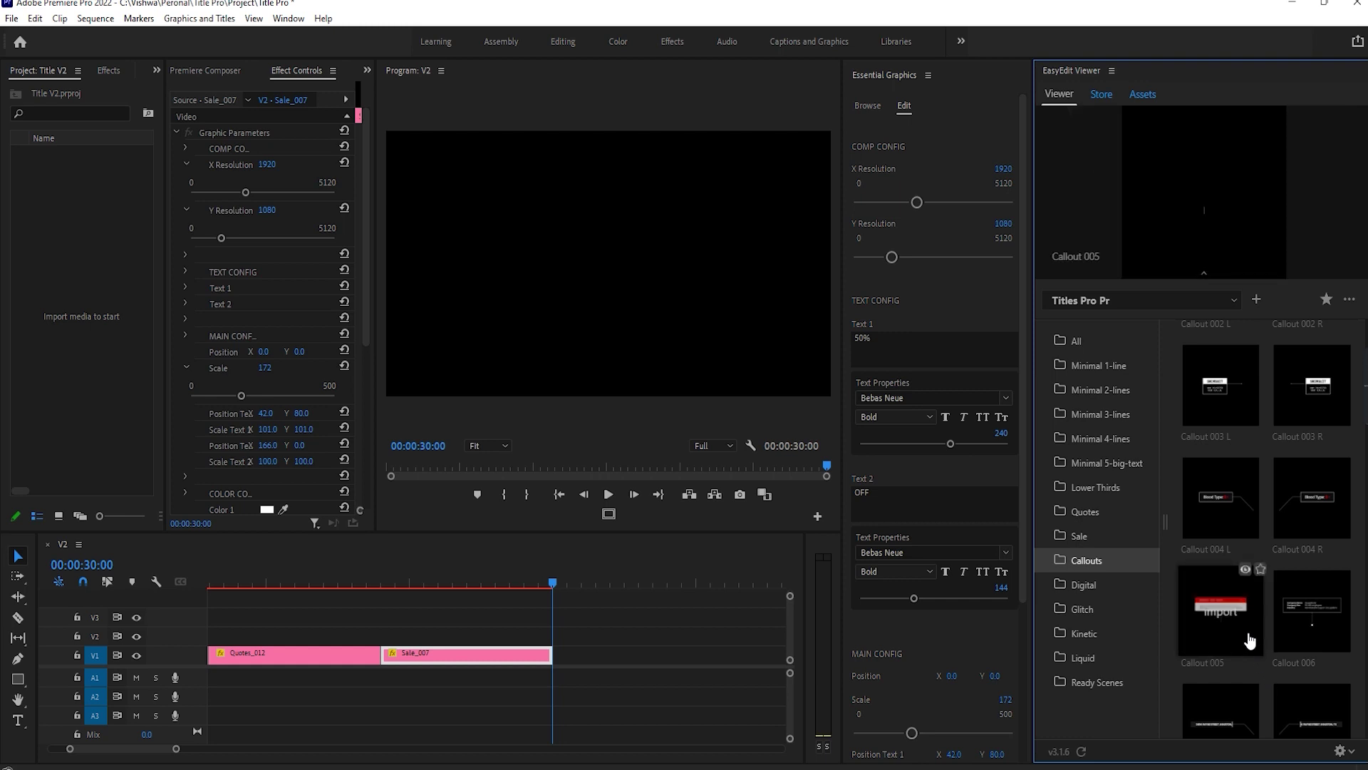
scroll(1243, 675, down, 3)
scroll(1302, 656, down, 4)
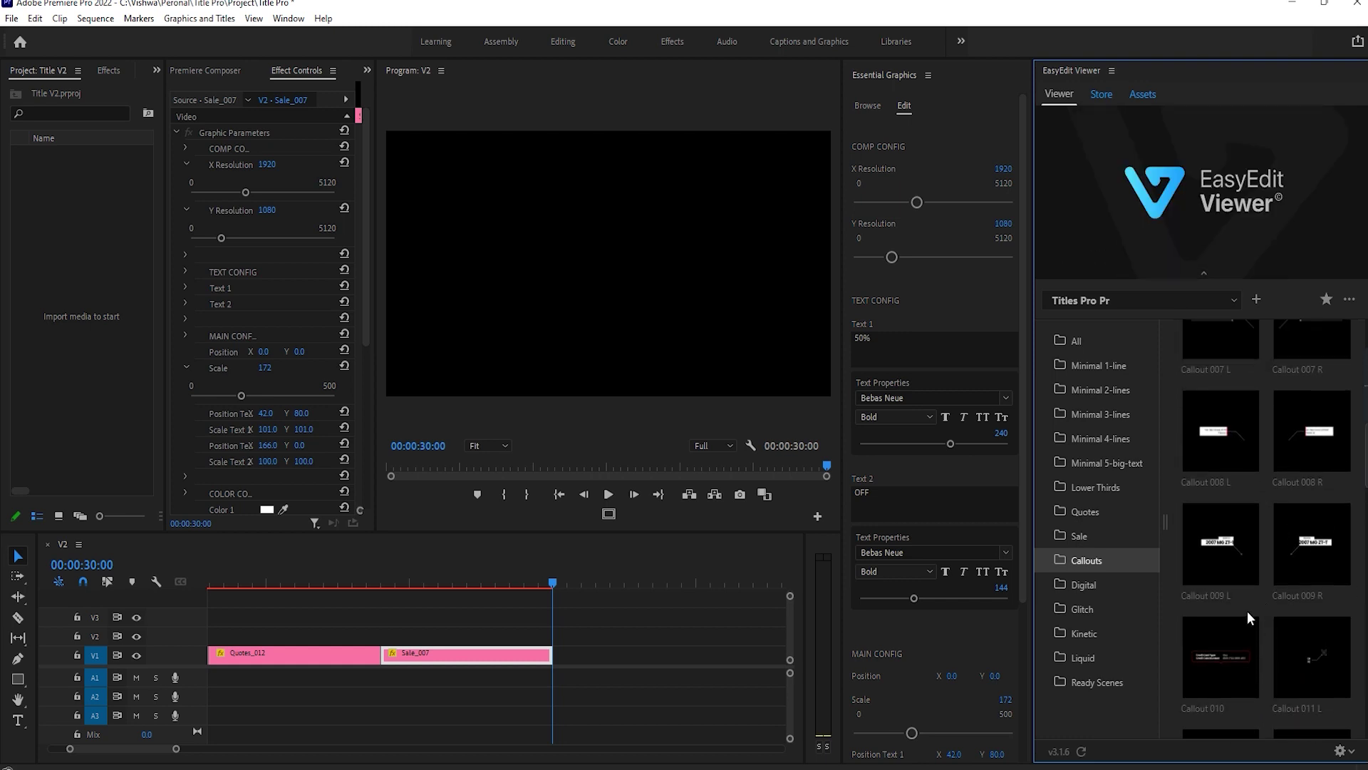
drag(1250, 677, 576, 653)
- Play the credit card callout and review its Essential Graphics settings
click(562, 585)
key(space)
key(space)
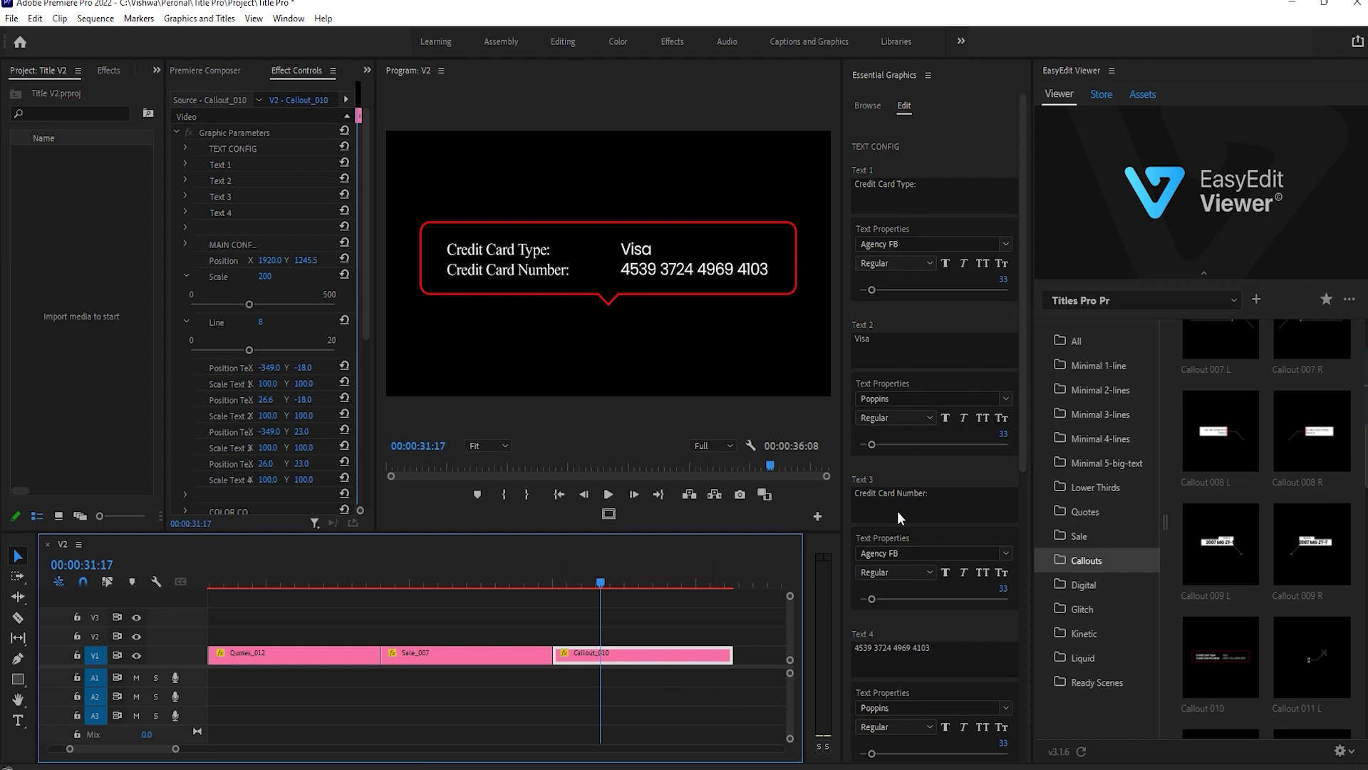
scroll(903, 527, down, 3)
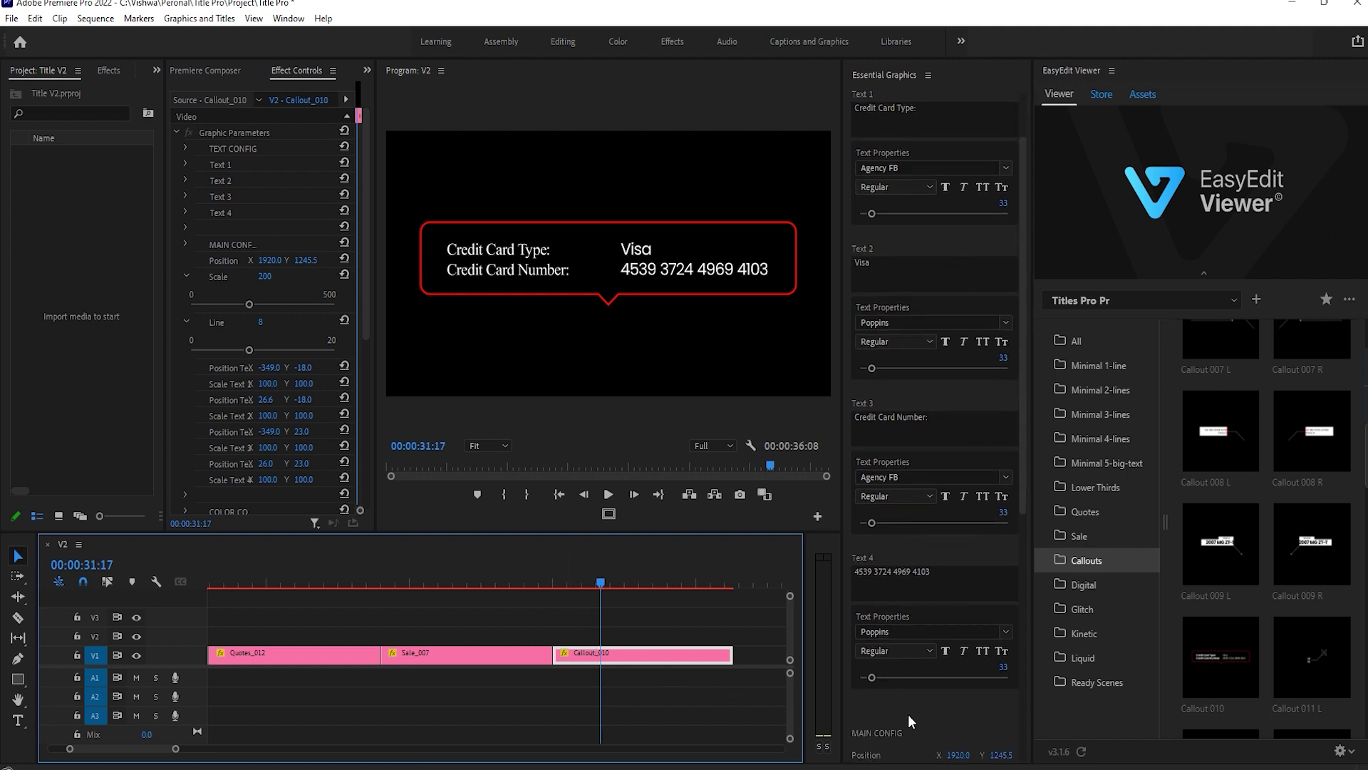
scroll(910, 717, down, 10)
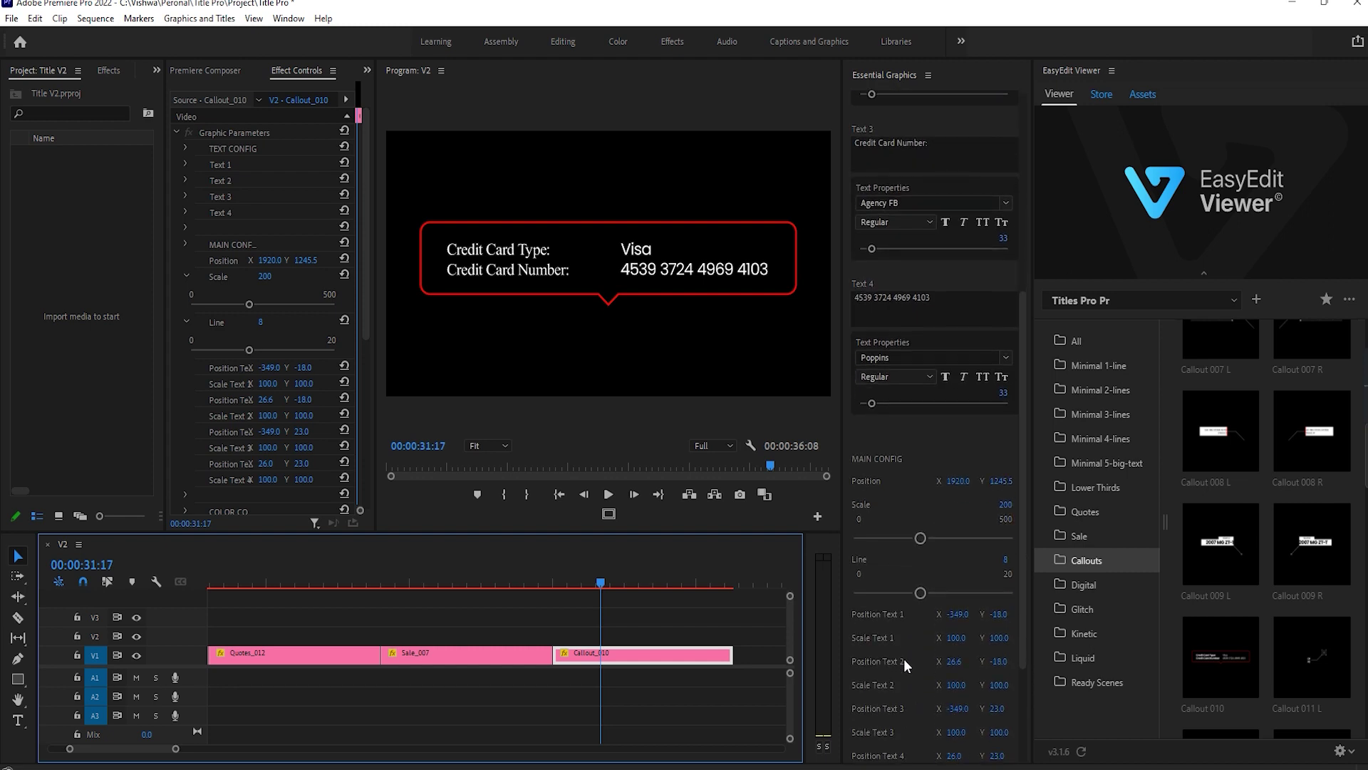
scroll(899, 641, down, 6)
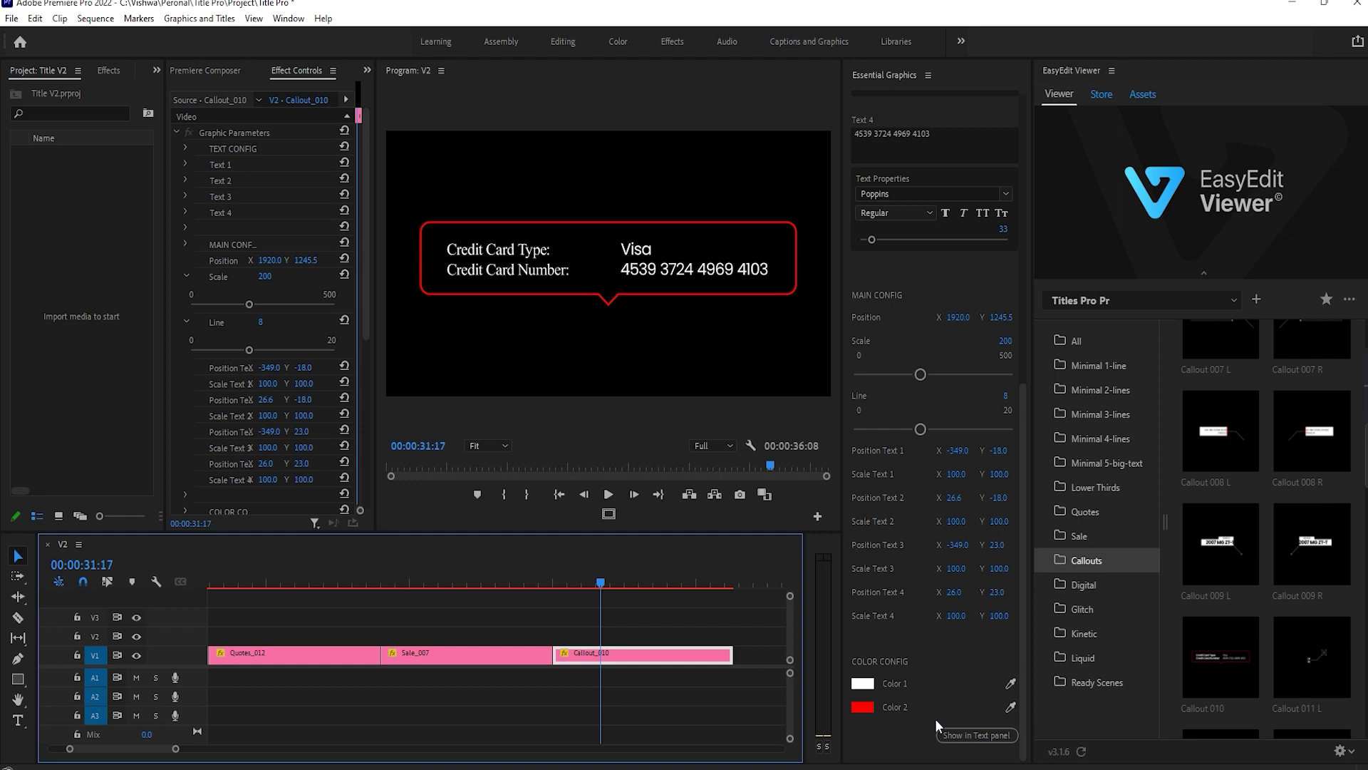
- Add Digital 006 from the Digital folder to the sequence end and play it
click(709, 626)
key(End)
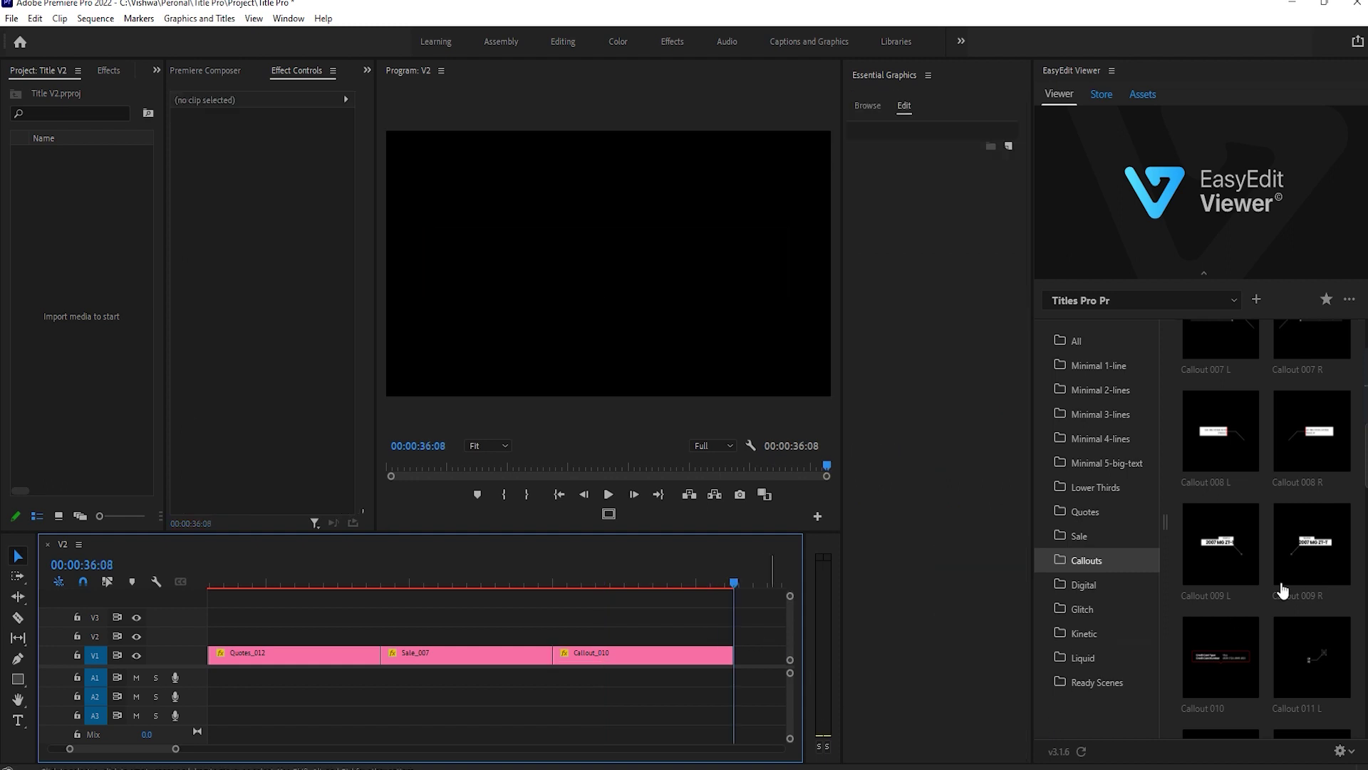
click(1094, 587)
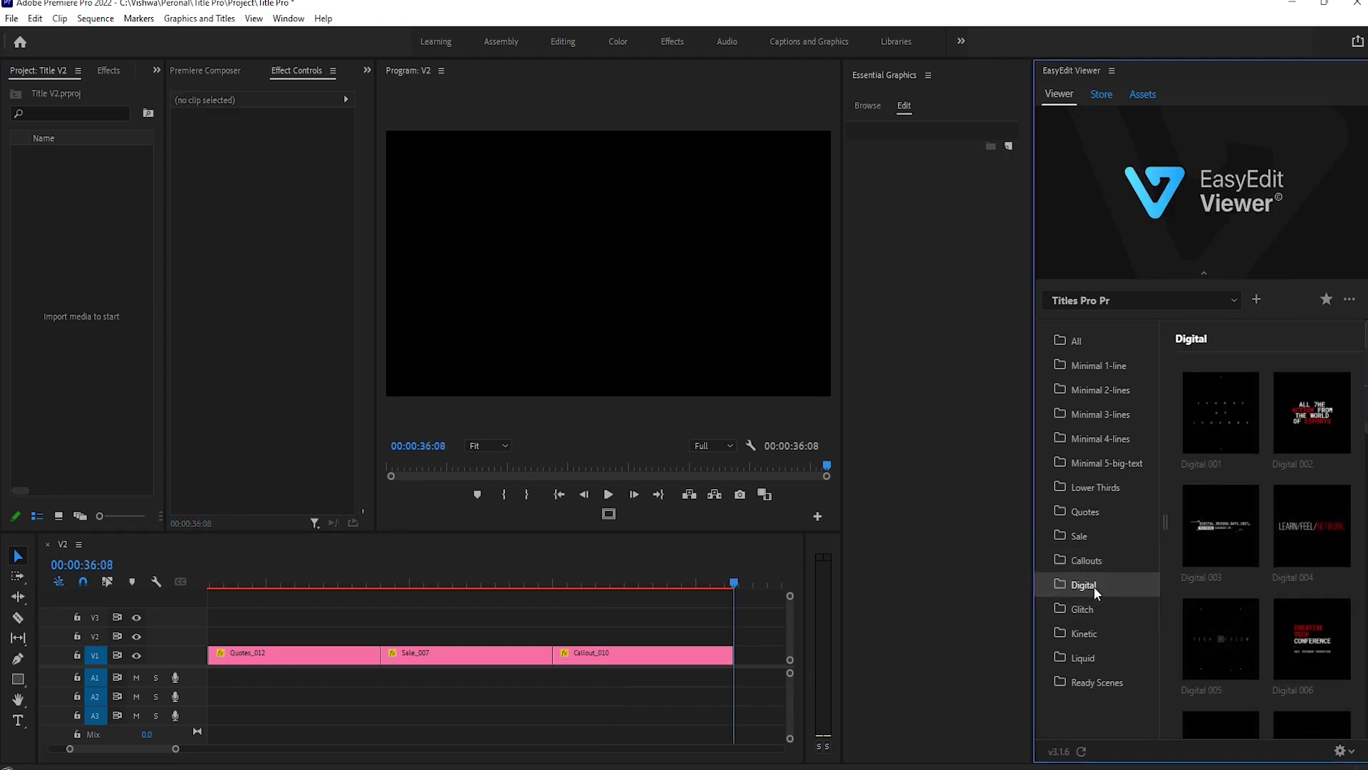
mouse_move(1335, 551)
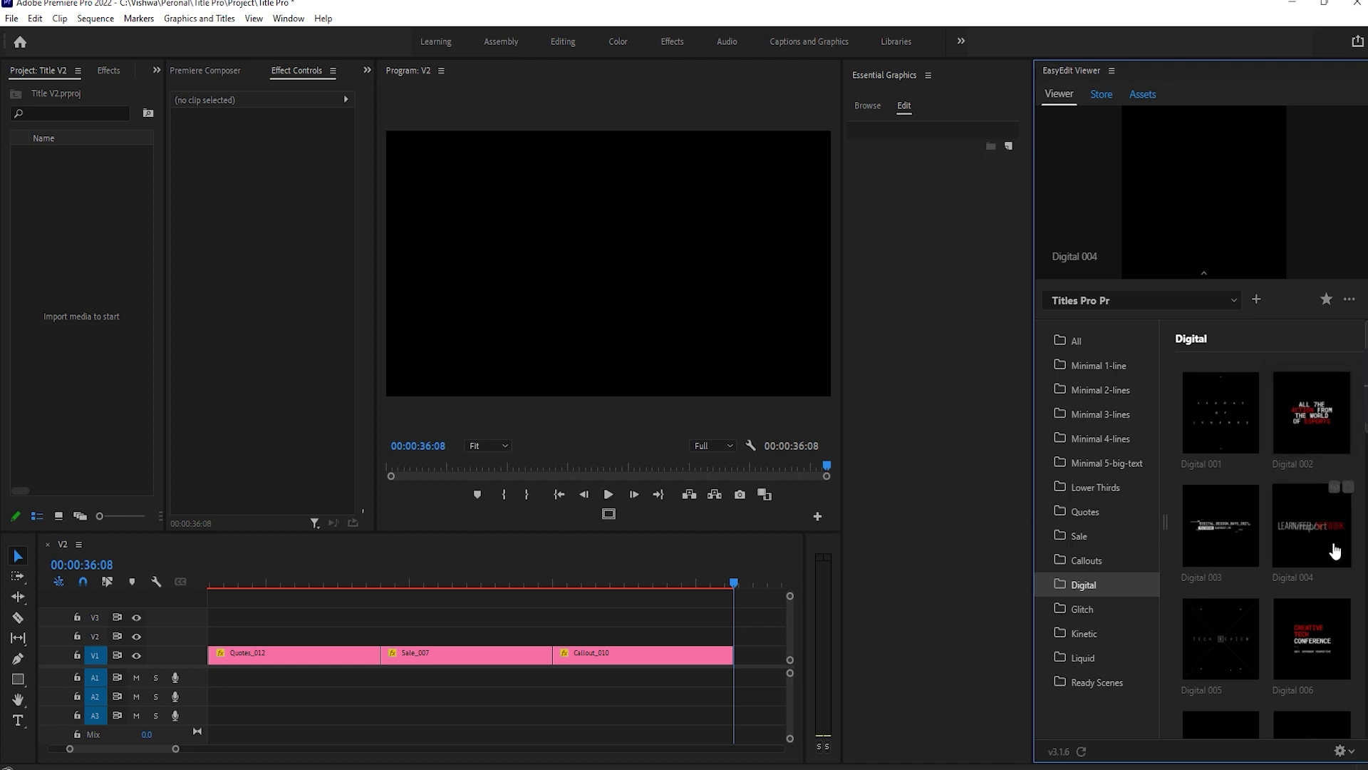
double_click(1327, 642)
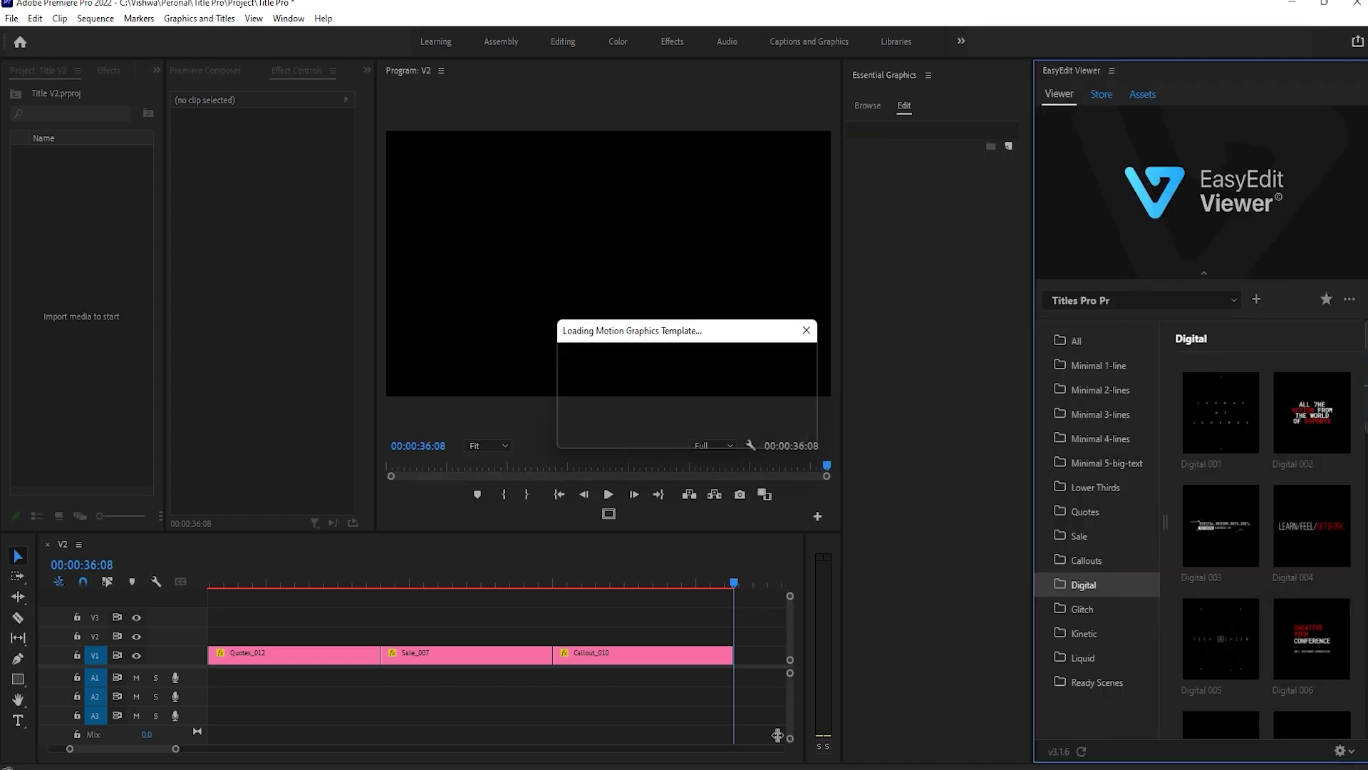
click(738, 573)
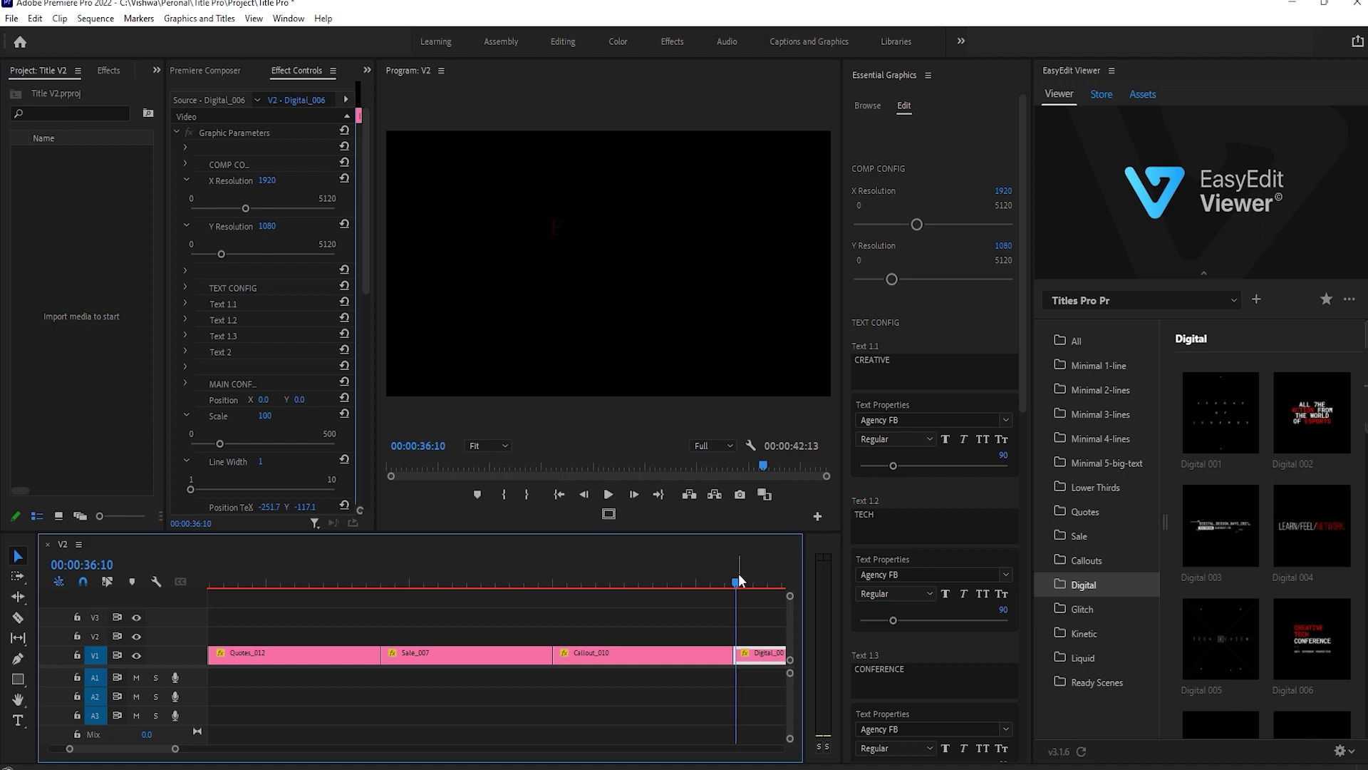
key(space)
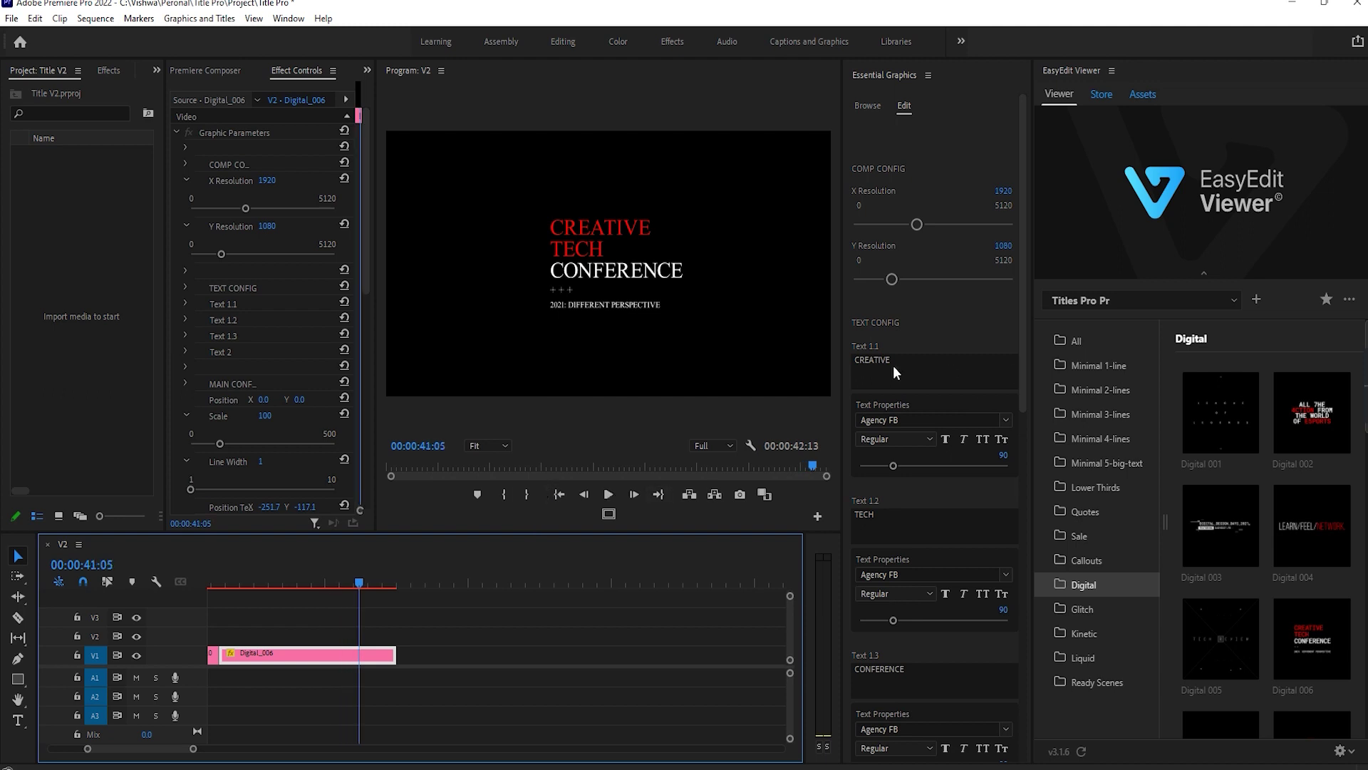
- Set Digital_006's Color 1 to red and Color 2 to white
scroll(908, 536, down, 15)
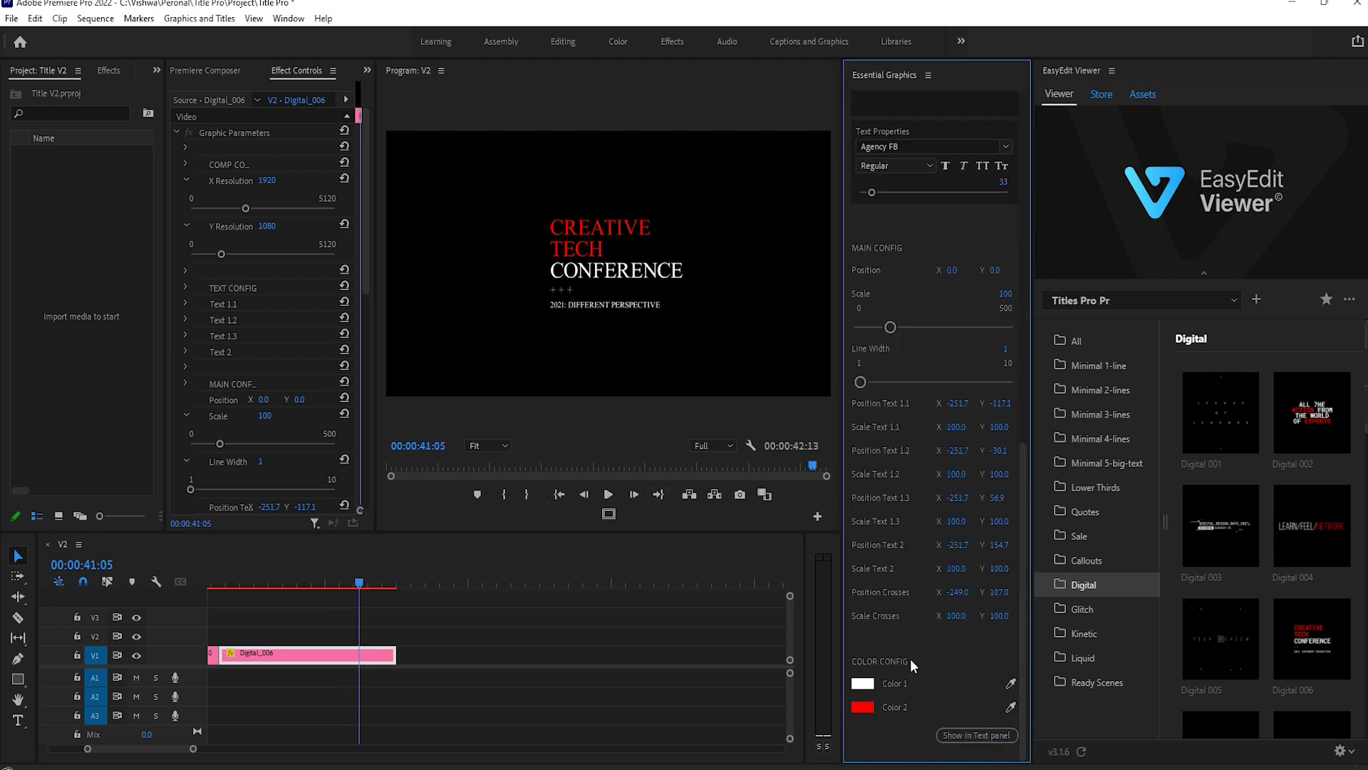
click(863, 684)
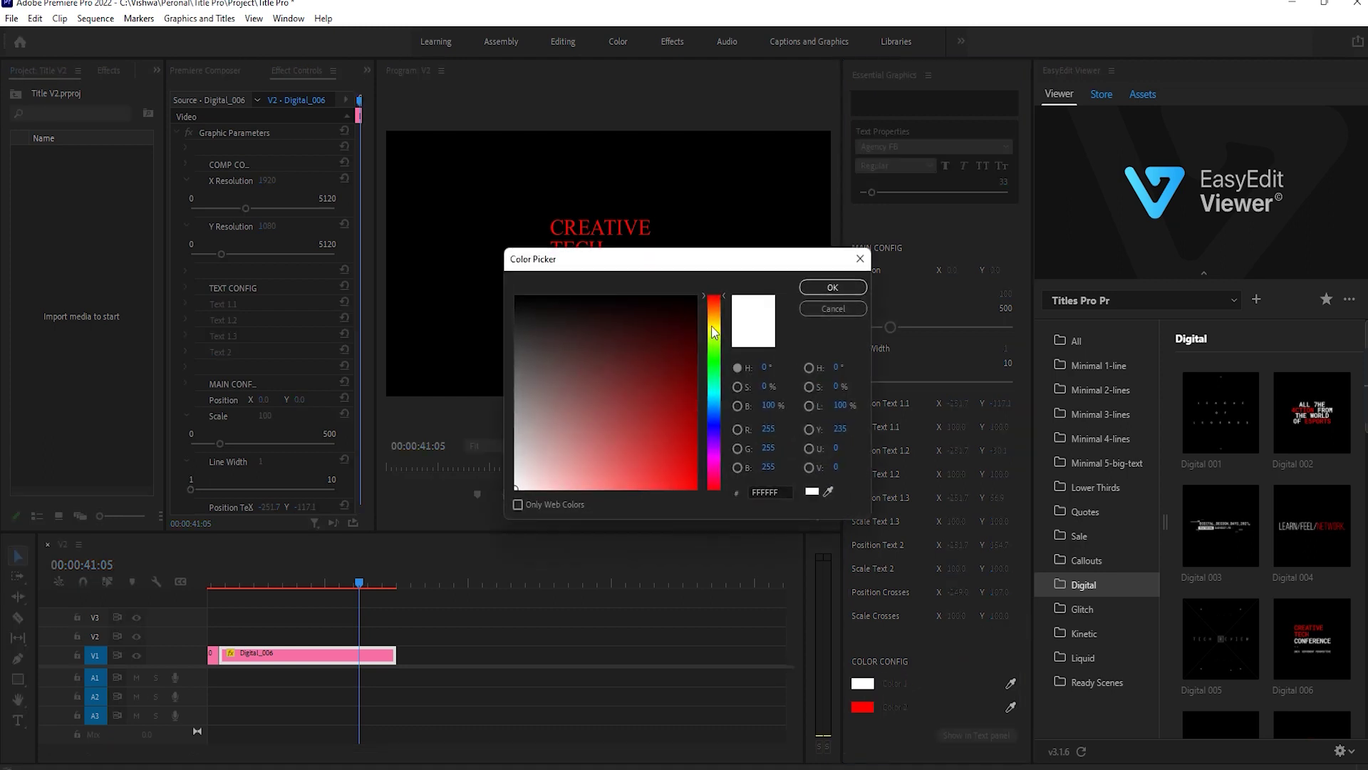
drag(666, 396, 678, 477)
click(823, 285)
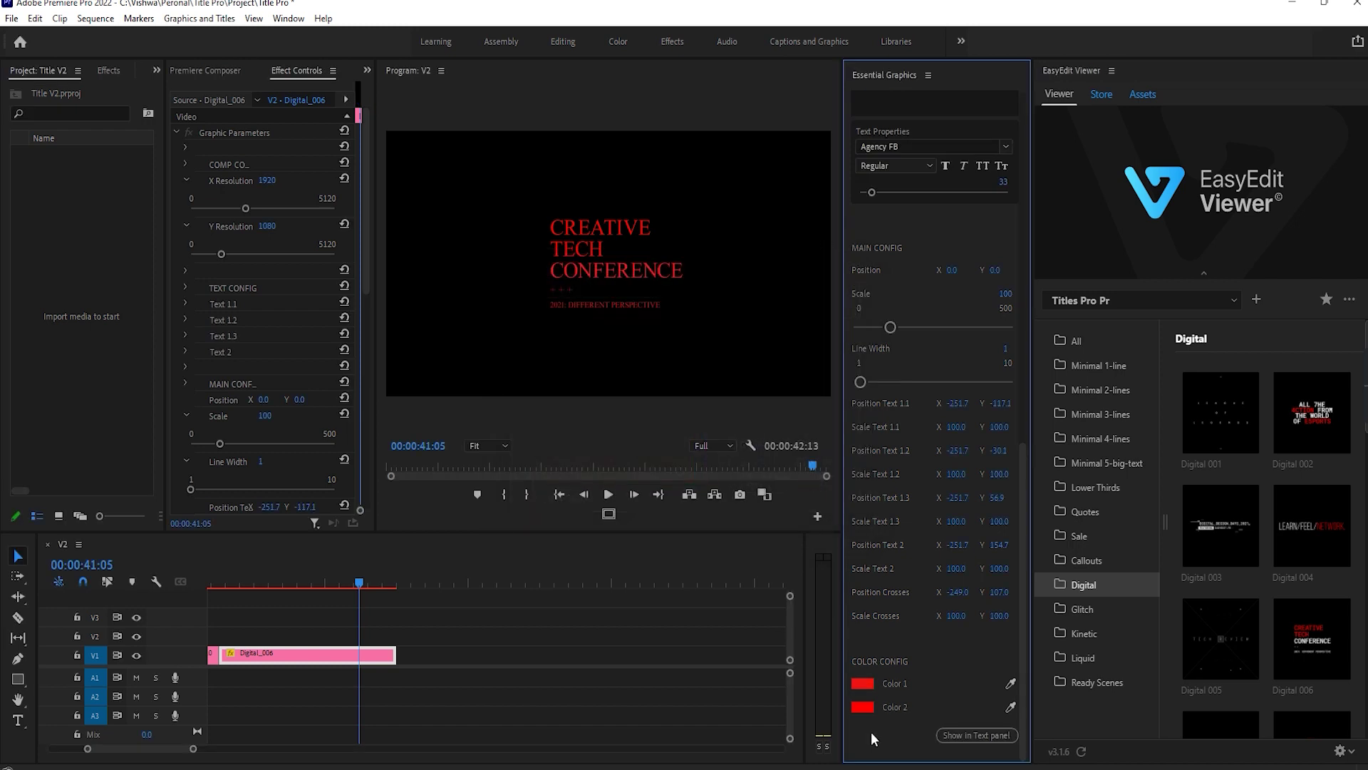
click(861, 707)
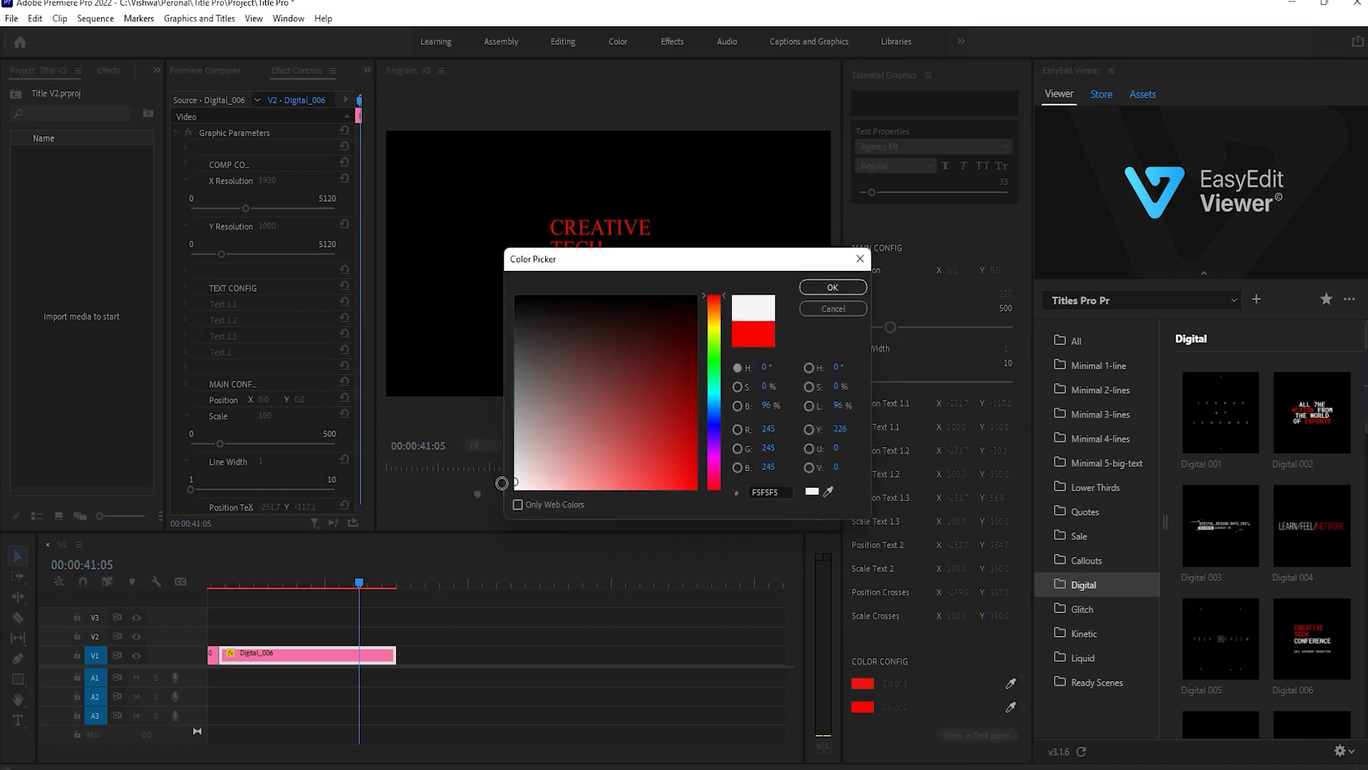
click(837, 290)
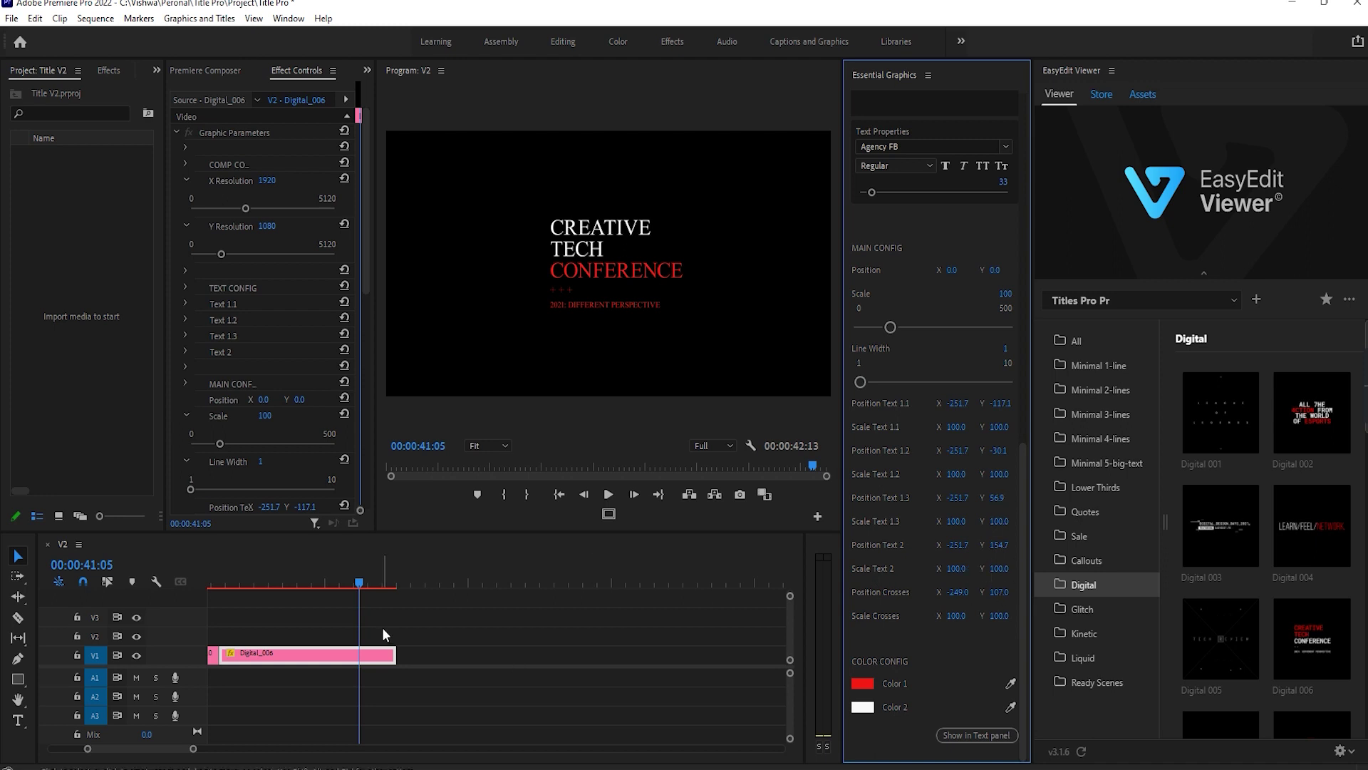
- Add Glitch 001 after Digital_006, play it, and stop on the fully formed GLITCH 01 frame
click(411, 626)
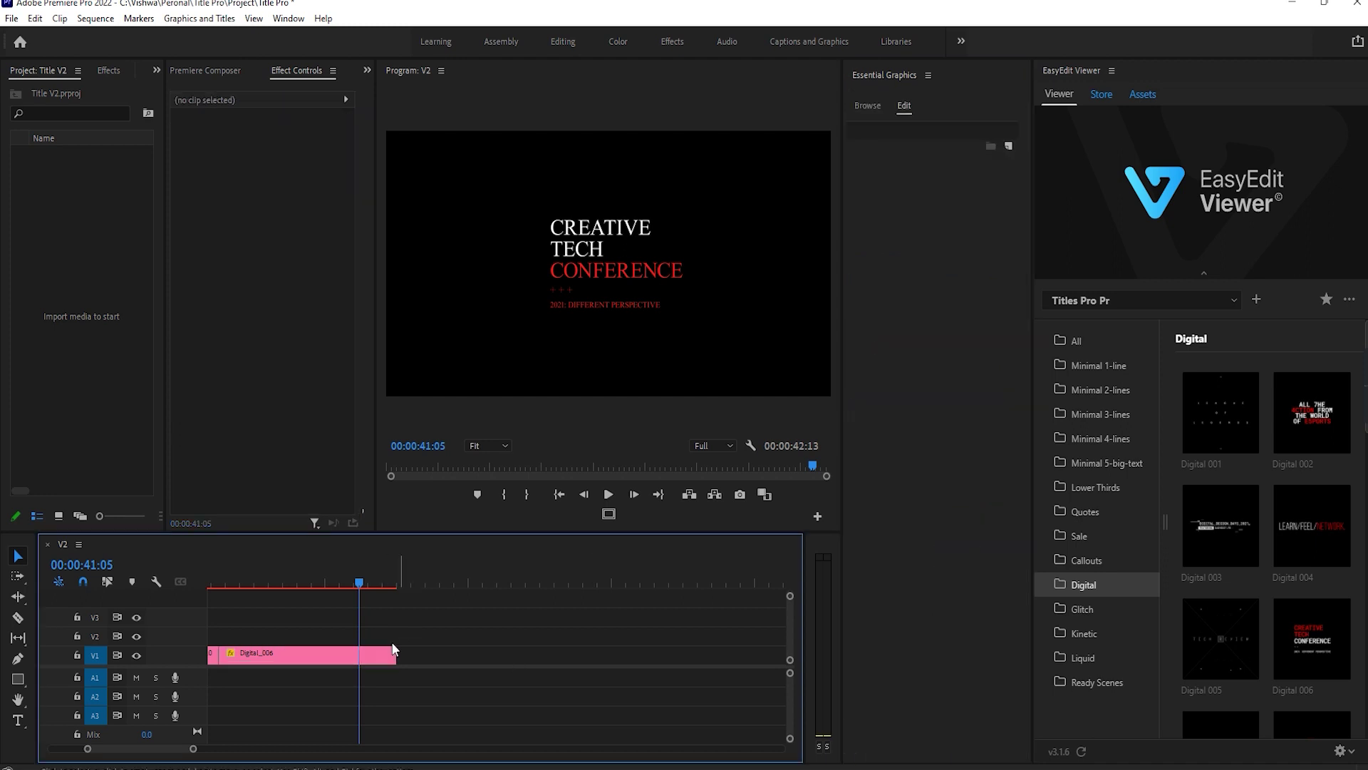
click(372, 654)
key(Down)
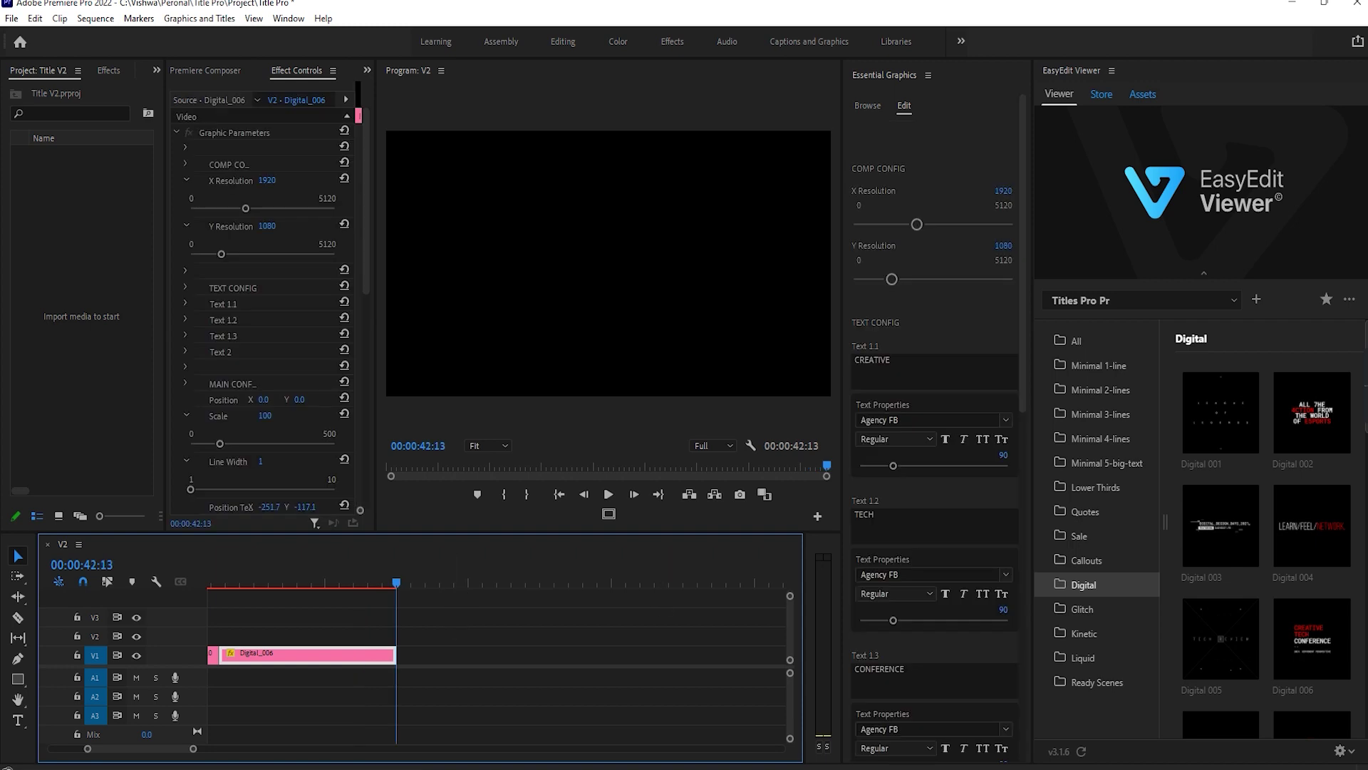
click(1076, 607)
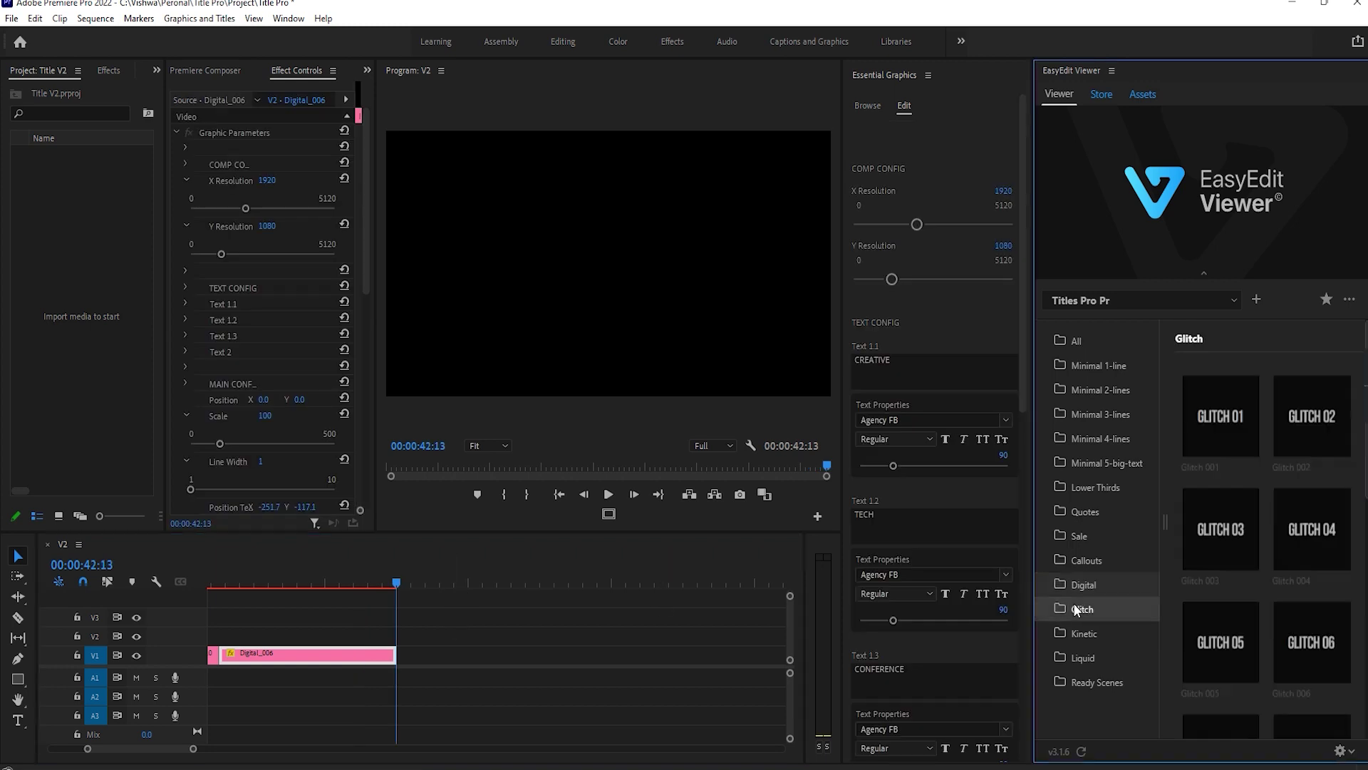
click(1239, 430)
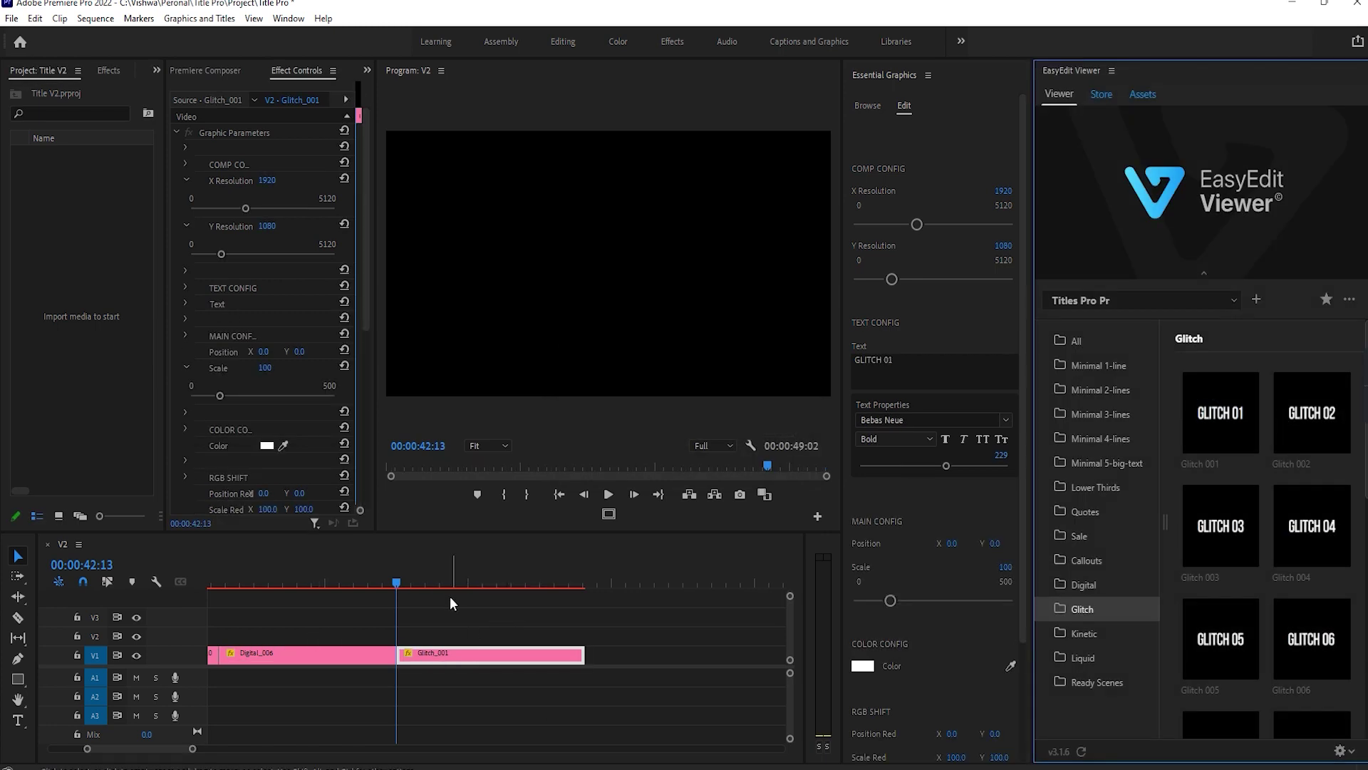
click(404, 580)
key(space)
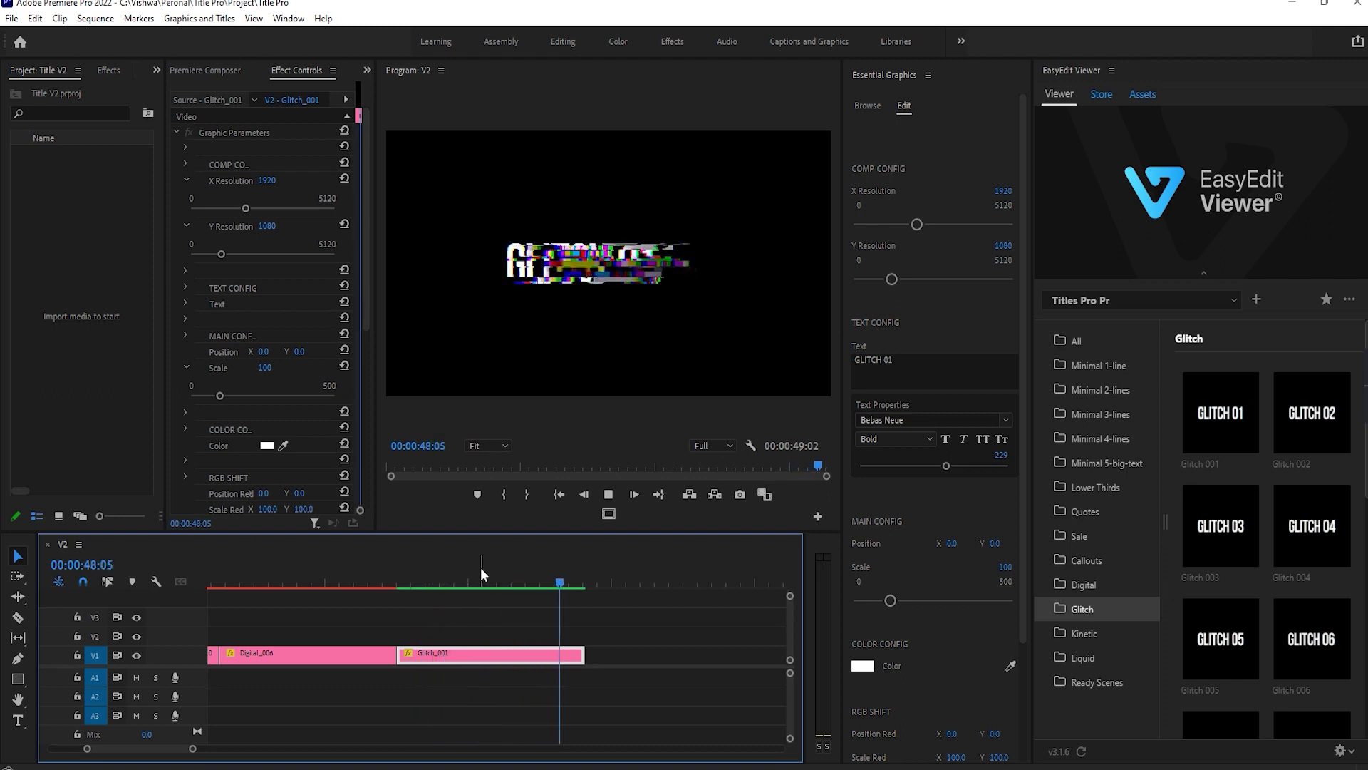
mouse_move(480, 567)
mouse_down()
mouse_move(457, 567)
mouse_move(479, 567)
mouse_up()
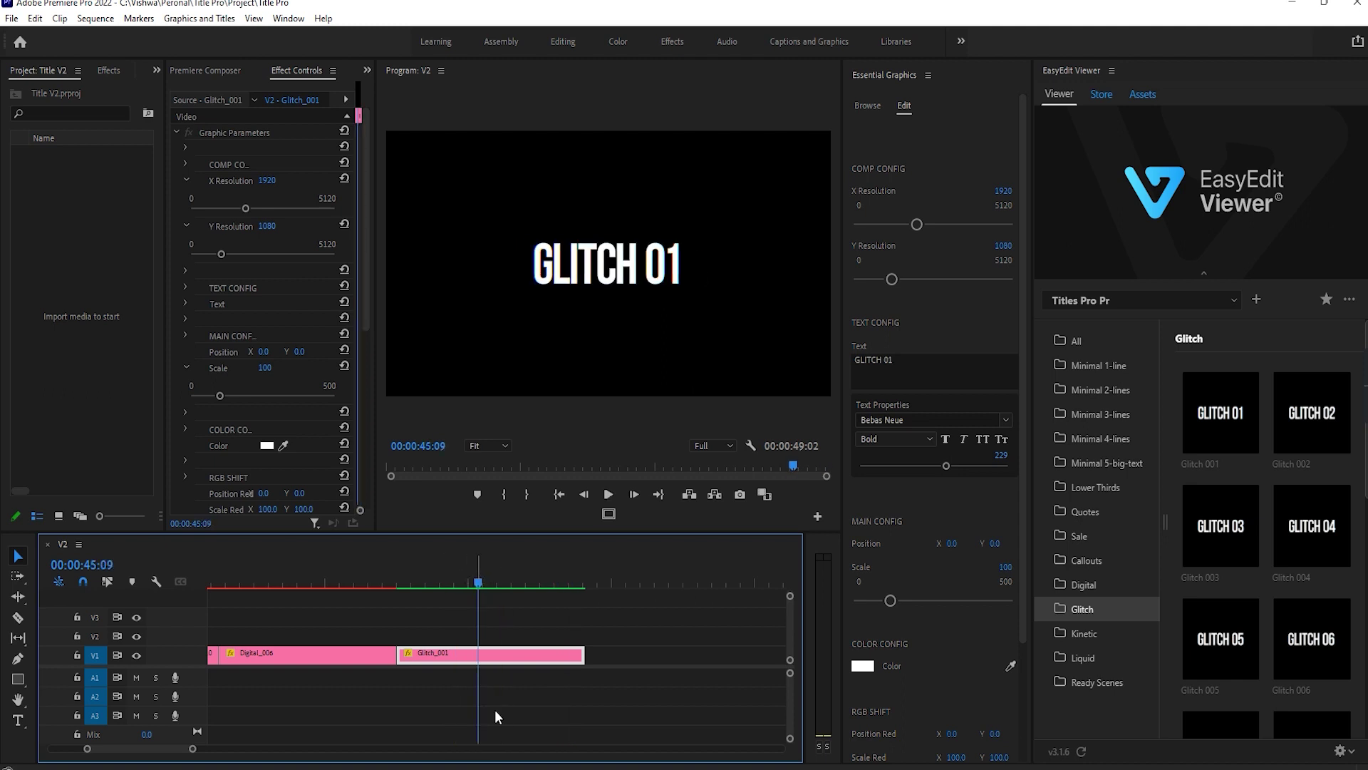
- Scale GLITCH 01 to 245 and set RGB Shift Red to 16/-1, Green X 9, Blue X 25
drag(895, 603, 934, 602)
scroll(974, 666, down, 3)
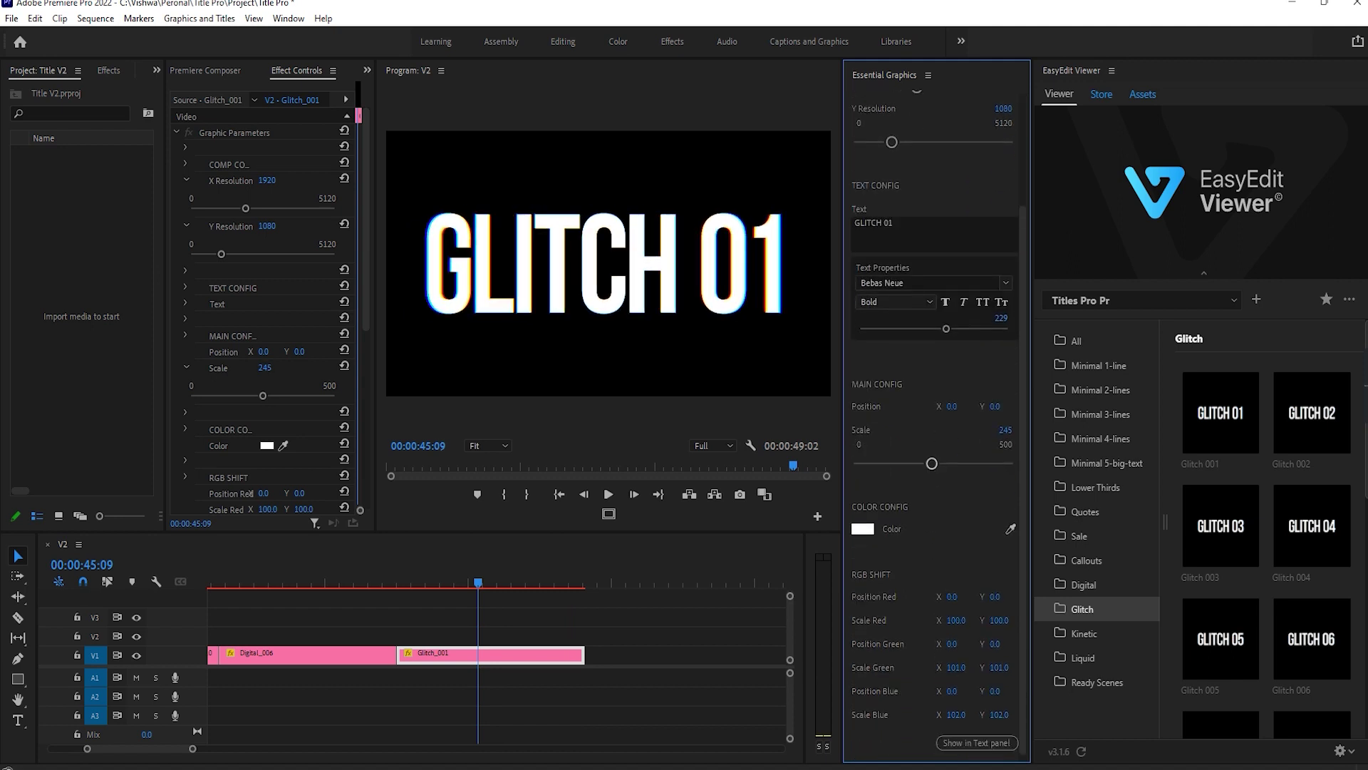
drag(952, 597, 962, 644)
drag(952, 691, 964, 681)
drag(995, 596, 991, 597)
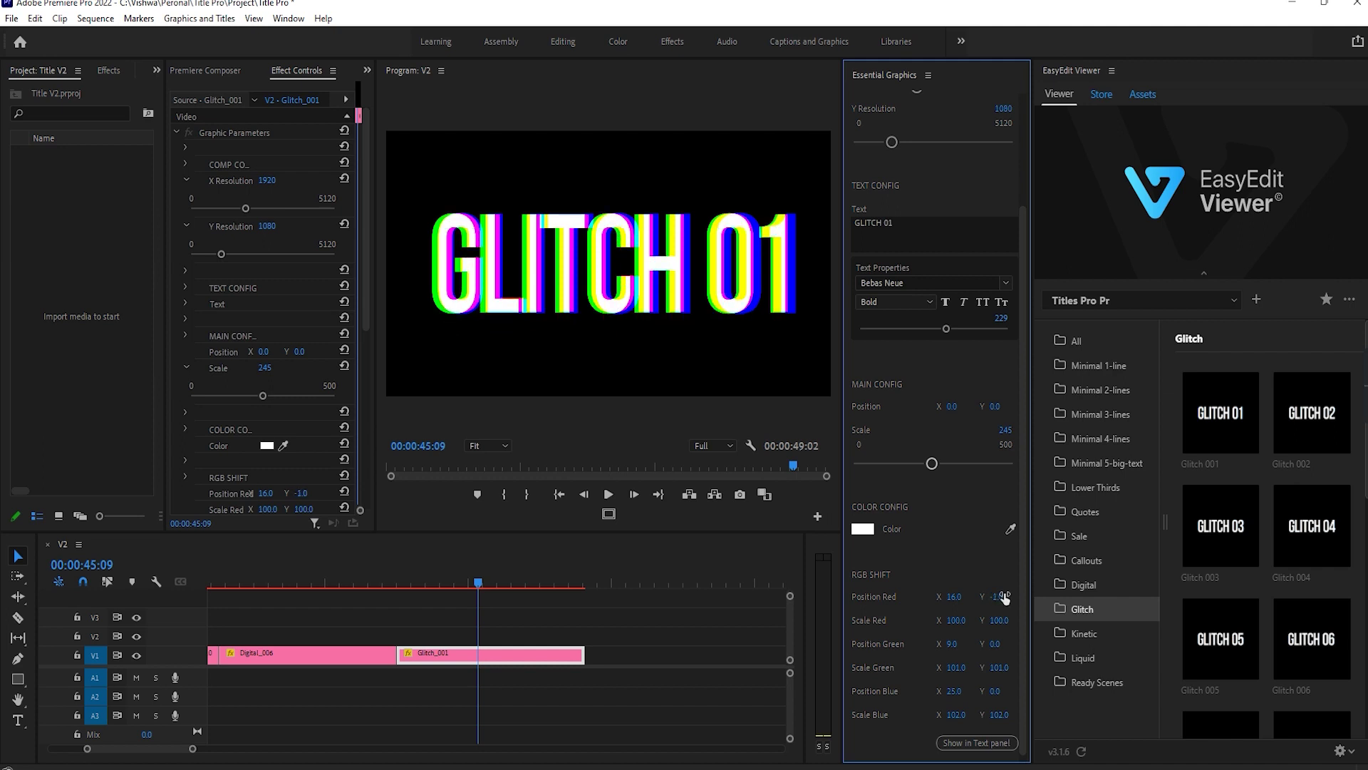
scroll(912, 677, down, 1)
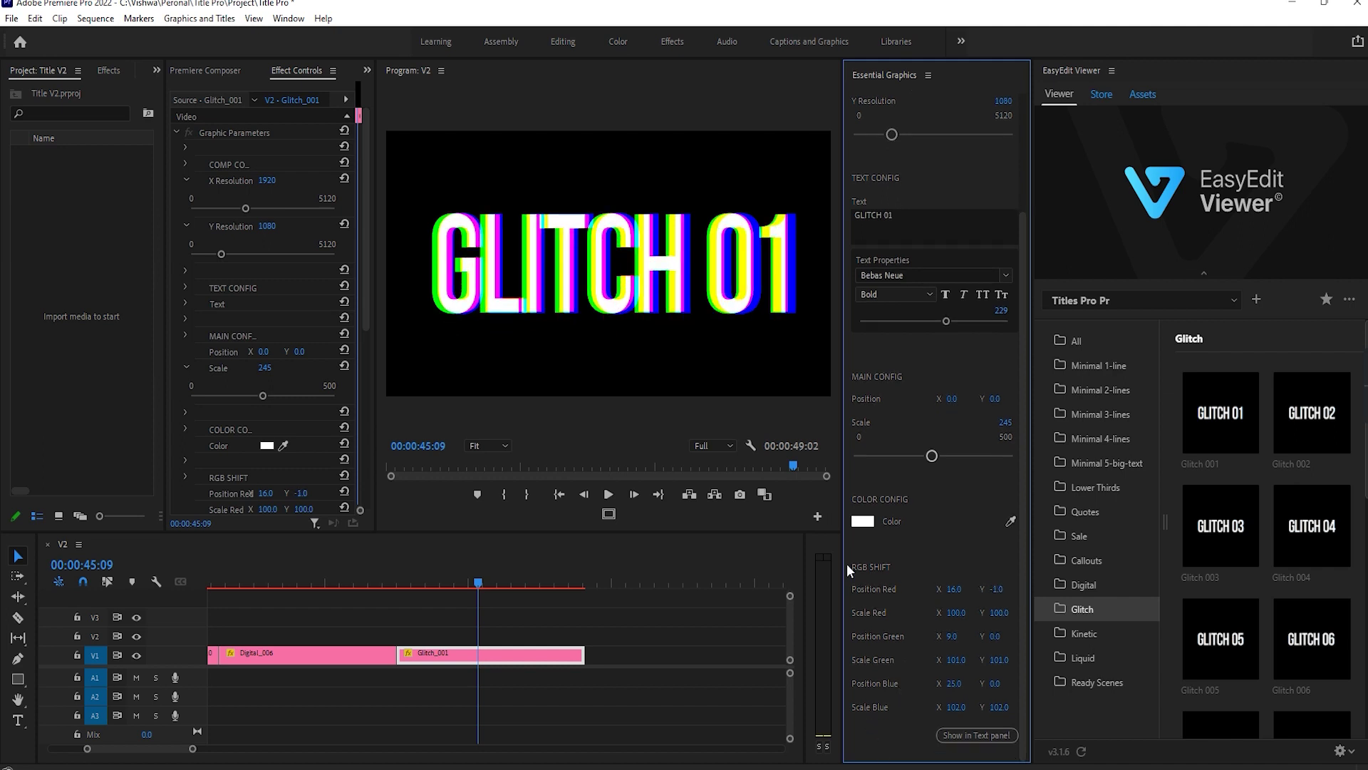
click(861, 523)
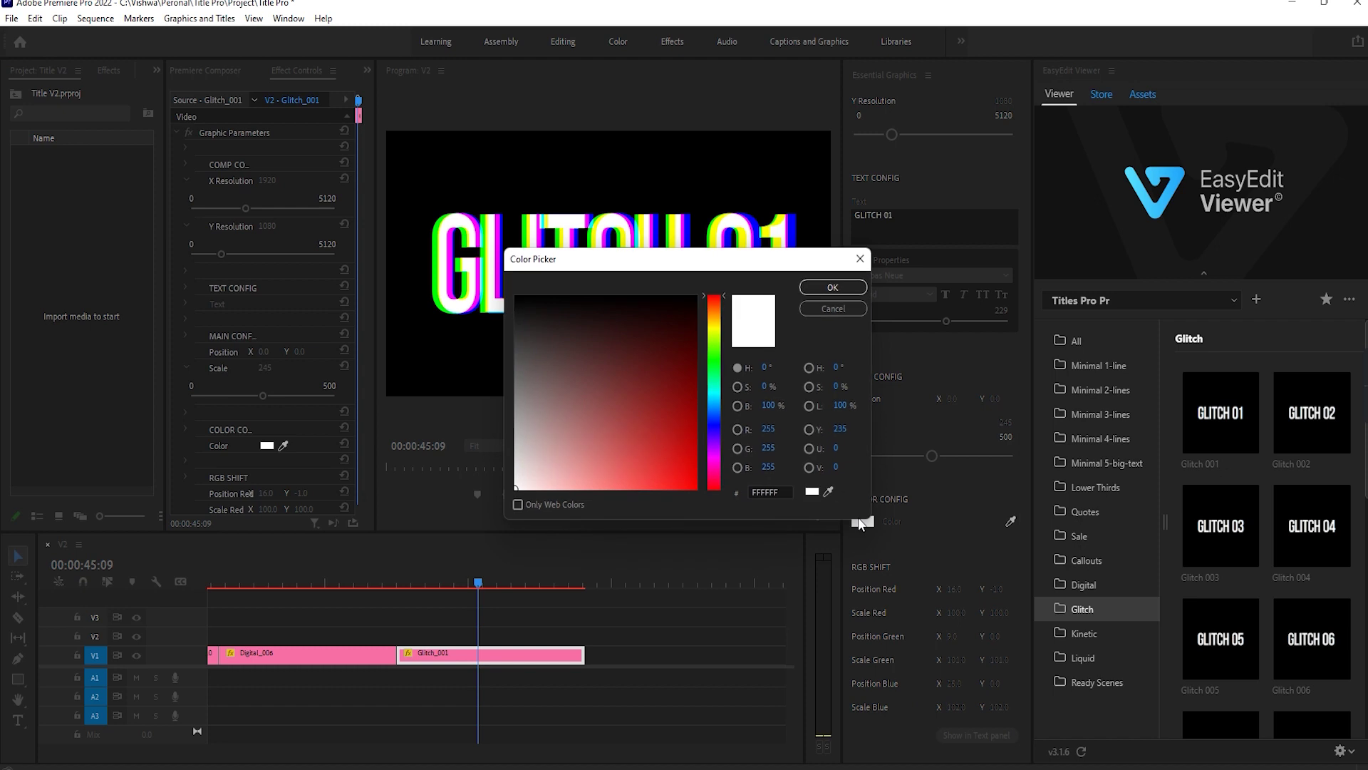
click(843, 308)
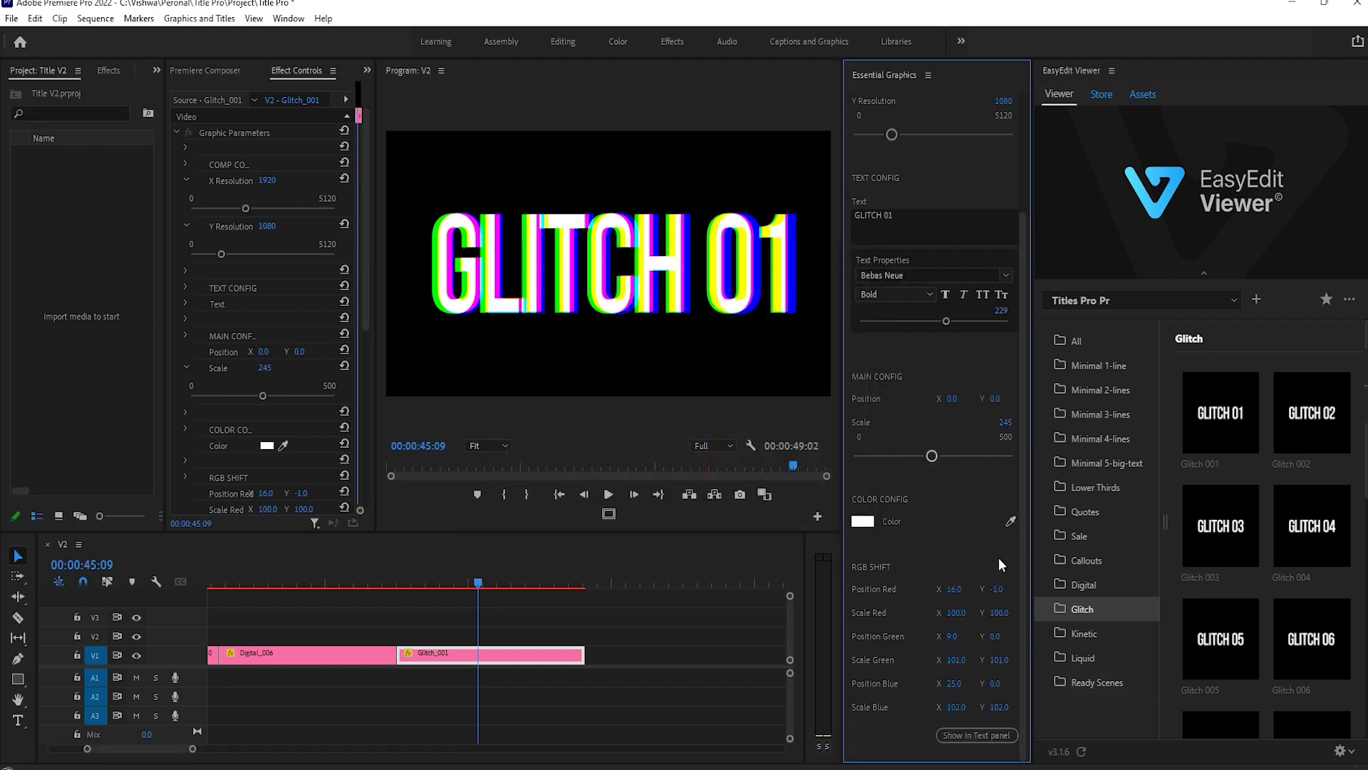
click(553, 656)
- Append the Kinetic 013 title reading THE LAND OF TEARS after Glitch_001 and play it
key(Down)
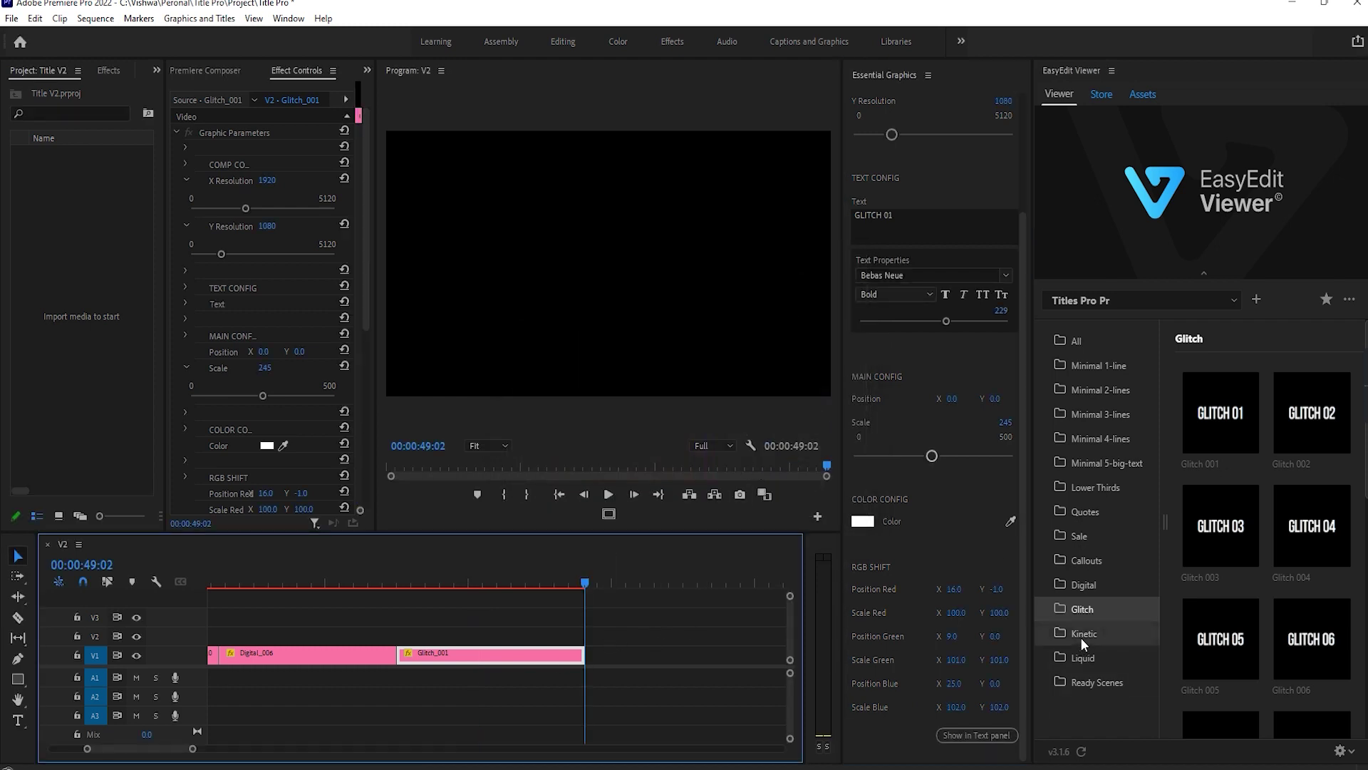
click(1082, 636)
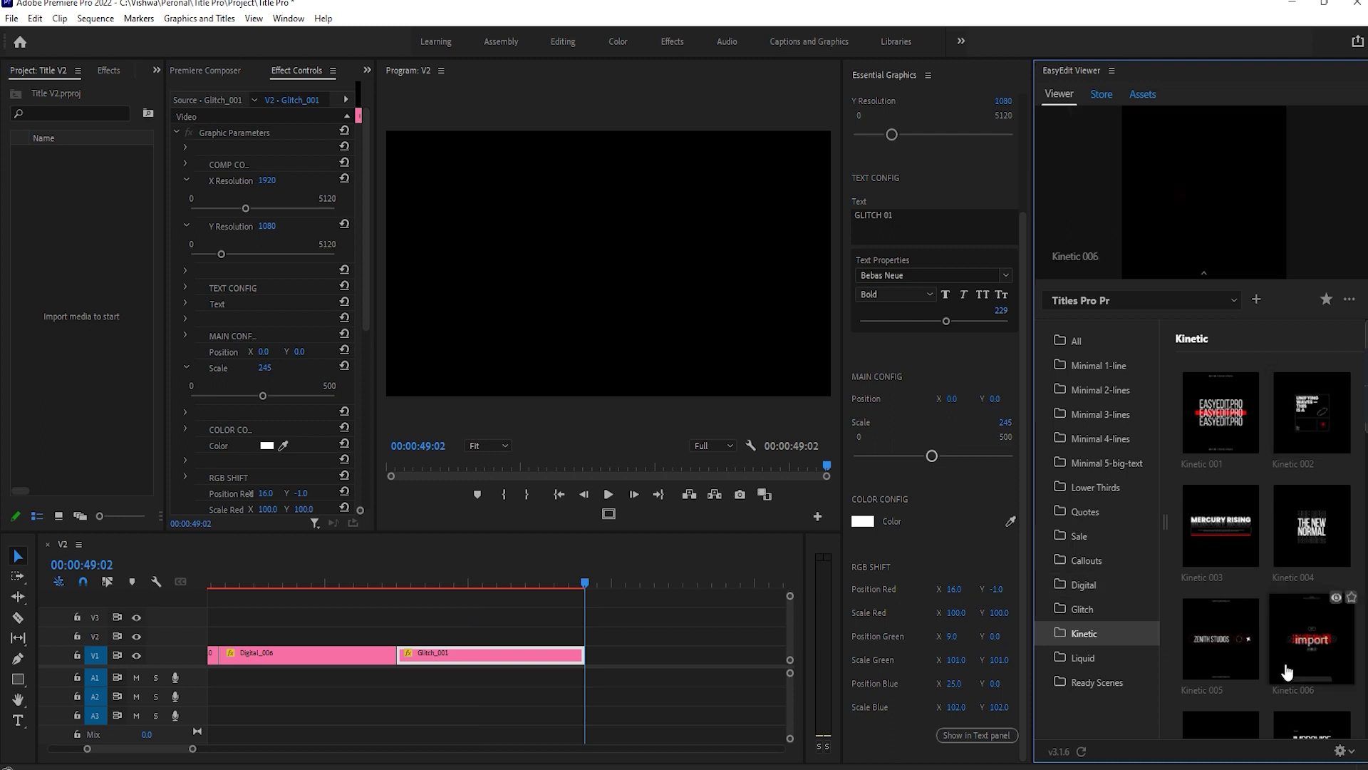
scroll(1227, 561, down, 3)
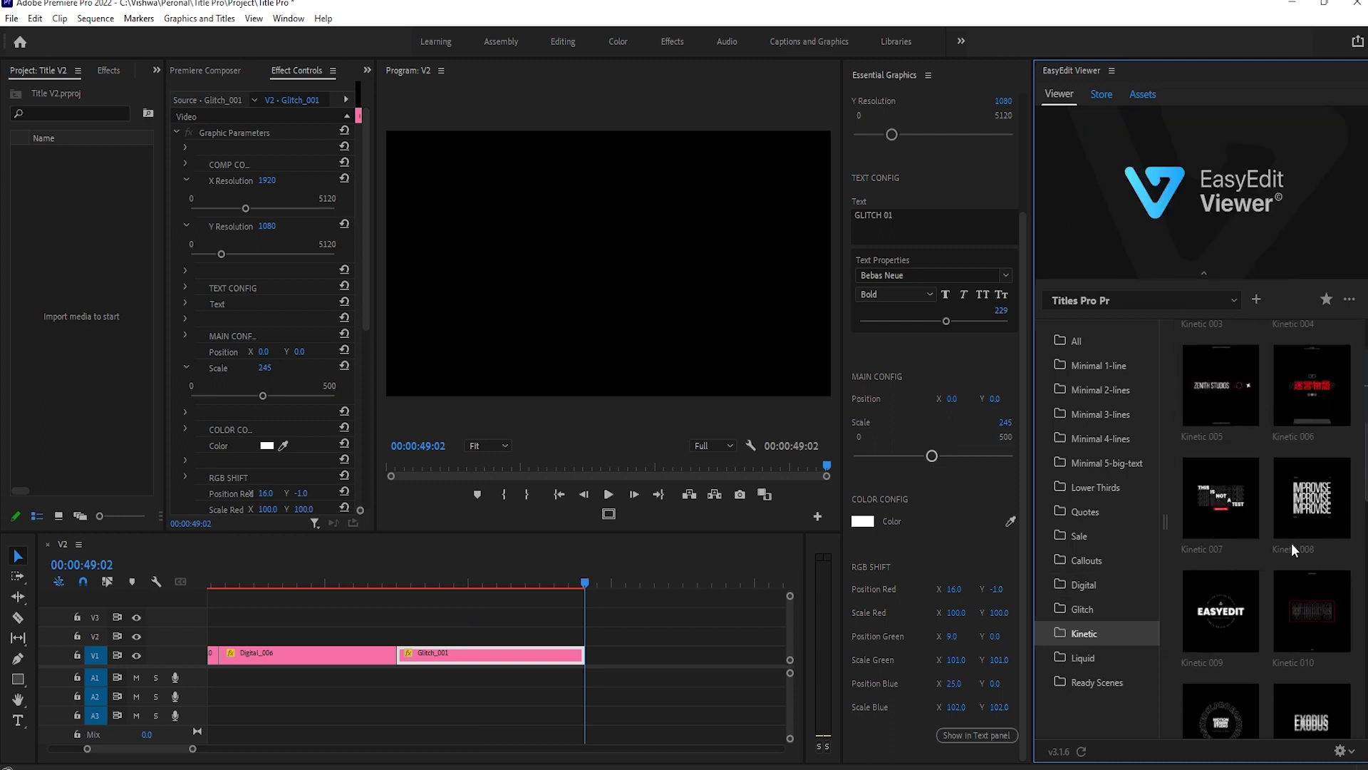
scroll(1291, 542, down, 3)
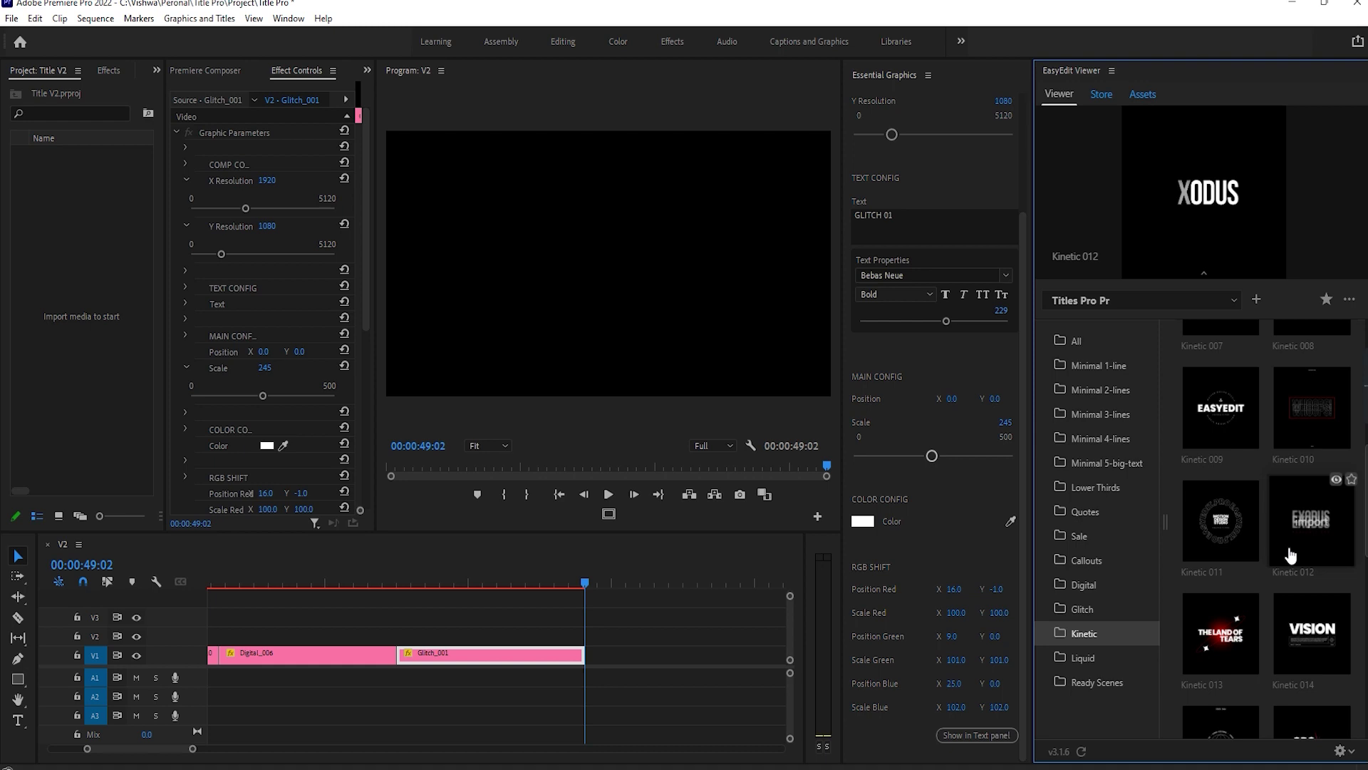
click(1221, 632)
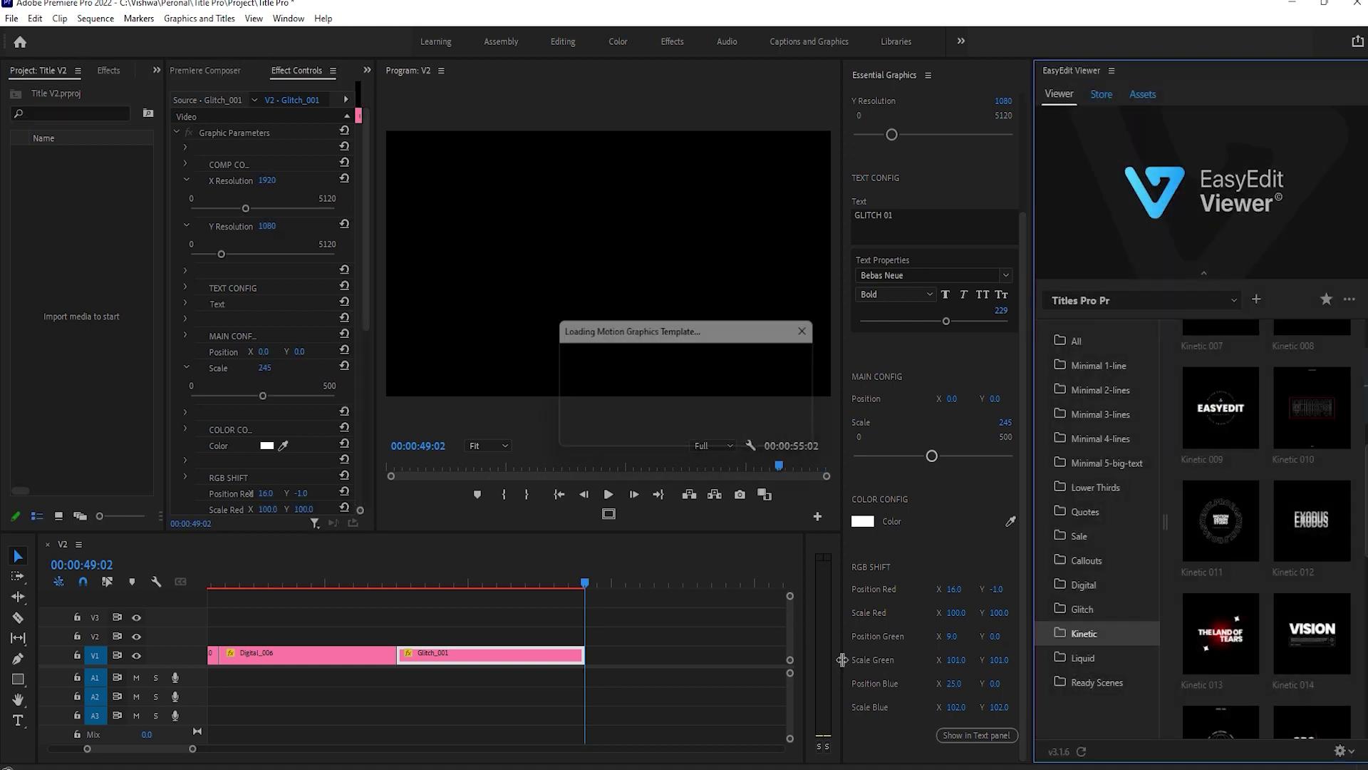
click(640, 611)
key(space)
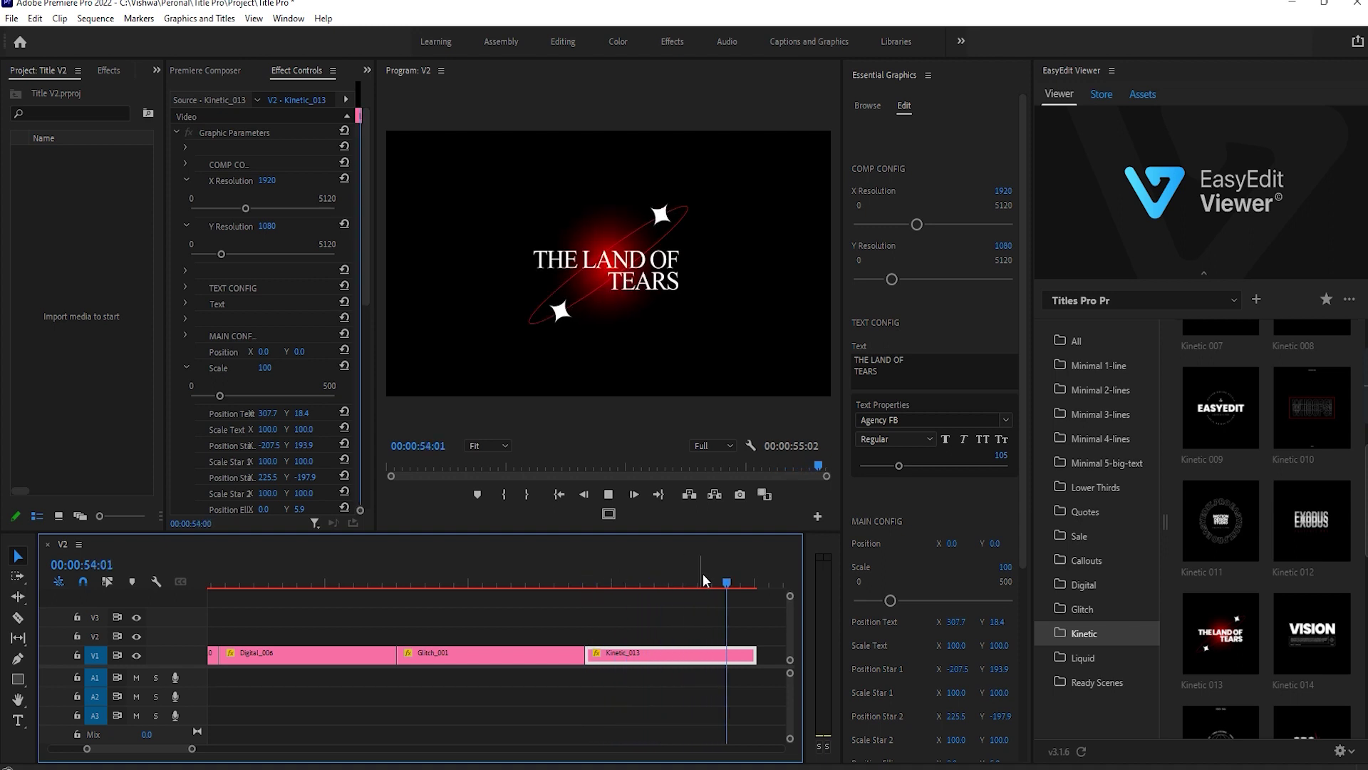
- Change the Kinetic_013 text from THE LAND OF TEARS to THE LAND OF MOTHER
drag(720, 573, 675, 573)
click(859, 370)
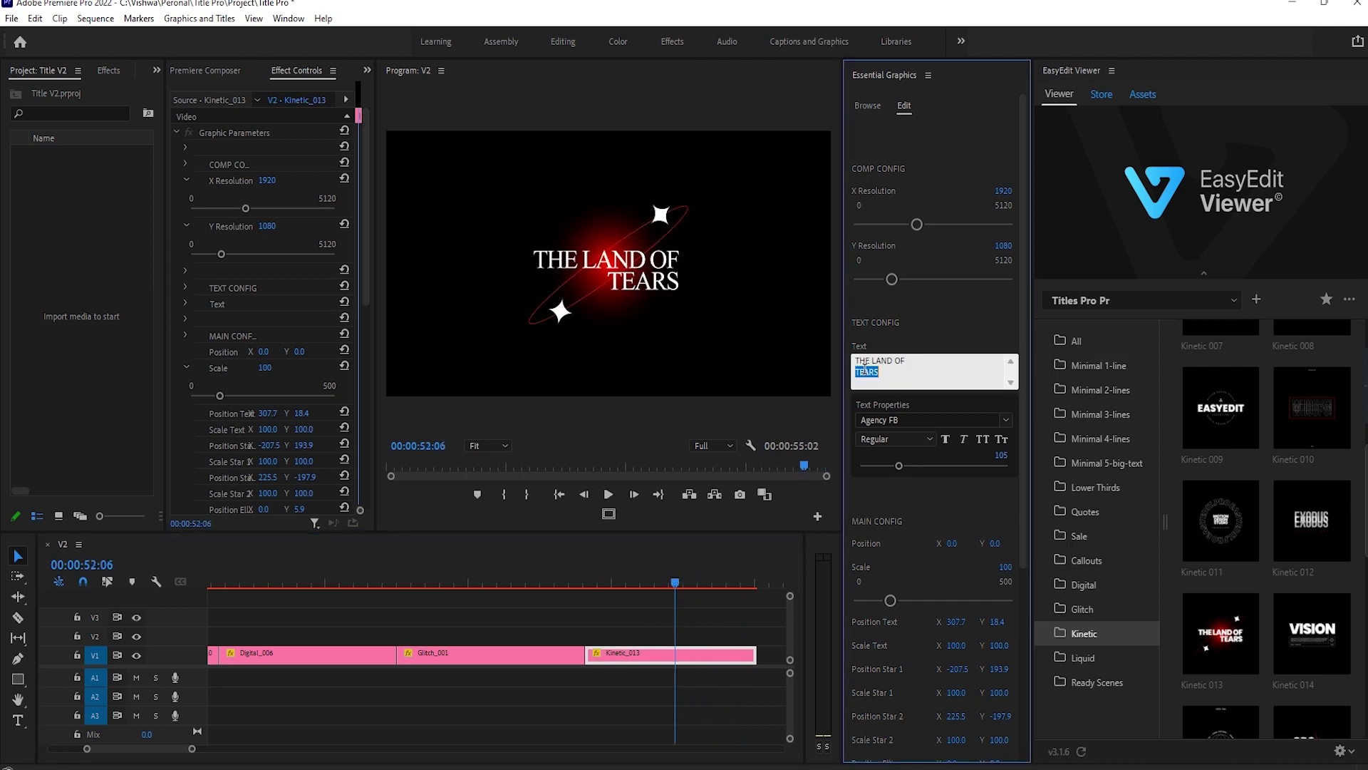
text(MOTH)
click(973, 502)
scroll(861, 612, down, 1)
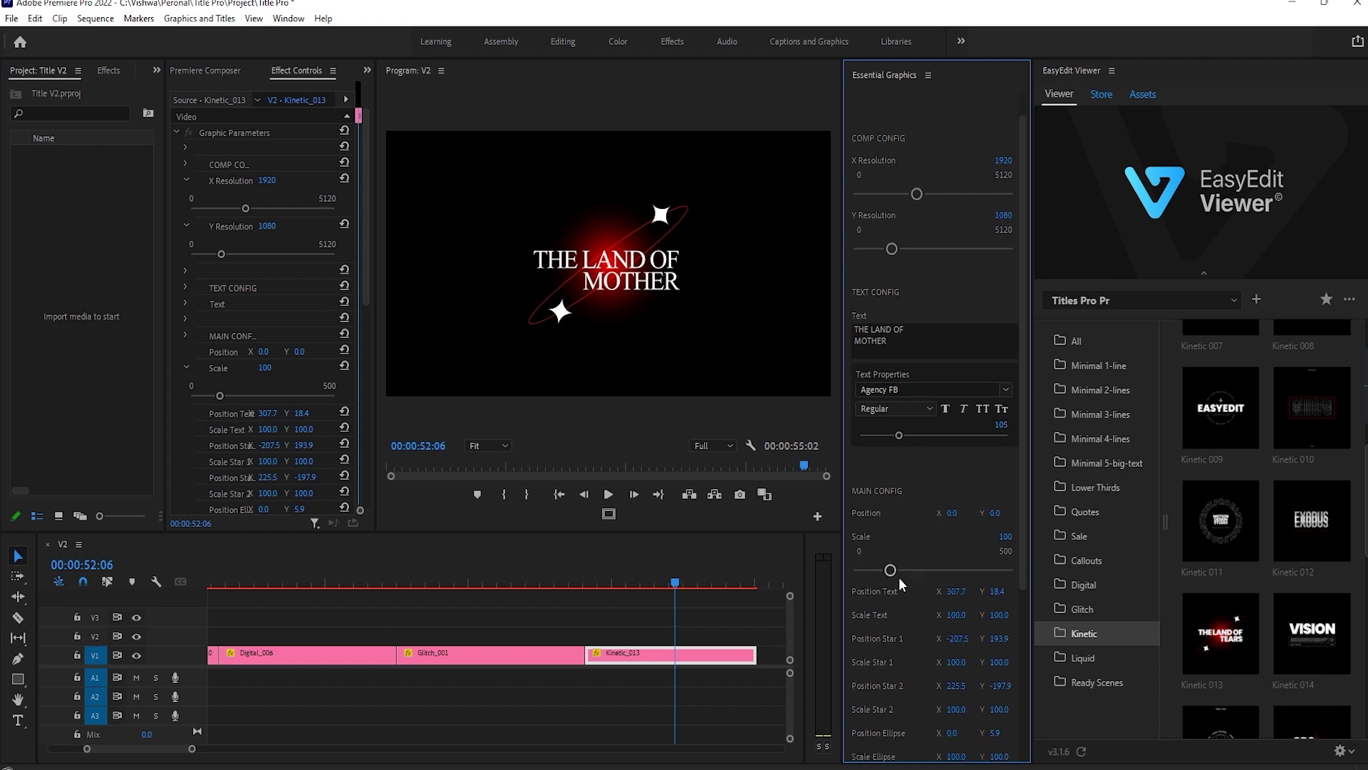
- Set Scale to 123 and Scale Text to 107, then reposition the two stars
drag(893, 573, 896, 571)
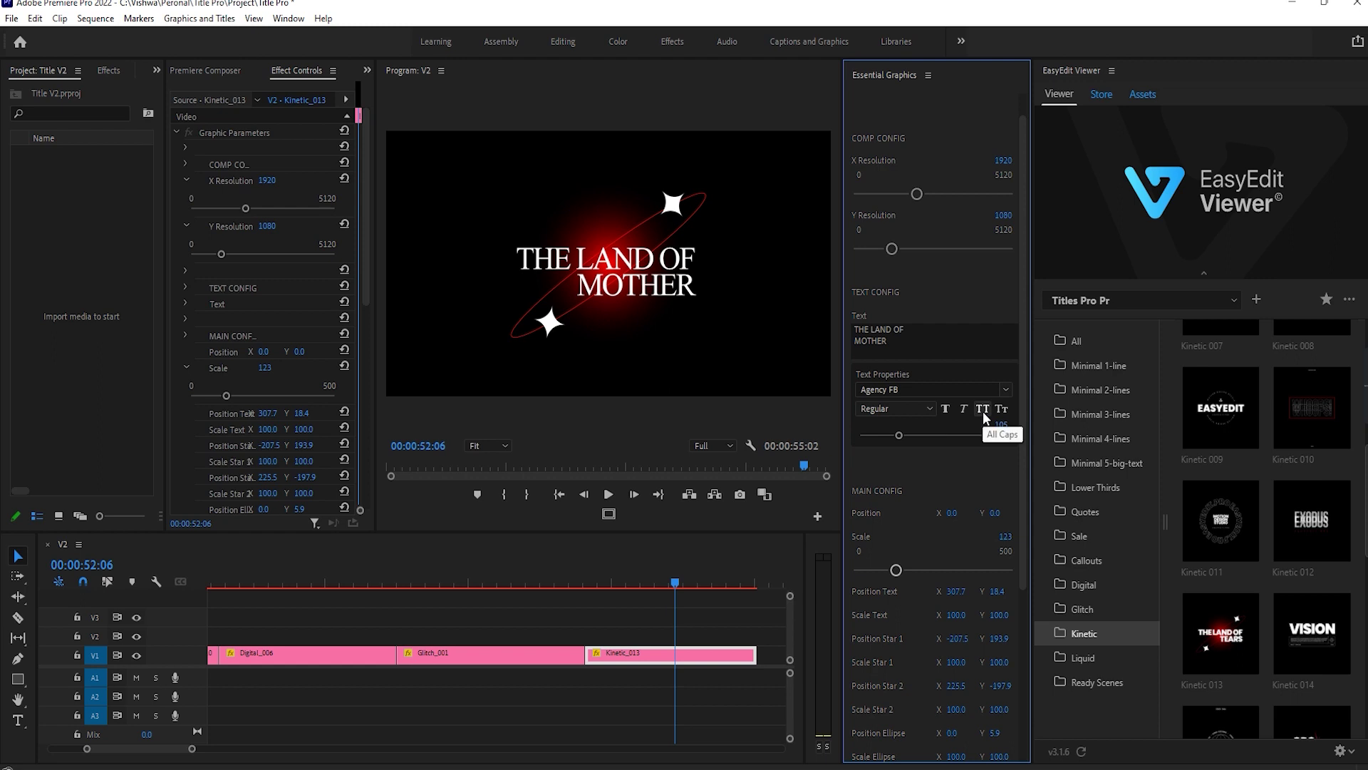
scroll(934, 482, down, 3)
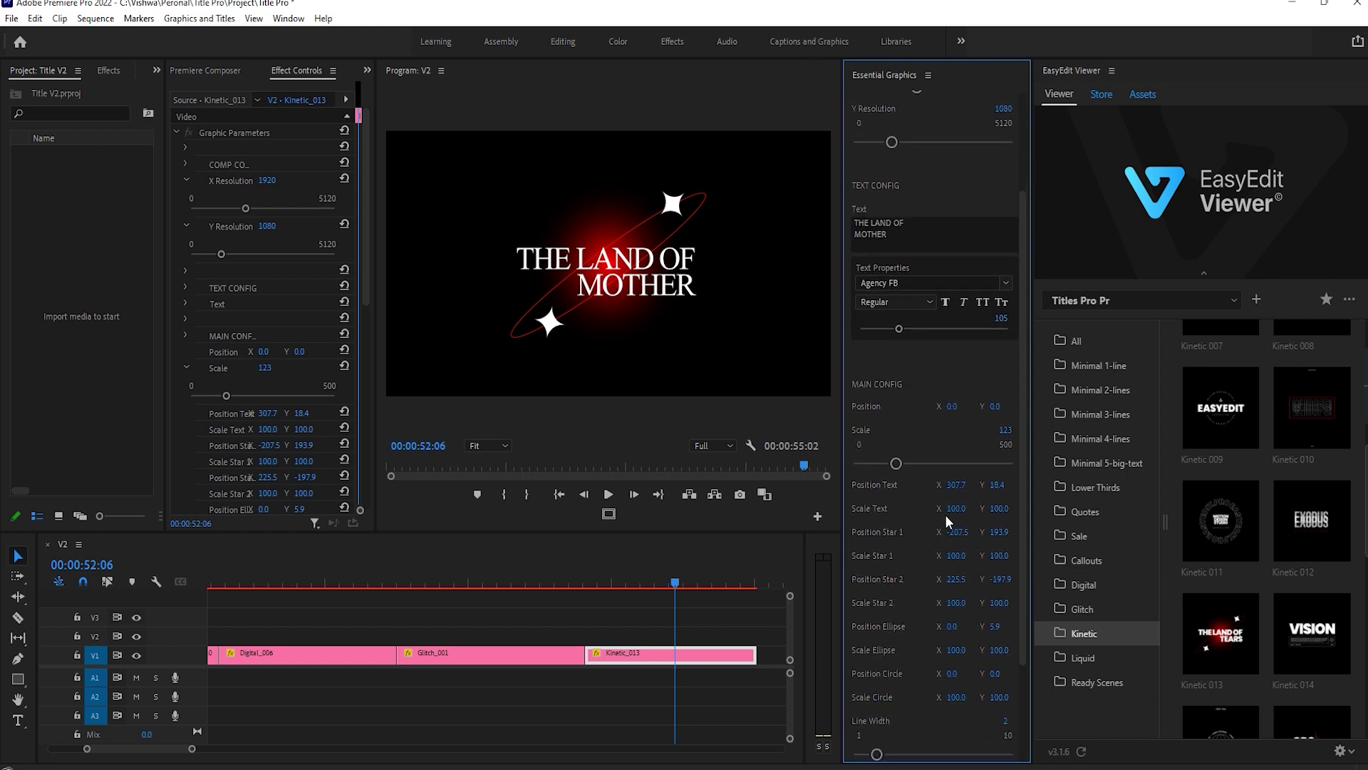
drag(956, 508, 966, 508)
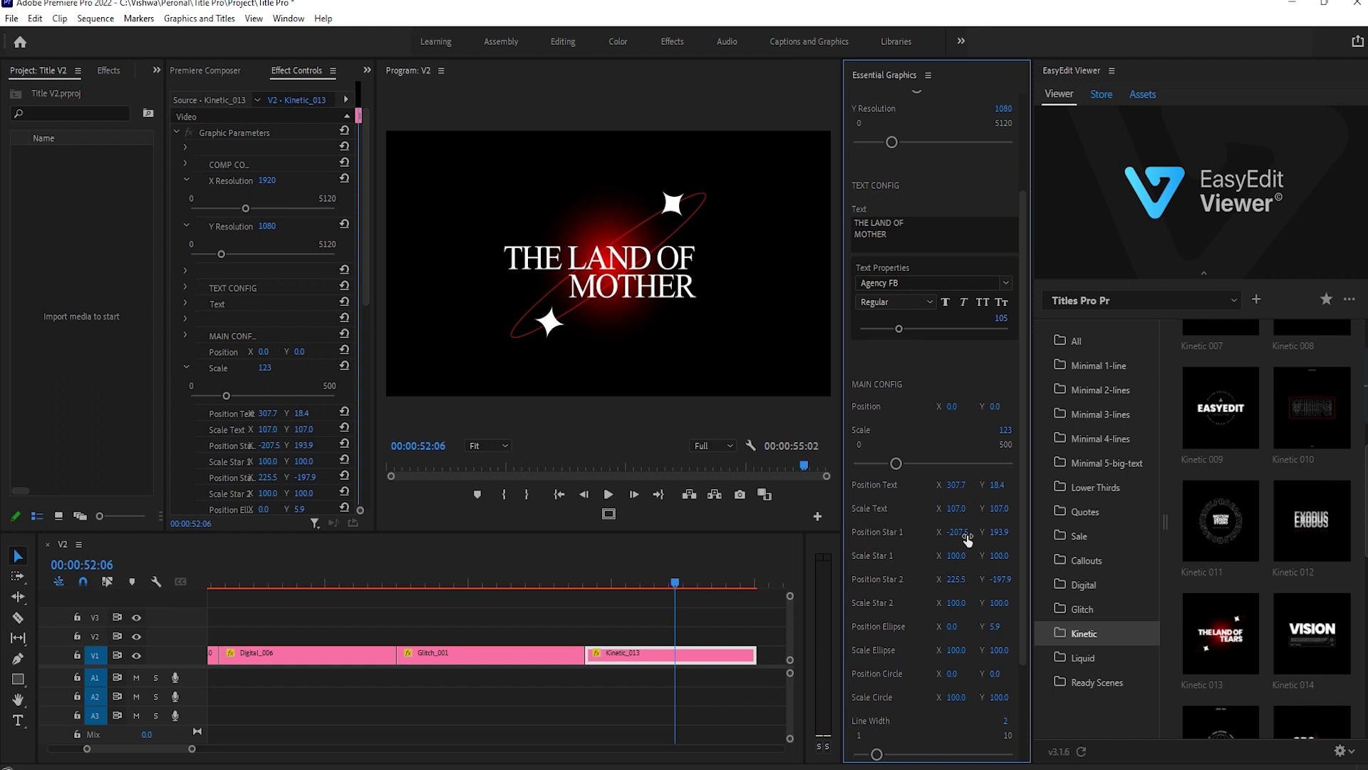
drag(965, 535, 888, 535)
drag(999, 532, 1053, 579)
drag(956, 578, 952, 626)
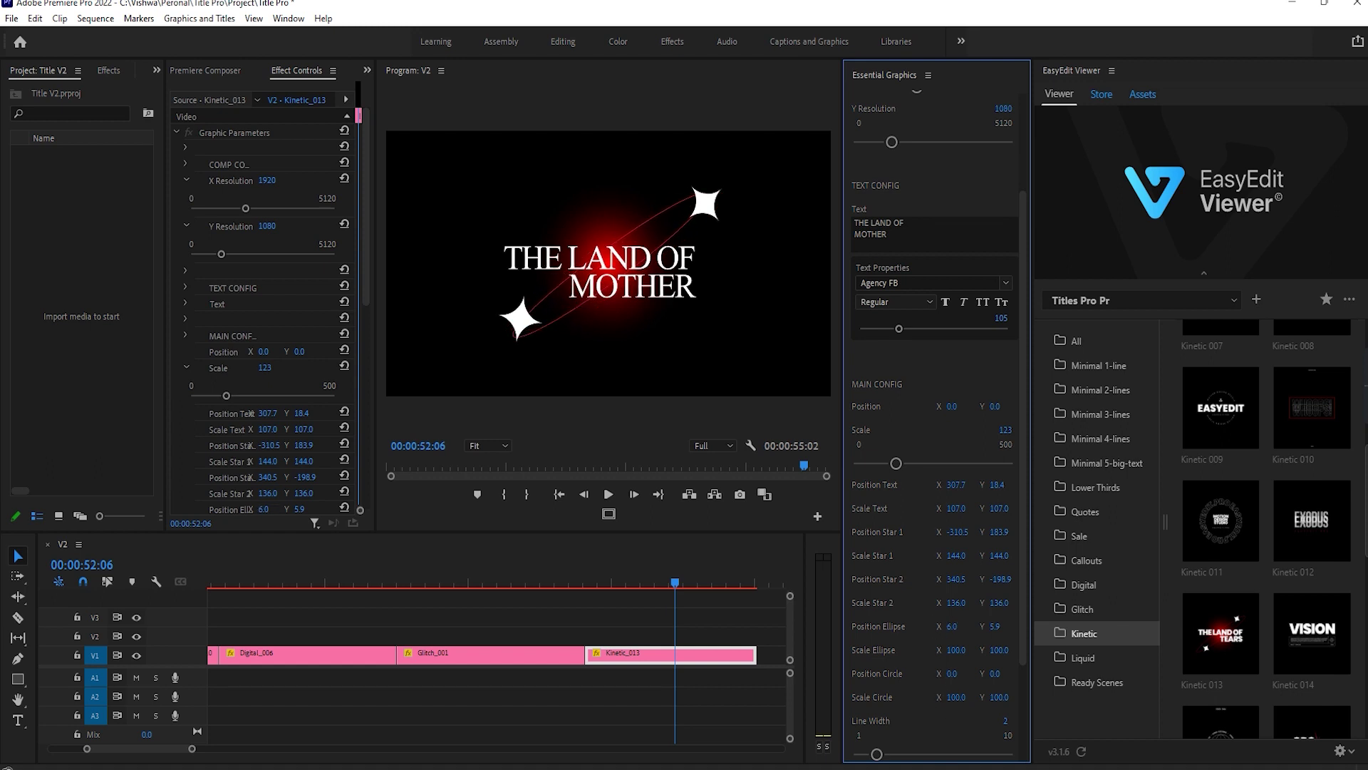
- Shift the red glow circle sideways and thicken the ellipse to Line Width 6
mouse_move(954, 674)
mouse_down()
mouse_move(966, 674)
mouse_move(967, 695)
mouse_up()
scroll(917, 718, down, 3)
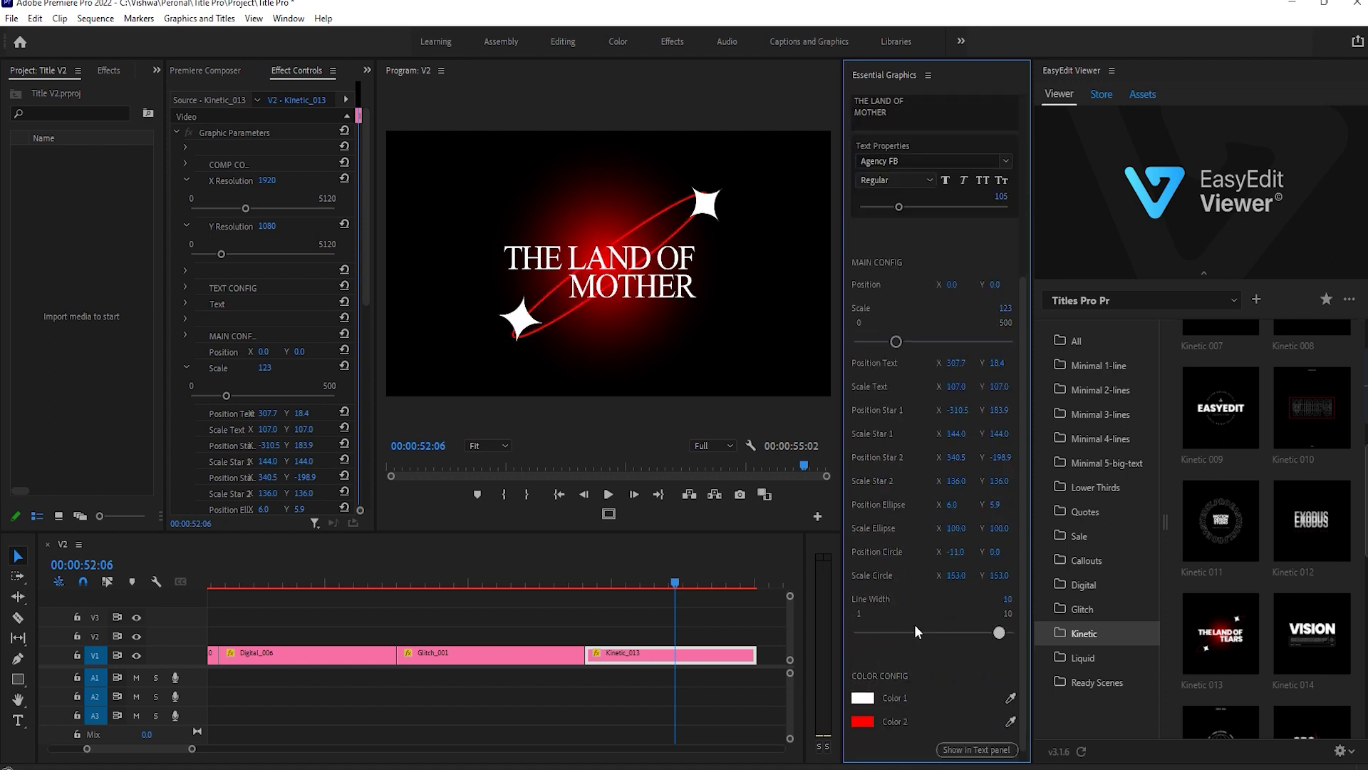
drag(899, 632, 938, 640)
scroll(935, 647, down, 1)
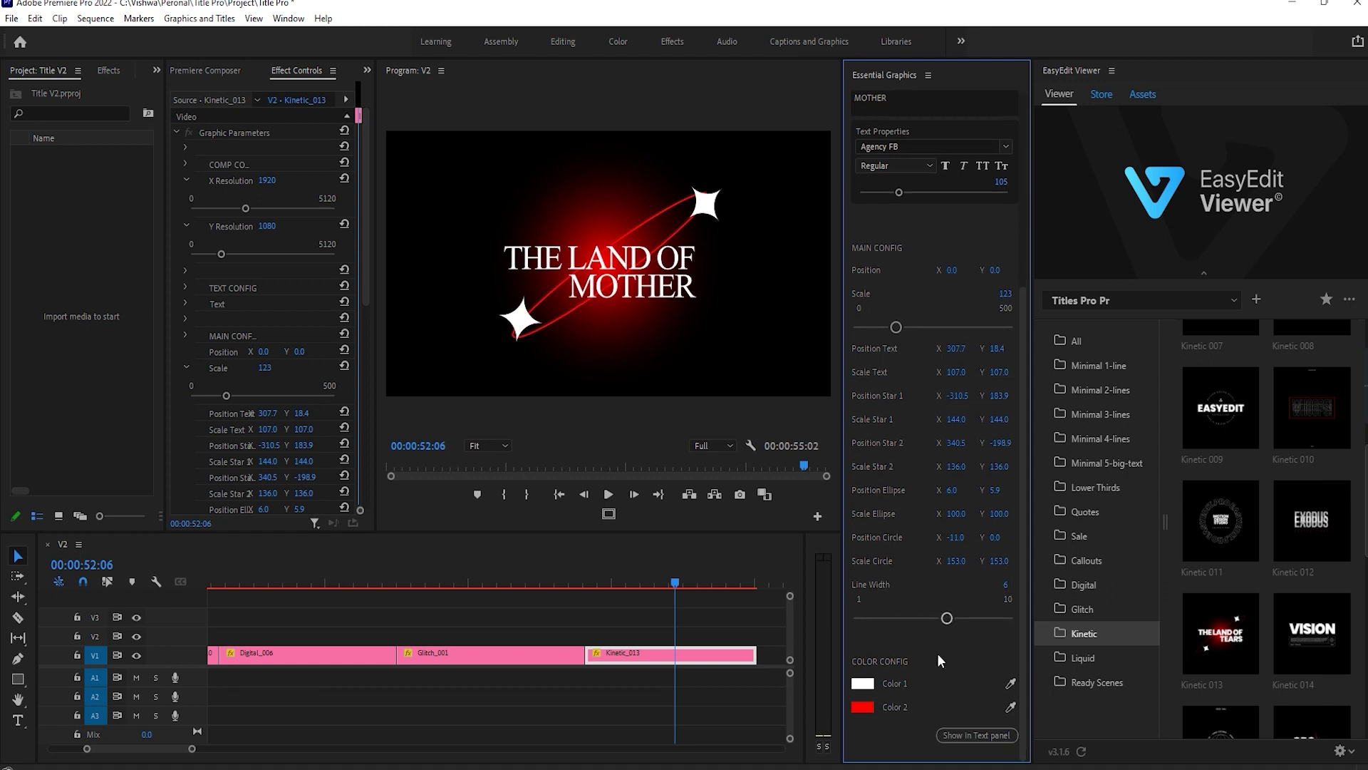
click(864, 683)
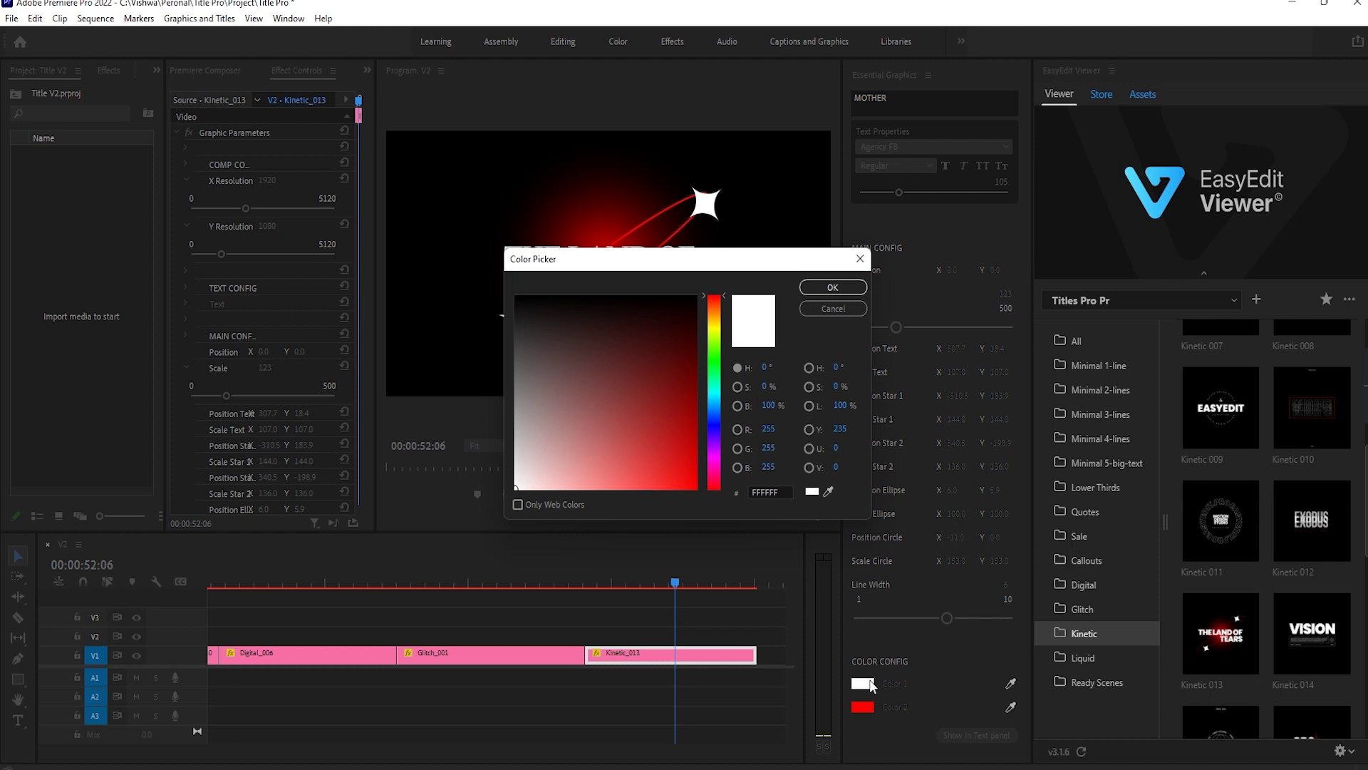
click(830, 309)
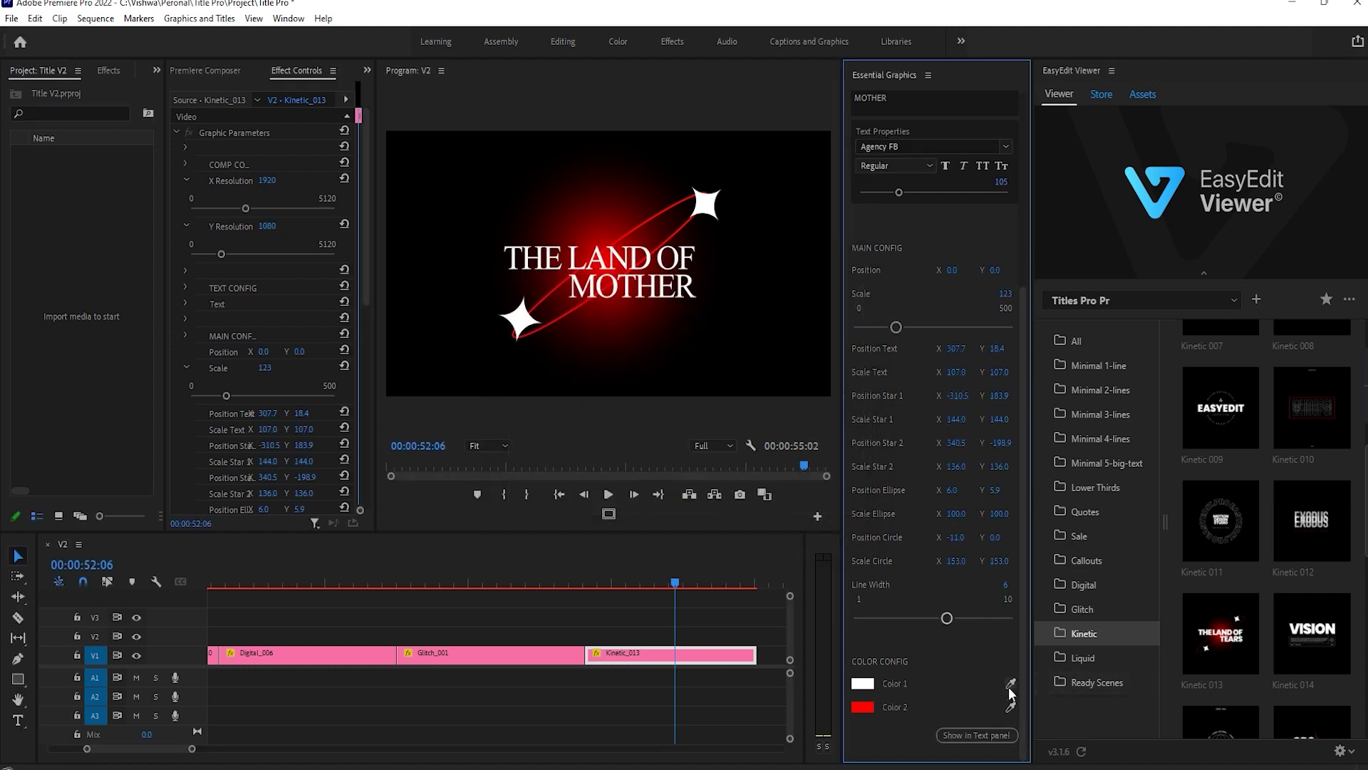
click(660, 582)
key(space)
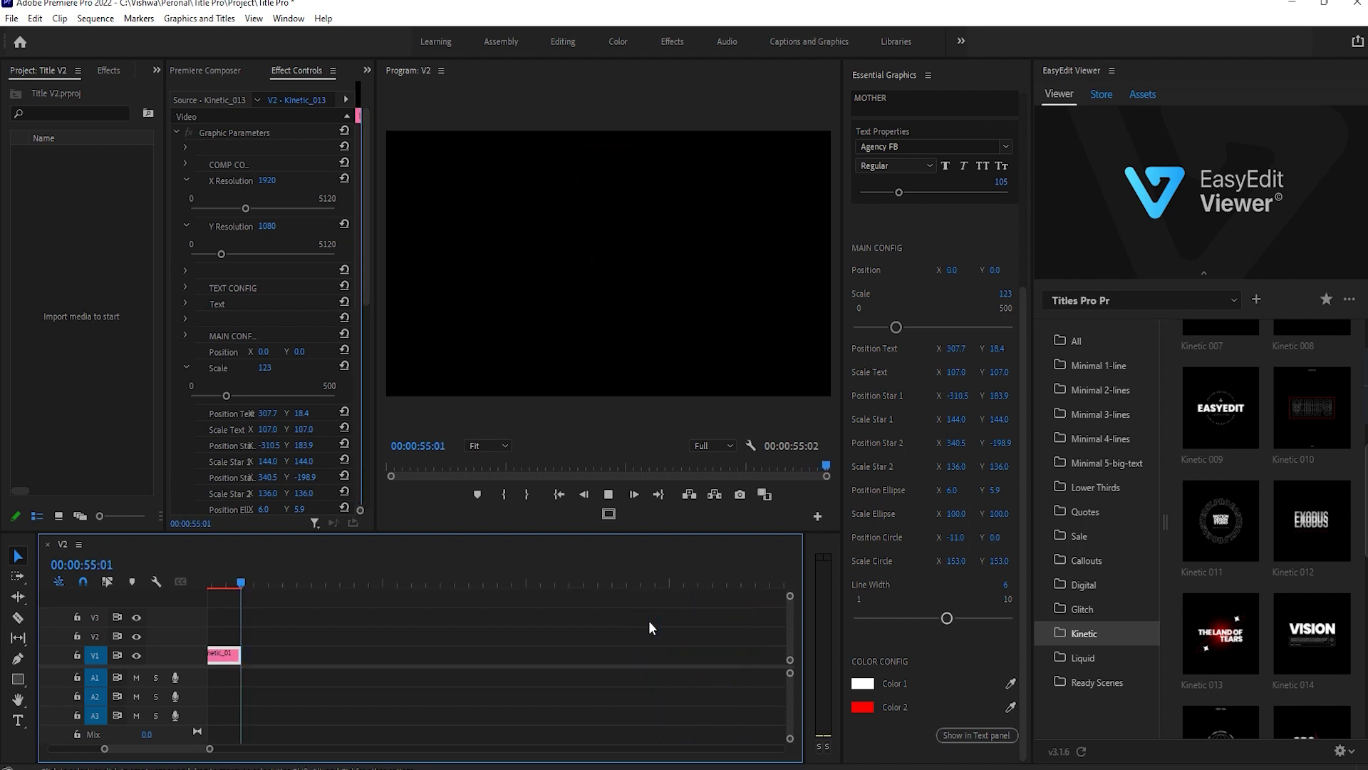
- Append the Liquid_008 title 'THIS IS A DISTRACTION' after Kinetic_013 and preview it
click(1044, 657)
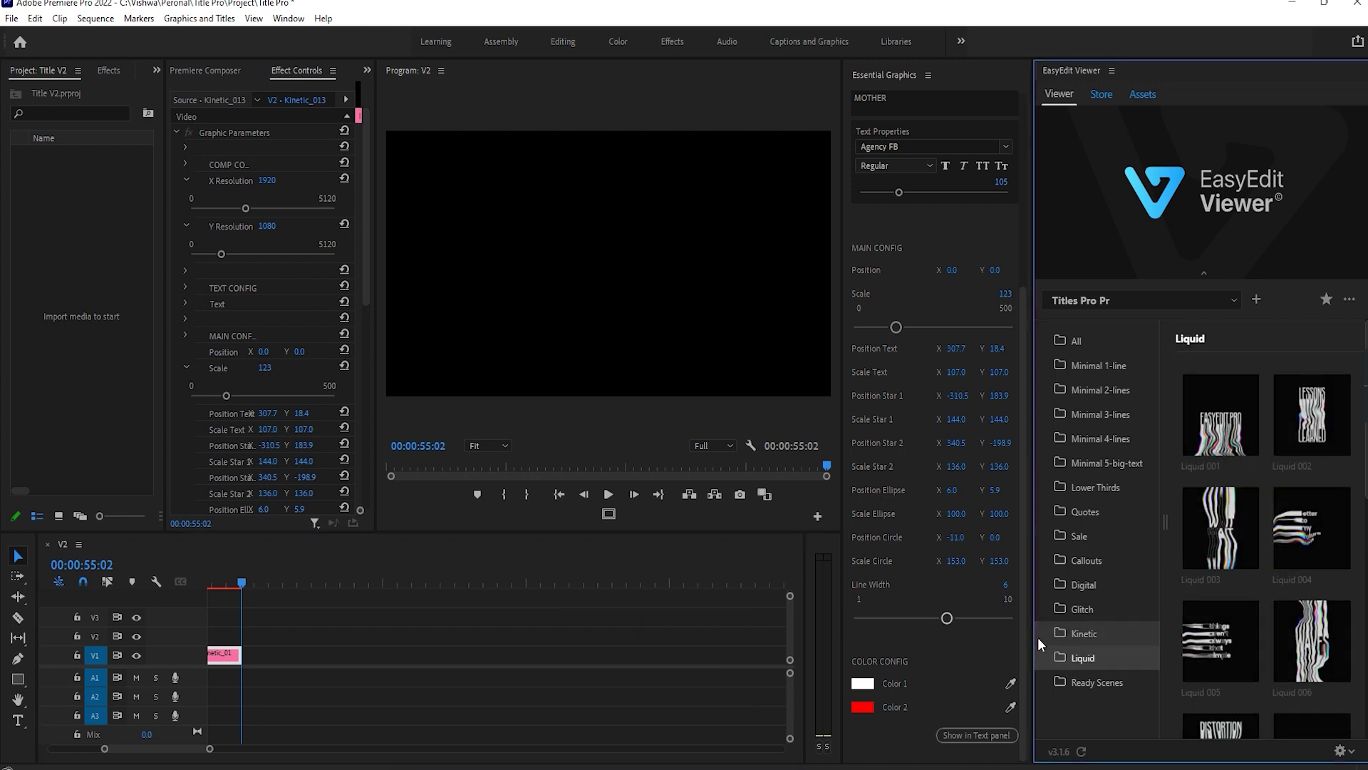
mouse_move(1287, 460)
scroll(1266, 600, down, 3)
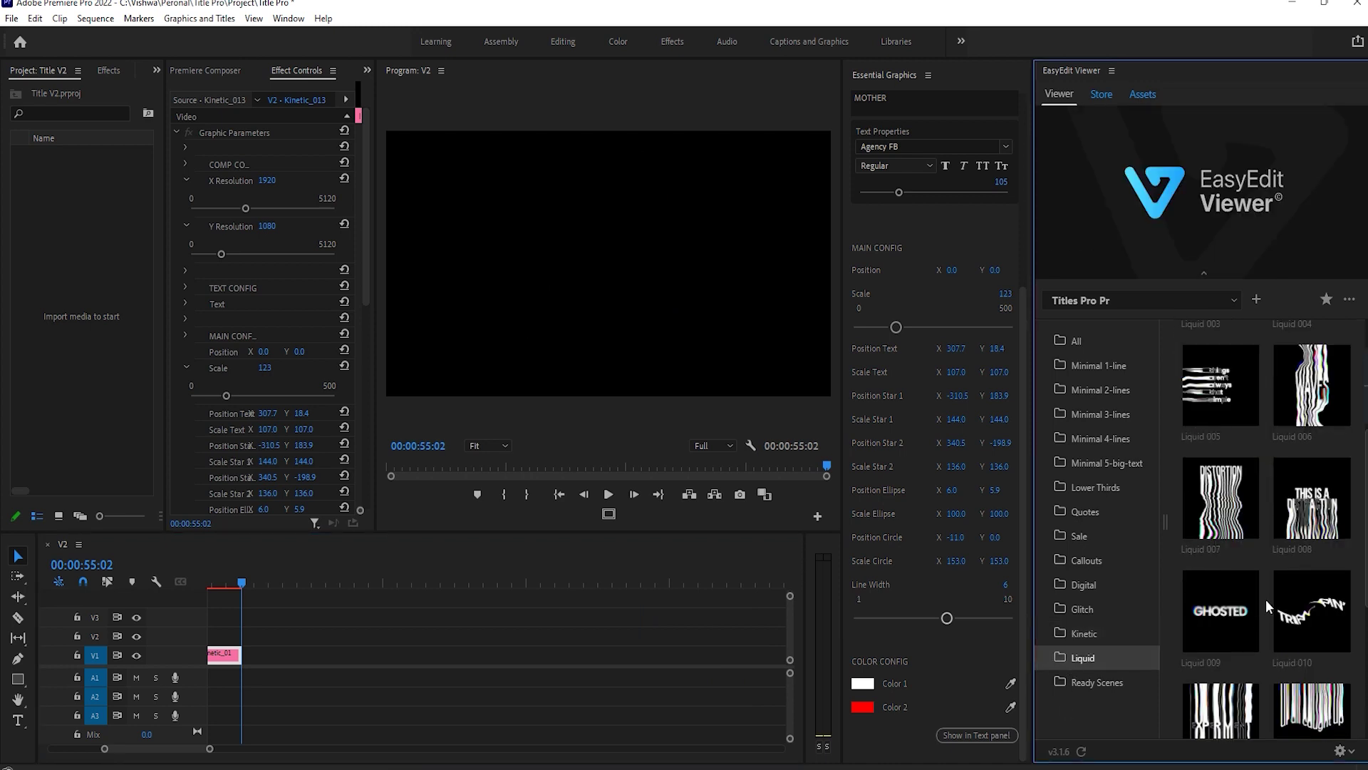
click(1299, 519)
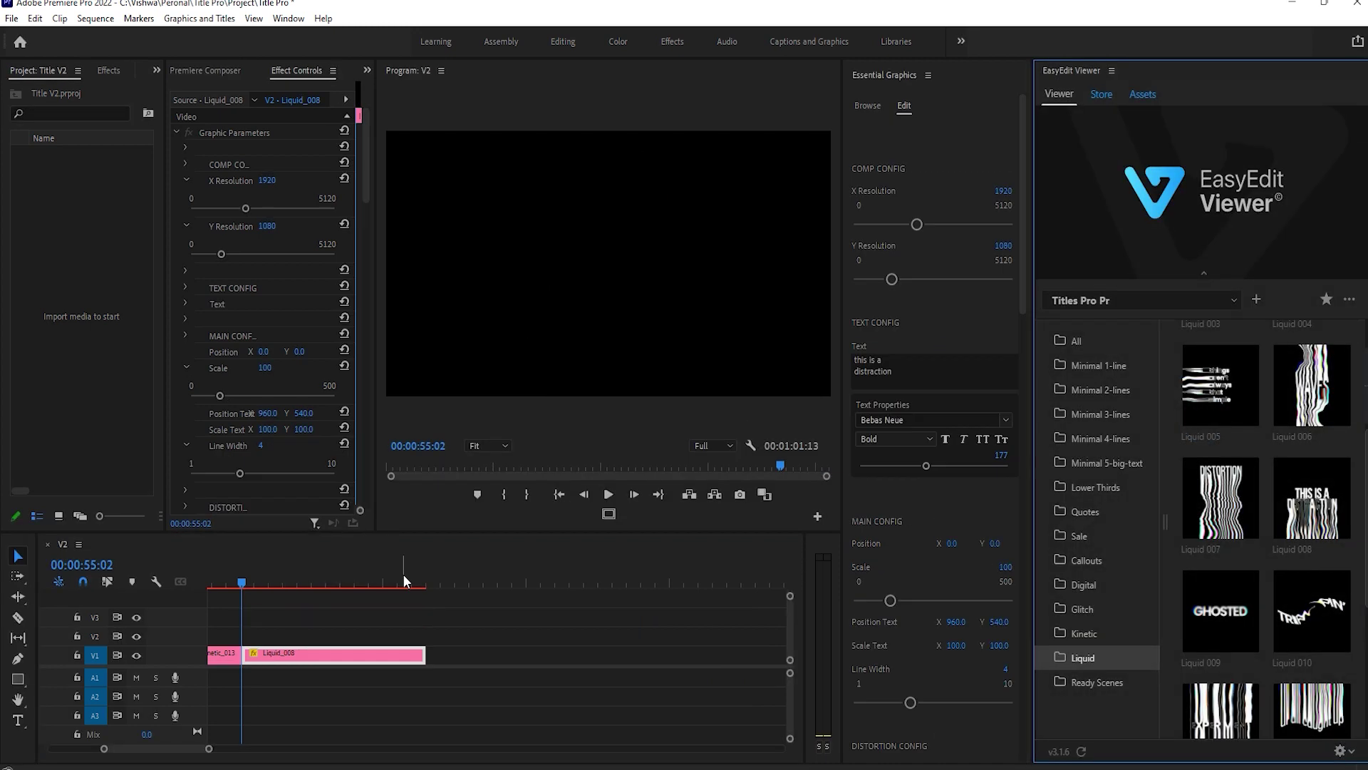
click(389, 606)
key(space)
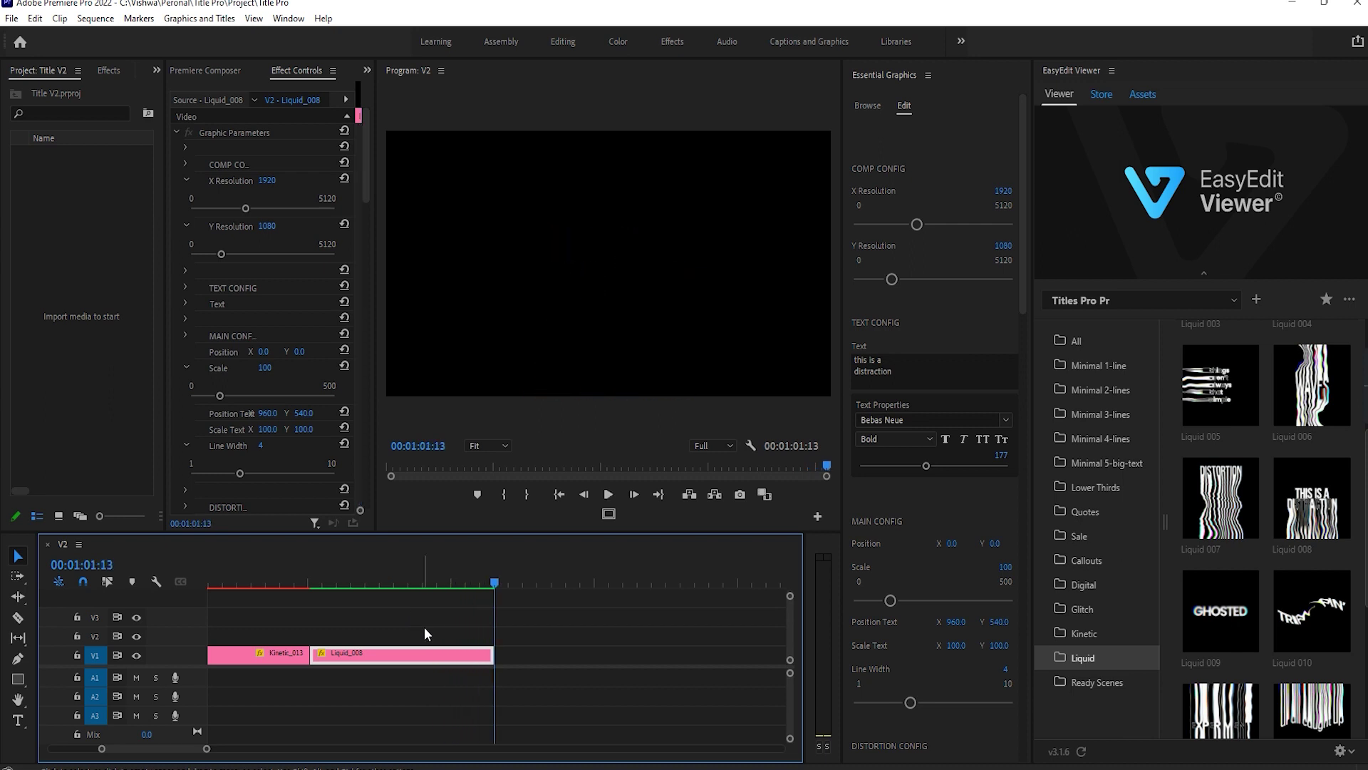
- Import Ready_Scene_009 and Ready_Scene_026 after Liquid_008 and play the Titles Pro 2.0 scene
click(1083, 683)
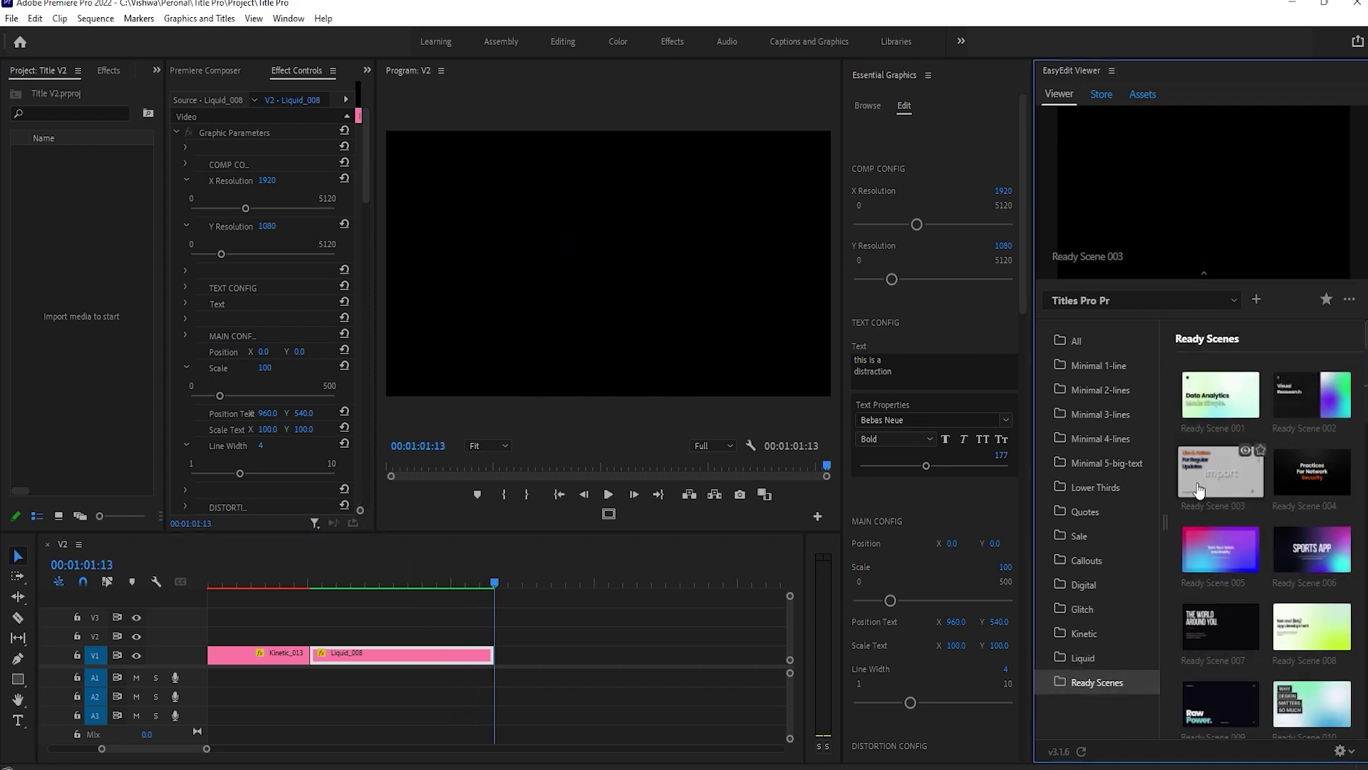
scroll(1247, 542, down, 2)
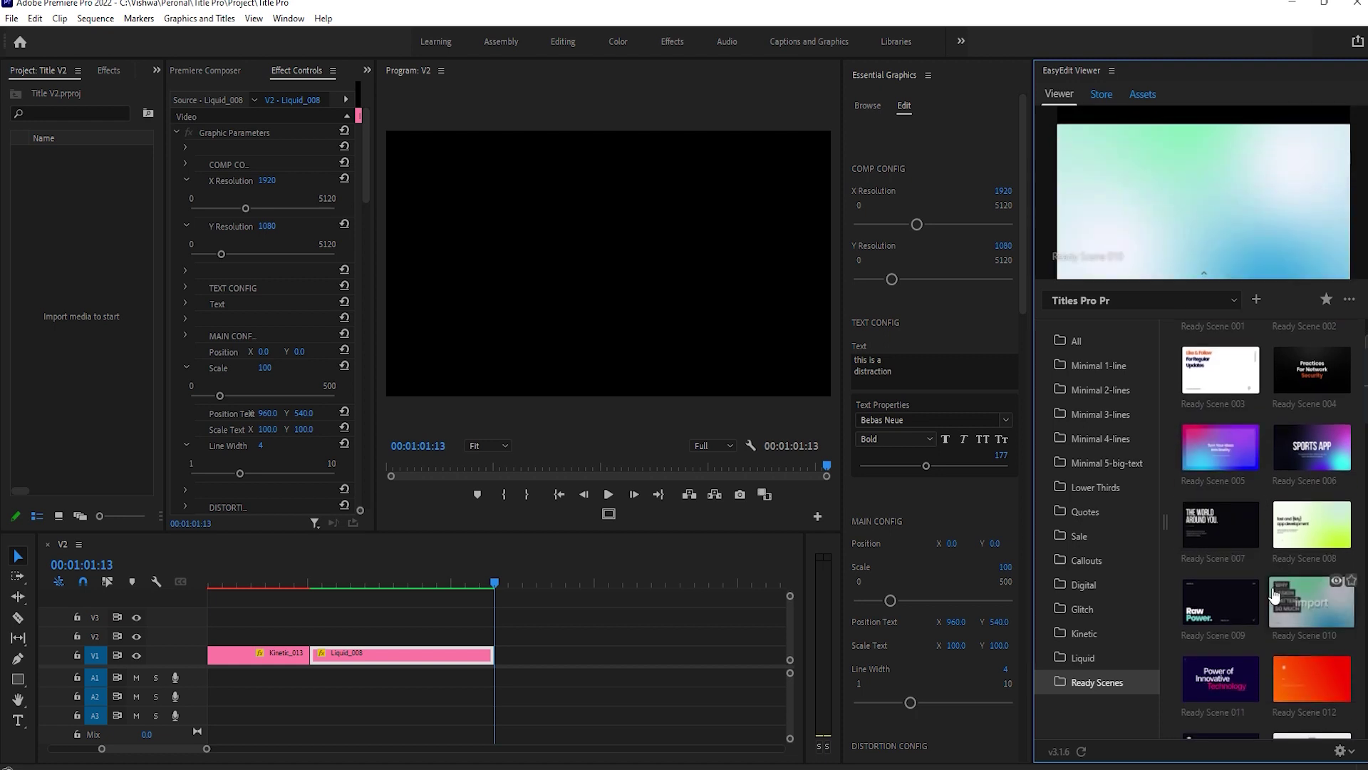
click(1240, 555)
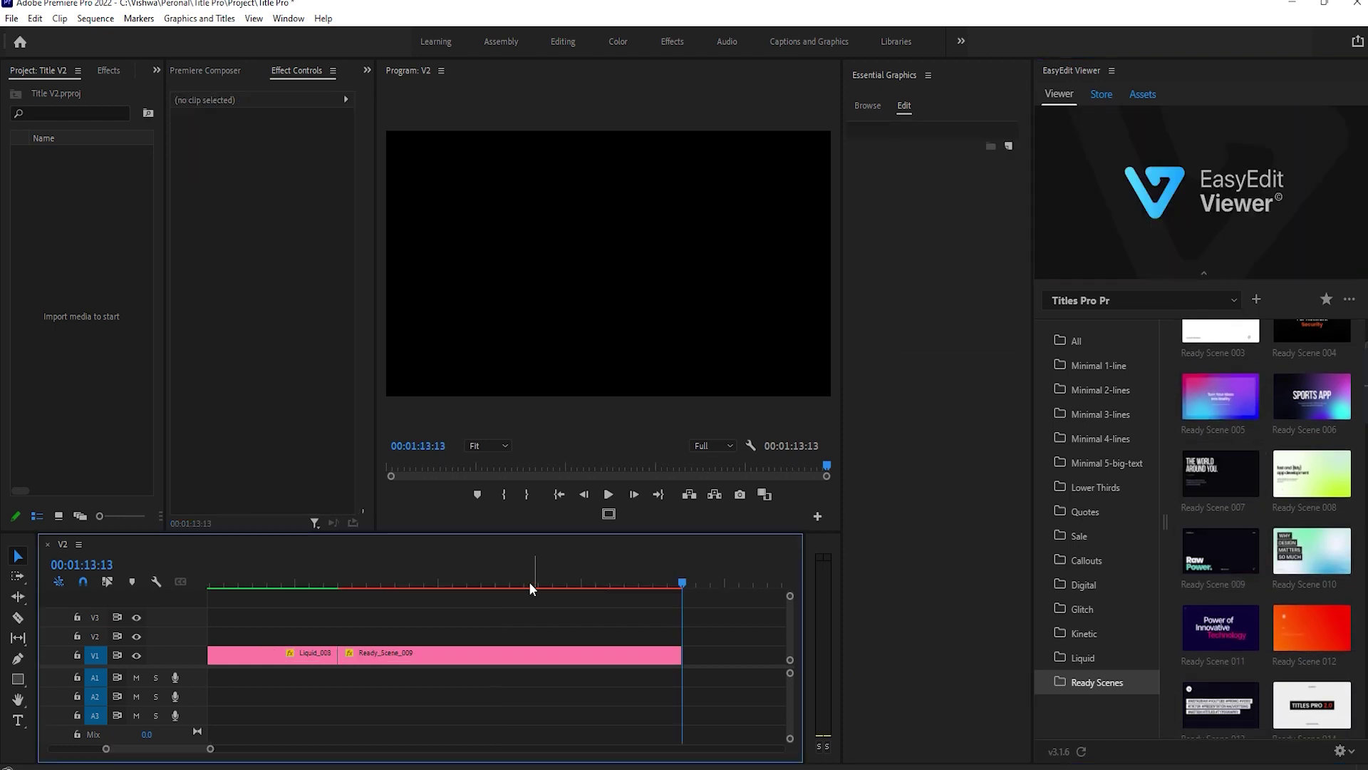
scroll(1289, 625, down, 5)
scroll(1288, 625, down, 3)
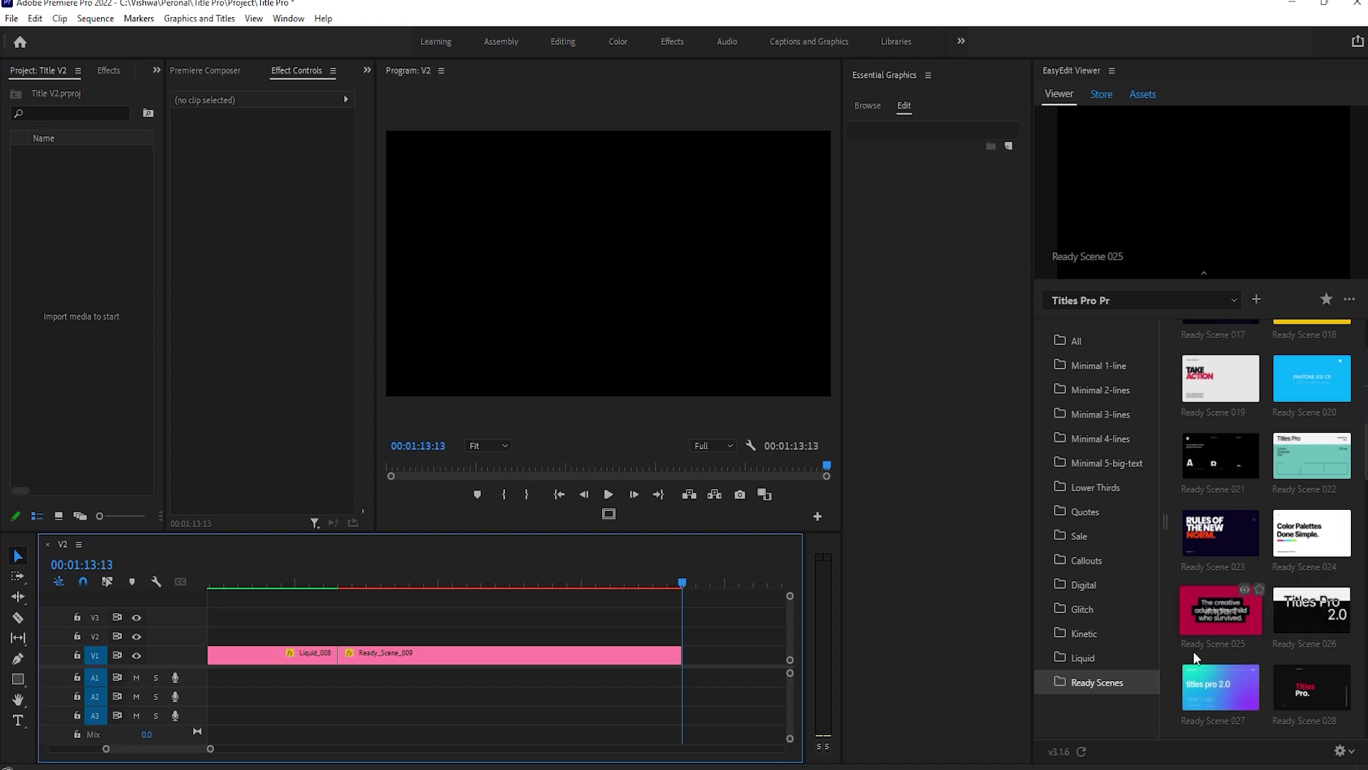
click(1312, 612)
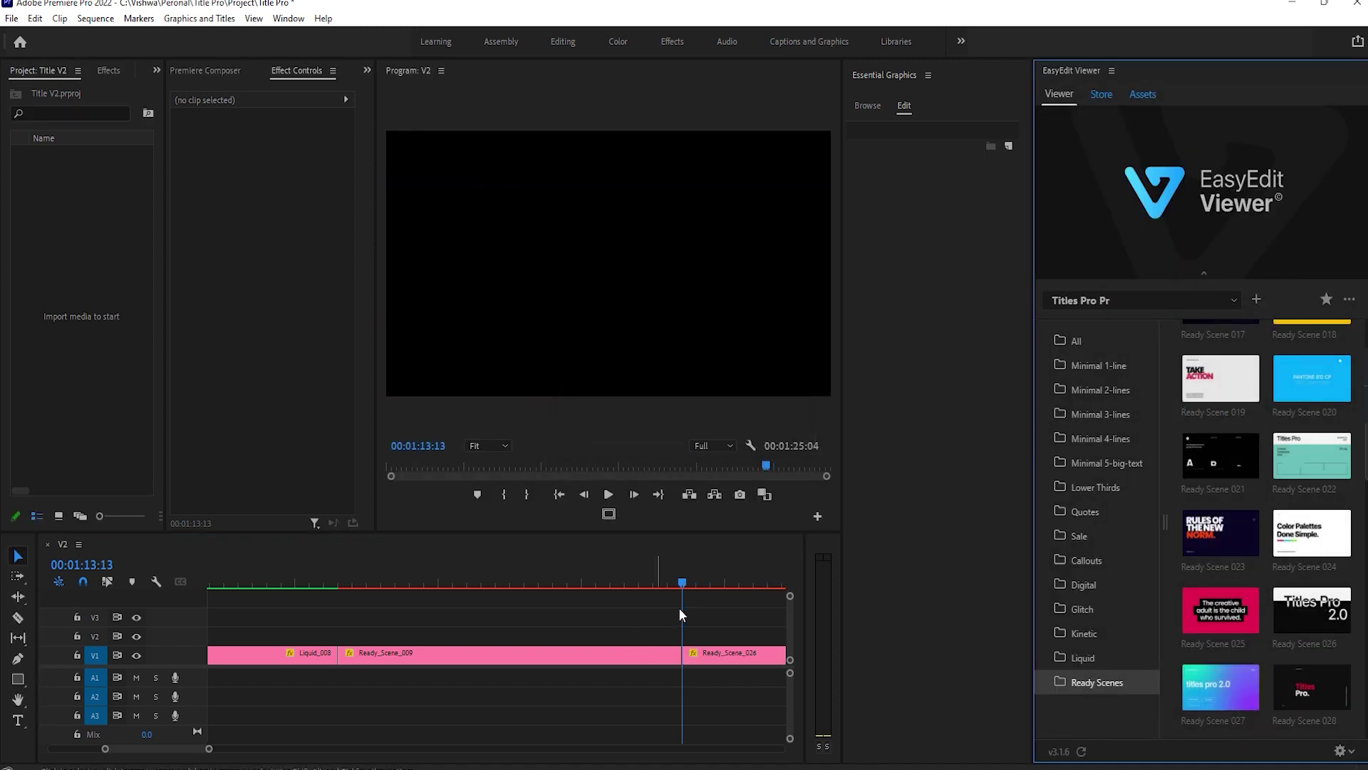
click(708, 612)
key(space)
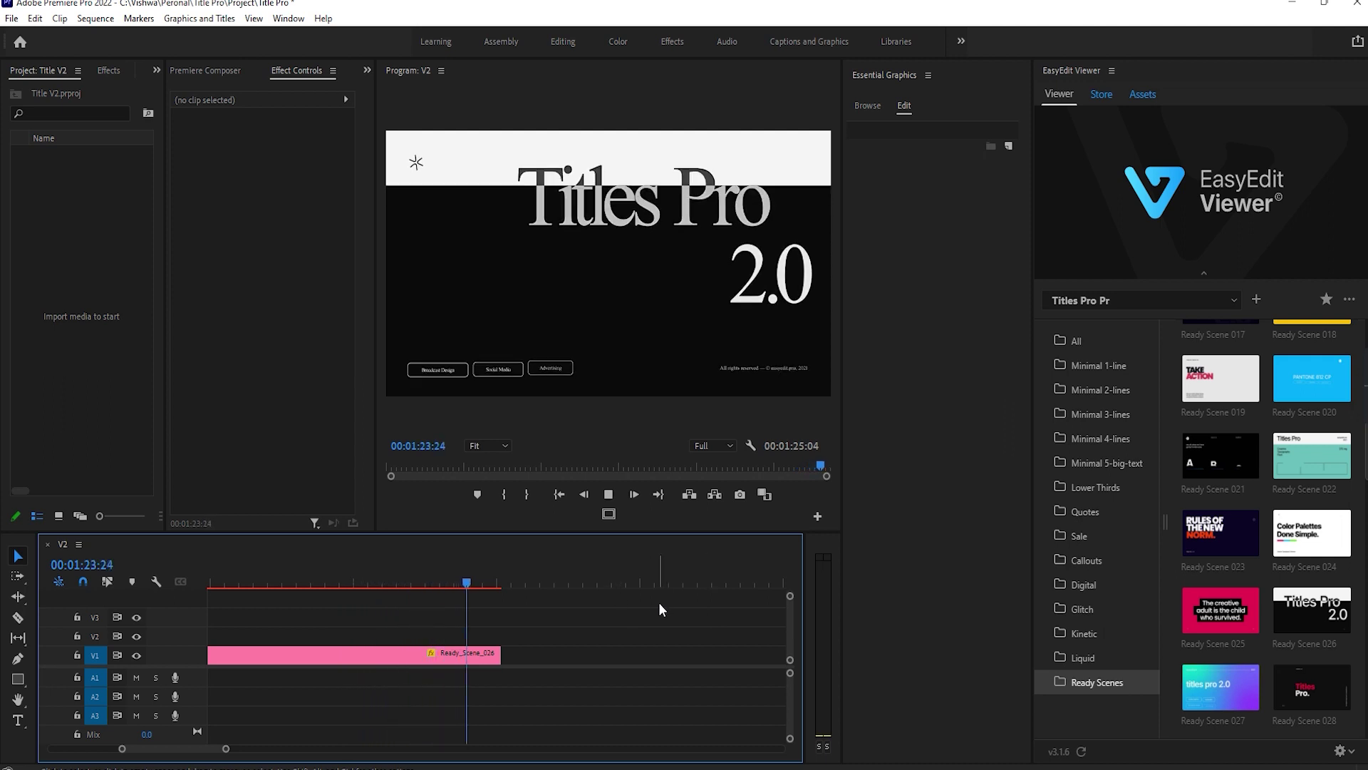
- On Ready_Scene_026, set Scale Logo to 201 and Selection Logo to 23 for a lightning-bolt icon
click(340, 585)
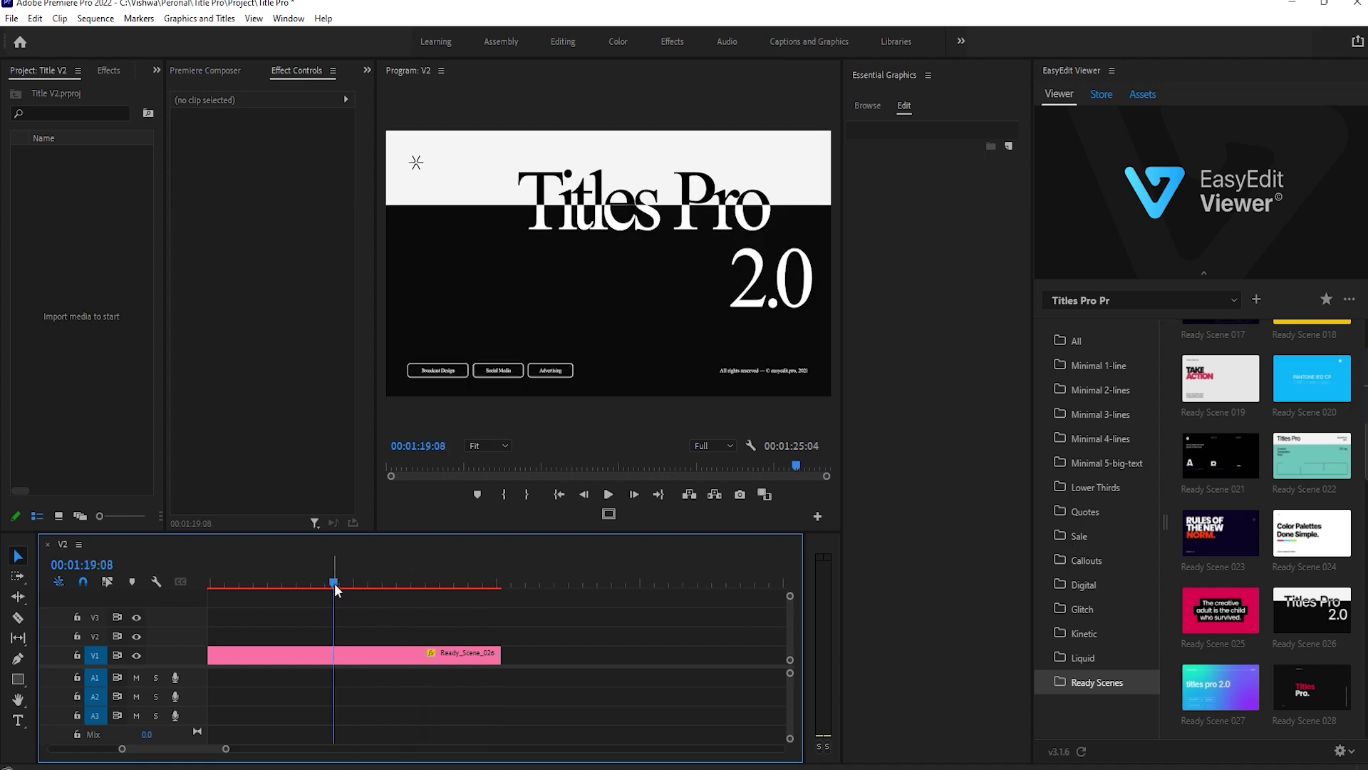
click(388, 662)
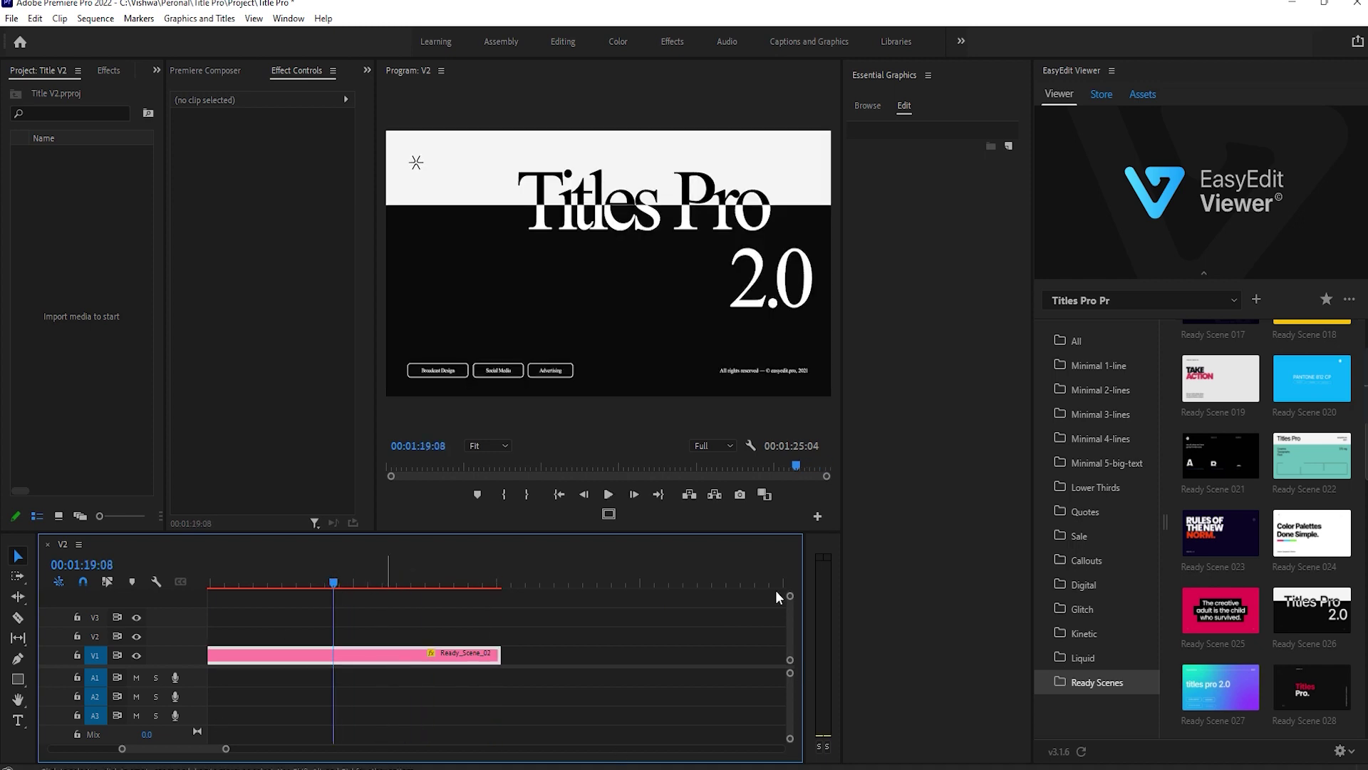
scroll(985, 639, down, 10)
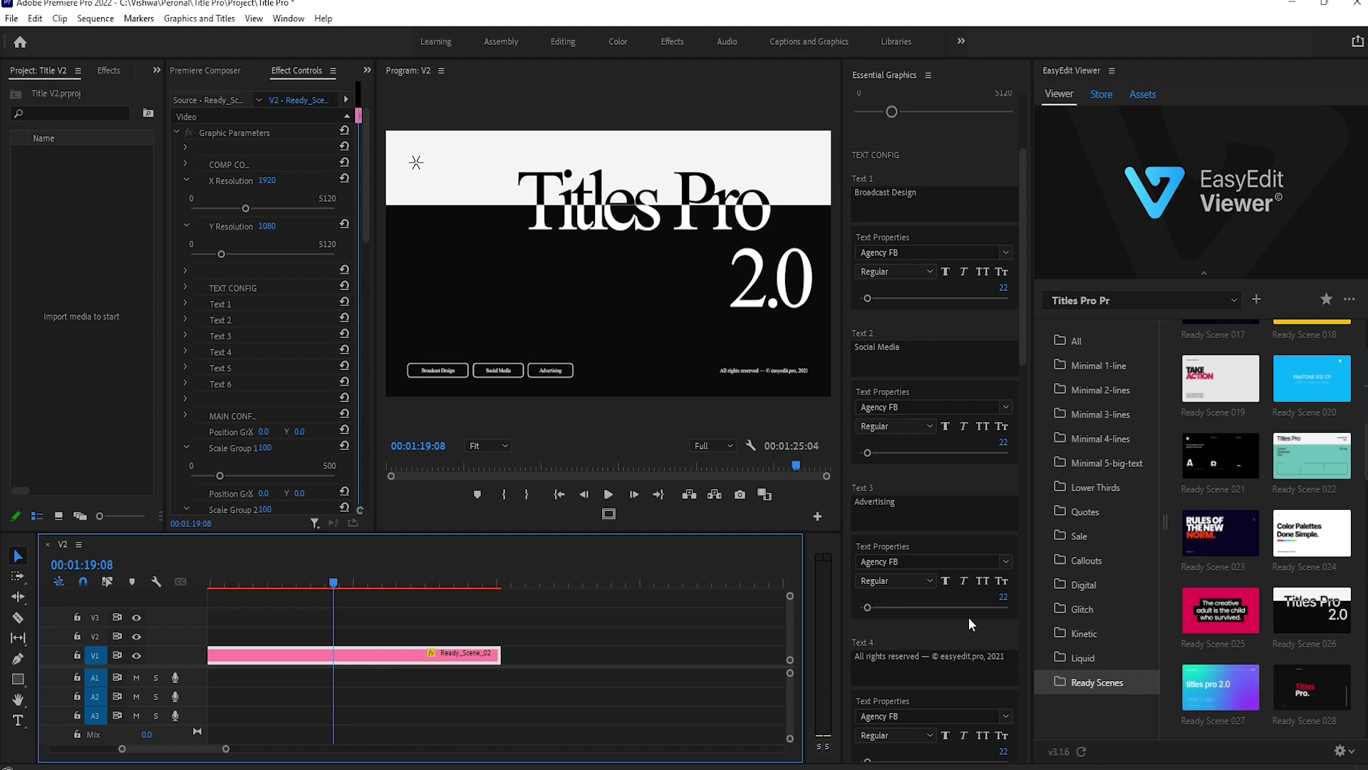
scroll(967, 620, down, 8)
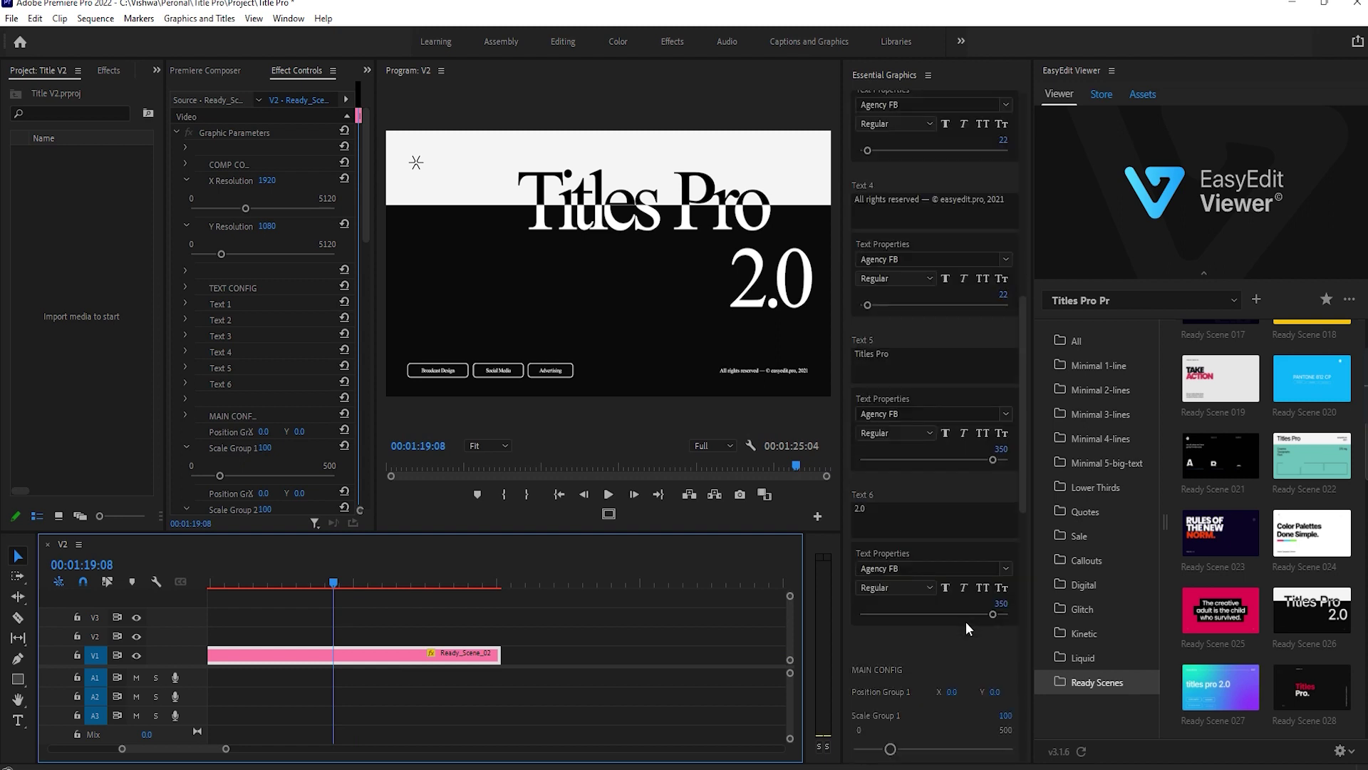
scroll(921, 674, down, 5)
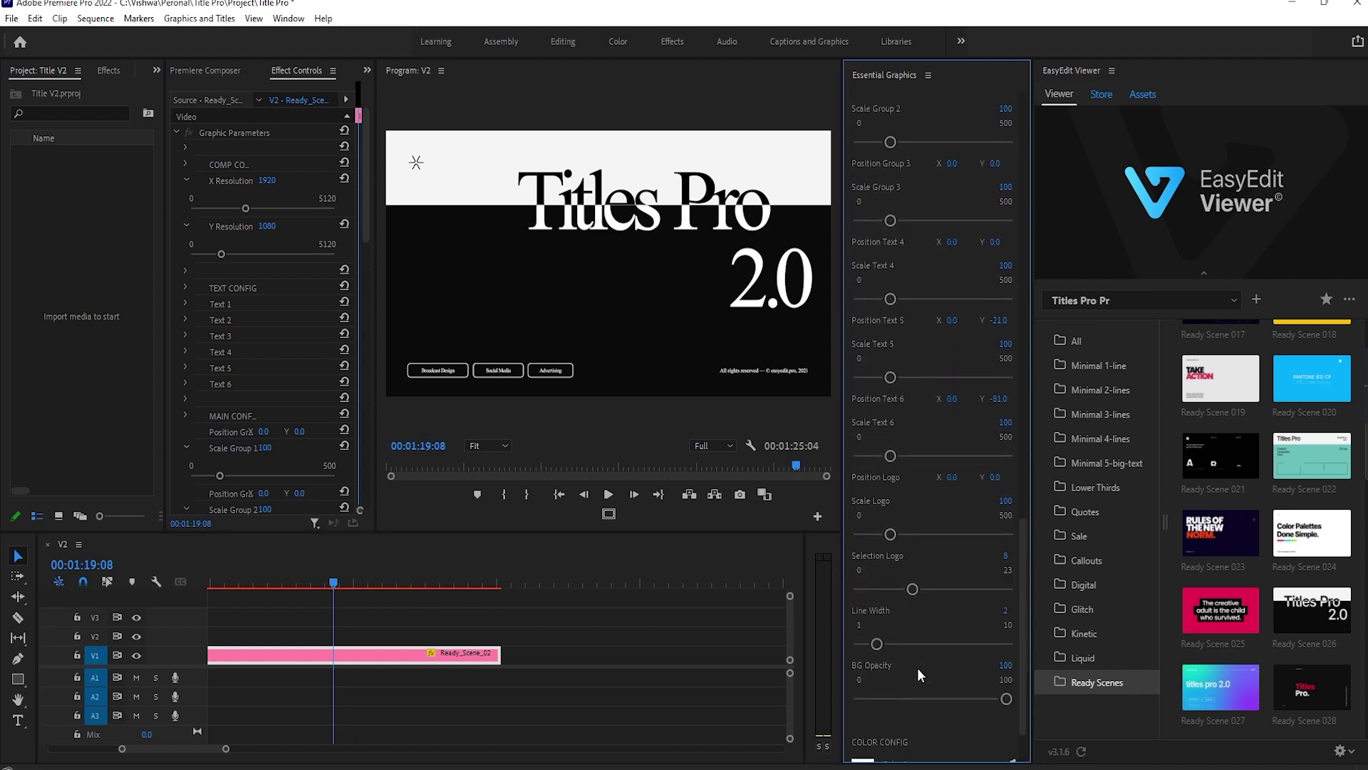
mouse_move(892, 535)
mouse_down()
mouse_move(917, 533)
mouse_move(897, 534)
mouse_up()
drag(913, 590, 929, 590)
drag(896, 534, 919, 533)
scroll(921, 315, down, 1)
scroll(927, 456, down, 1)
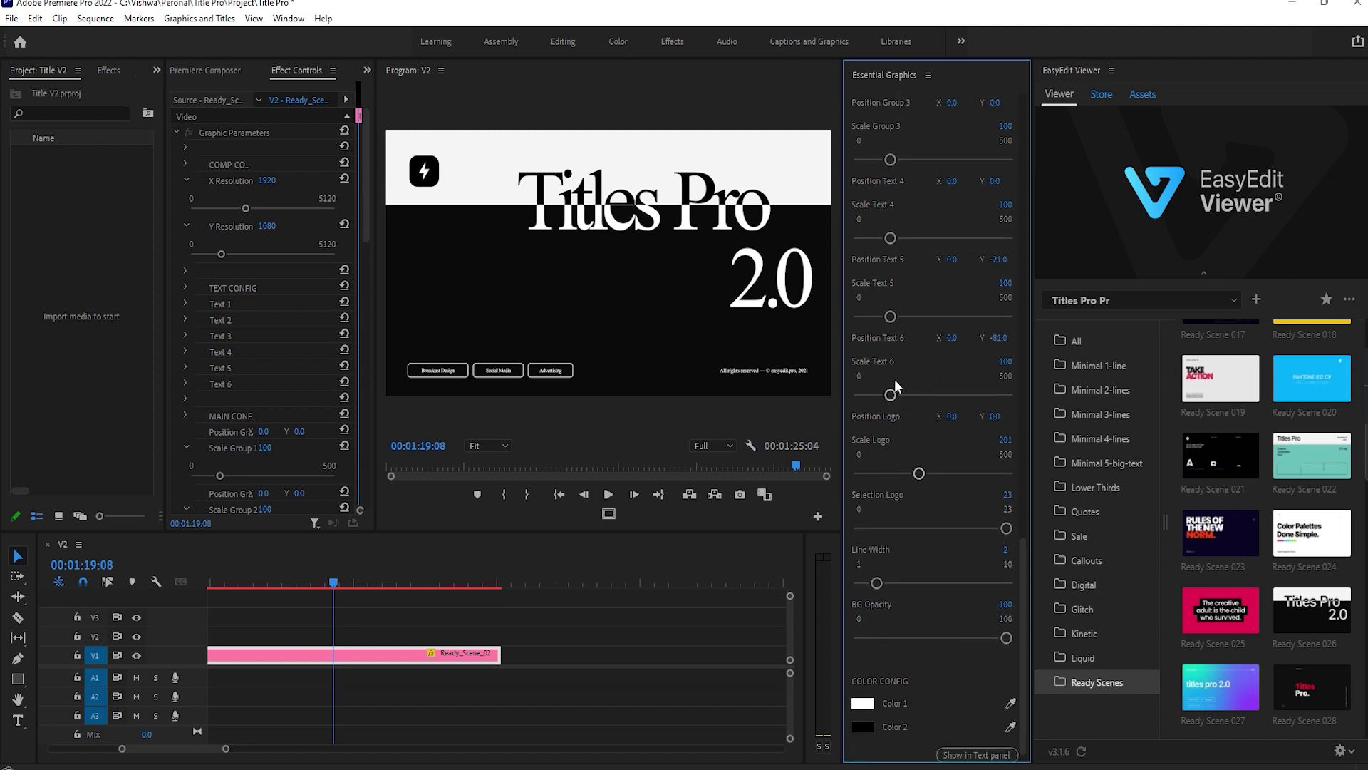
- Offset the logo to position -75, 48 and undo a trial Scale Text change
drag(952, 416, 946, 417)
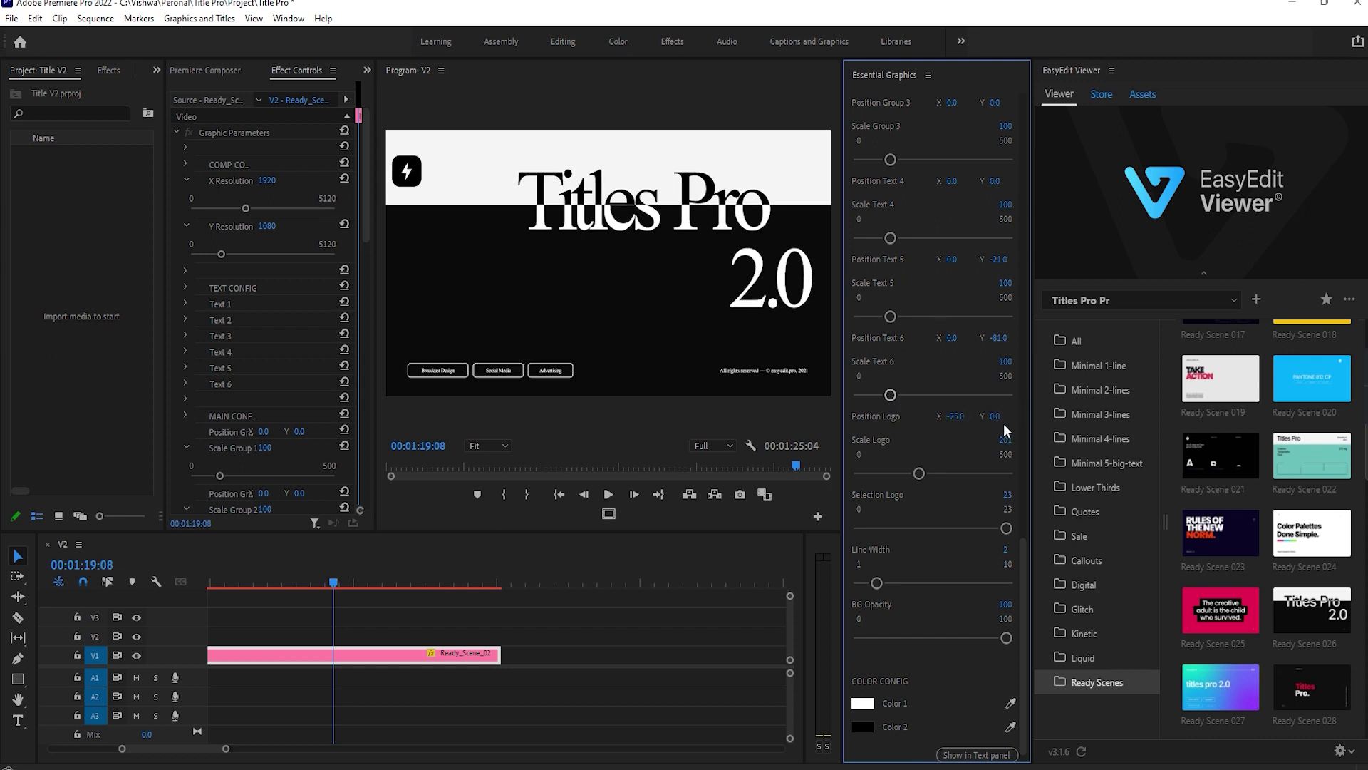
drag(995, 417, 1001, 417)
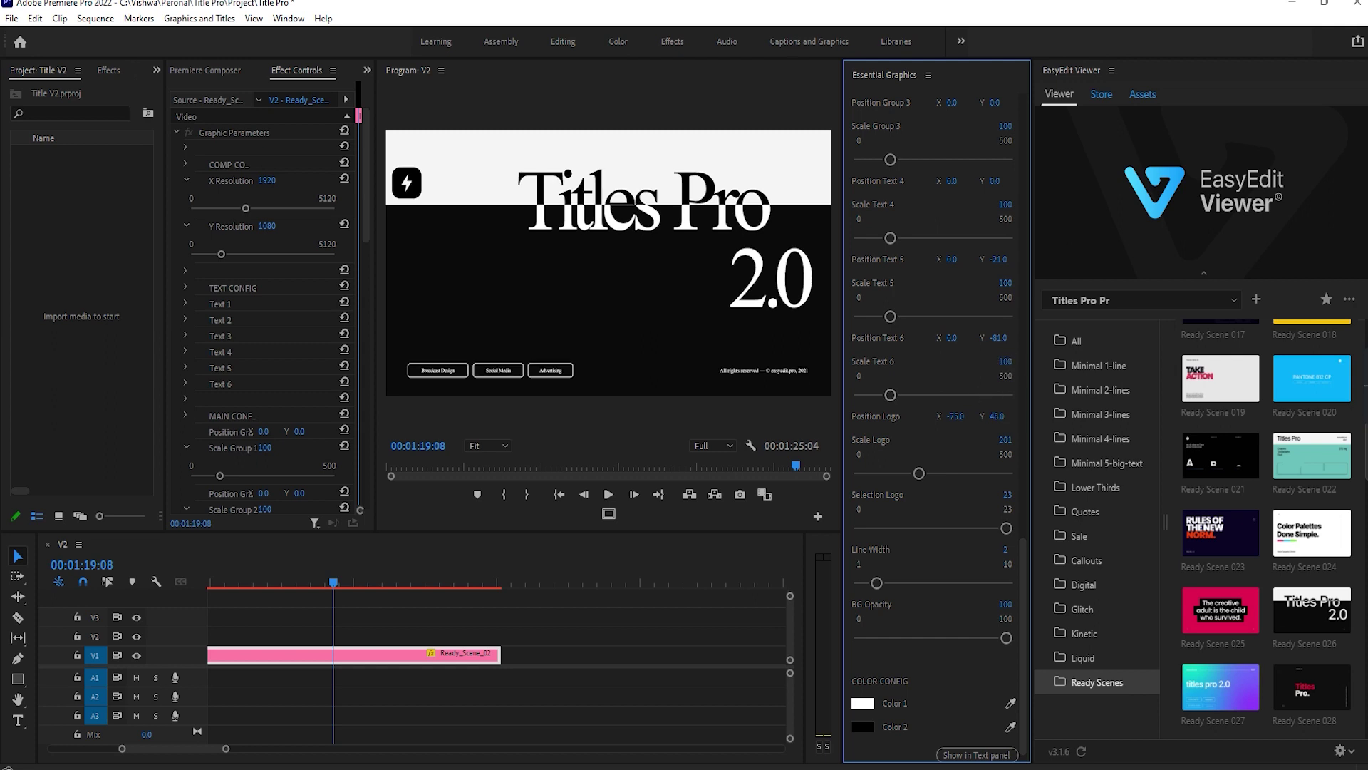
drag(891, 395, 907, 395)
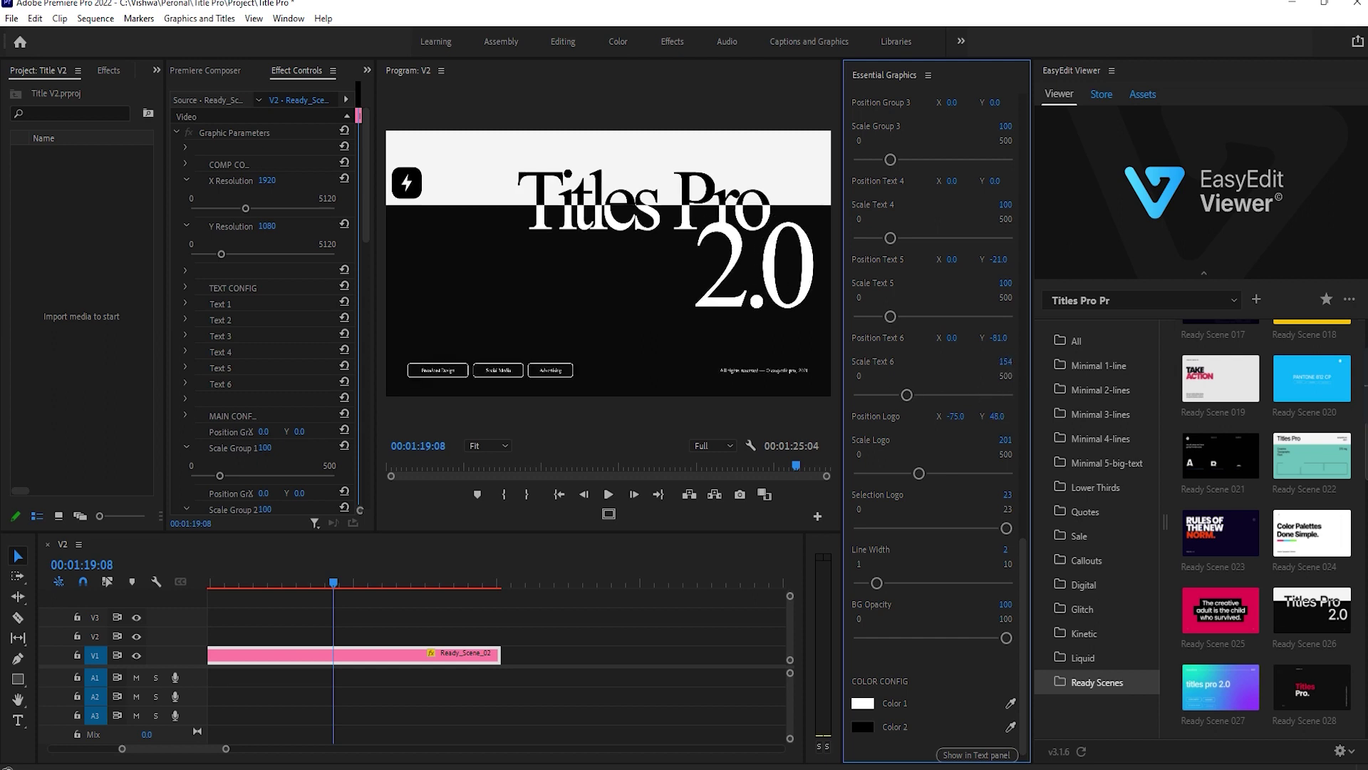
key(ctrl+z)
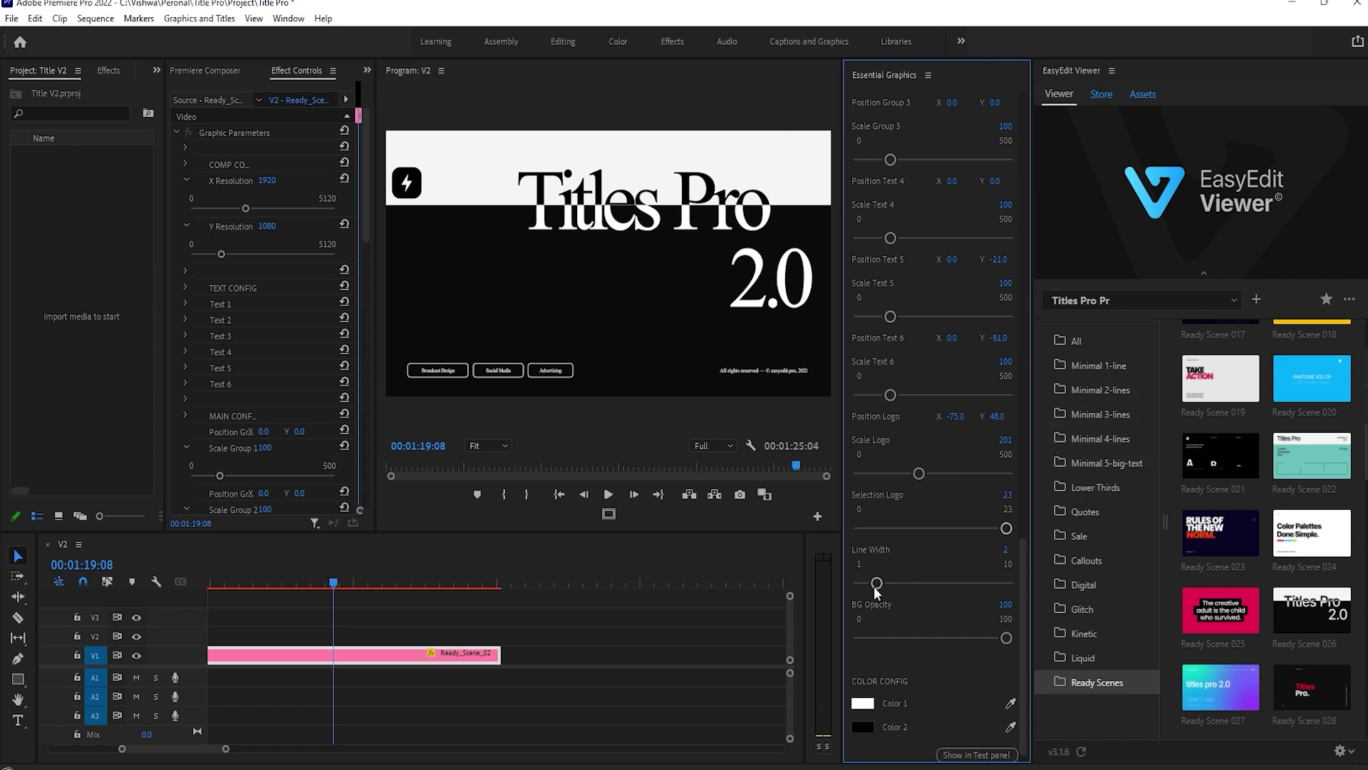
- Experiment with Line Width and BG Opacity, restore Line Width 2, then open EasyEdit Assets
drag(874, 586, 1029, 585)
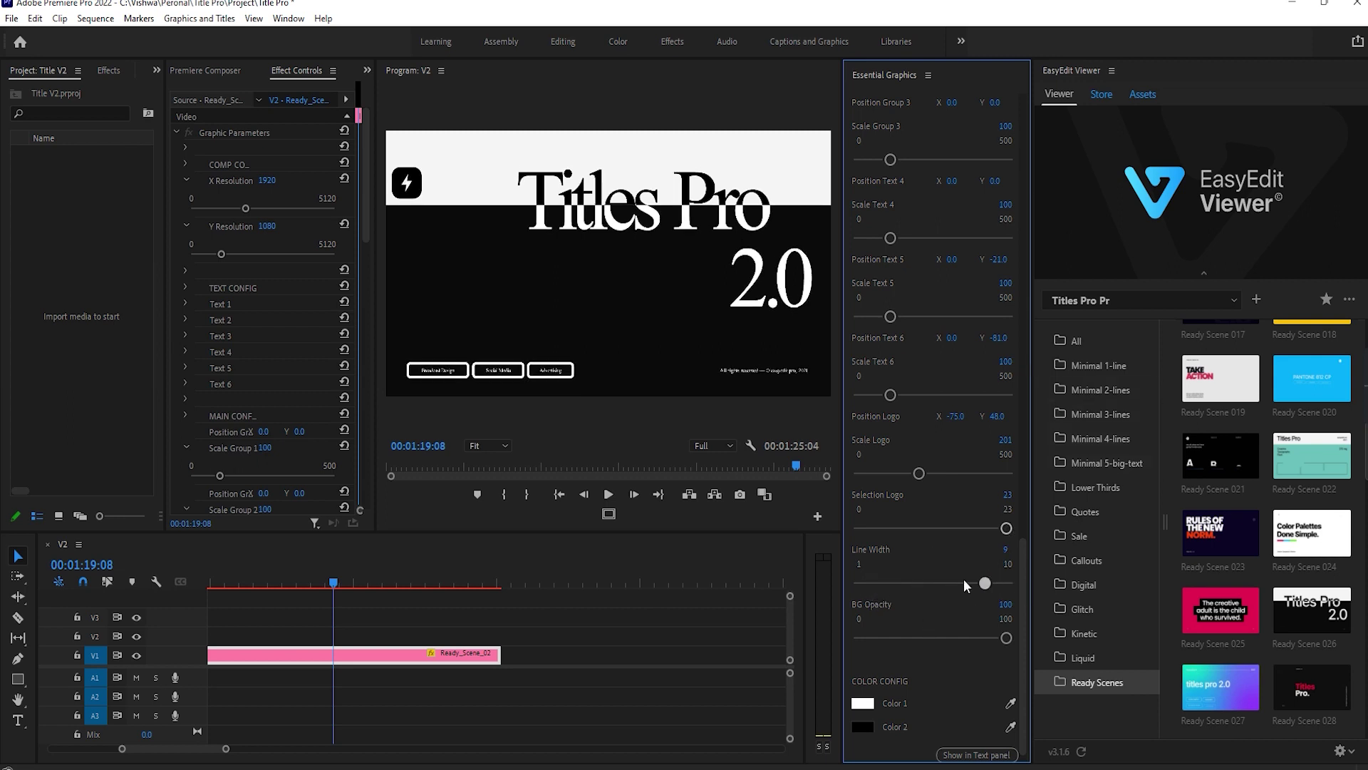
click(891, 577)
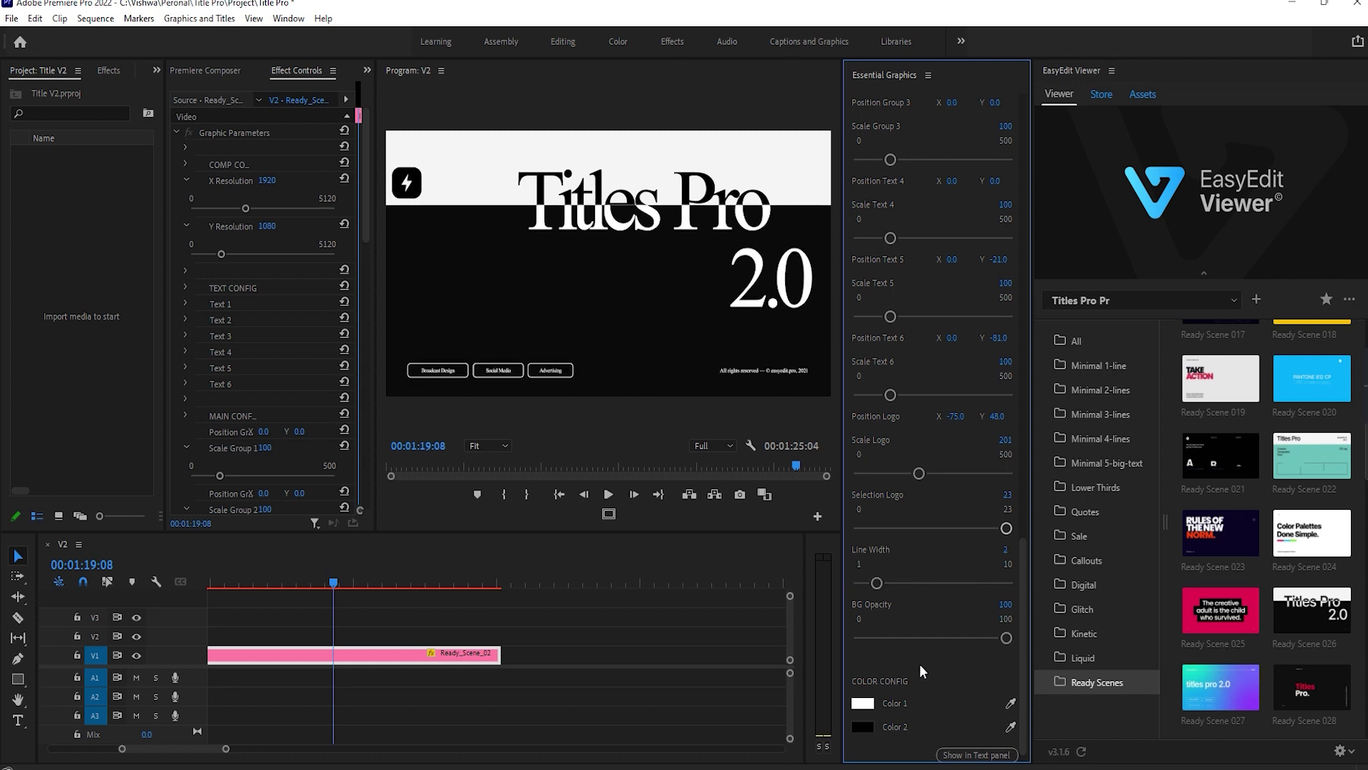
drag(1007, 638, 1045, 631)
scroll(976, 682, down, 1)
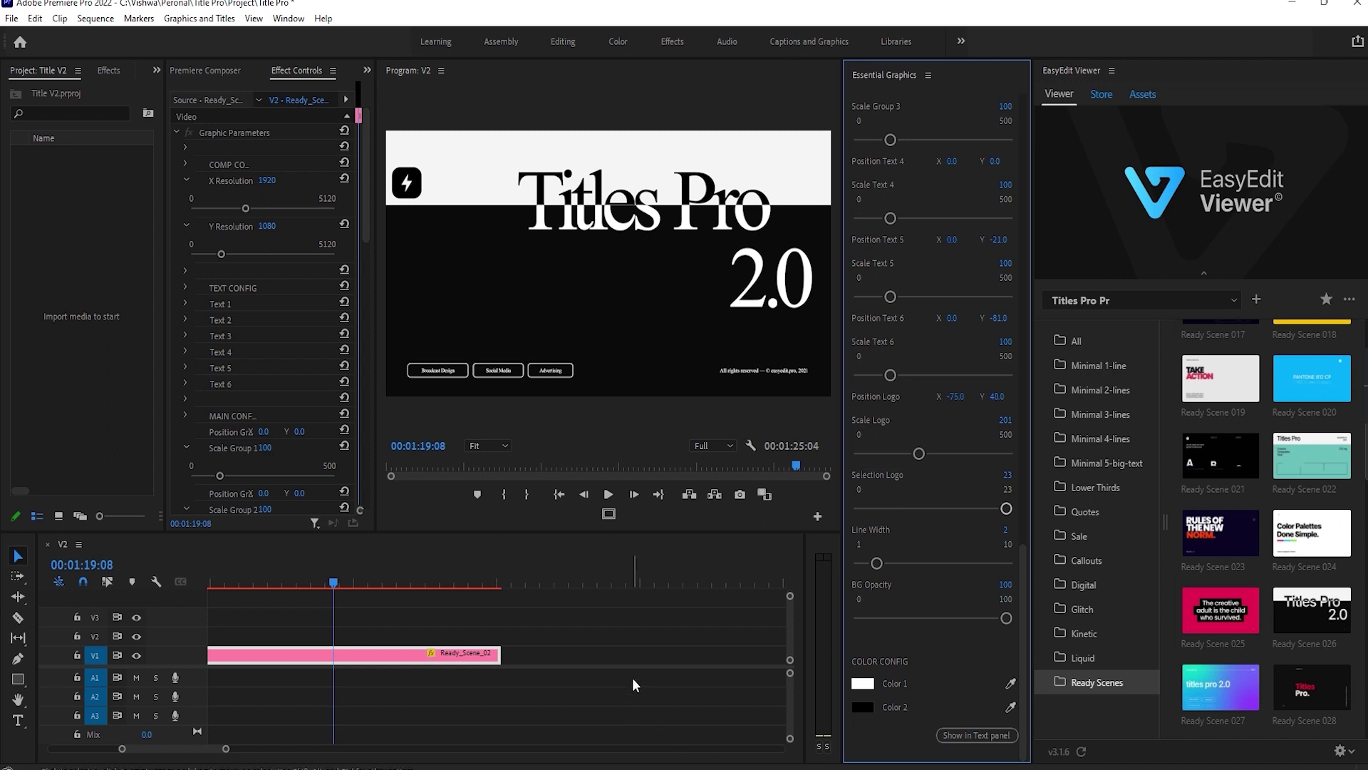
click(626, 627)
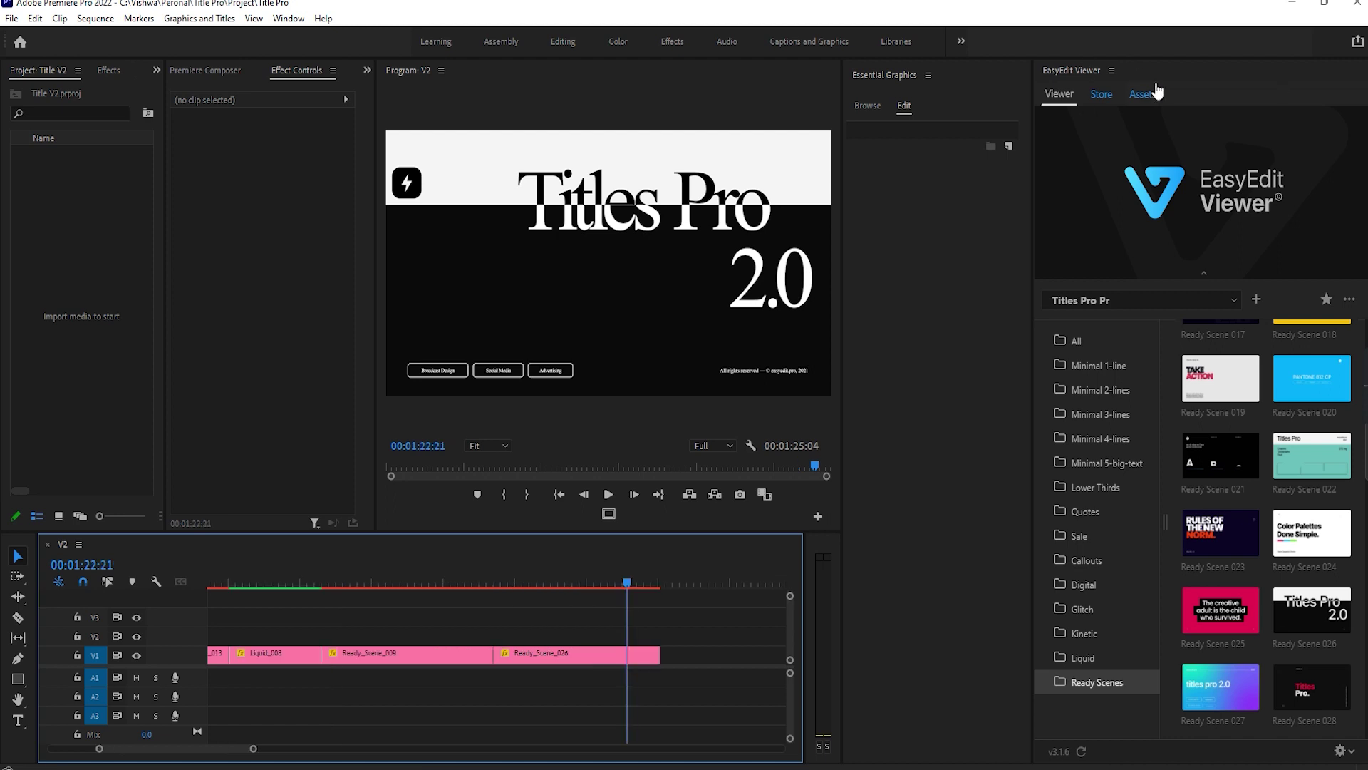
click(1155, 91)
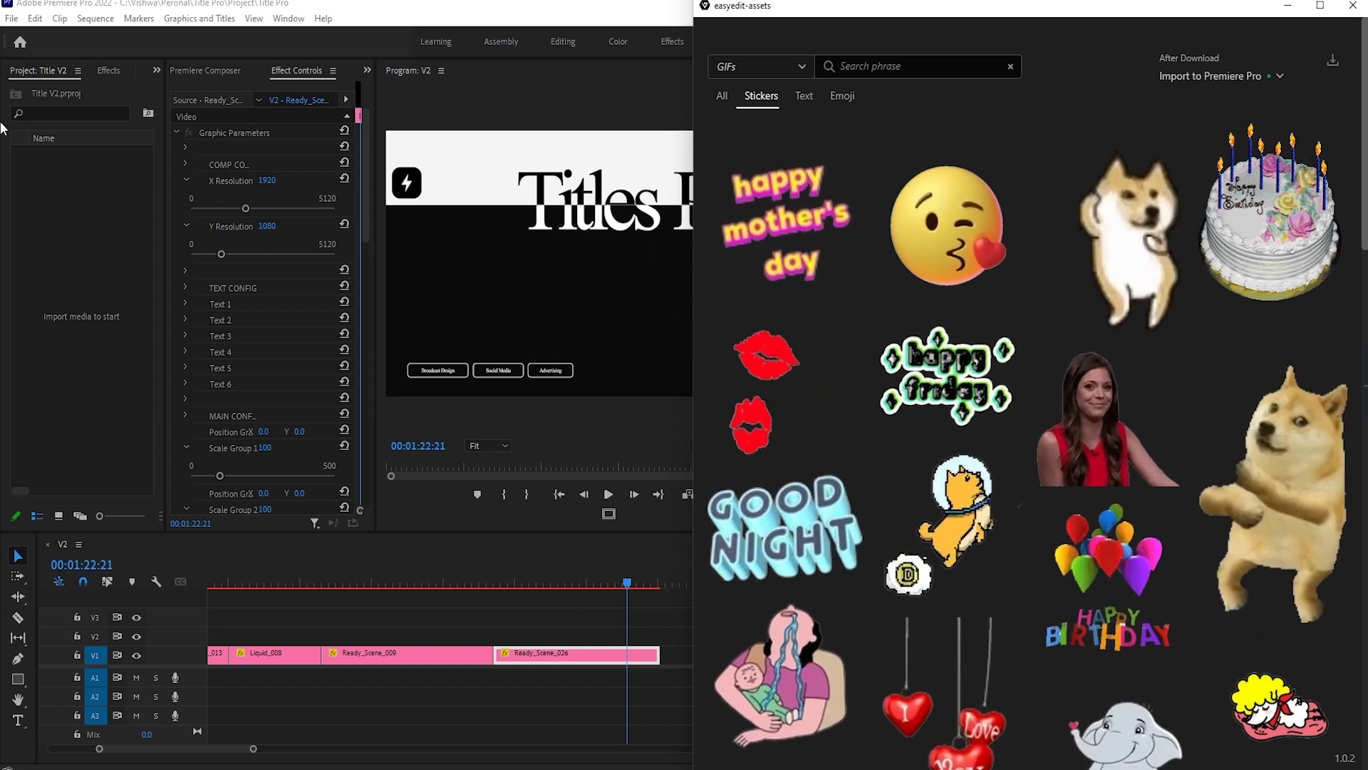
- Browse the text, emoji and all-GIF categories in the GIF library
click(806, 98)
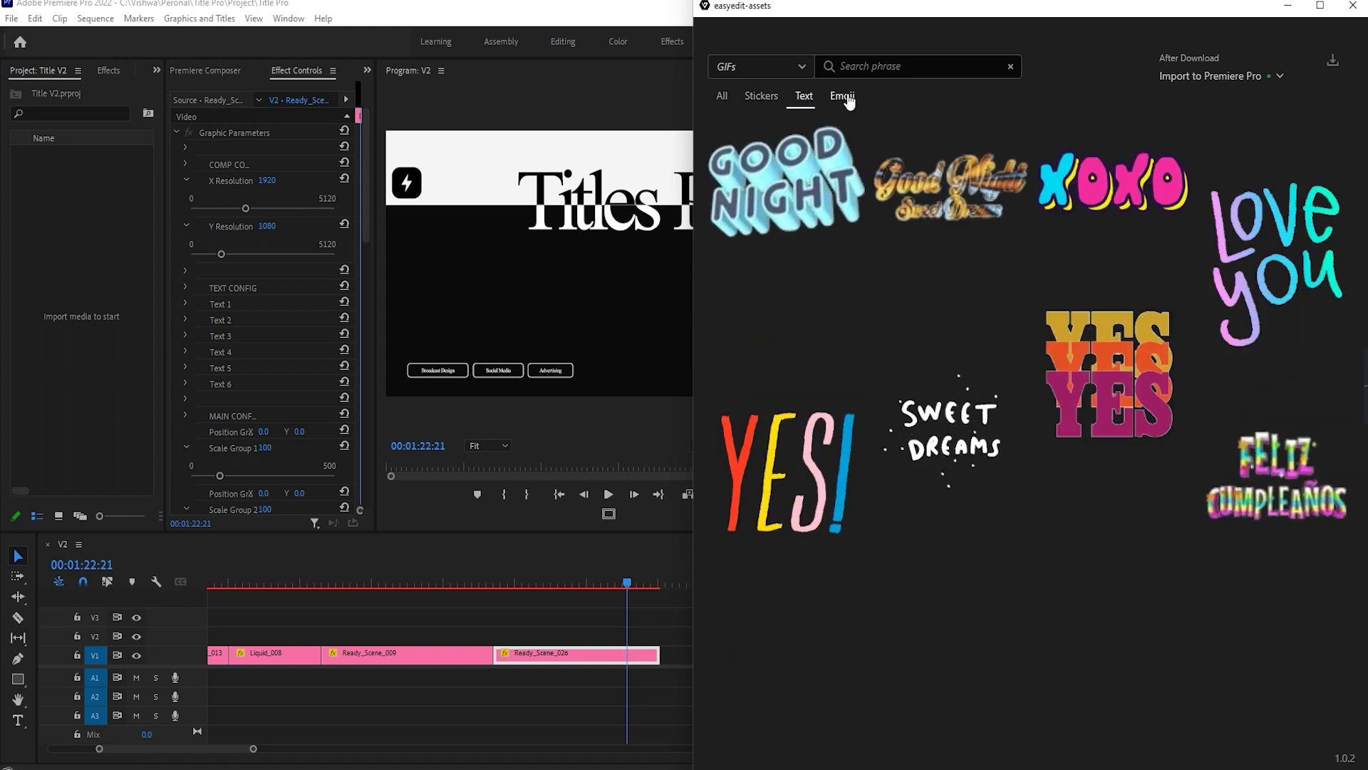
scroll(903, 173, down, 2)
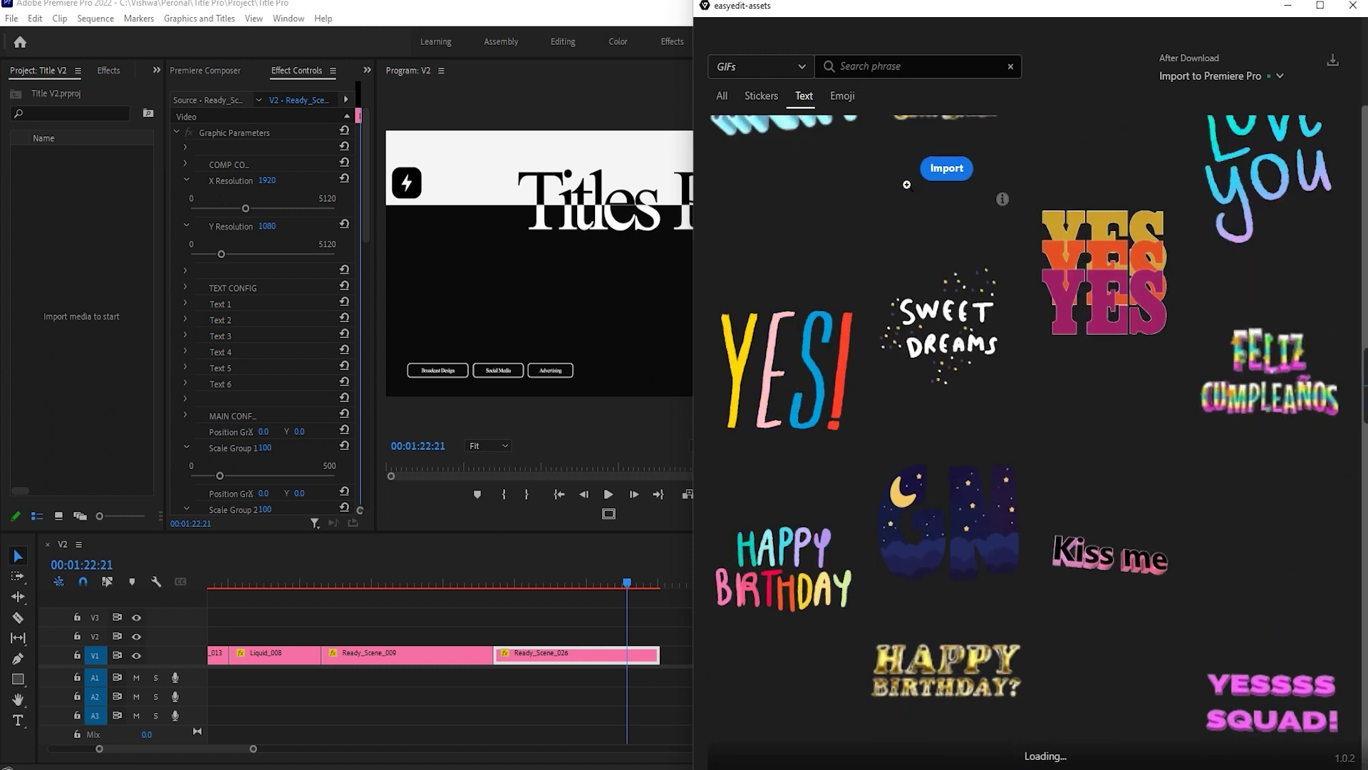
mouse_move(891, 291)
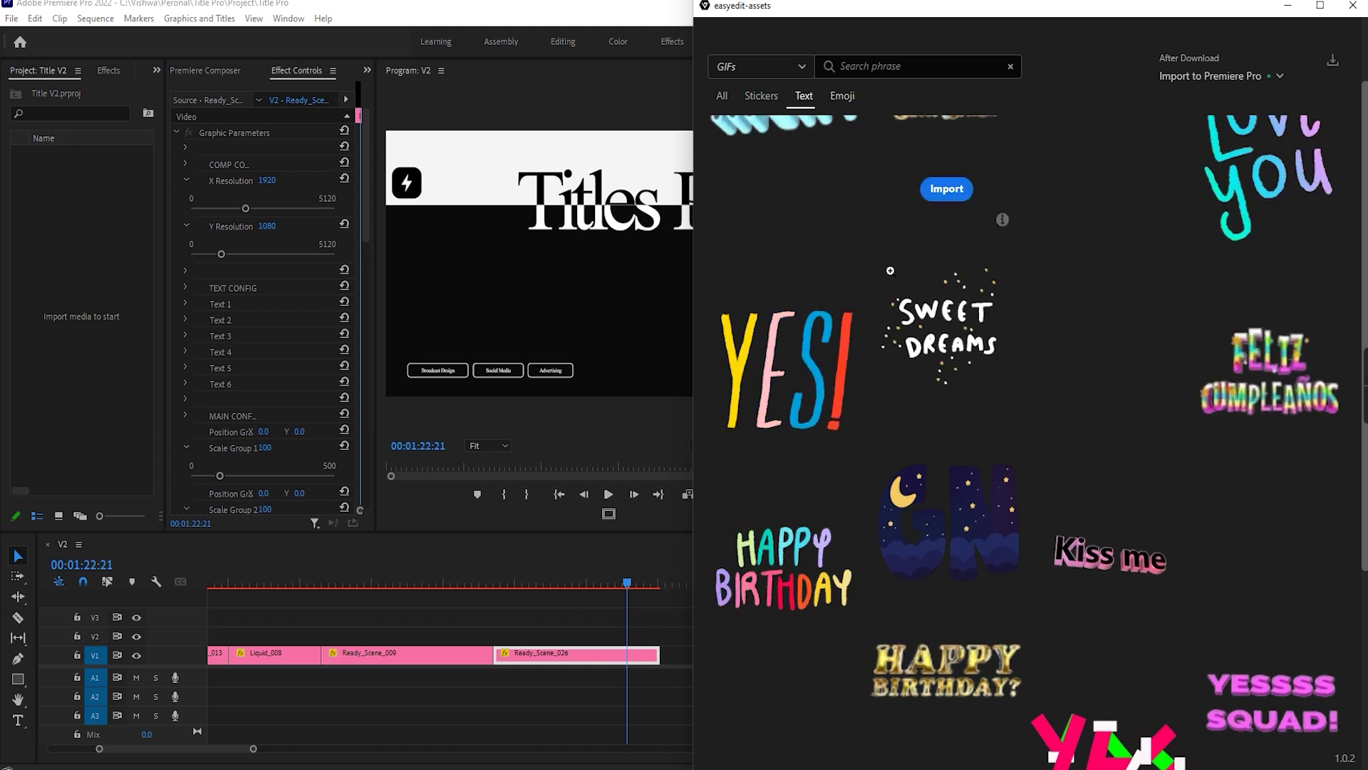
scroll(890, 291, up, 2)
click(842, 96)
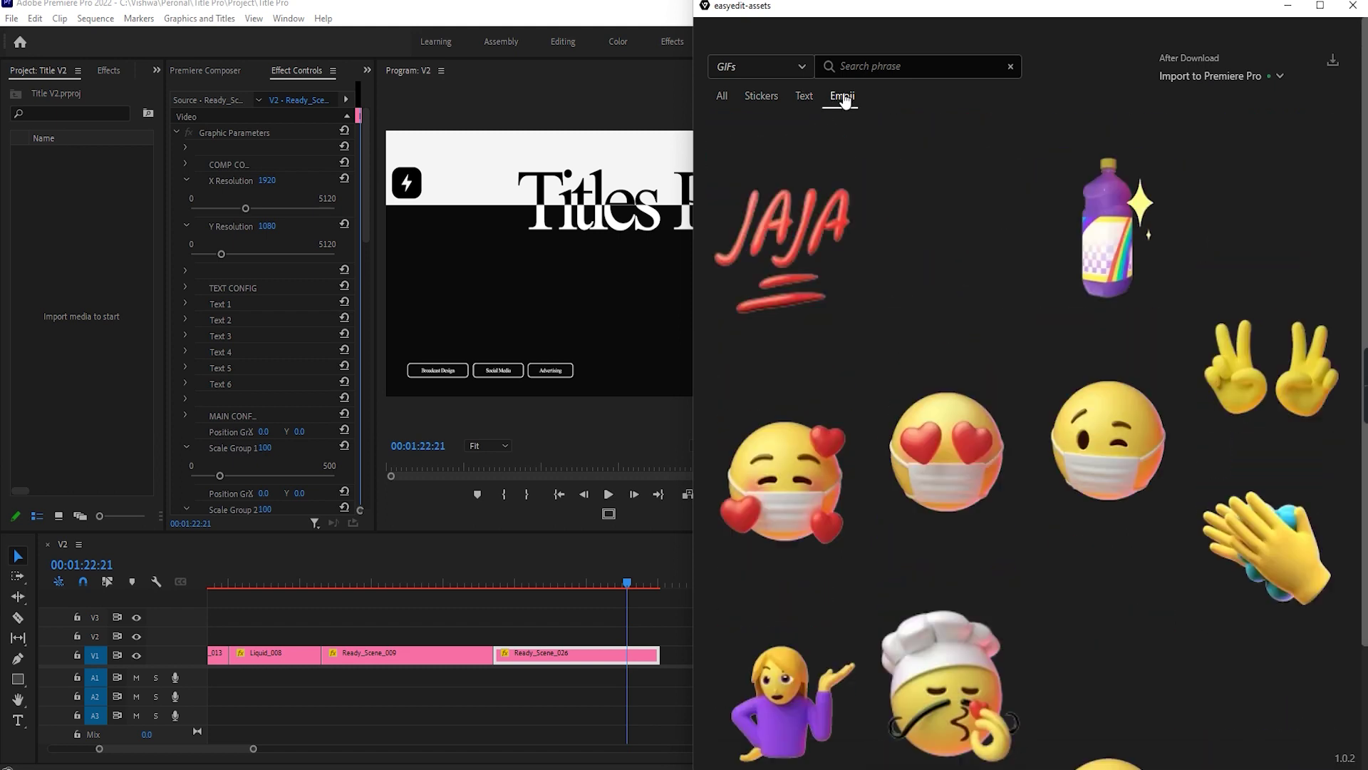
scroll(904, 283, down, 3)
scroll(865, 269, up, 3)
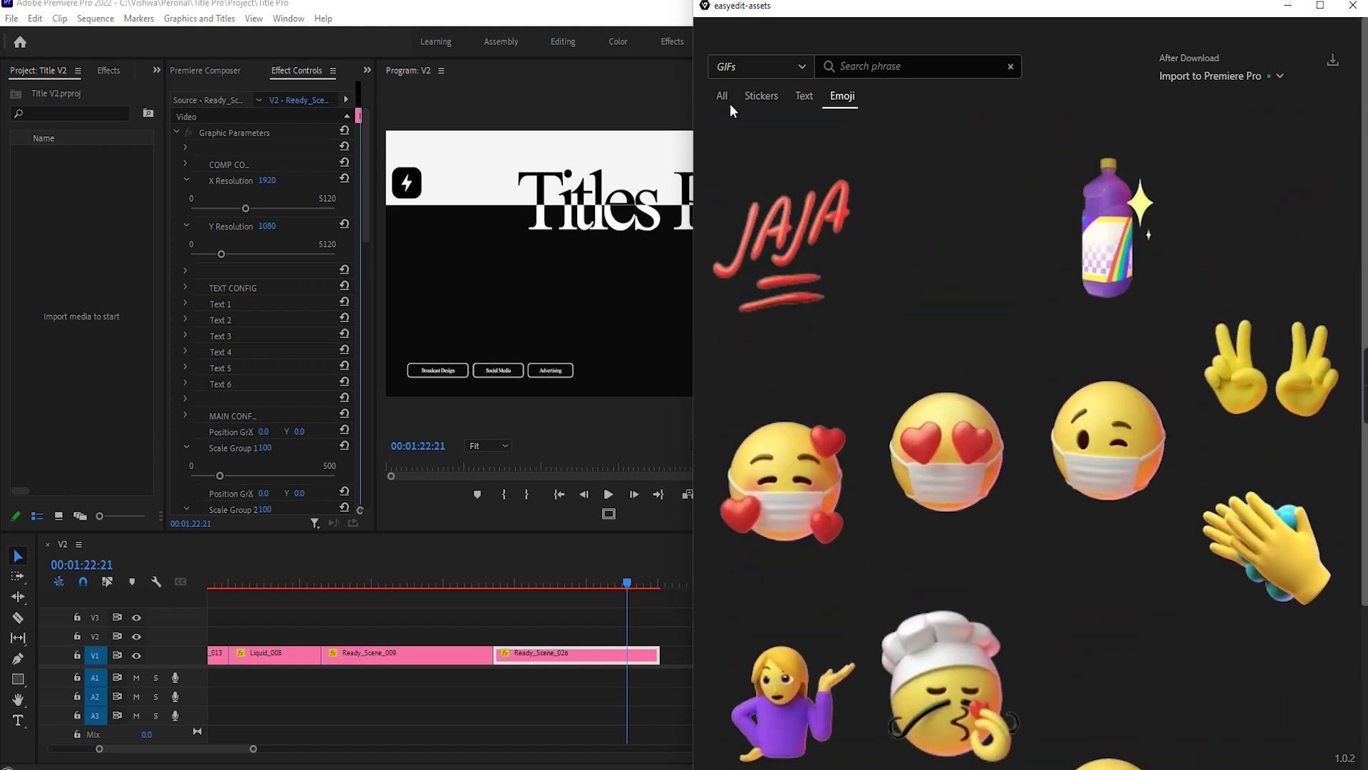
click(722, 98)
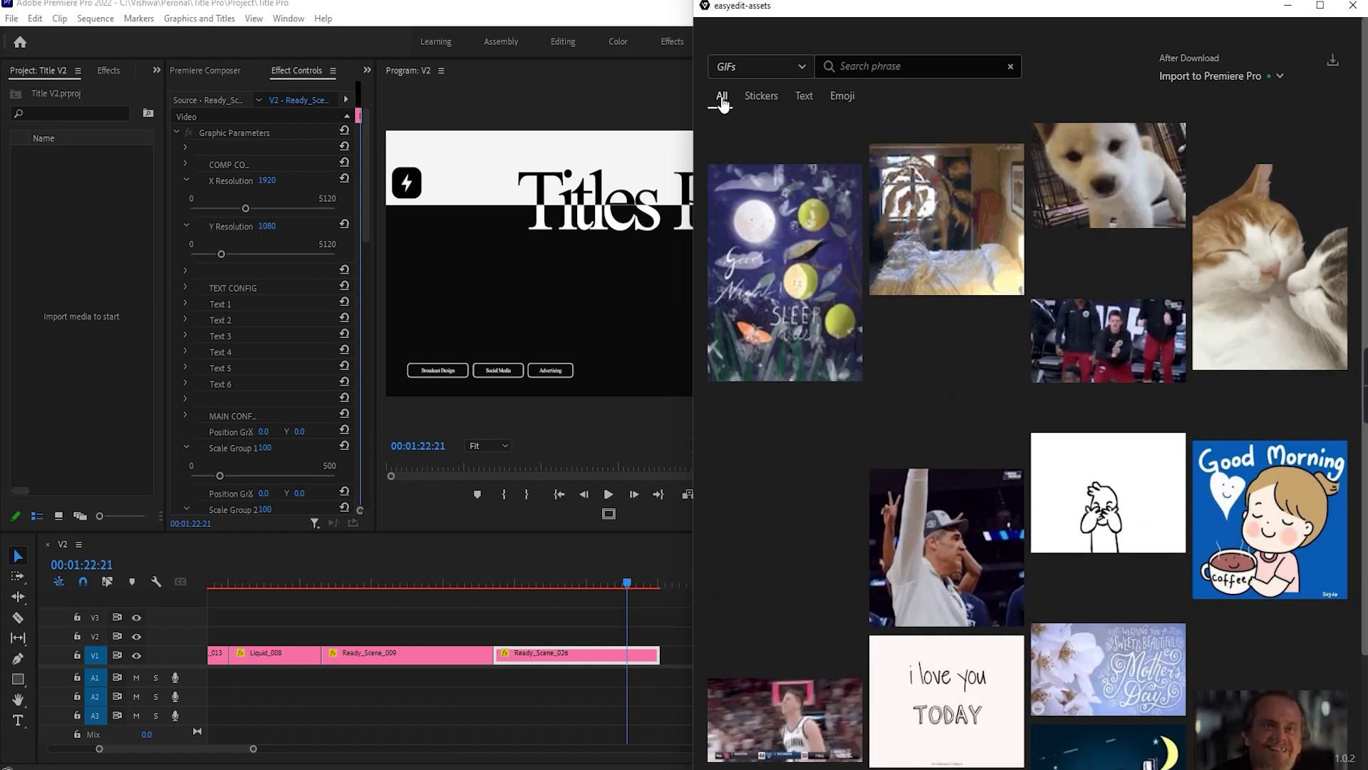
- Scroll the All GIFs grid and open the asset-type list
mouse_move(893, 385)
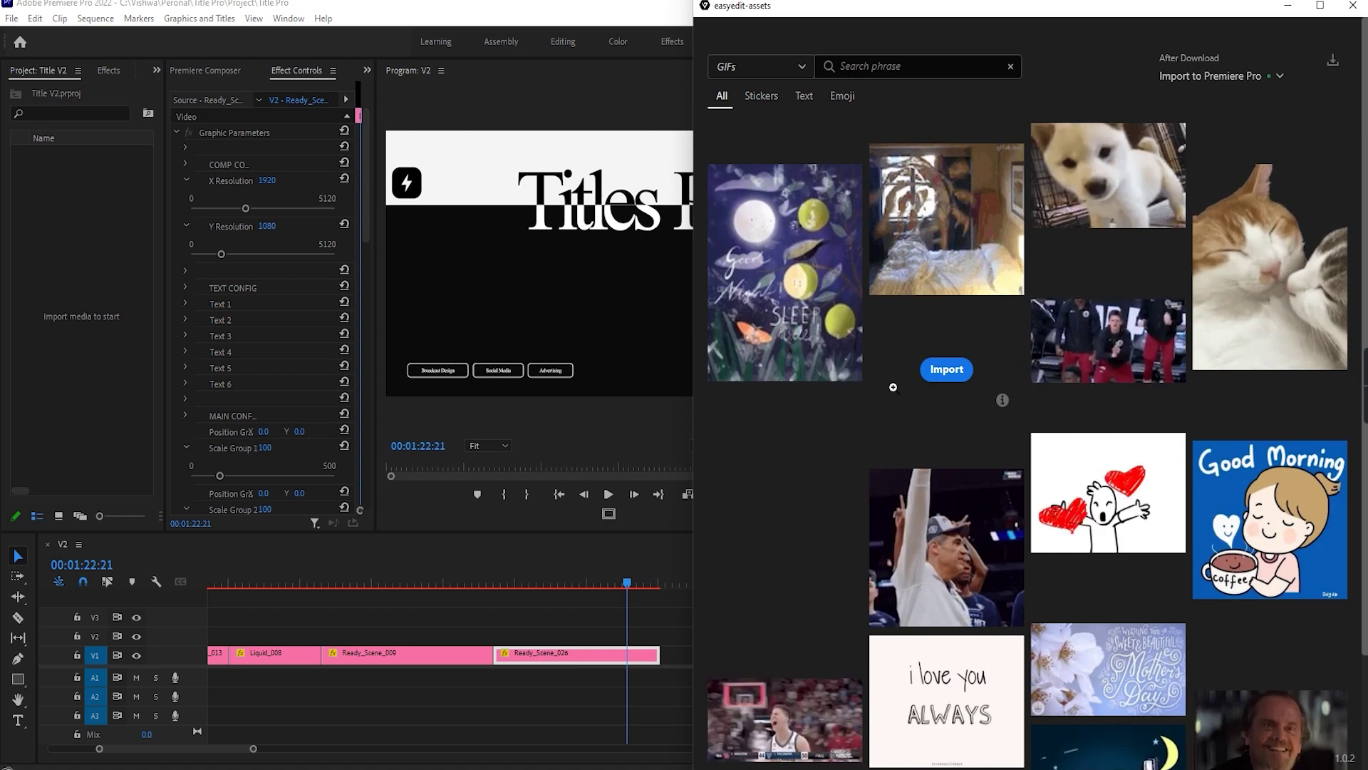
scroll(893, 387, down, 8)
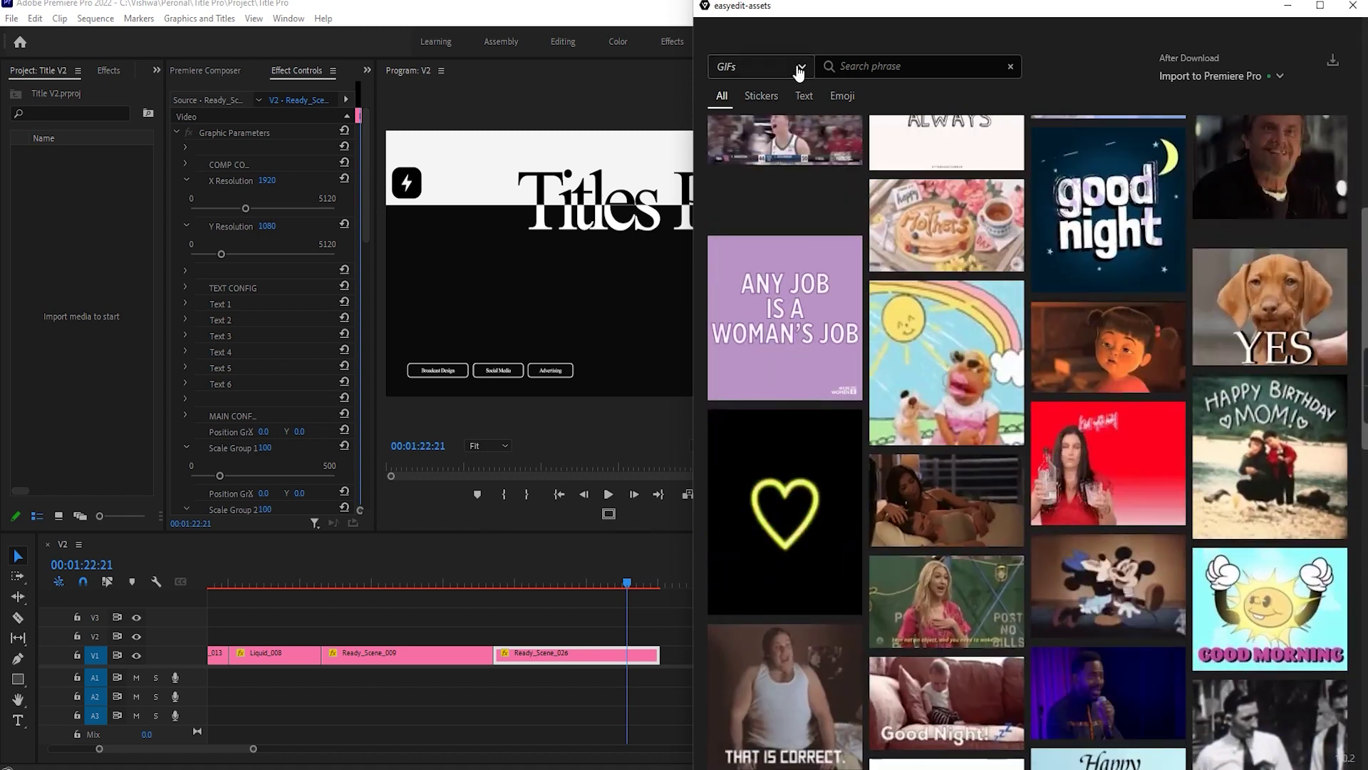
click(799, 68)
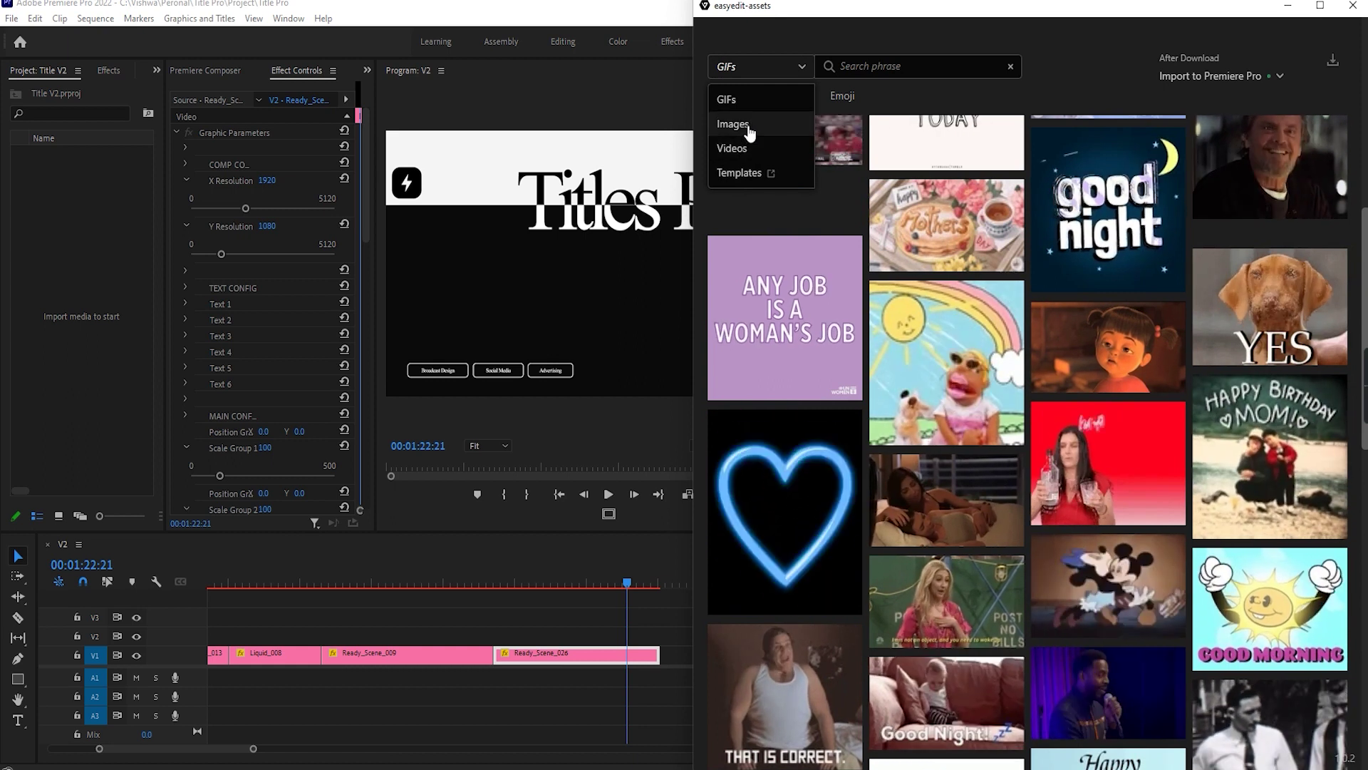
- Switch the library from GIFs to Images and scroll the Pexels image grid
click(734, 124)
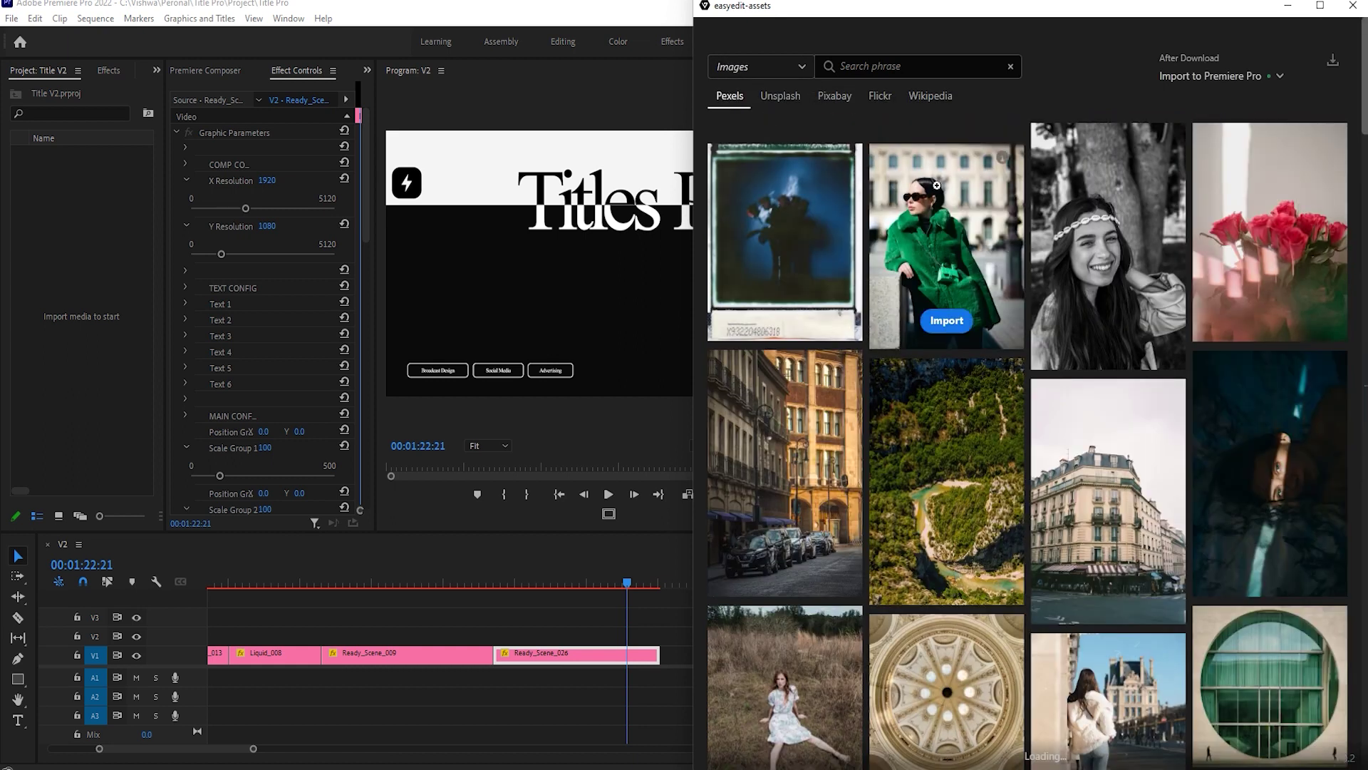
scroll(979, 370, down, 3)
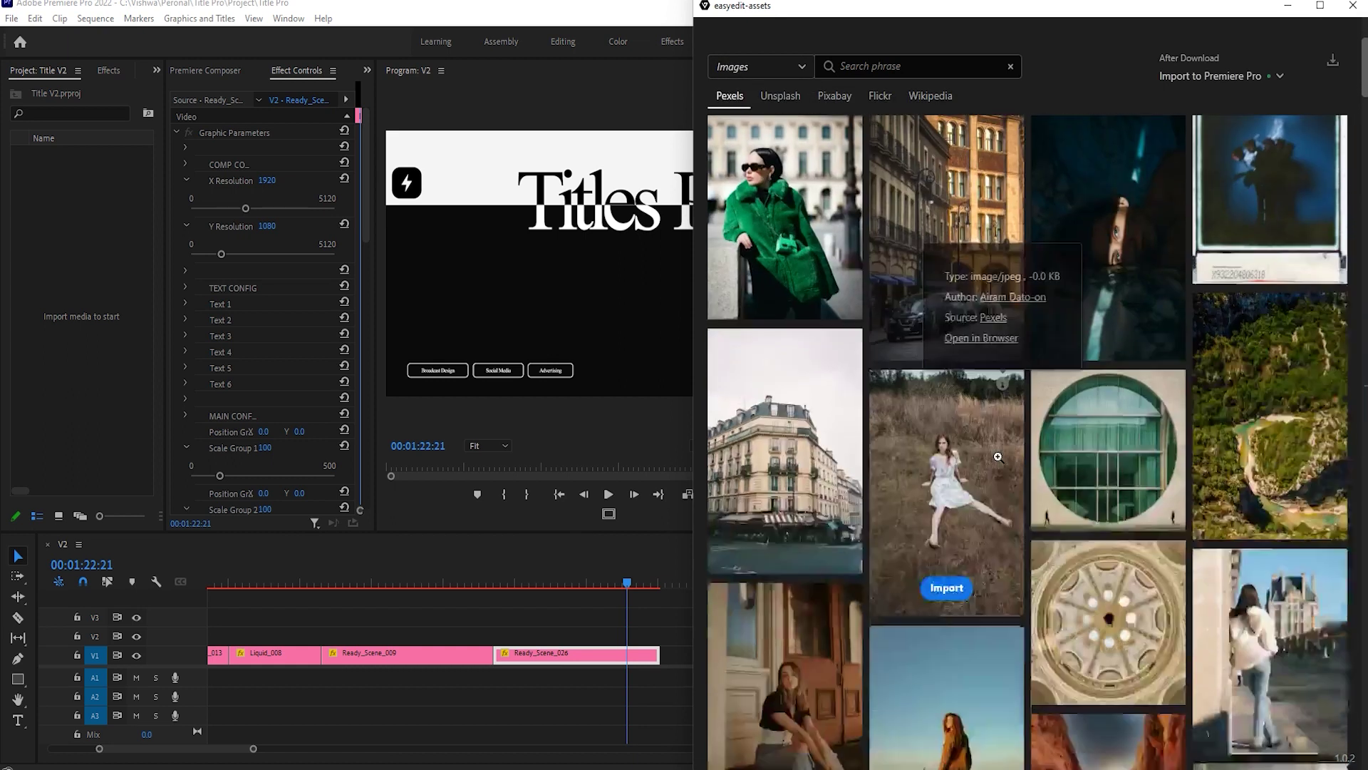
scroll(997, 453, down, 10)
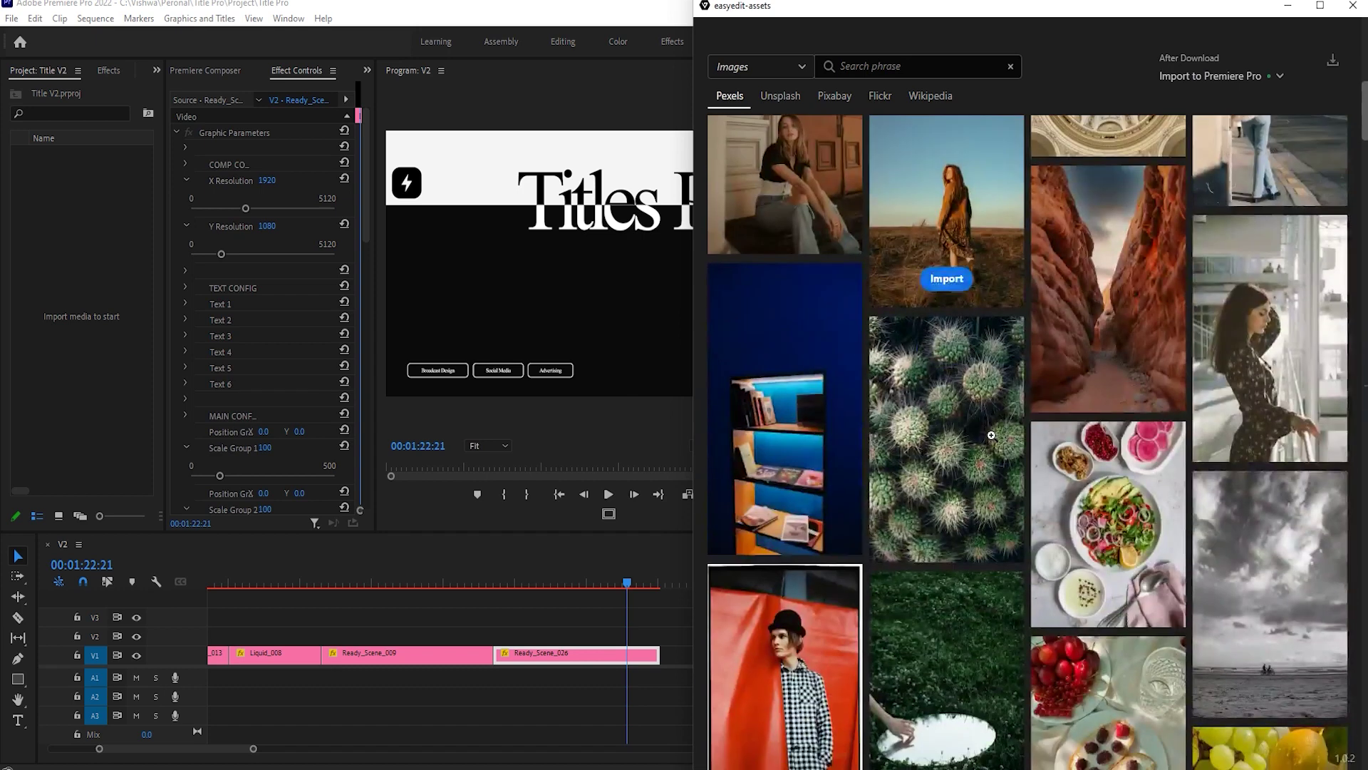
scroll(991, 434, down, 5)
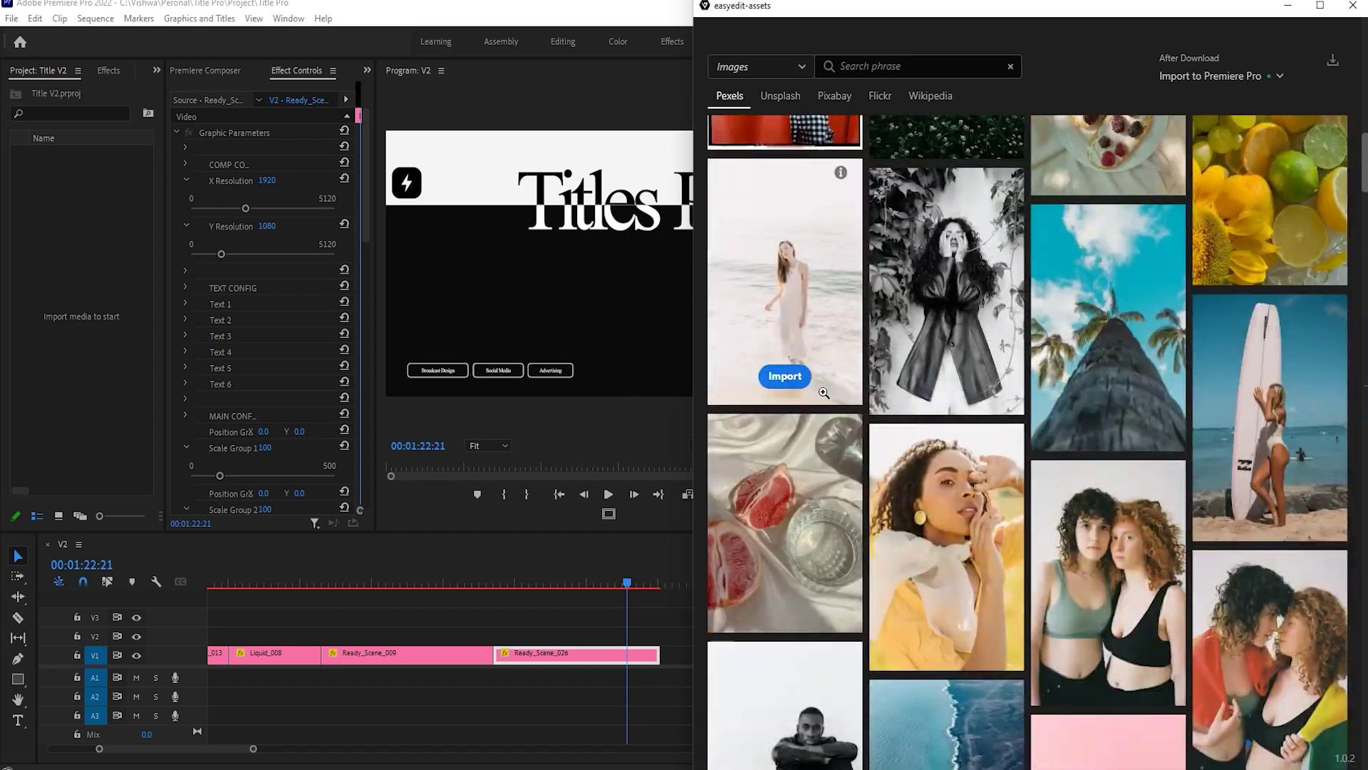
scroll(823, 392, up, 10)
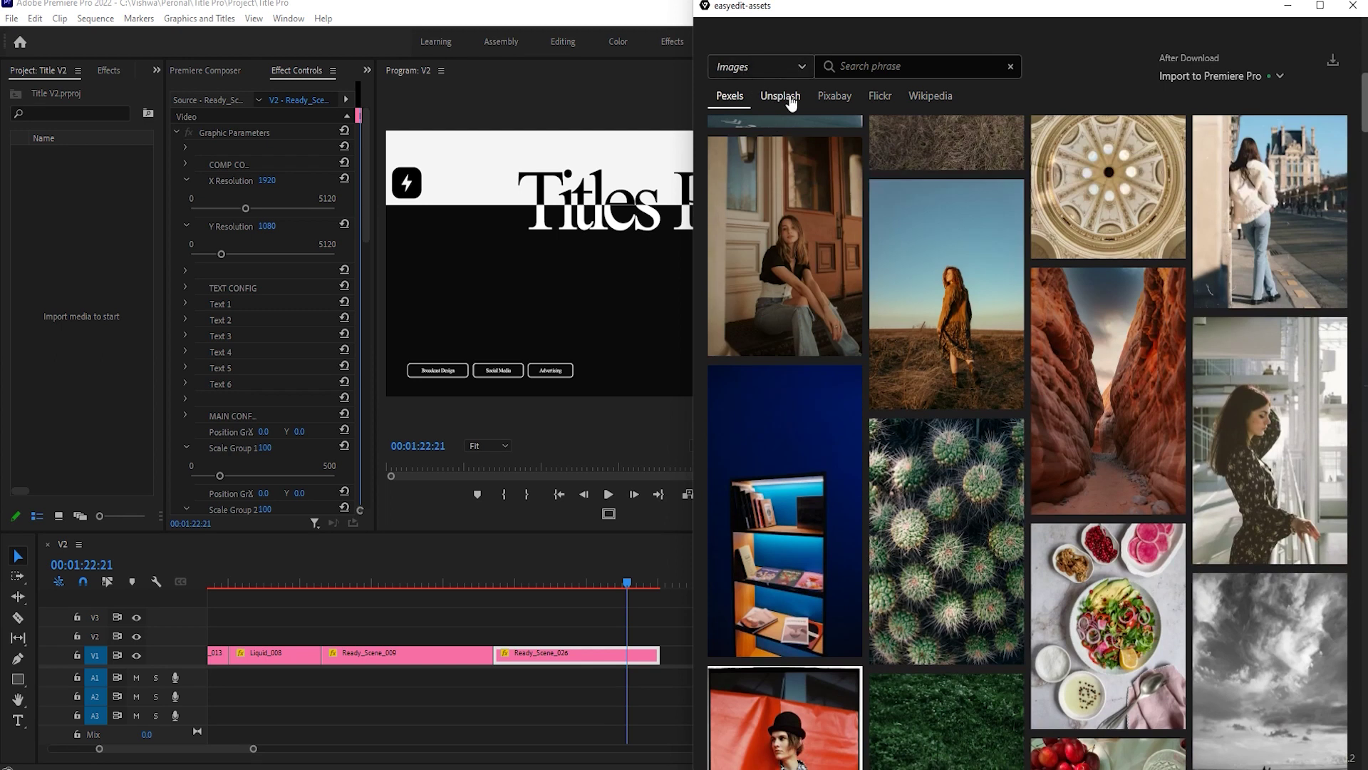
- Browse the Unsplash, Pixabay, Flickr and Wikipedia image collections, returning to Flickr
click(791, 102)
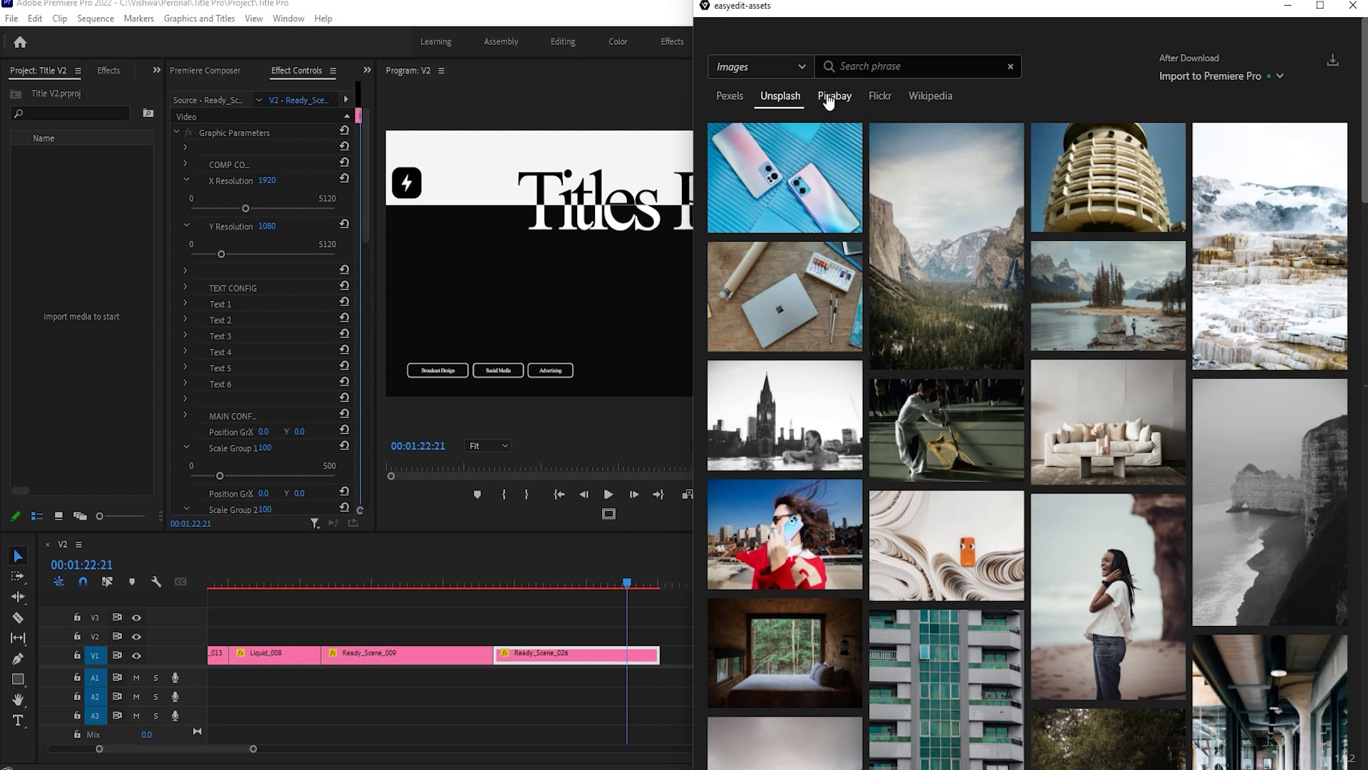
click(829, 102)
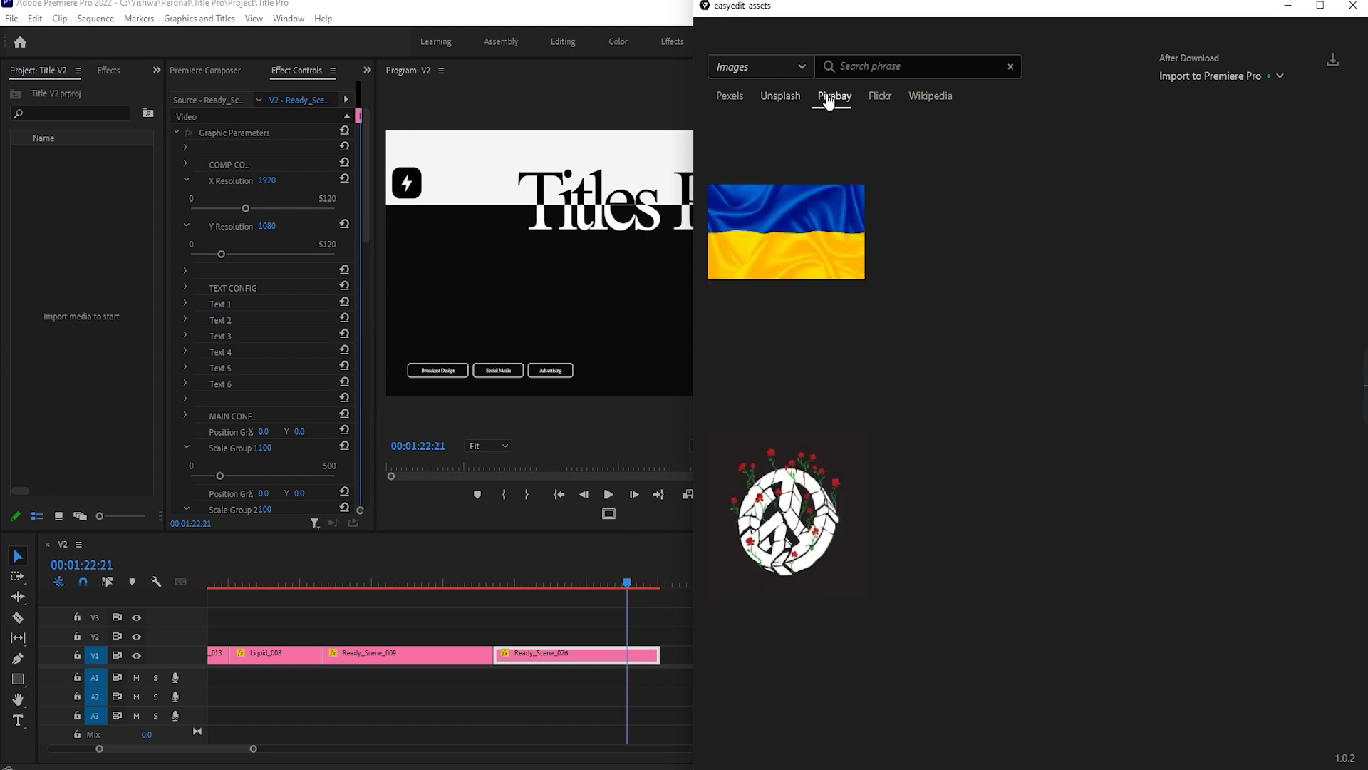
click(882, 98)
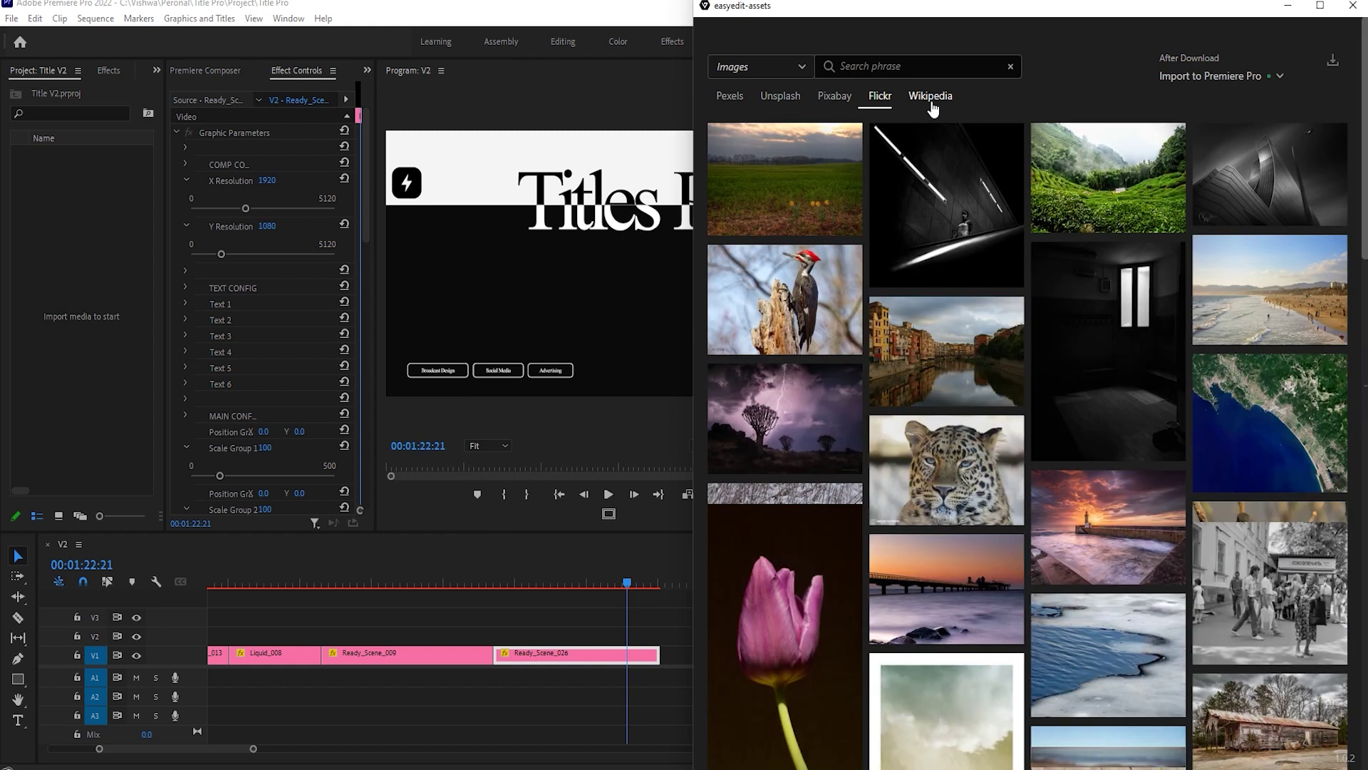
click(931, 105)
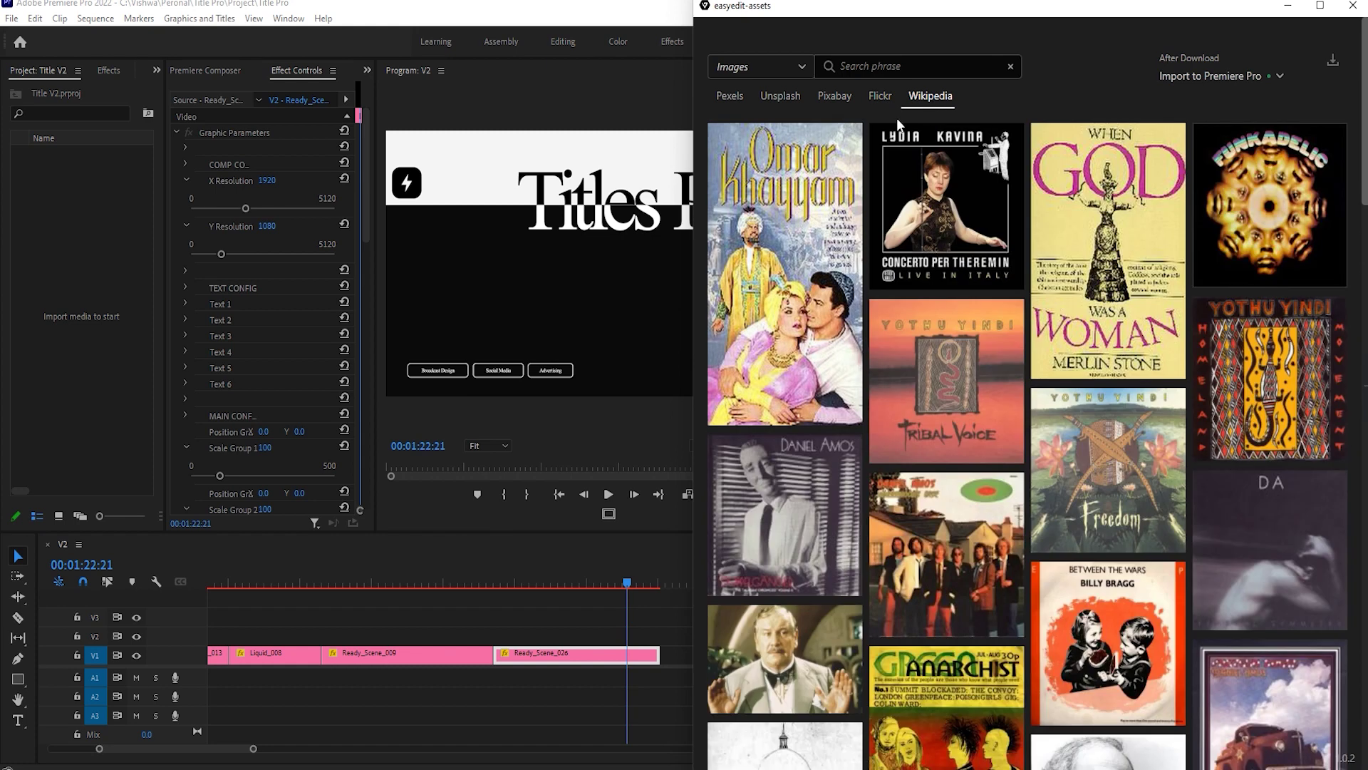
click(881, 104)
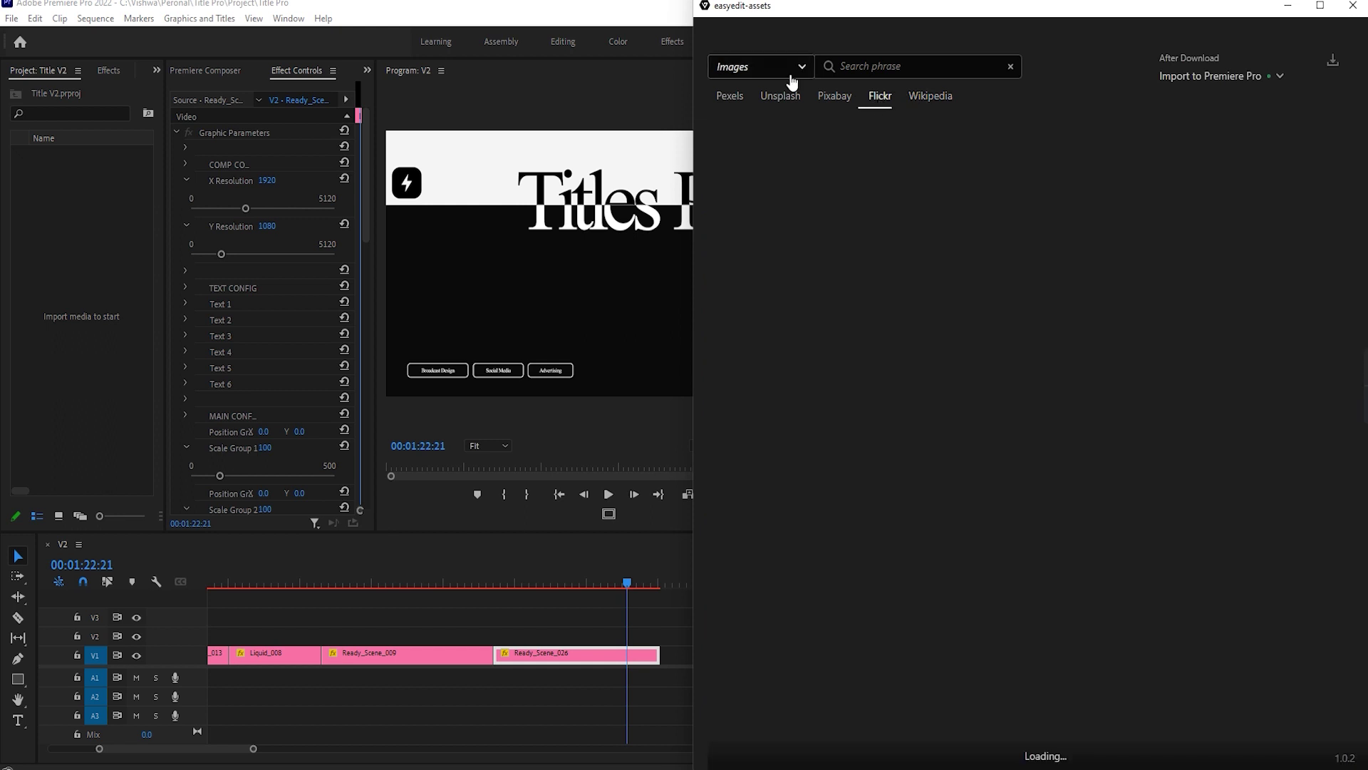
click(801, 72)
- Switch the asset library to Videos and move the Premiere playhead to the sequence end
click(746, 151)
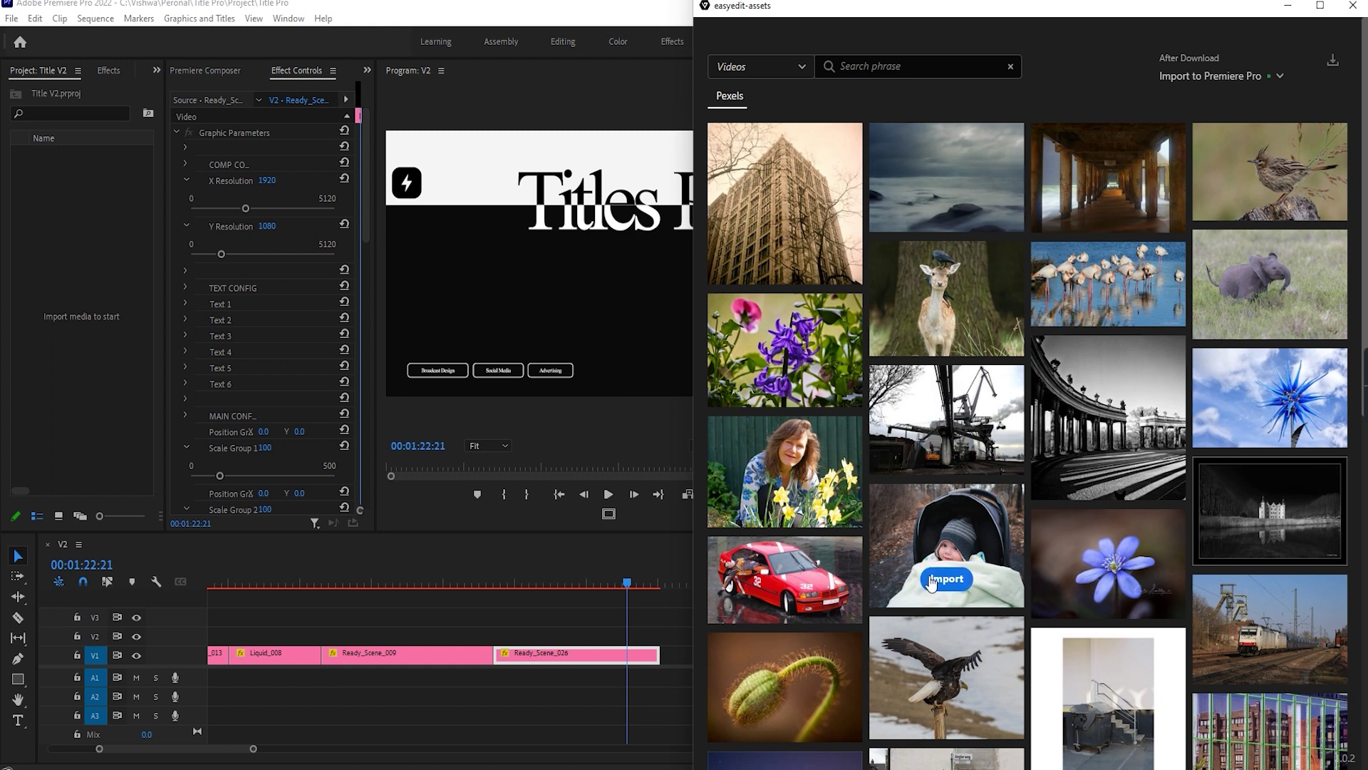
click(632, 624)
key(Down)
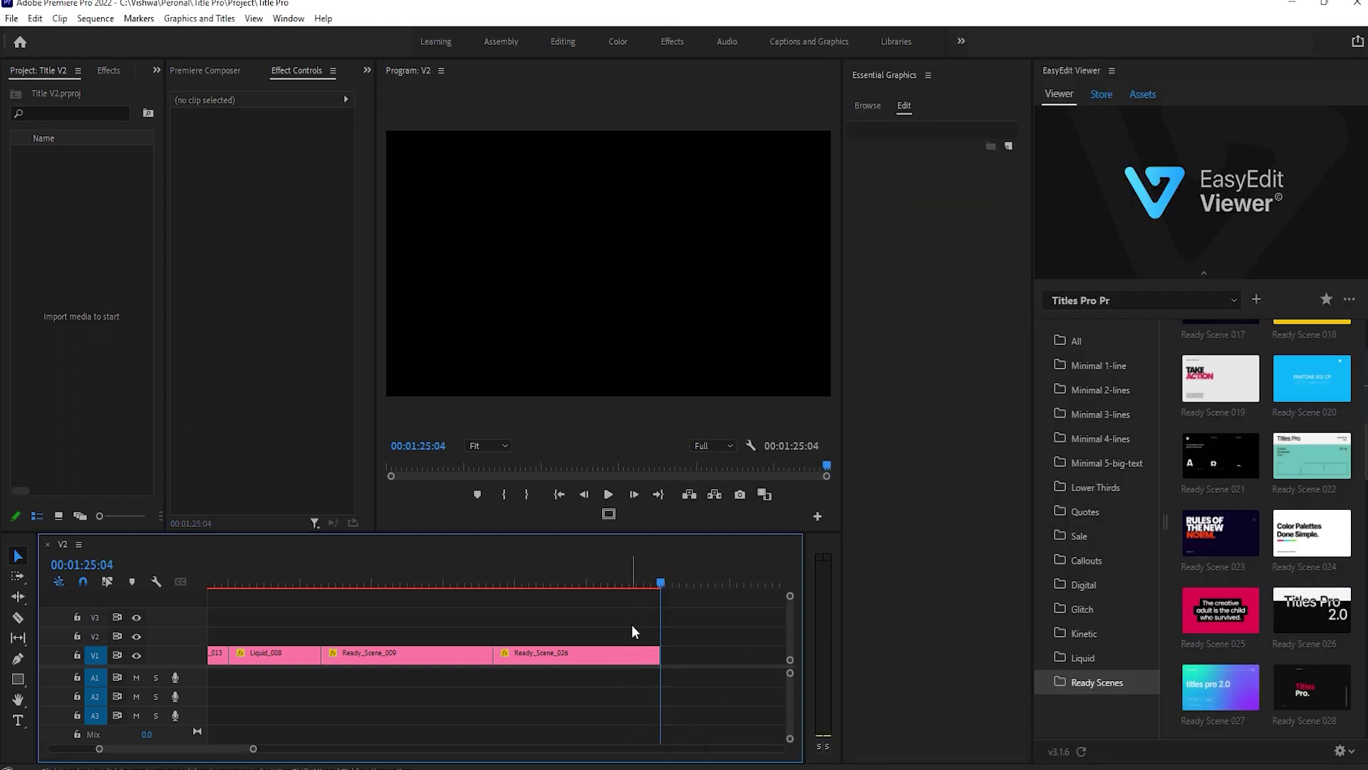
- Import an underwater Pexels video after Ready_Scene_026 and play it
click(1151, 95)
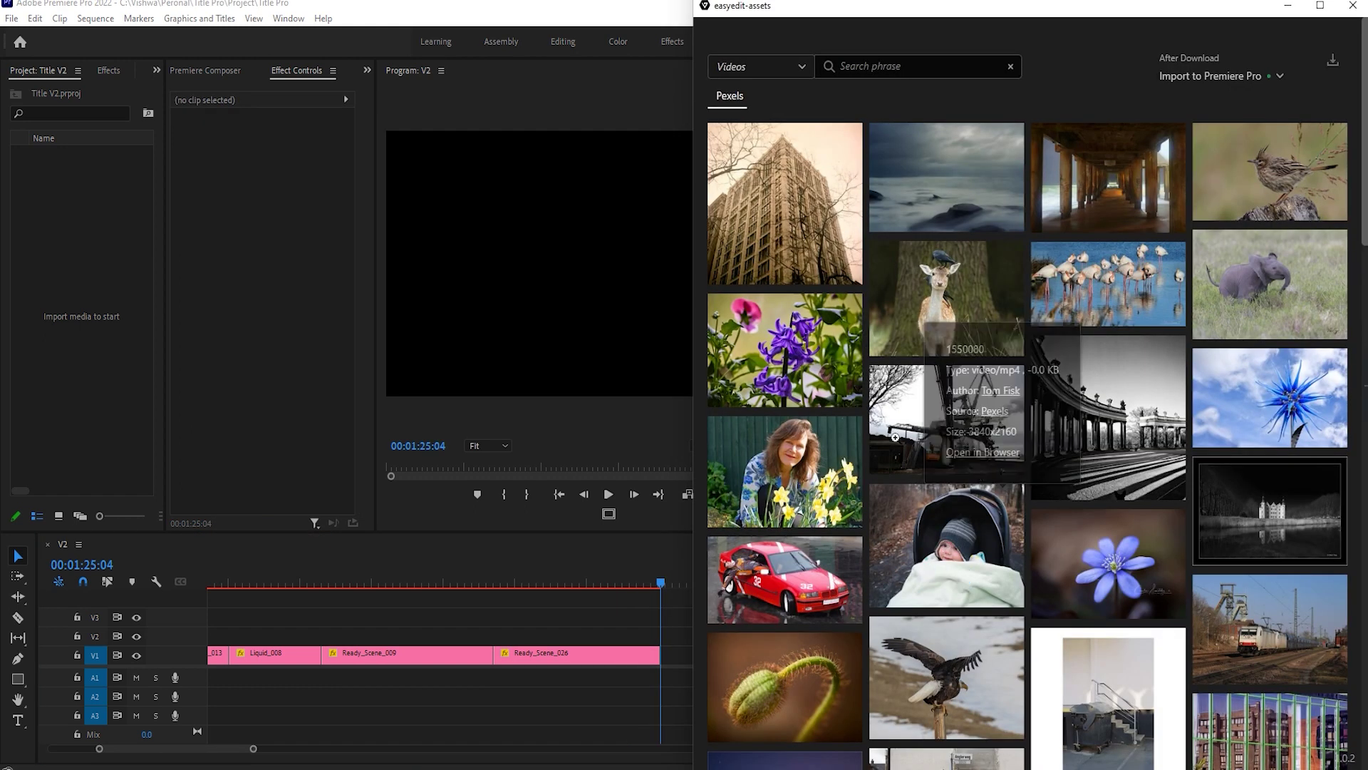
scroll(880, 533, down, 3)
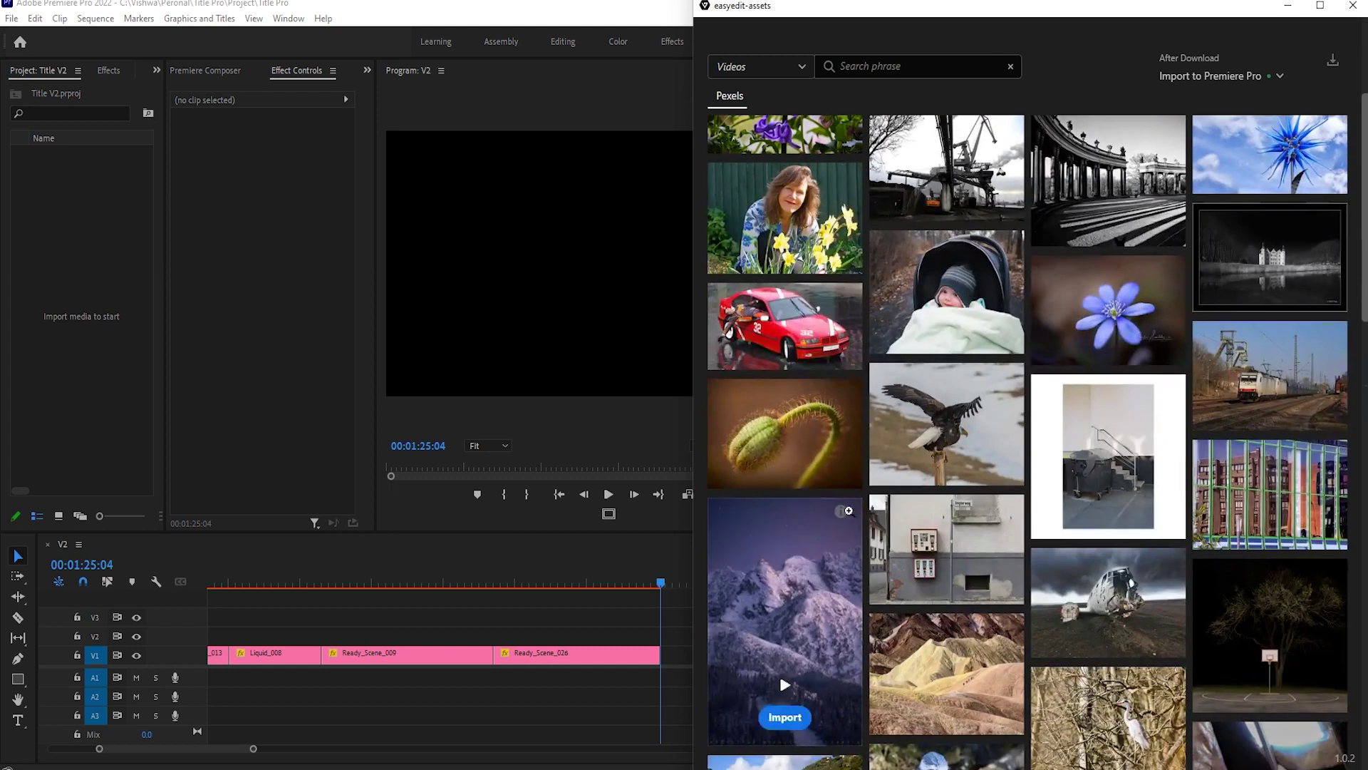
click(787, 342)
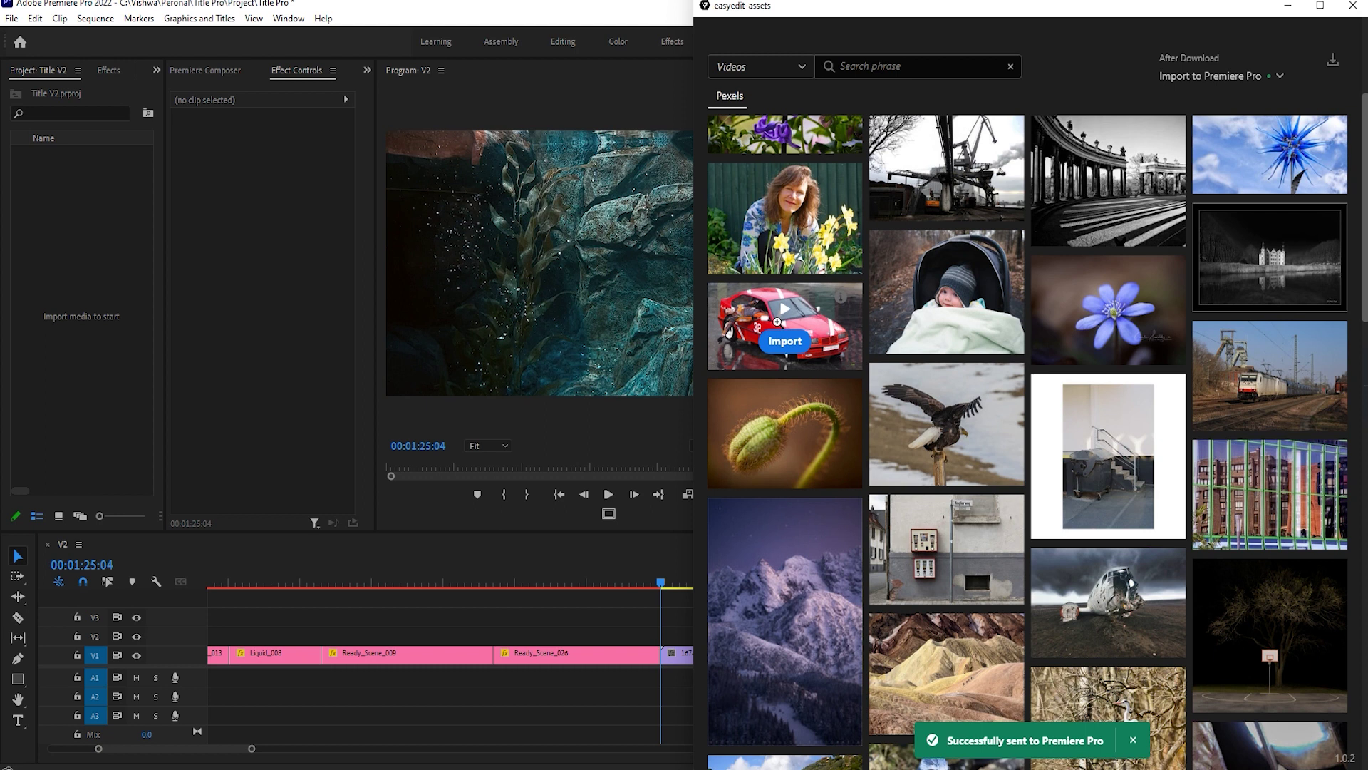
click(645, 628)
key(space)
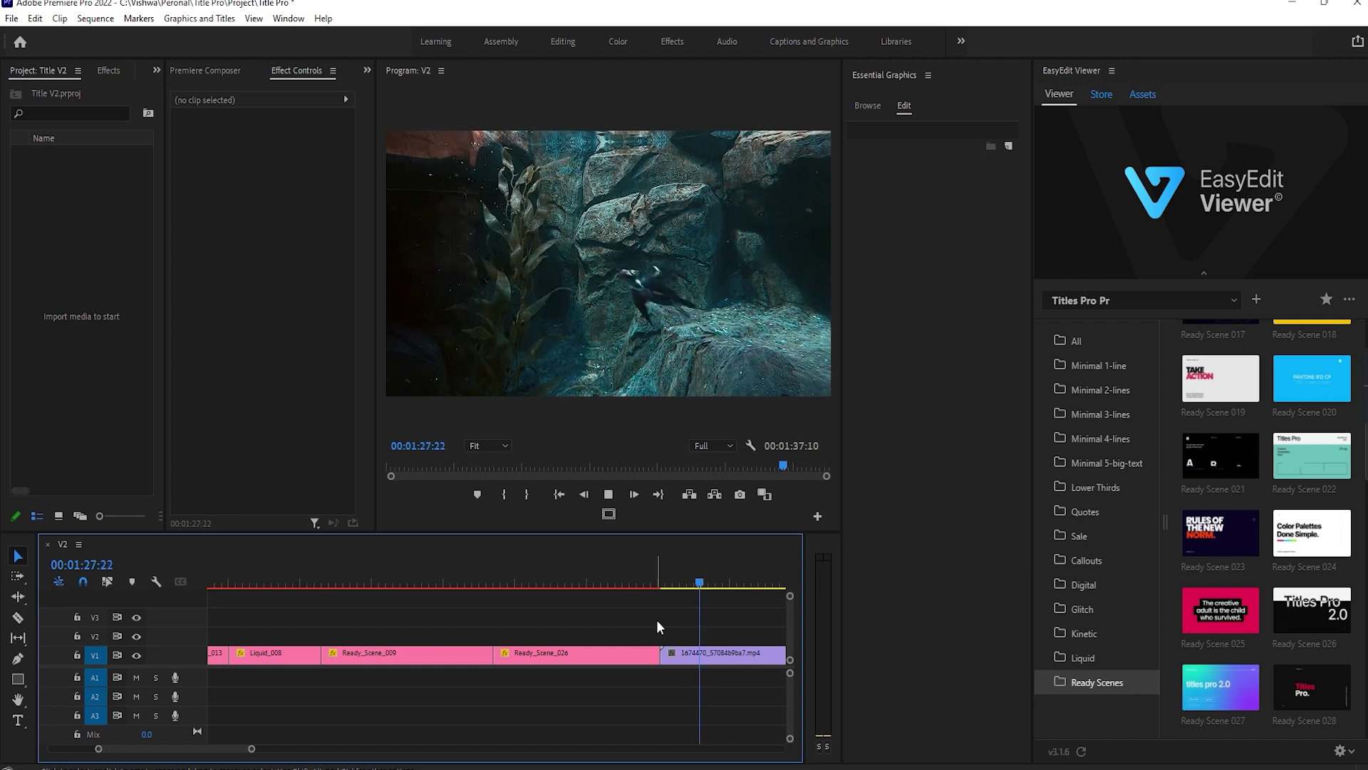
- Play back the underwater stock clip from its start, then zoom out to fit the whole sequence
scroll(577, 590, down, 3)
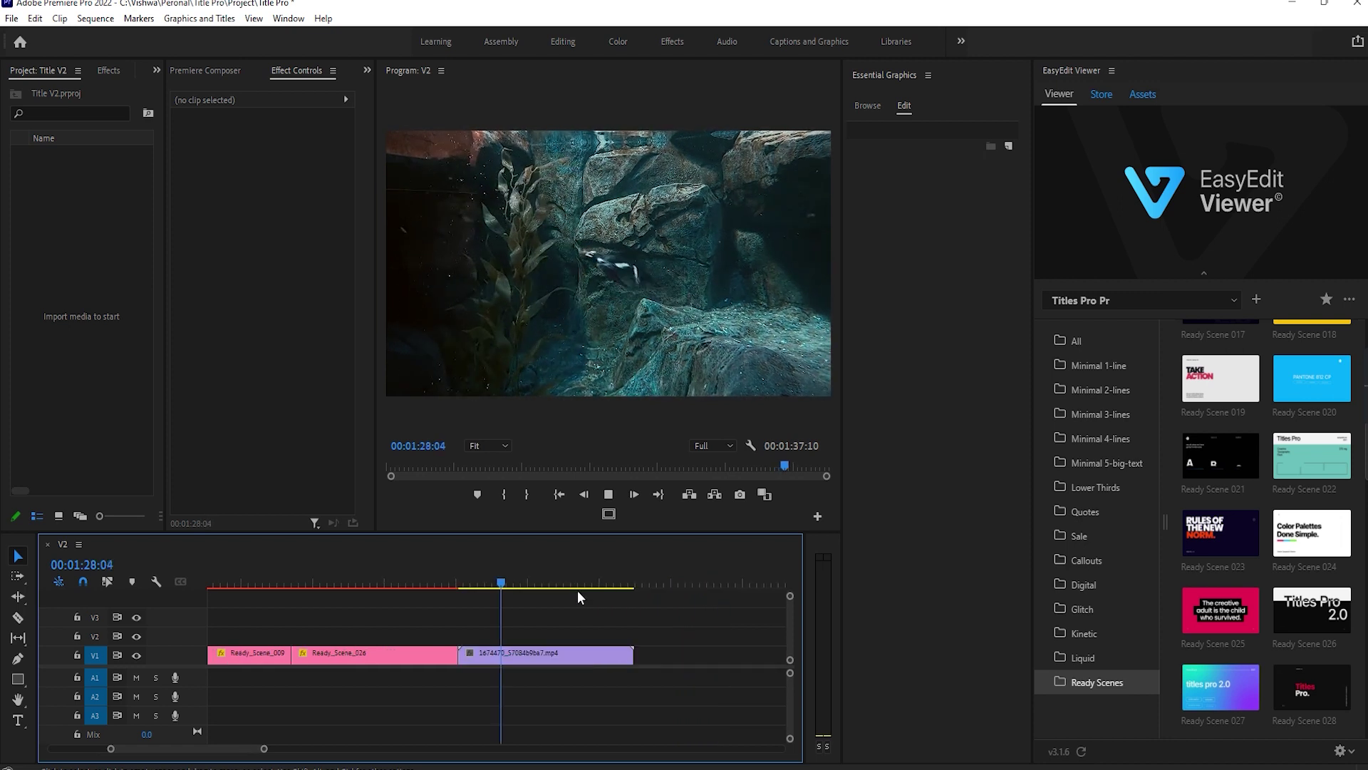
key(Up)
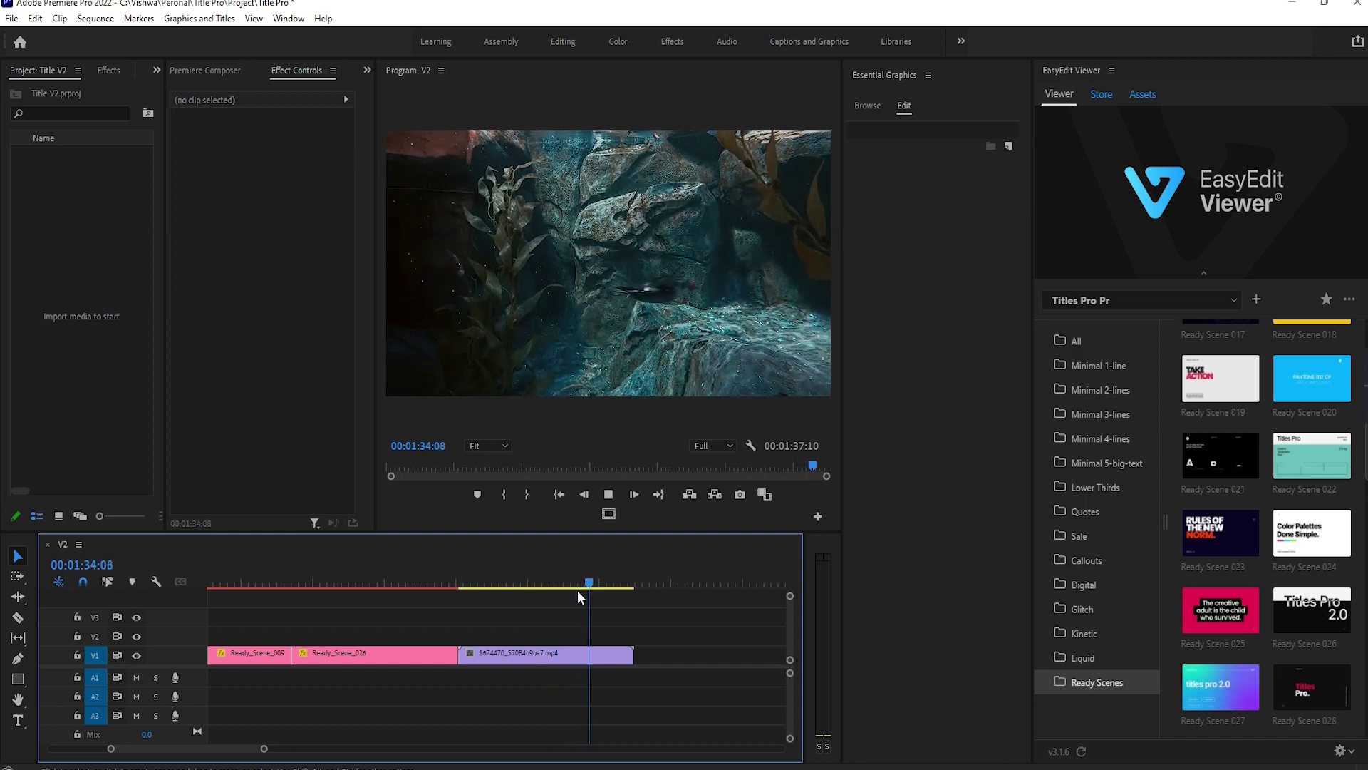
key(space)
key(minus)
key(minus)
- Move all title clips up to V2 and place the underwater clip at the start of V1
key(ctrl+a)
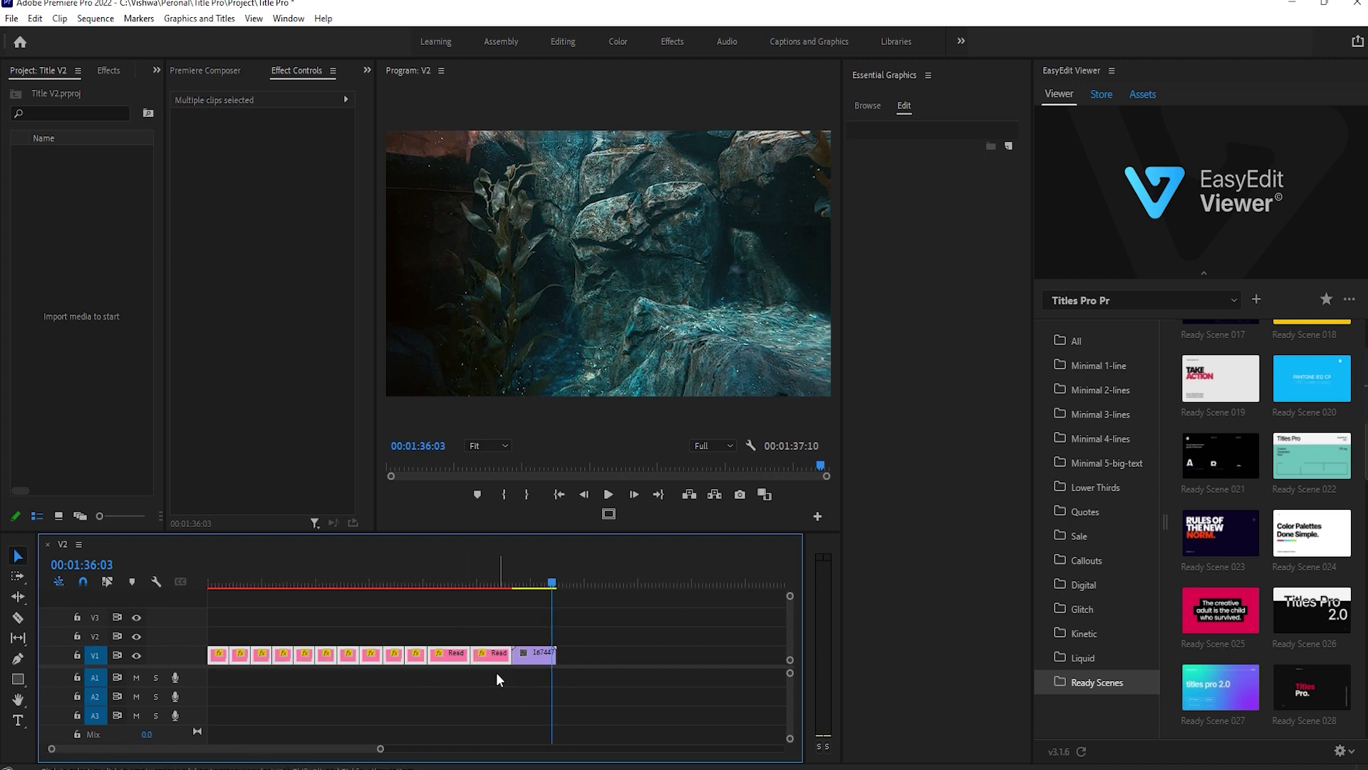
drag(497, 654, 224, 657)
click(543, 667)
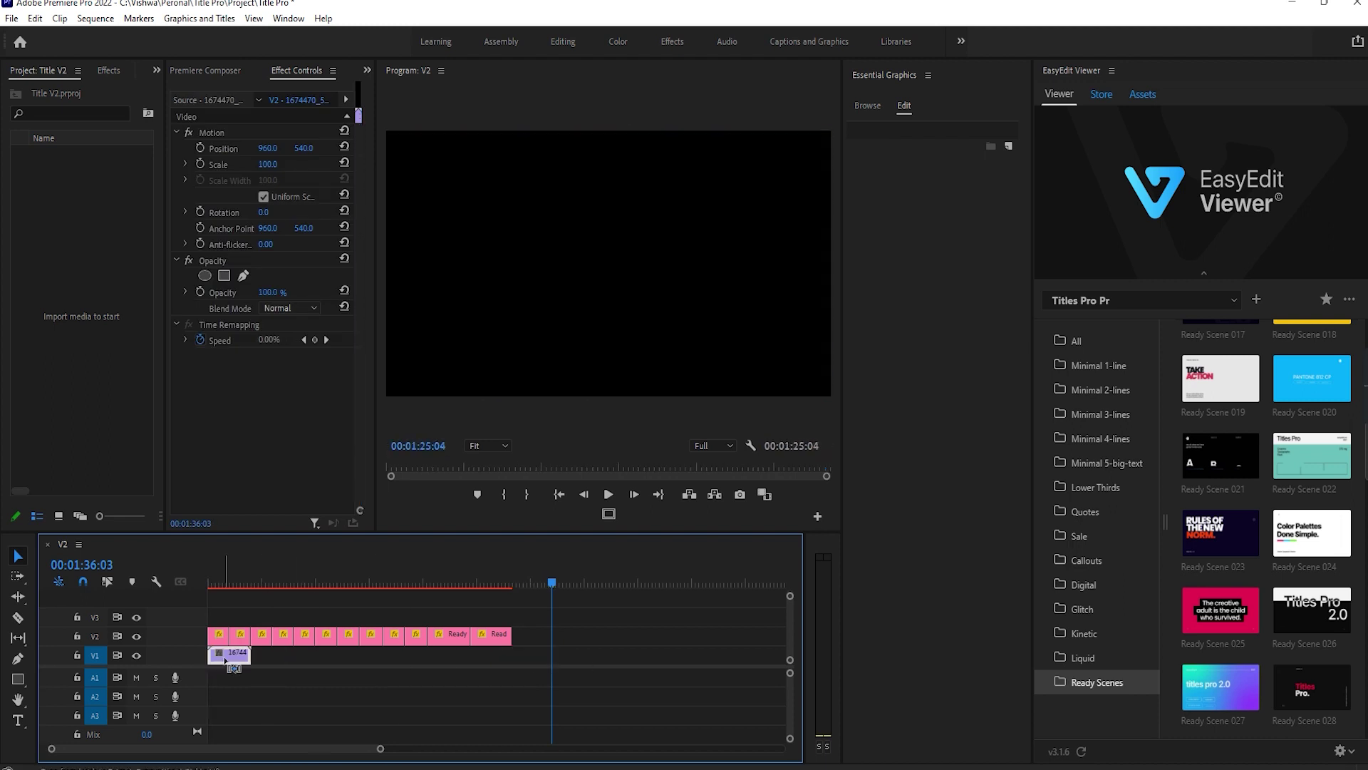
- Zoom in at 00:00:15:15 and step through the title edit points to the sequence end
click(265, 575)
key(equal)
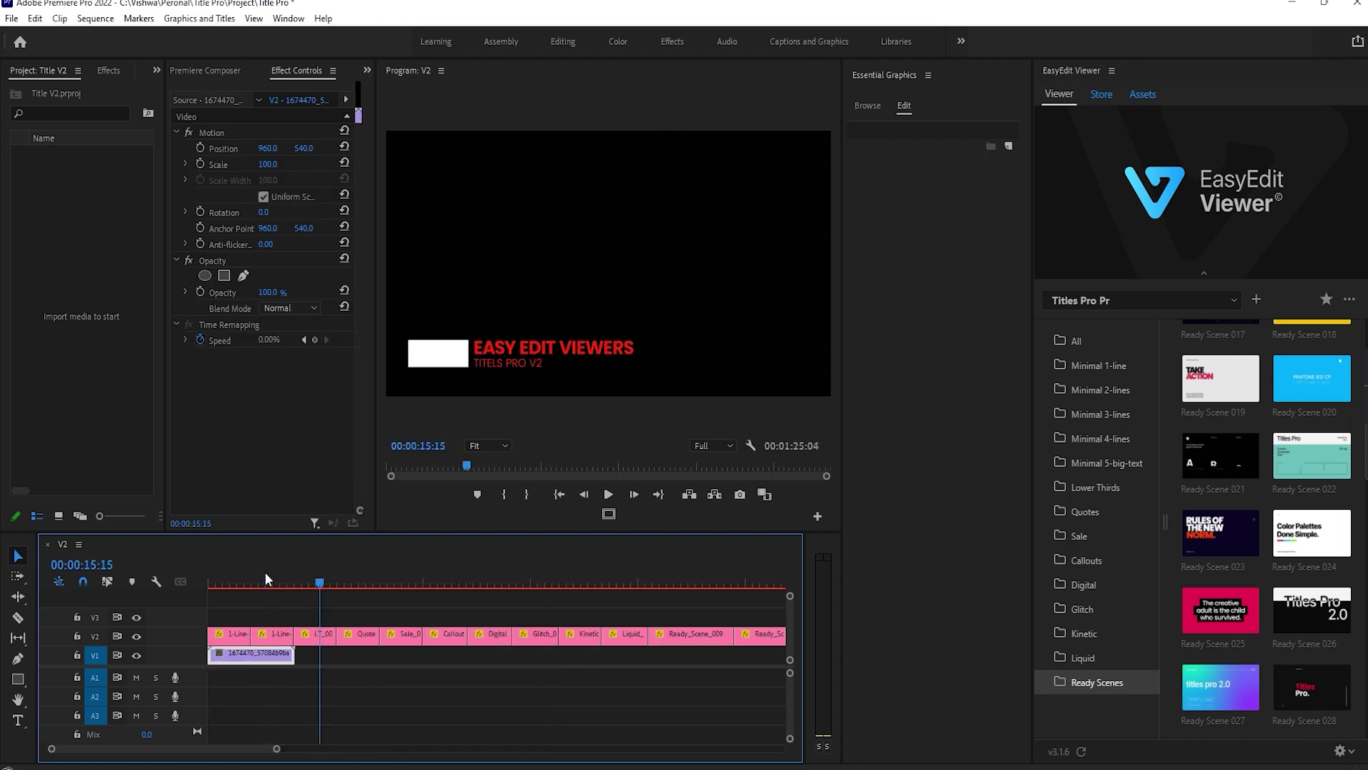
key(Up)
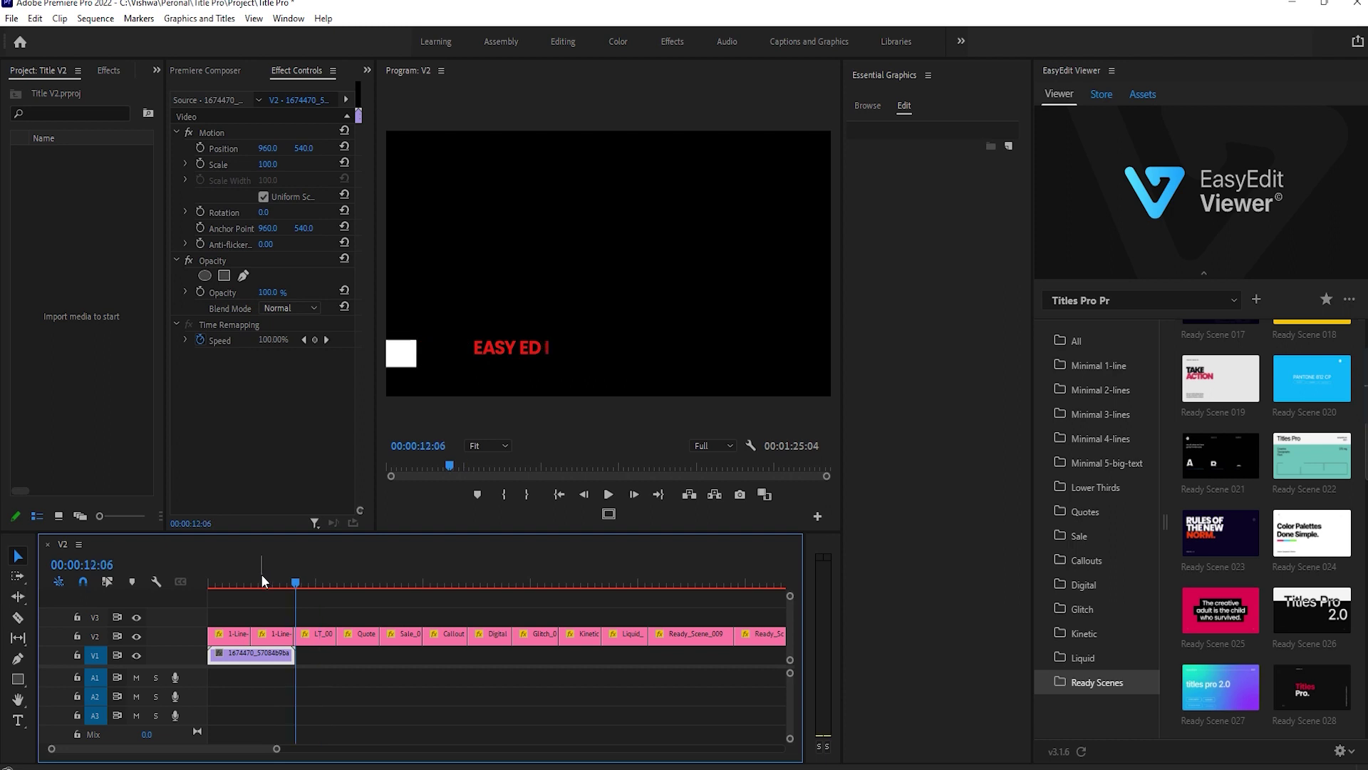
key(Down)
key(Down)
key(Down)
key(Down)
key(Down)
key(Down)
key(Down)
key(Down)
key(Down)
key(Down)
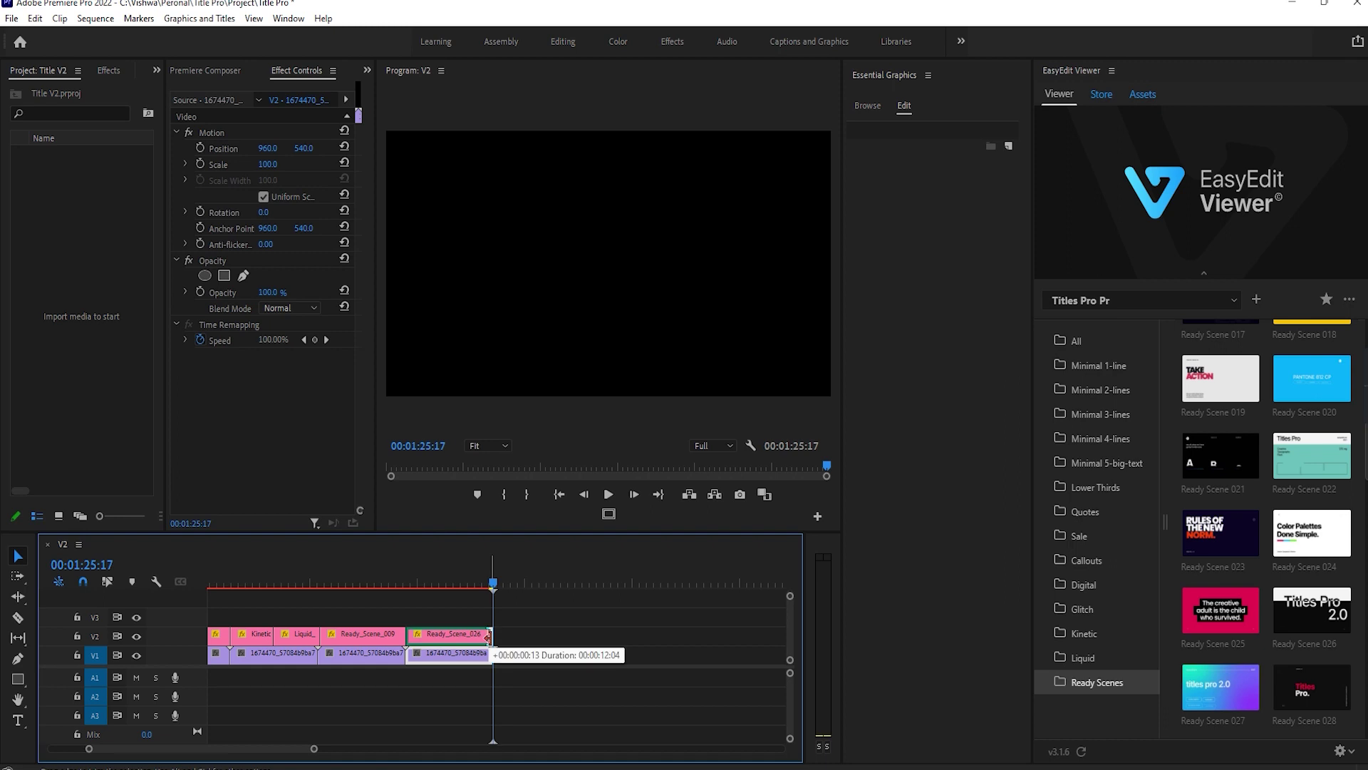
- Jump back to the last clip's start, then return the playhead to the sequence start
key(Up)
key(Home)
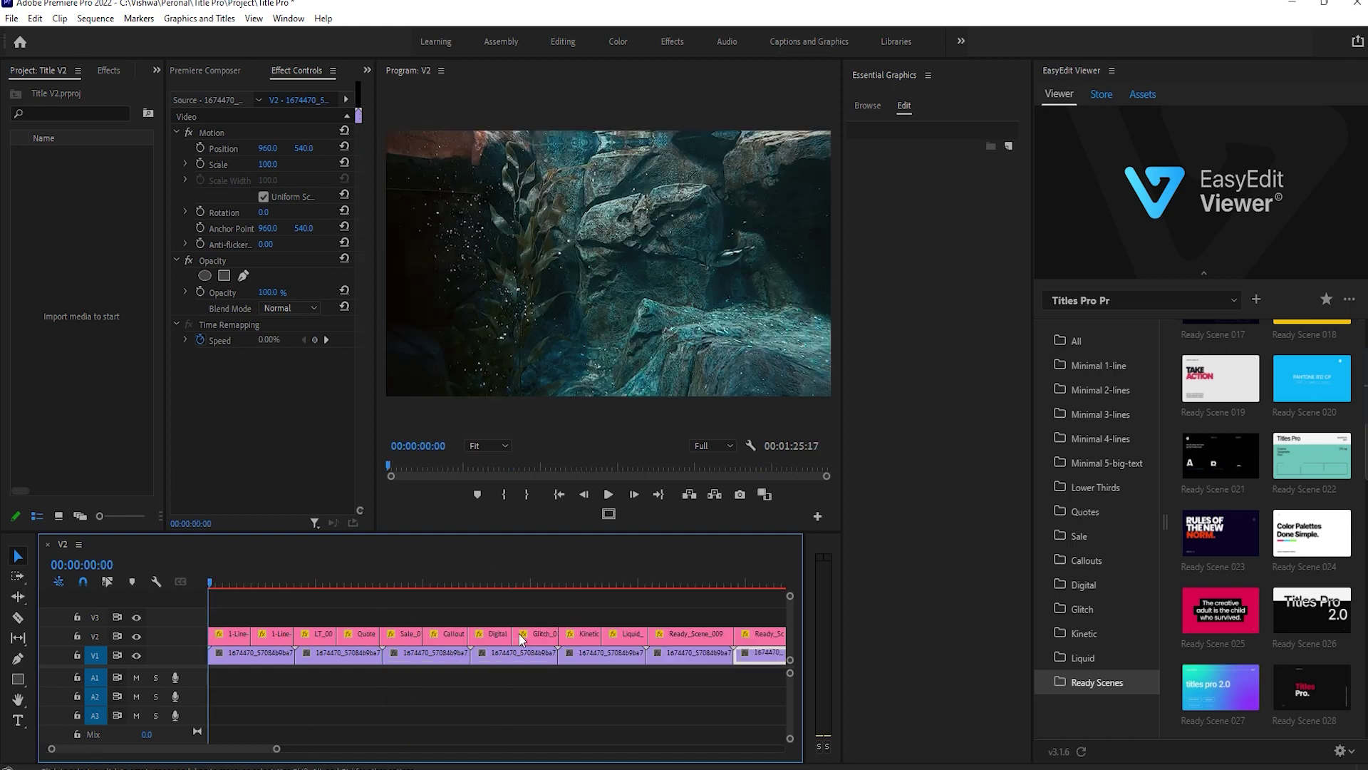